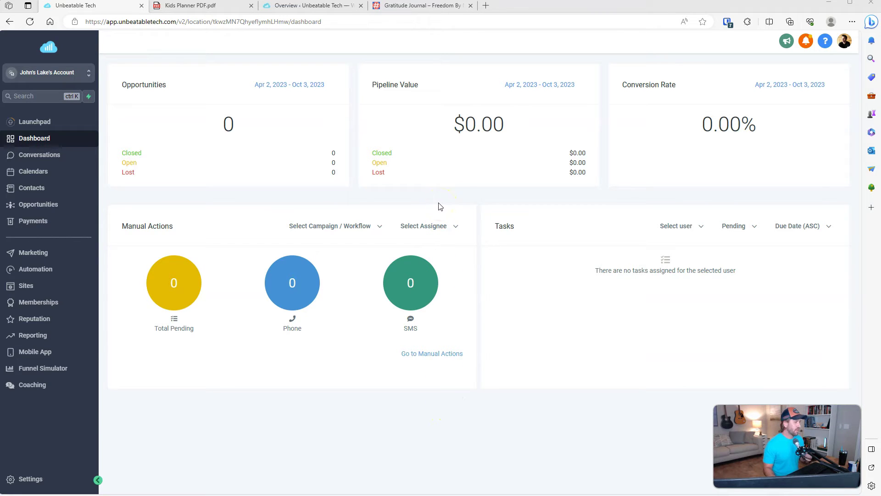
Step: Open the Memberships course Products list, which shows Sprint Course and Simple Workshop
click(37, 308)
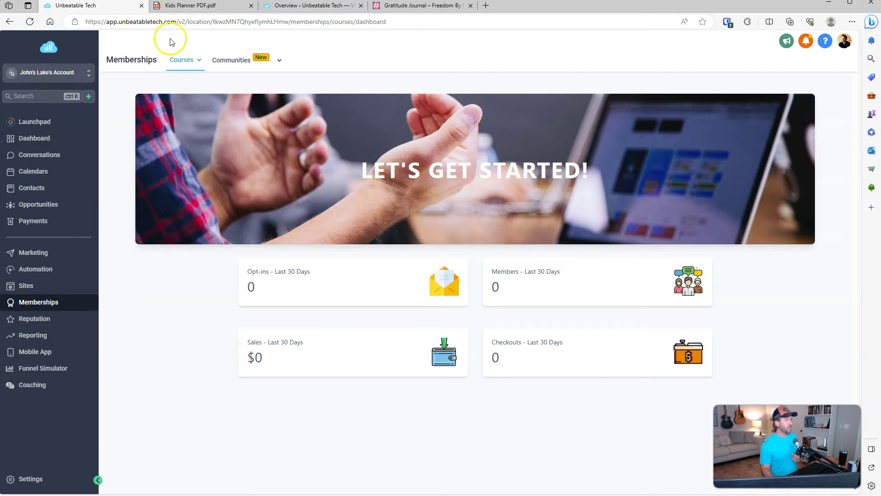
mouse_move(181, 65)
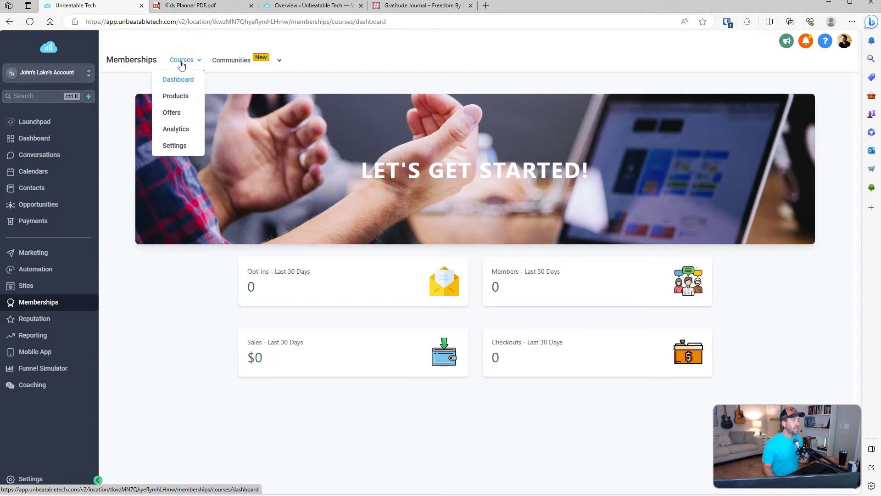
click(175, 97)
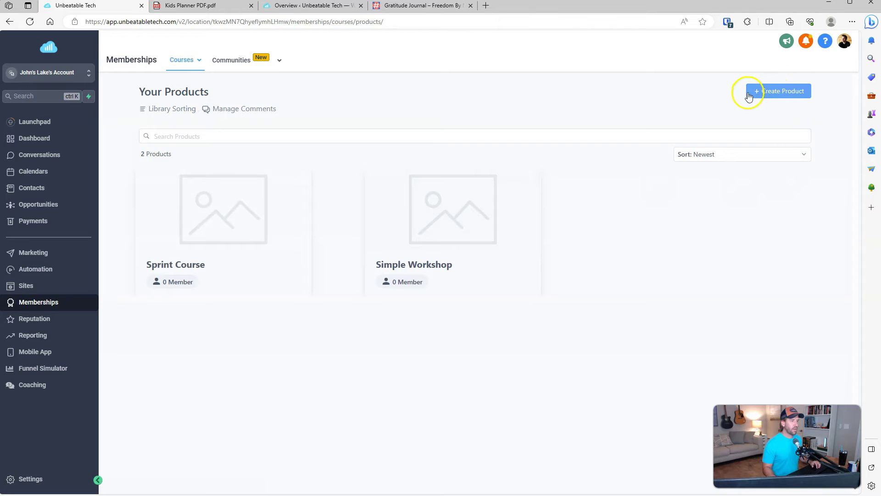
Step: Create a Build-your-own product, replacing the default name with Kid's Planner
click(775, 95)
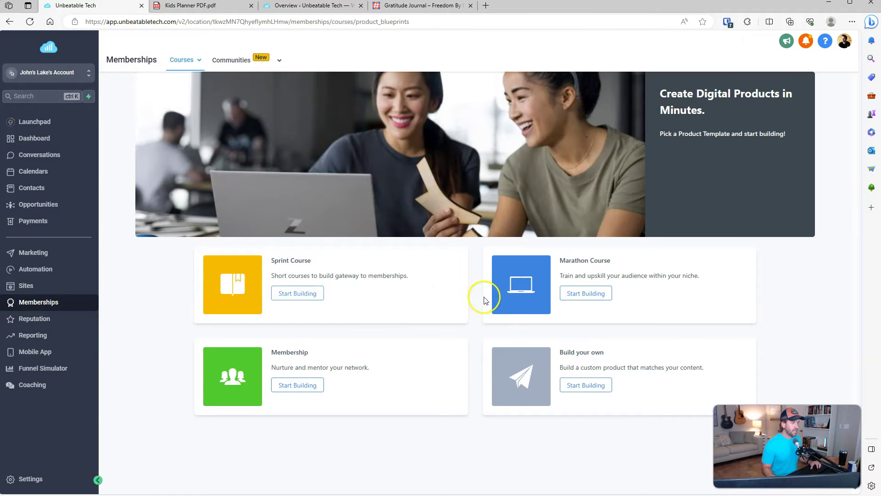
click(581, 387)
double_click(477, 165)
triple_click(477, 165)
text(Kid's Gratitude Journal)
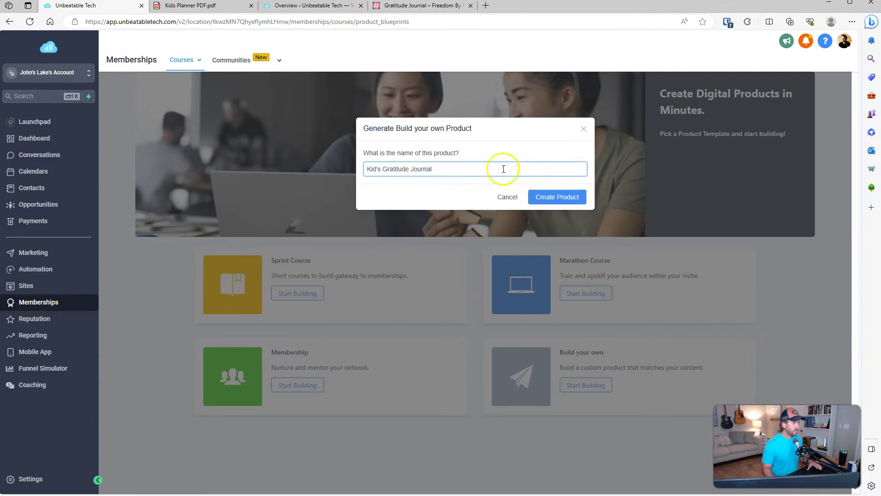
double_click(398, 168)
text(Palanner)
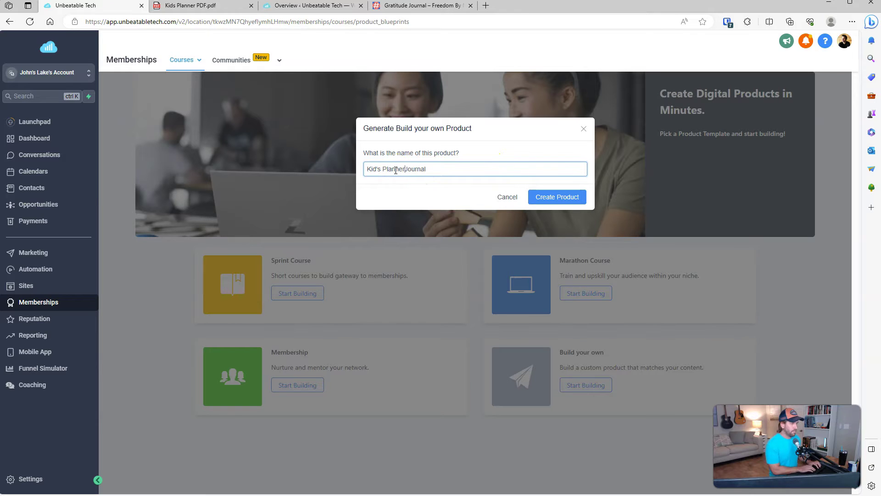
key(shift+End)
key(Delete)
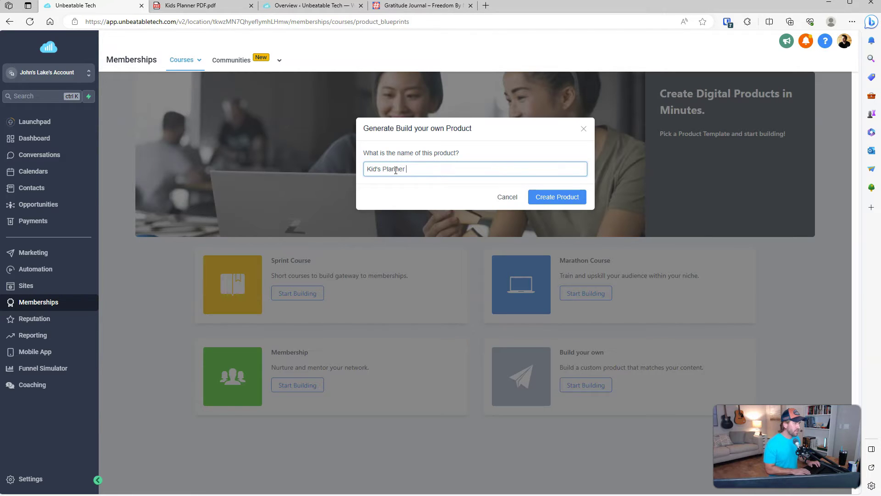
click(550, 197)
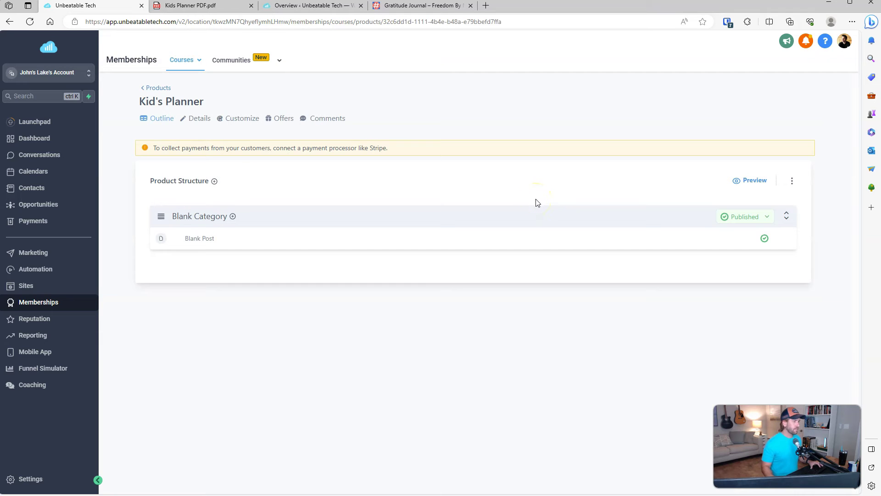
Step: Retitle Blank Category 'Welcome to the Kids Planner', save it, and open its Blank Post
drag(201, 147, 395, 151)
click(394, 152)
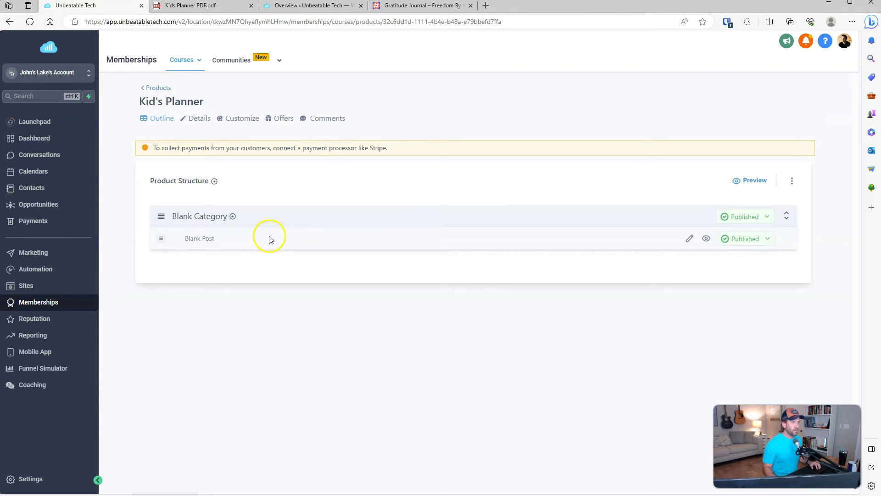
click(214, 222)
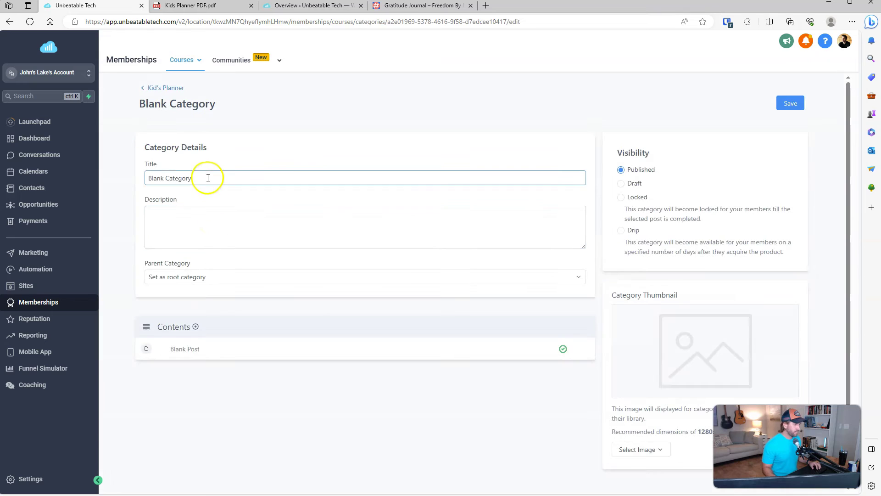
triple_click(208, 178)
text(Welcome )
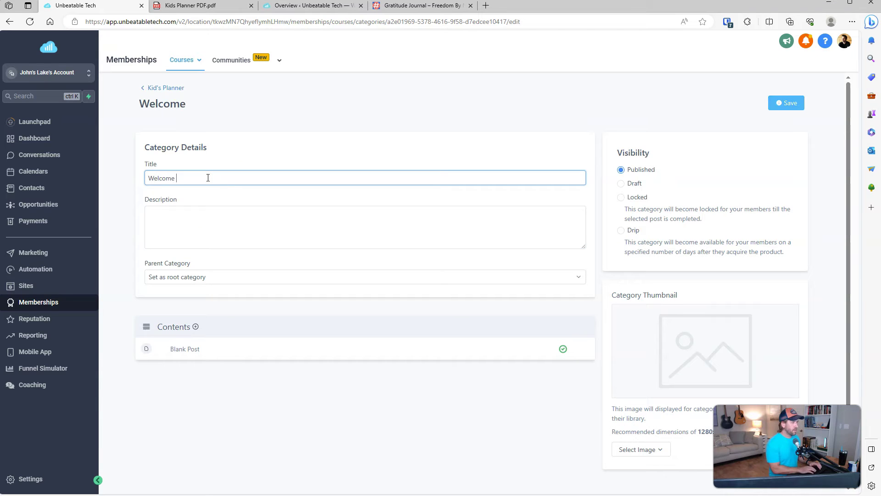
text(to the Kids Planner)
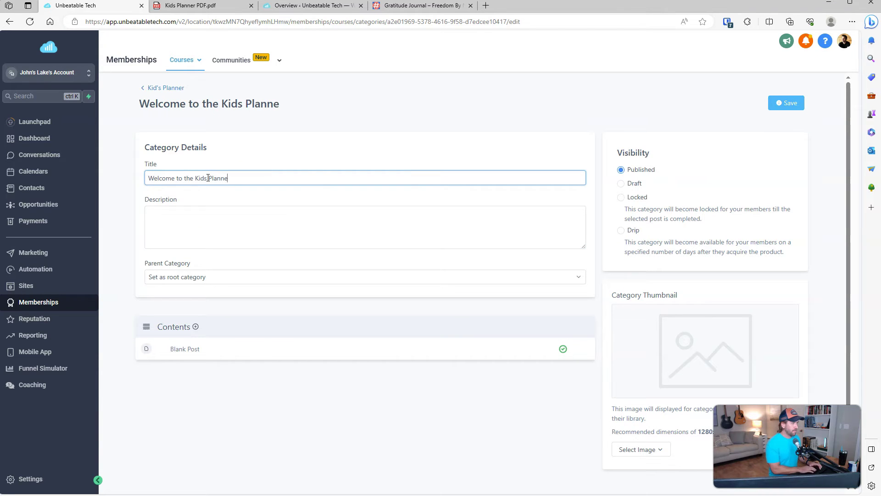
click(797, 104)
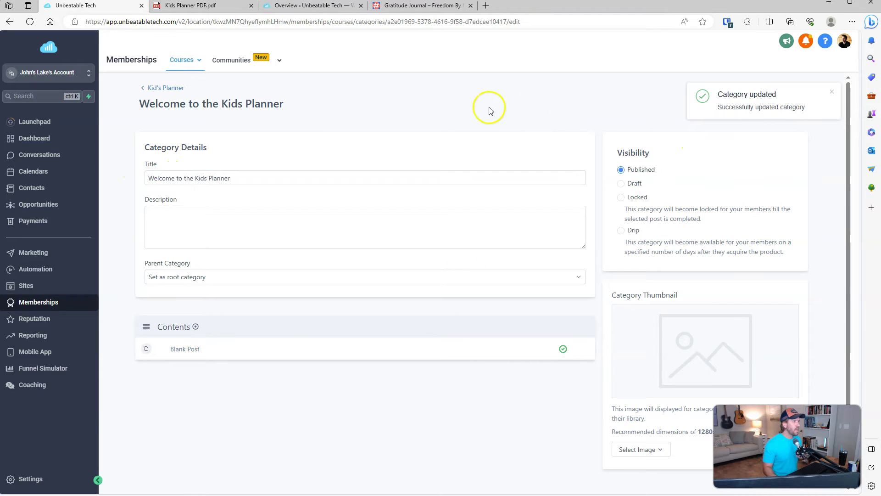
click(158, 91)
click(201, 238)
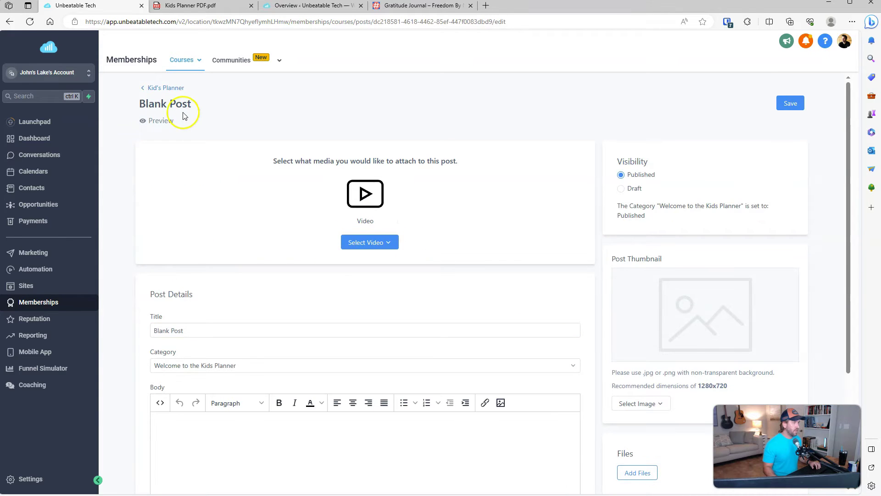
Step: Replace the Blank Post's title with 'How to Use Your Planner'
click(216, 331)
key(ctrl+a)
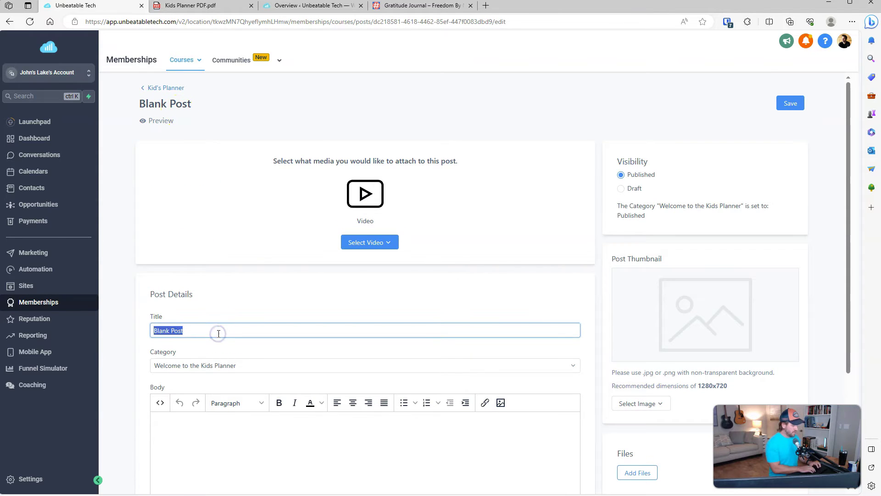
text(How to Use Your Planner)
click(223, 345)
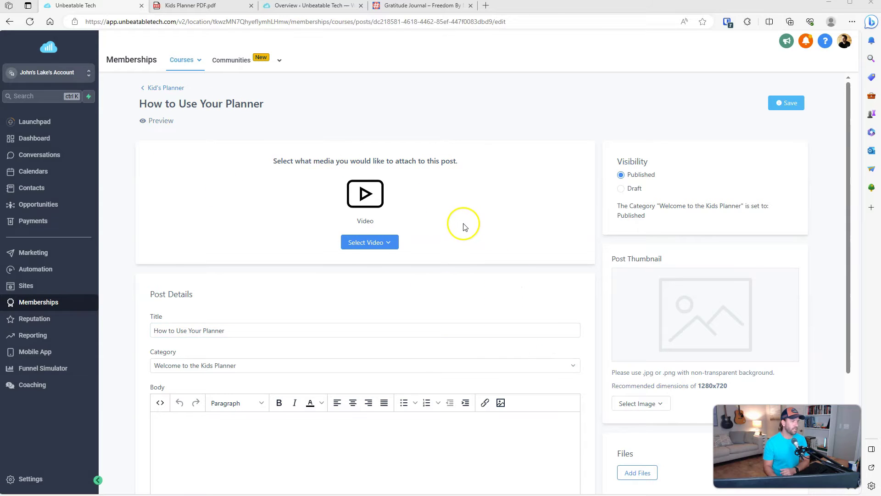
scroll(569, 229, down, 3)
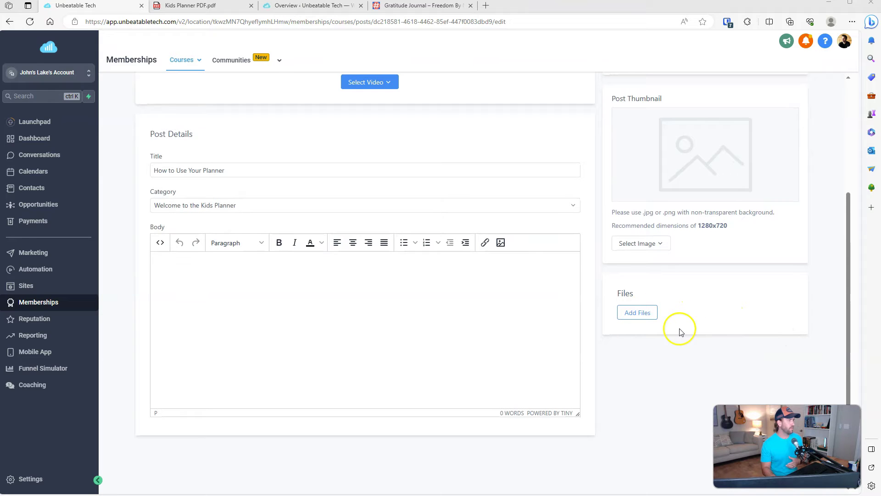
scroll(672, 333, up, 3)
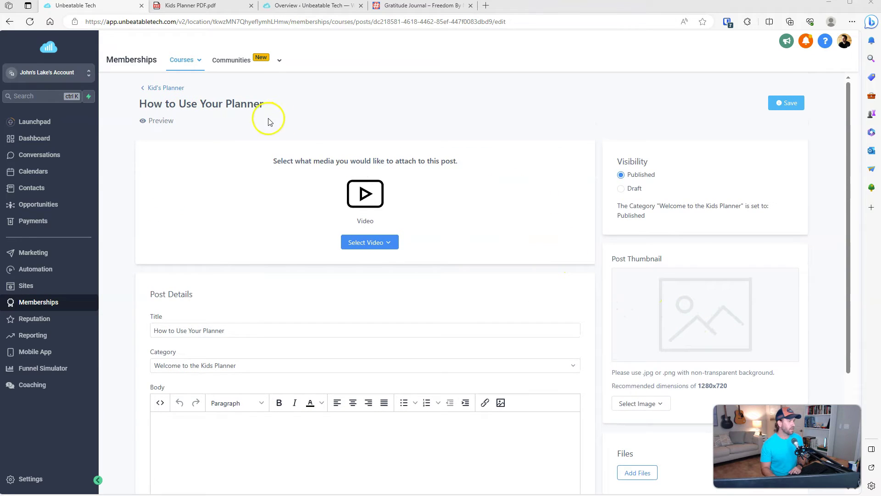
Step: Upload a new video file to the How to Use Your Planner lesson
mouse_move(391, 242)
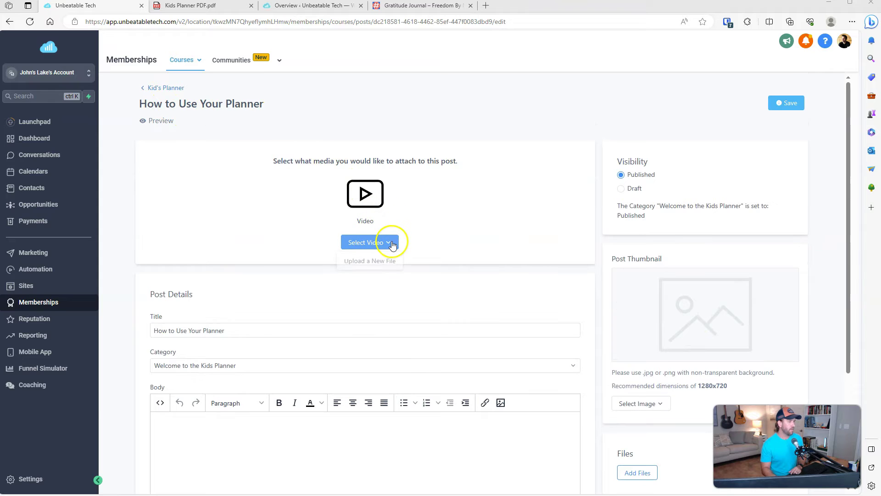
click(374, 261)
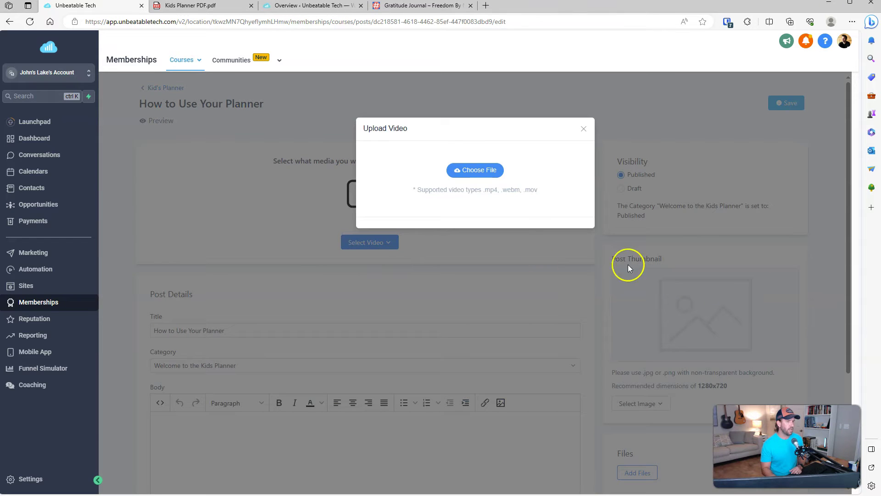
drag(880, 173, 465, 171)
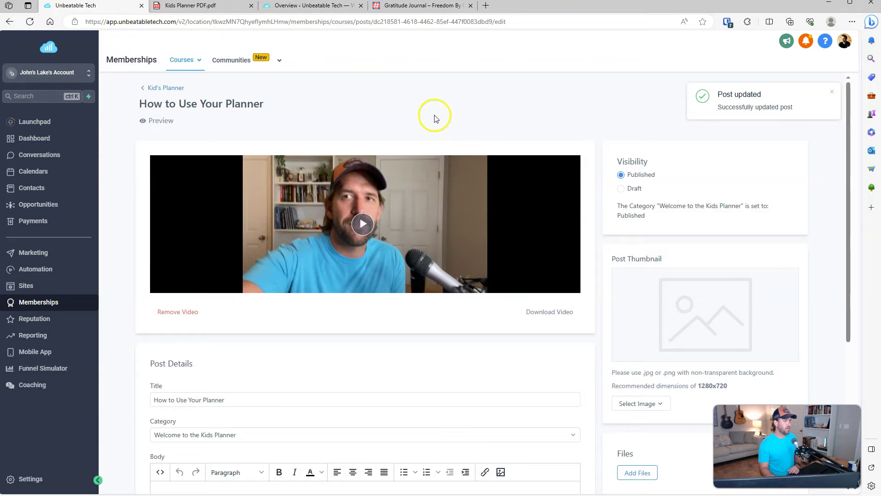
scroll(435, 114, down, 1)
scroll(461, 144, down, 1)
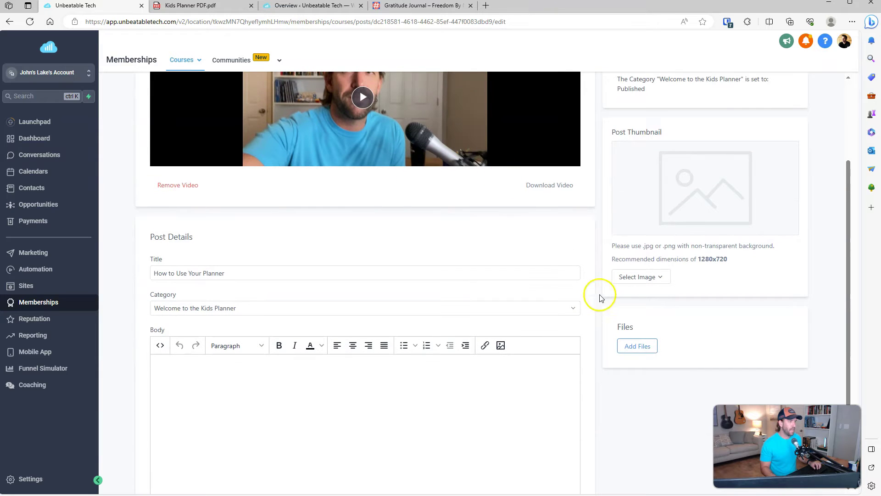
click(218, 7)
scroll(661, 233, up, 20)
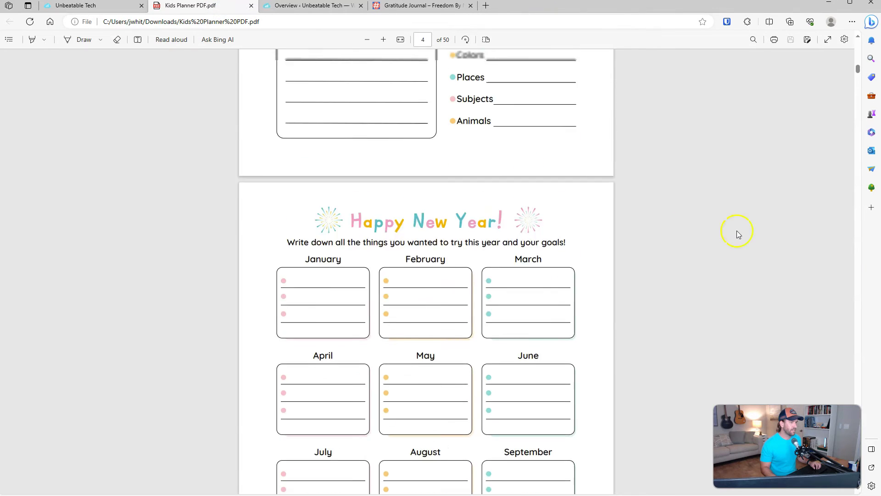
scroll(650, 227, down, 18)
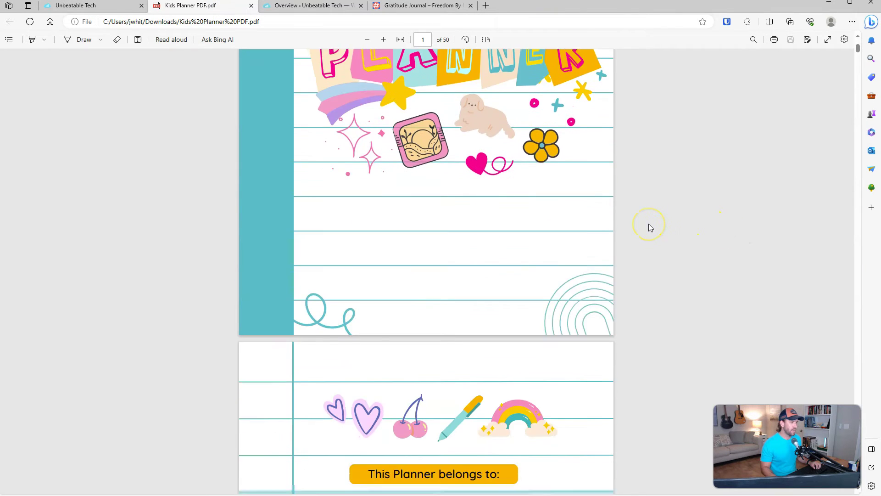
scroll(651, 228, down, 20)
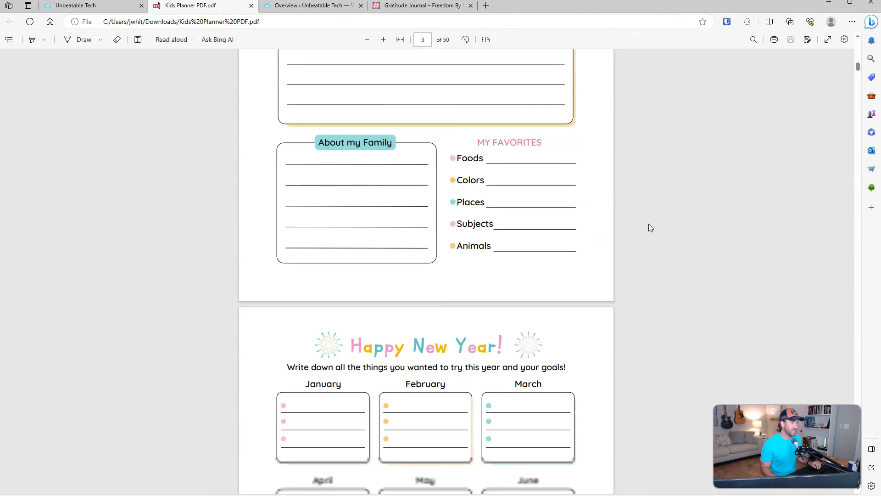
scroll(650, 227, down, 20)
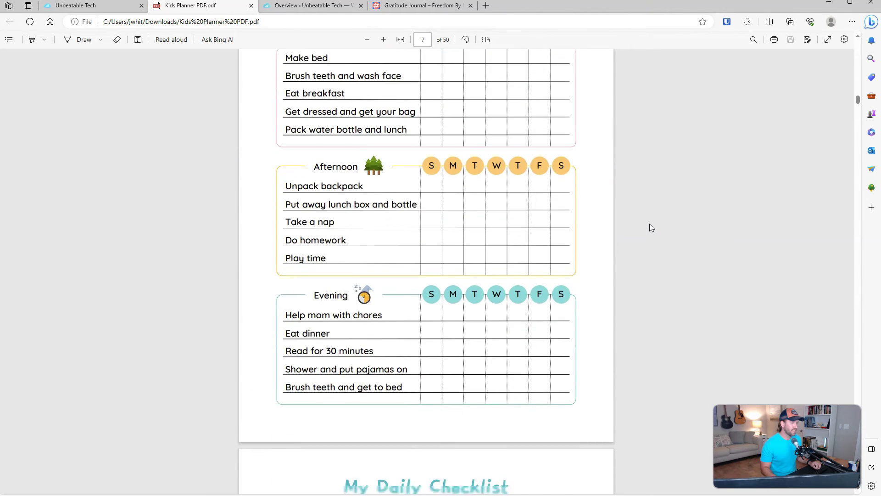
scroll(651, 228, down, 6)
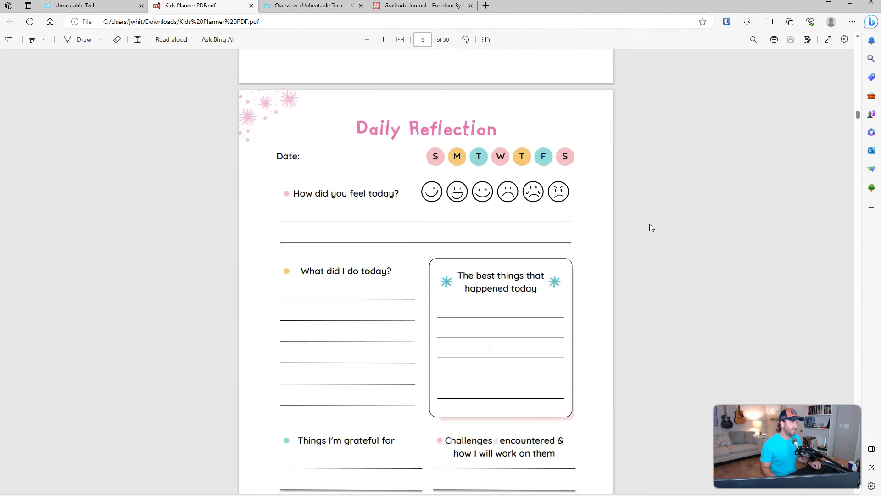
scroll(651, 228, down, 20)
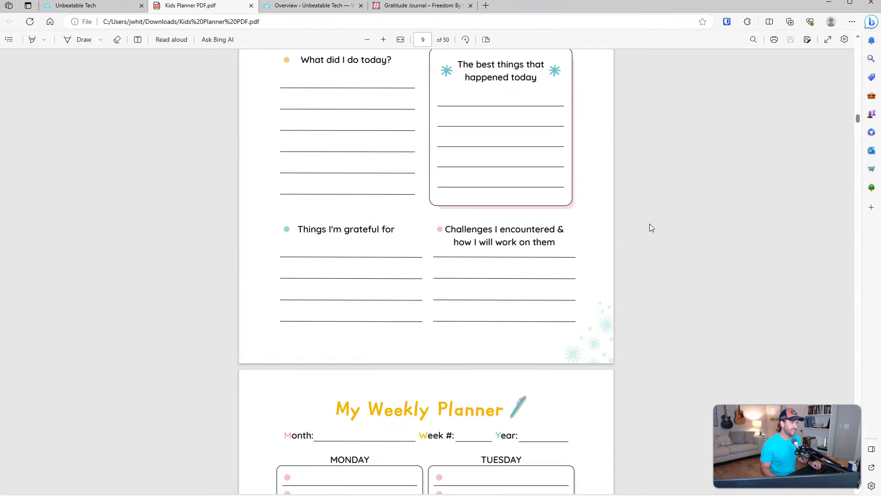
scroll(650, 224, down, 20)
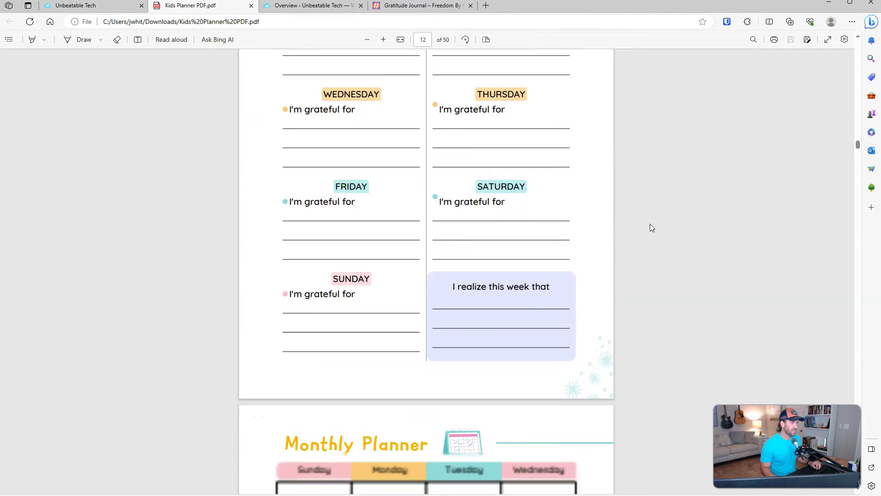
scroll(656, 227, down, 20)
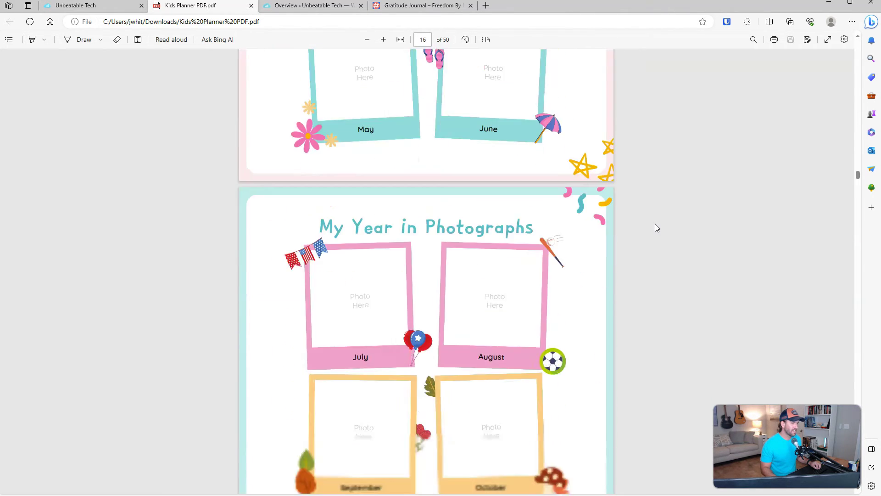
mouse_move(858, 204)
mouse_down()
mouse_move(860, 413)
mouse_move(879, 465)
mouse_move(880, 444)
mouse_up()
Step: Attach Kids Planner PDF.pdf from Downloads to the lesson's files and close the upload window
click(90, 7)
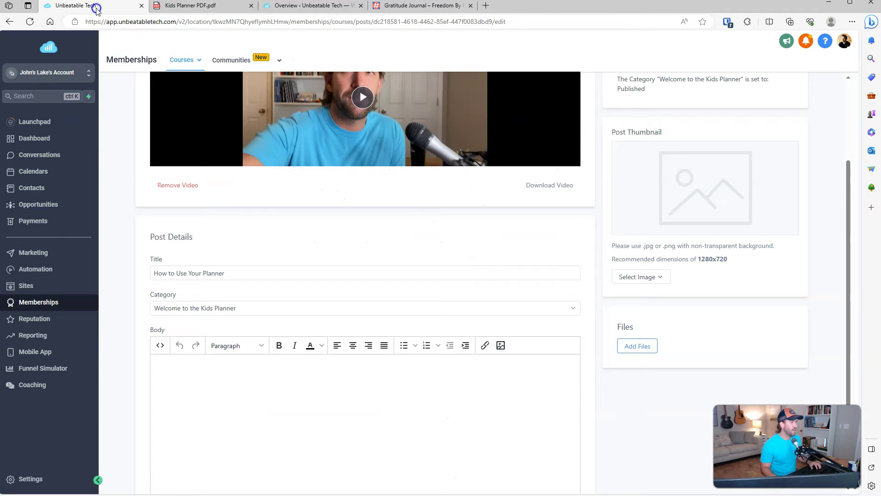
click(634, 356)
click(462, 170)
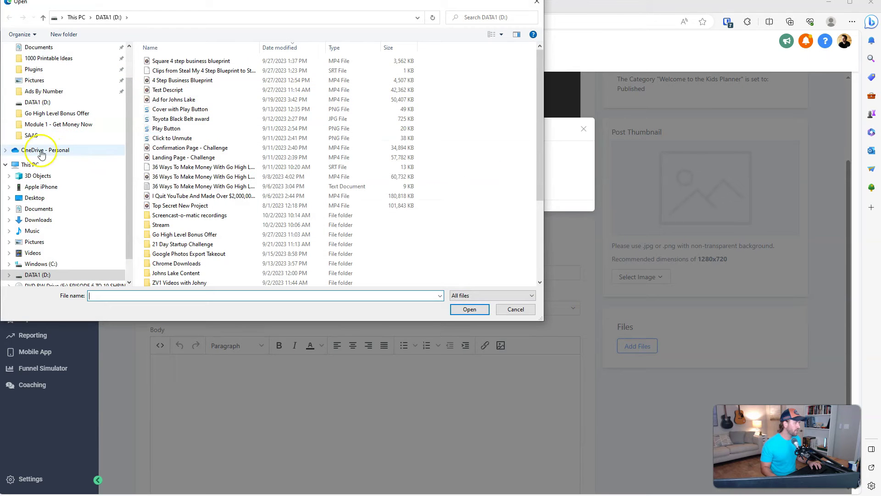
scroll(41, 153, up, 2)
click(38, 76)
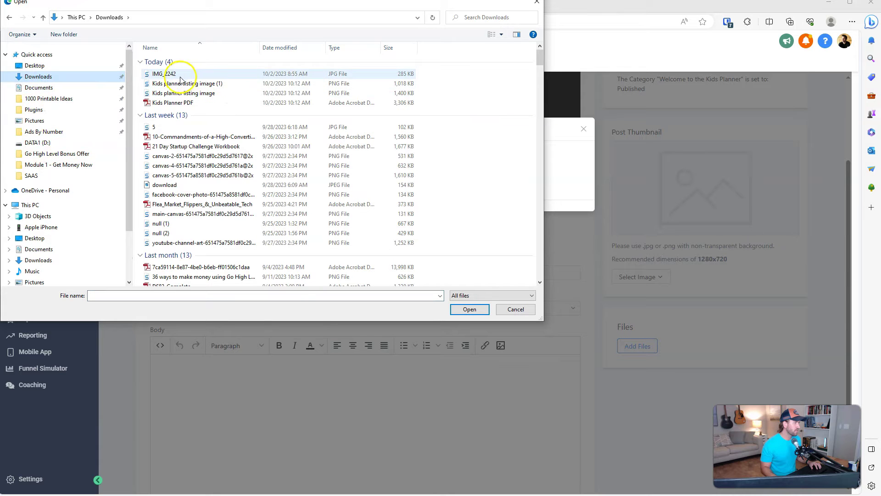
click(186, 103)
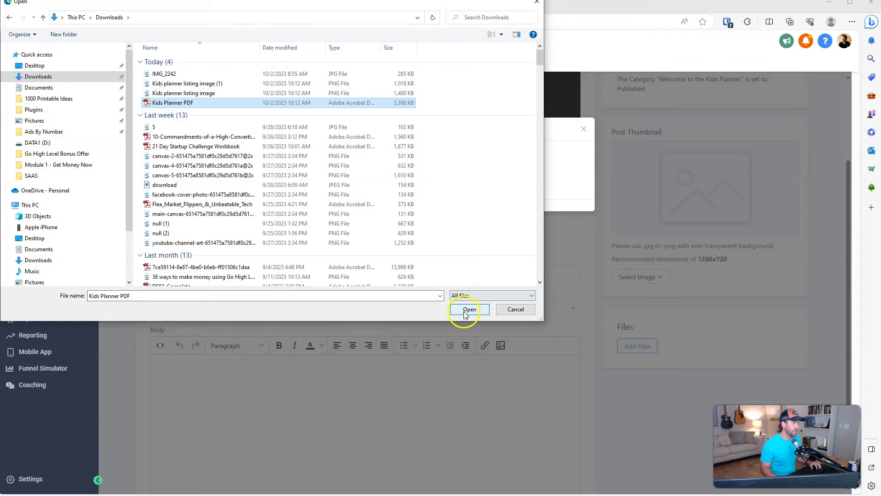
click(467, 310)
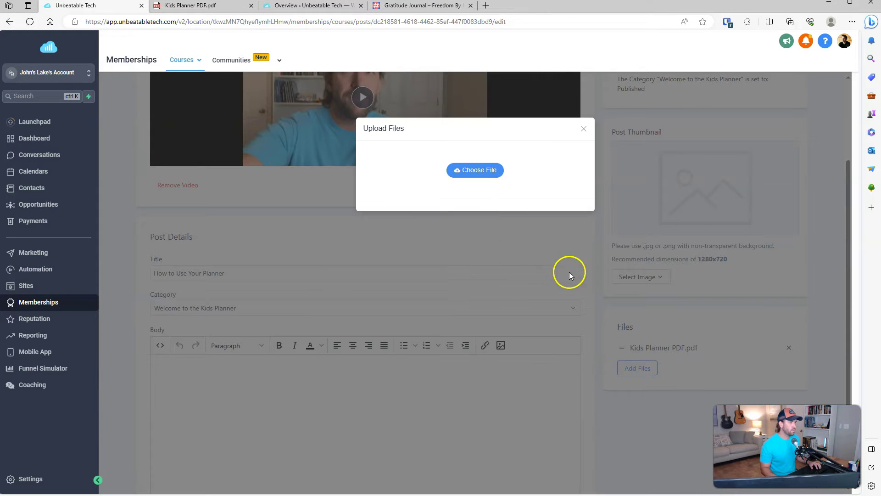
click(534, 257)
click(500, 246)
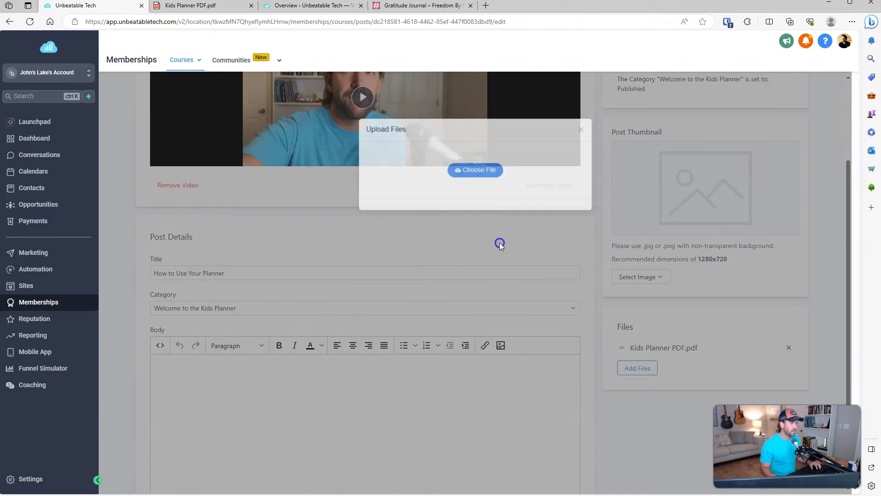
Step: Paste the prepared thank-you line, How to use steps and Next Steps list into the lesson body
scroll(569, 331, down, 2)
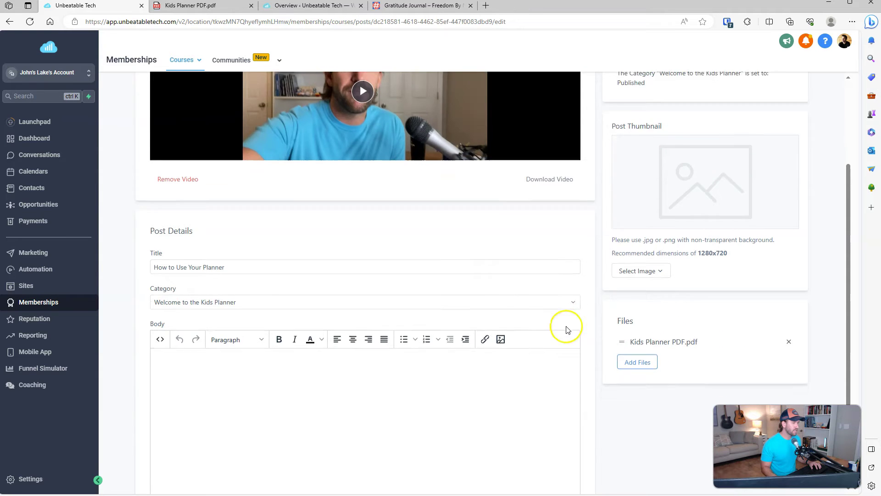
click(392, 282)
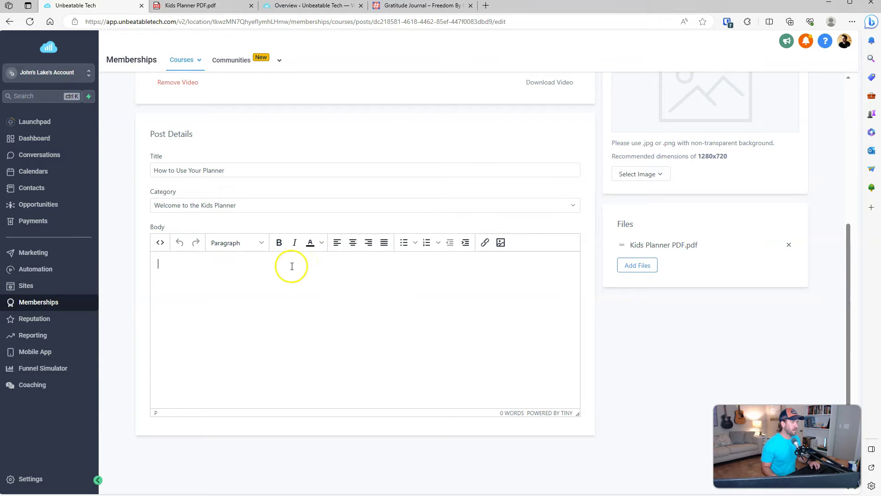
key(ctrl+v)
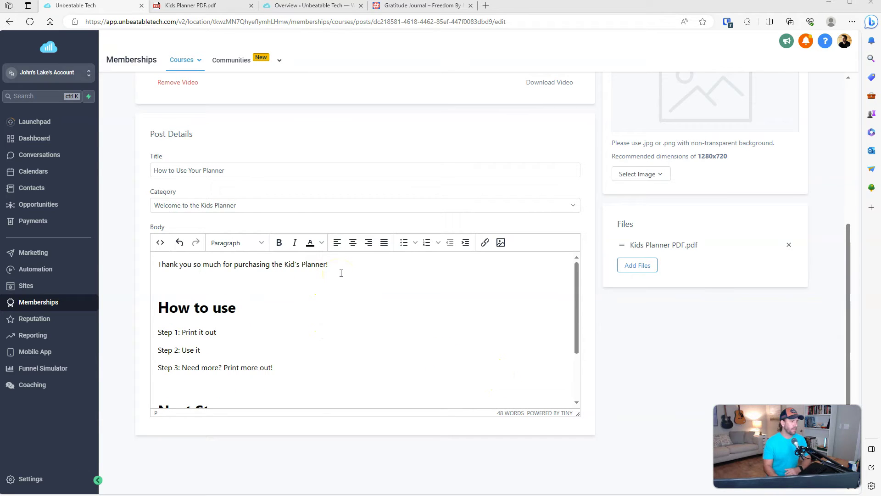
click(246, 306)
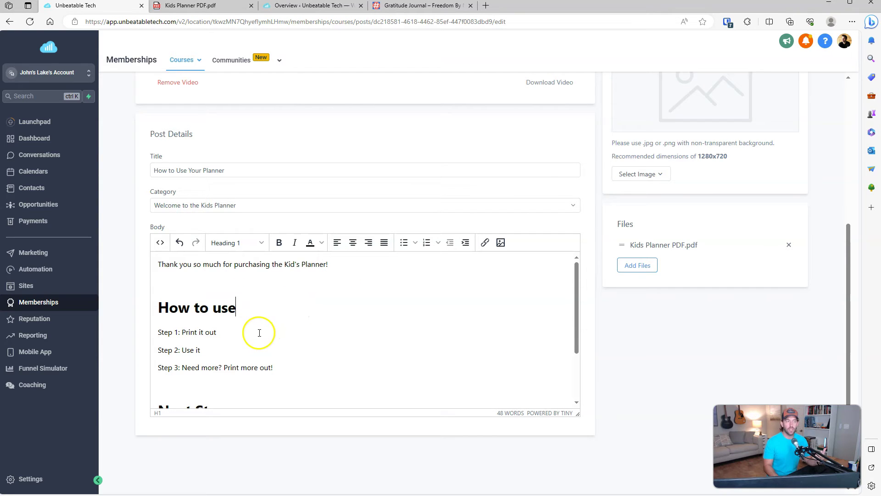
scroll(307, 246, up, 4)
scroll(378, 230, down, 4)
scroll(344, 346, down, 3)
scroll(329, 321, up, 1)
scroll(329, 321, down, 1)
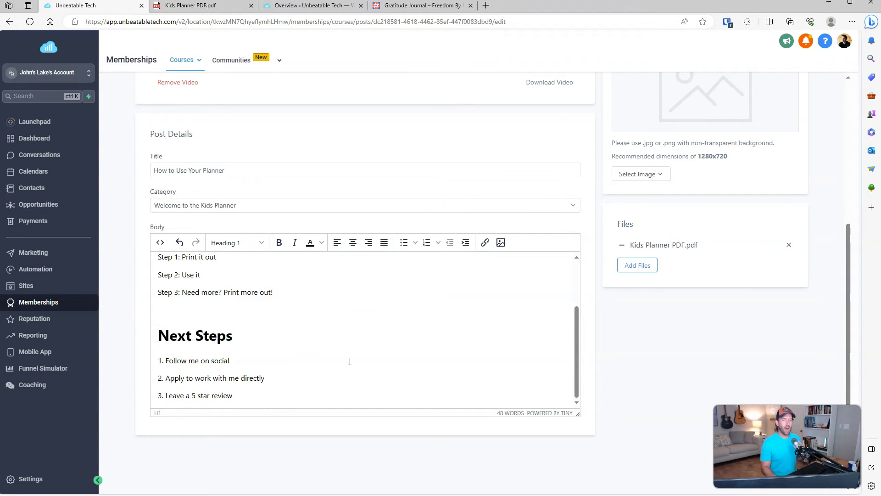
Step: Check the Next Steps items, save the lesson post, and open its member preview
drag(229, 360, 174, 364)
click(259, 357)
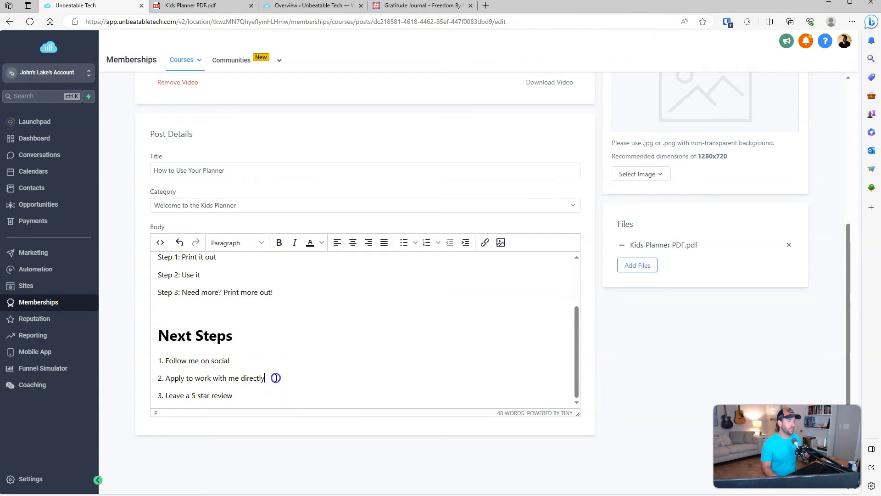
drag(275, 378, 180, 378)
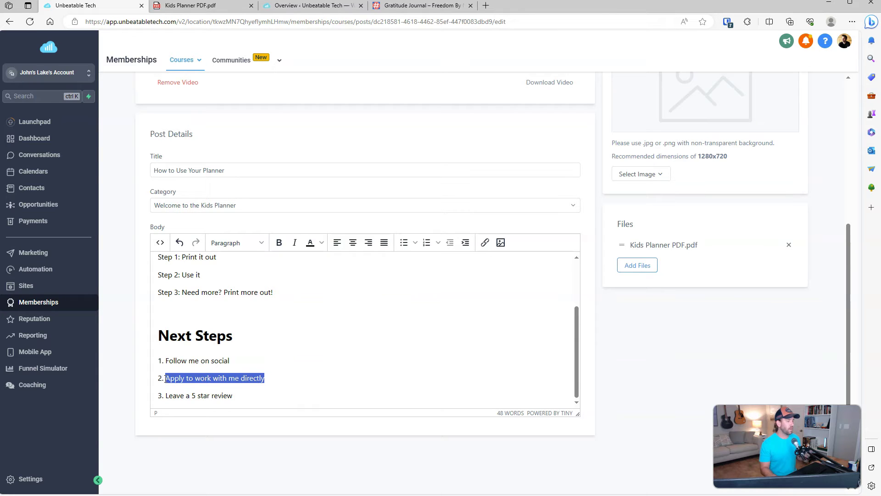
click(260, 399)
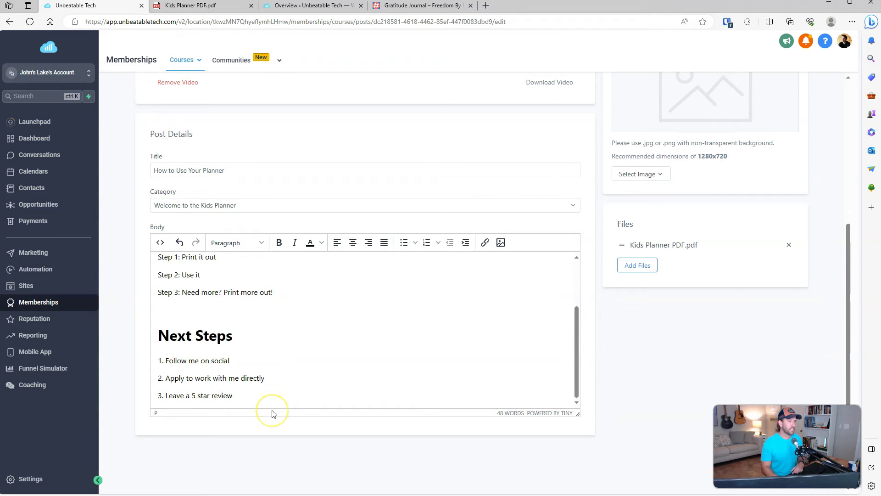
scroll(272, 413, up, 5)
click(792, 105)
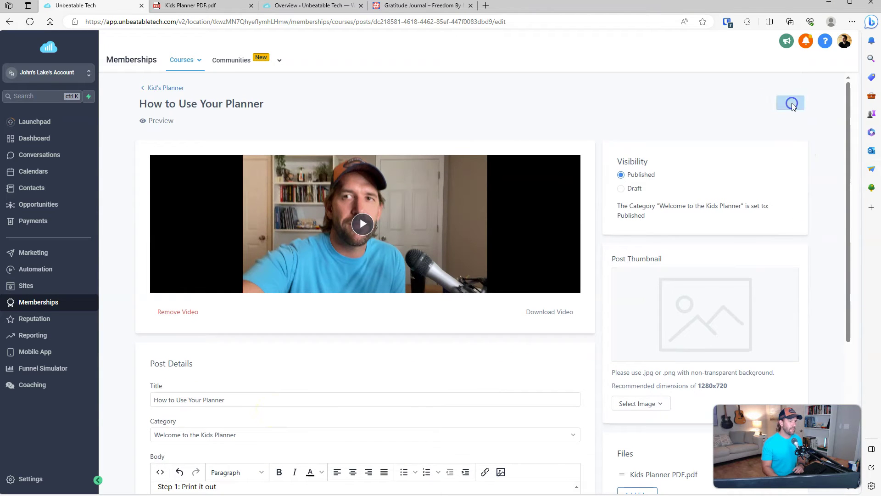
click(156, 120)
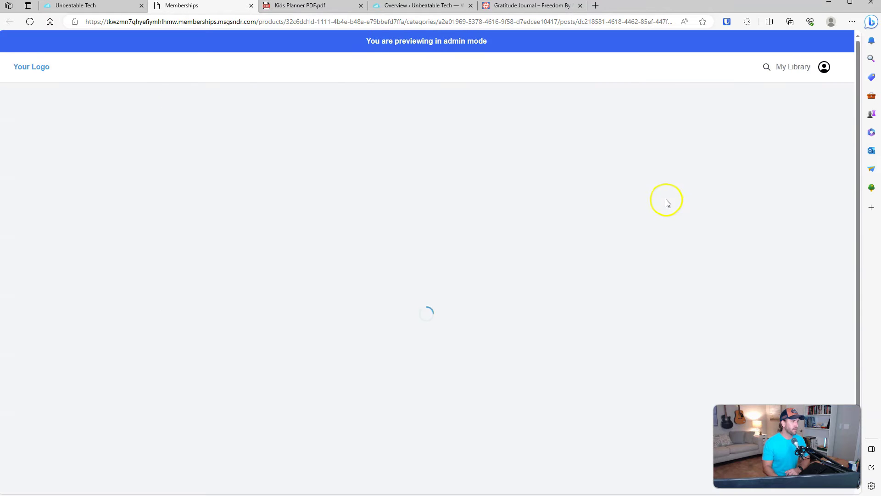
Step: Test the lesson video: play, seek to 0:08 and 0:25, and switch speed to 2x and back to 1x
scroll(841, 205, down, 2)
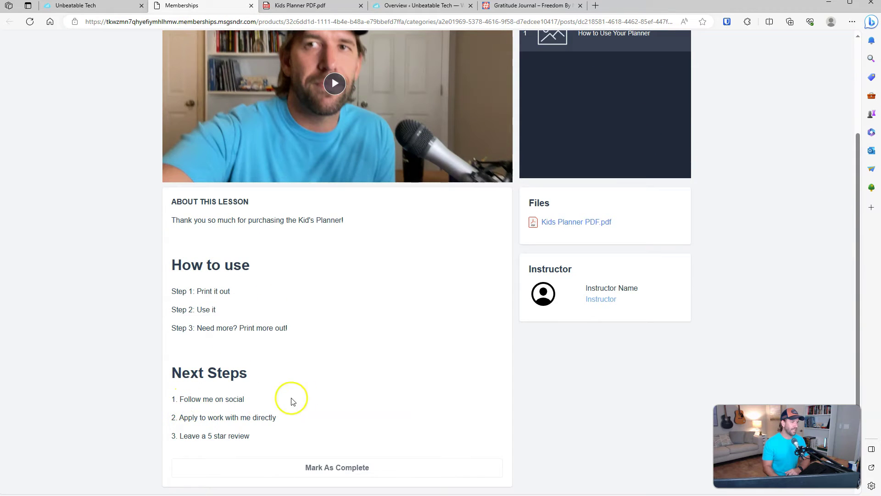
scroll(335, 401, up, 2)
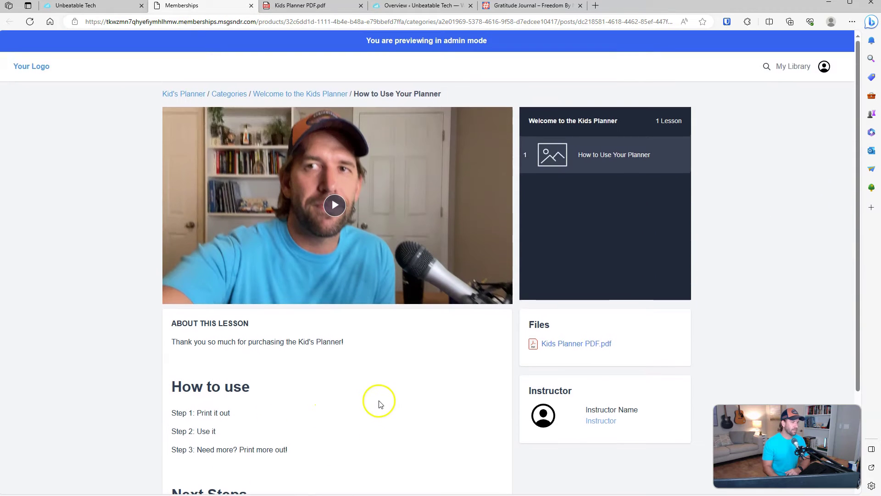
click(334, 208)
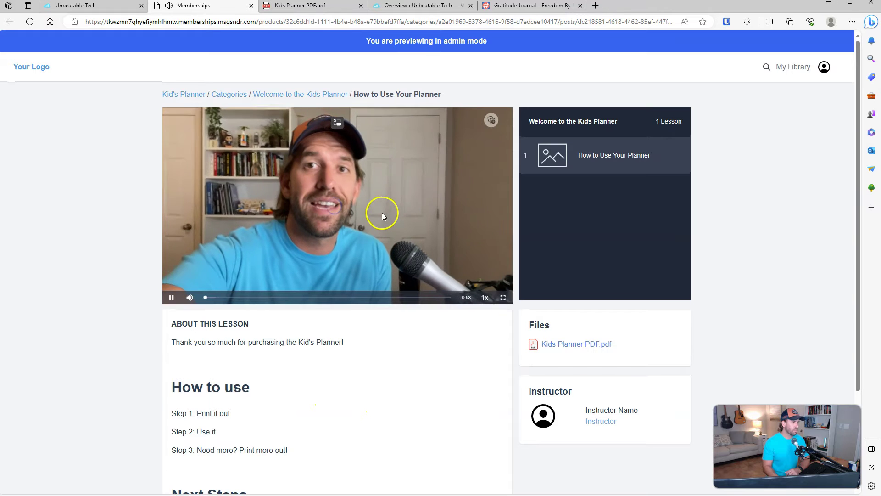
click(330, 209)
click(245, 298)
click(322, 297)
click(406, 249)
click(485, 297)
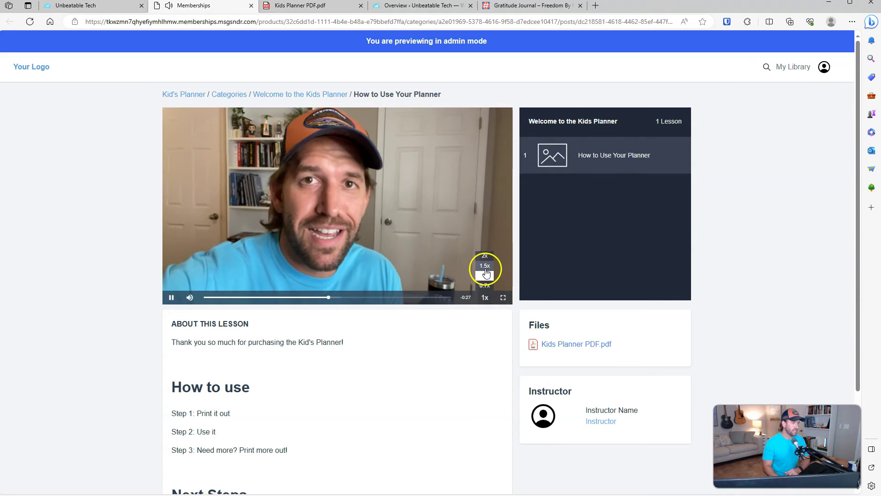
click(485, 255)
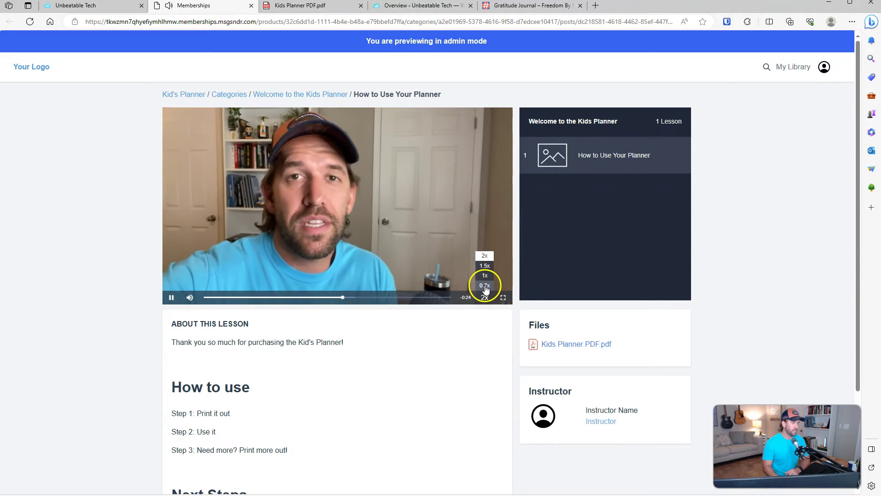
click(485, 276)
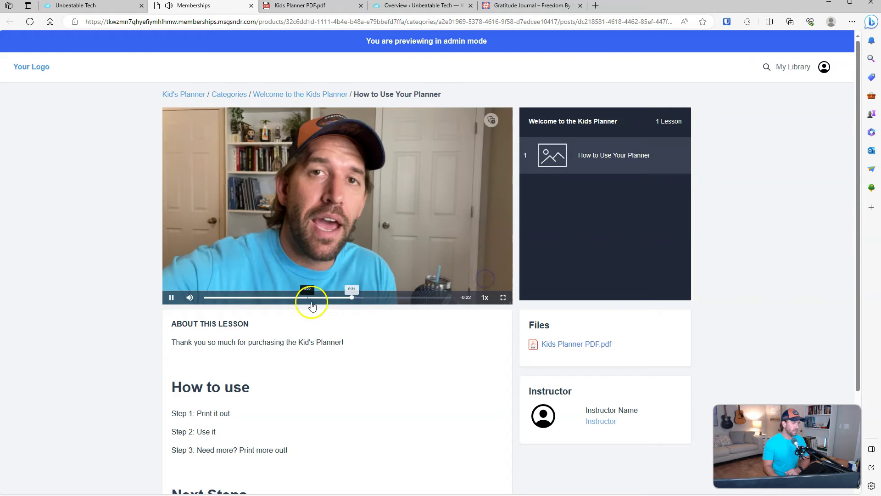
click(170, 299)
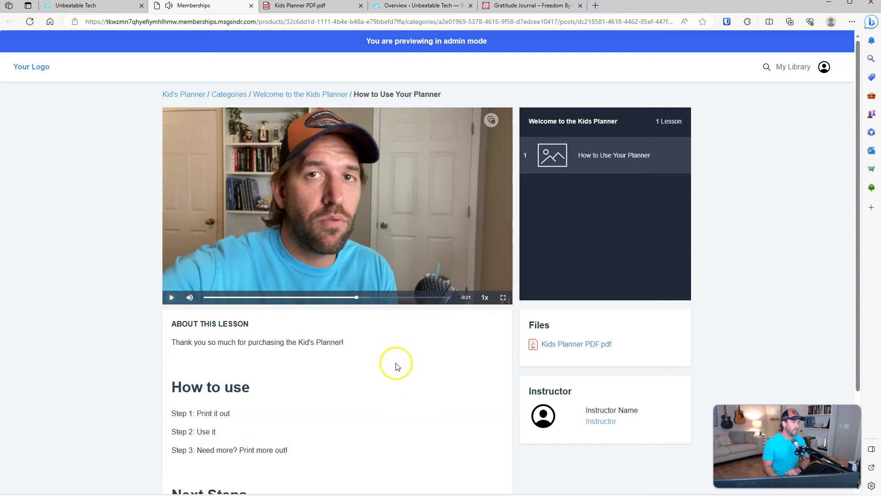
Step: Open the attached Kids Planner PDF, then return to the lesson preview
click(568, 348)
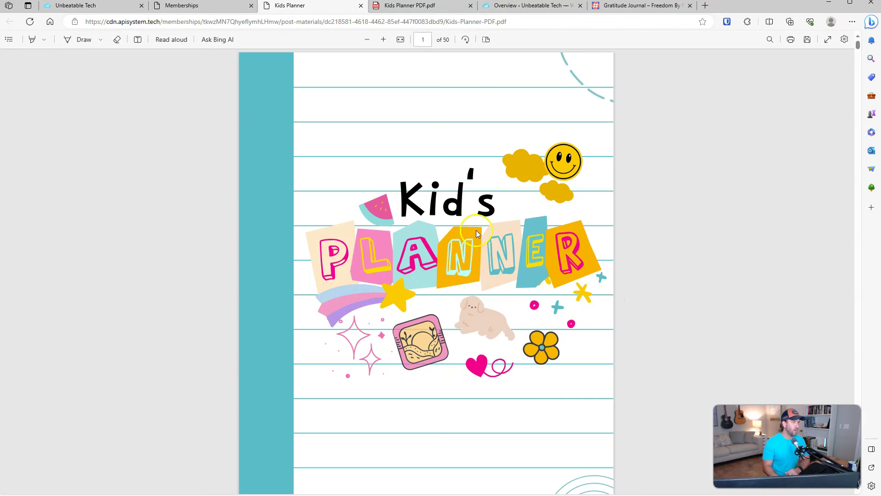
scroll(523, 266, down, 10)
scroll(523, 266, up, 8)
click(193, 7)
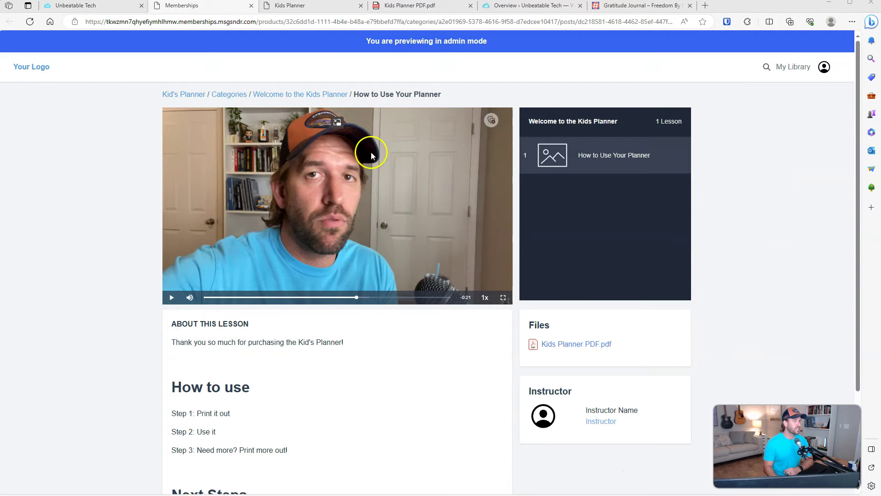
Step: Go to the membership Offers list and start a new offer
click(110, 8)
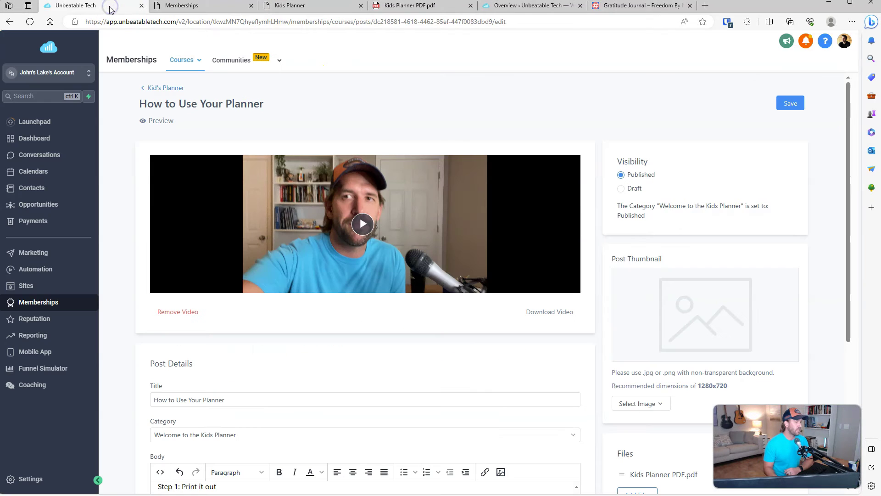
mouse_move(183, 67)
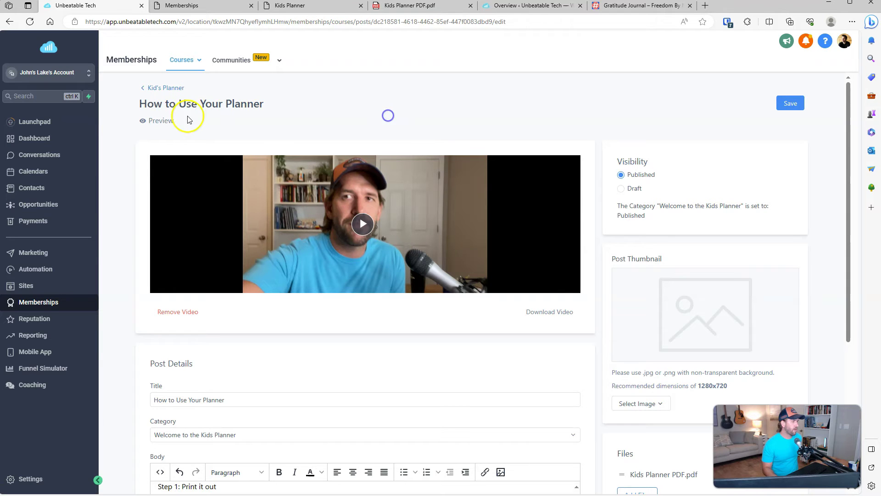
scroll(393, 230, down, 6)
scroll(387, 226, up, 6)
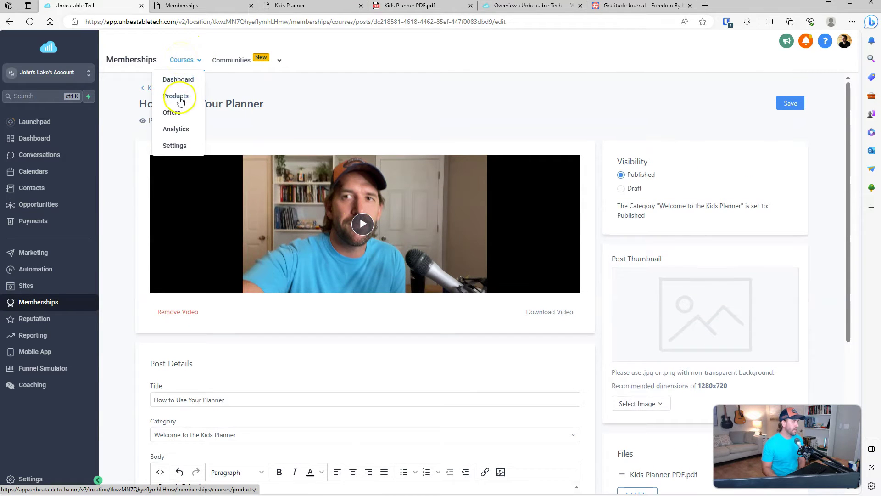
click(179, 114)
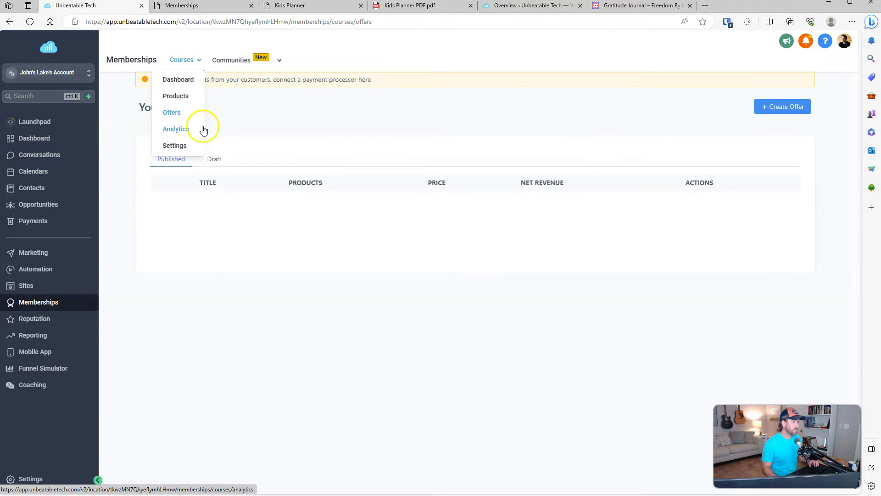
click(783, 110)
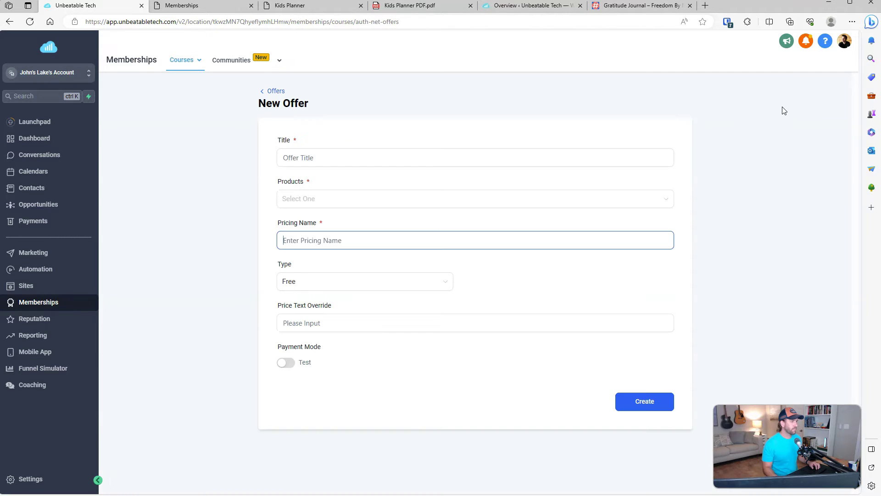
Step: Title the offer Kids Planner and add the Kid's Planner product to it
click(354, 160)
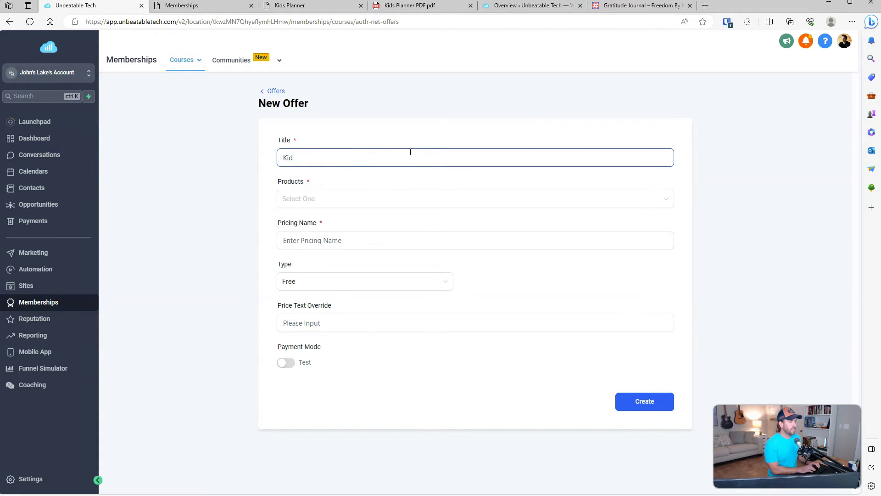
text(Kids Planner)
key(Tab)
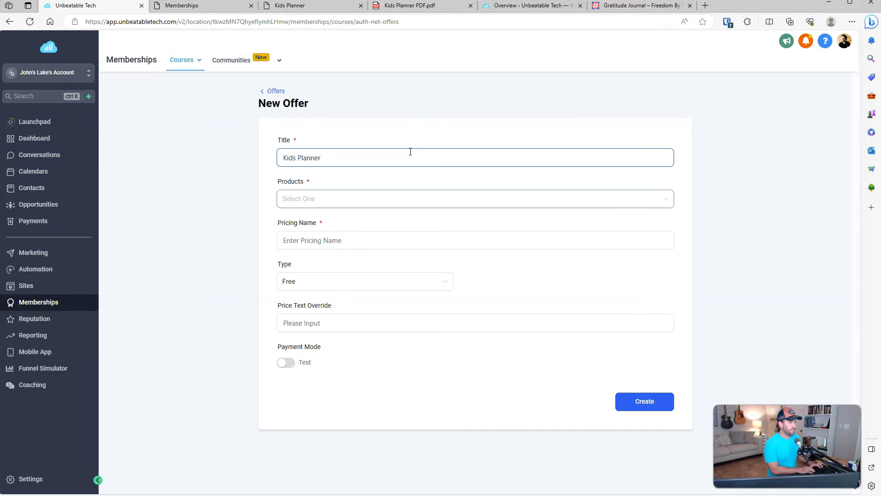
click(370, 197)
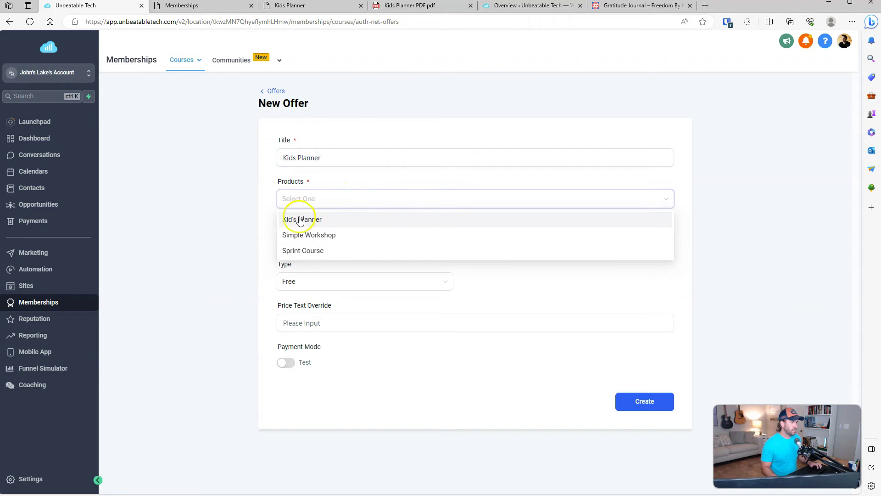
click(323, 221)
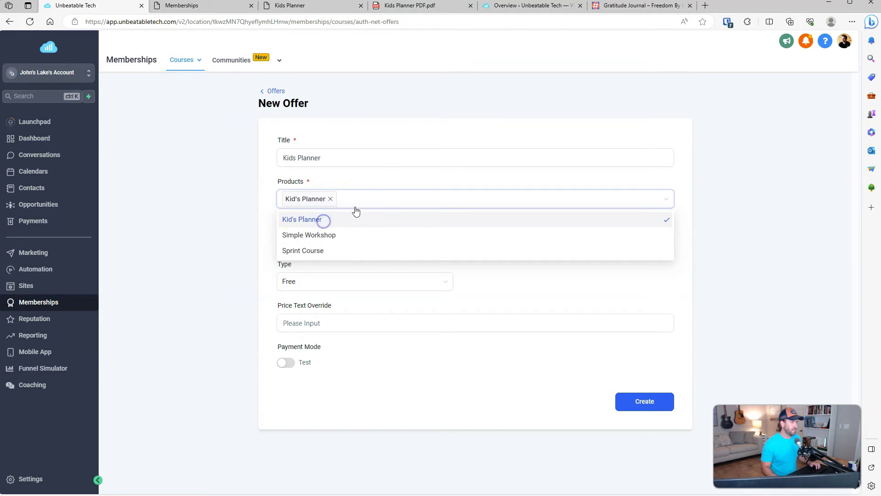
click(373, 179)
Step: Name the pricing Lifetime Access, confirm Free is the only pricing type, then go to the Dashboard
click(356, 241)
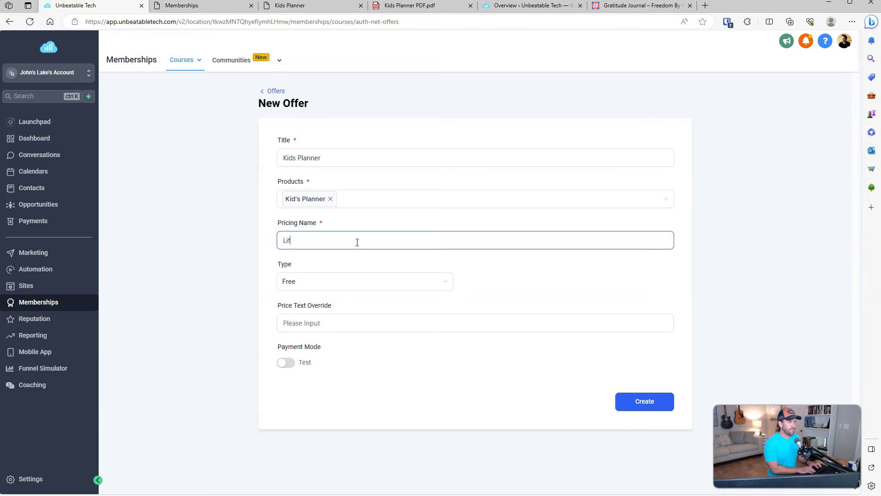
text(Lifetime Access)
click(356, 285)
click(480, 284)
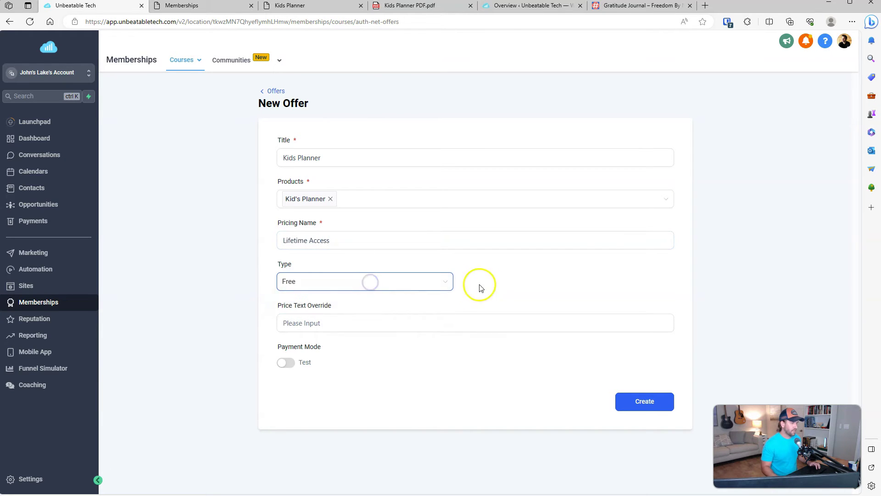
click(416, 285)
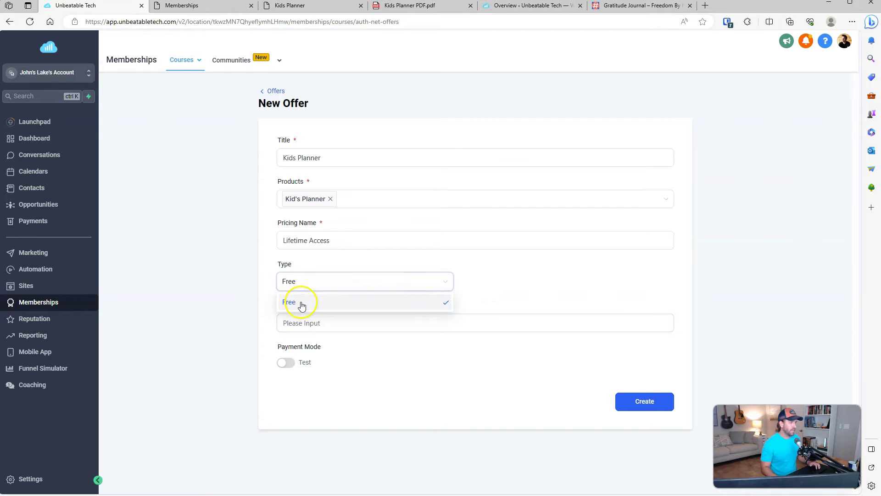
click(300, 303)
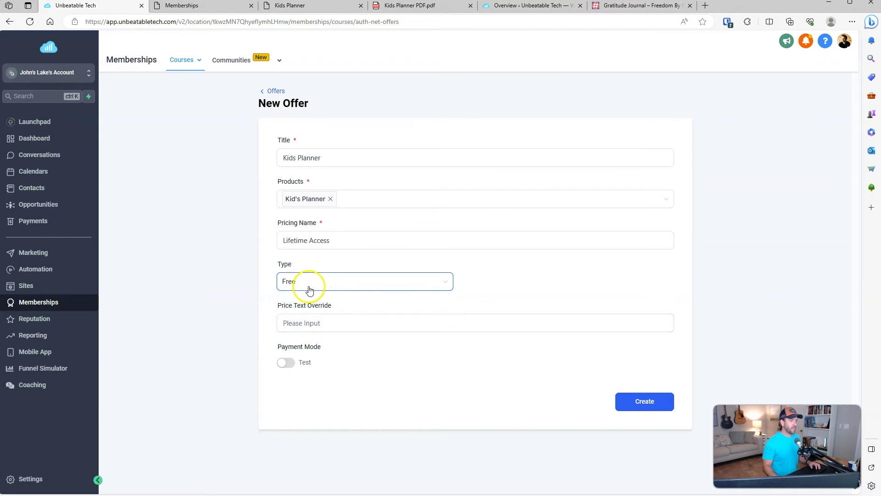
click(538, 272)
click(404, 239)
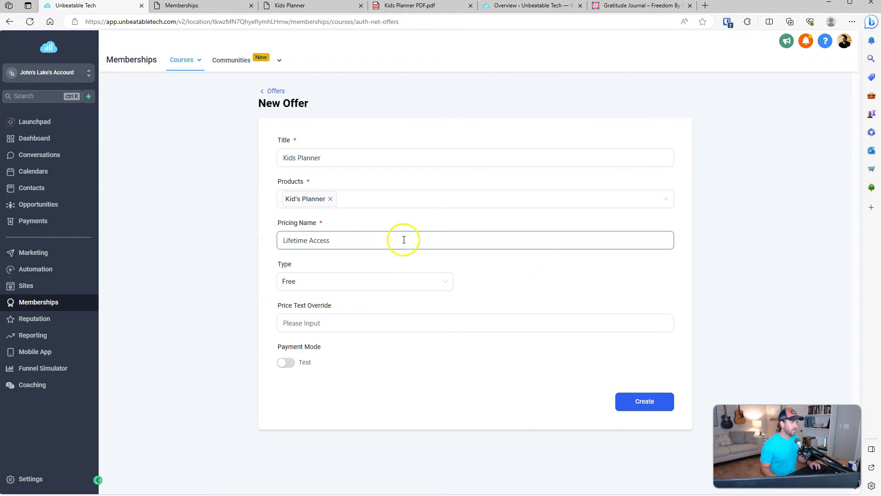
click(468, 284)
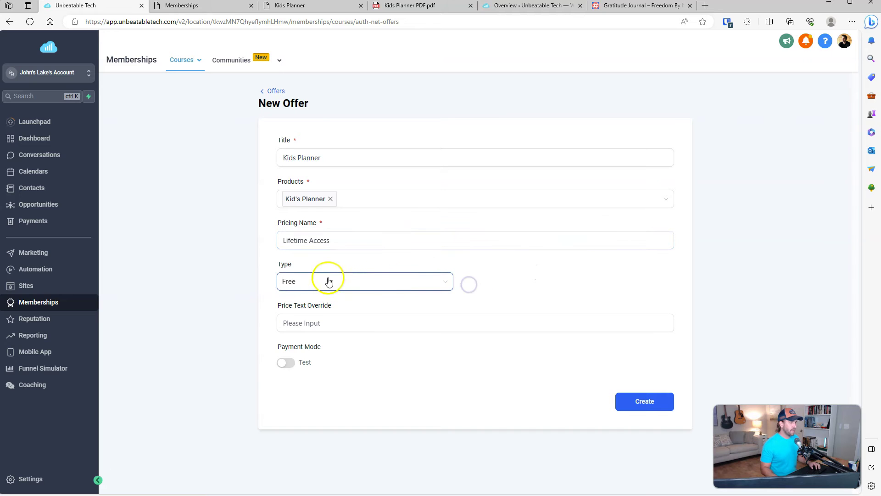
click(309, 282)
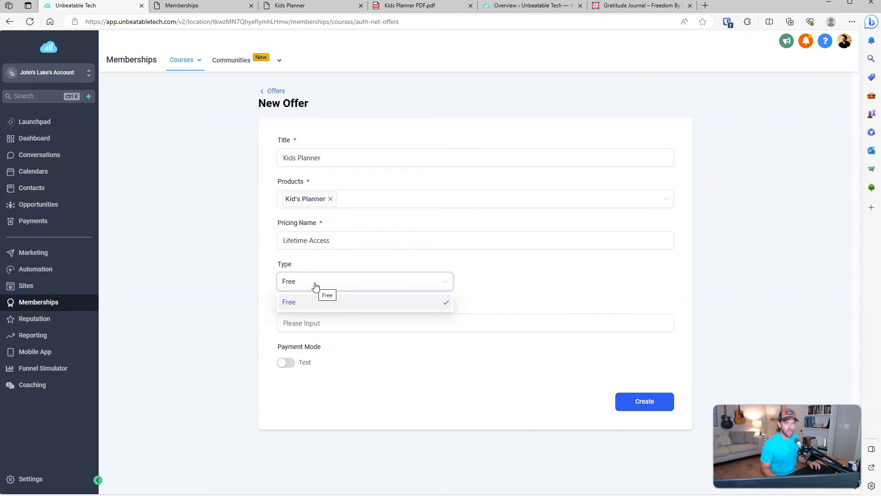
click(316, 287)
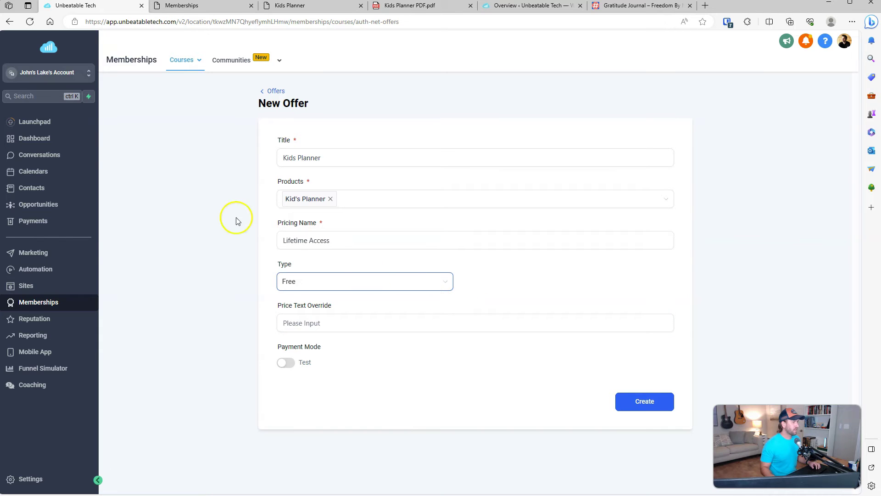
click(46, 140)
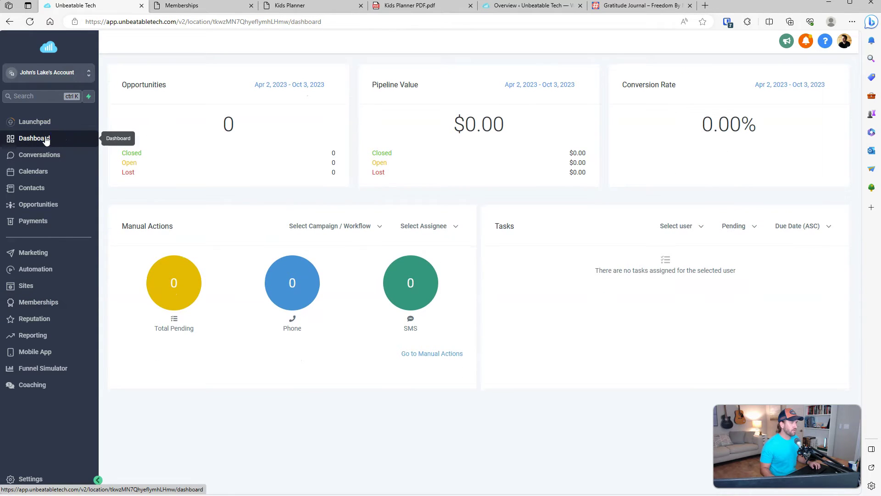
Step: Show the Payments Integrations page listing NMI, Authorize.net and Stripe gateways
click(33, 223)
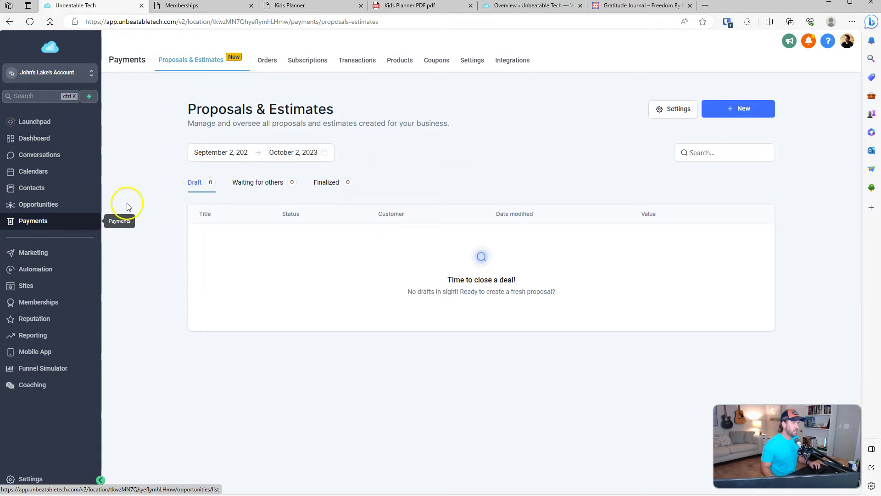
click(516, 62)
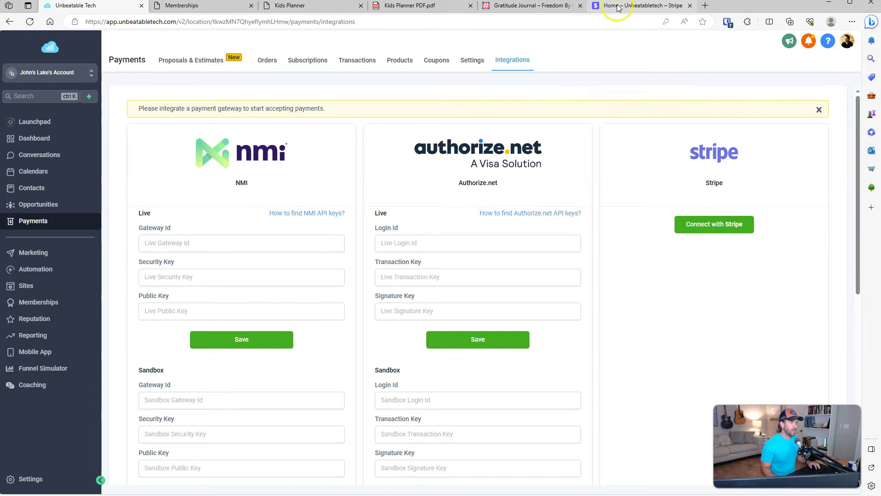
Step: Connect the existing Stripe account as the payment gateway, with live and test mode enabled
click(699, 228)
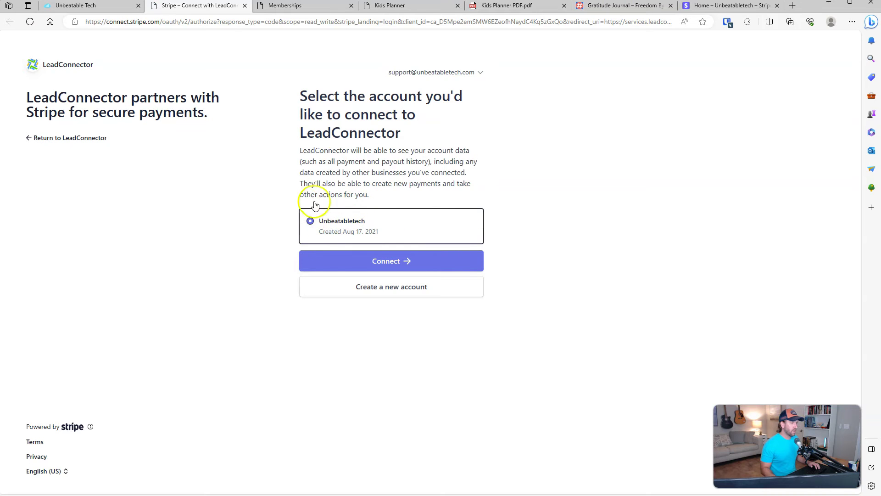
click(326, 221)
click(386, 262)
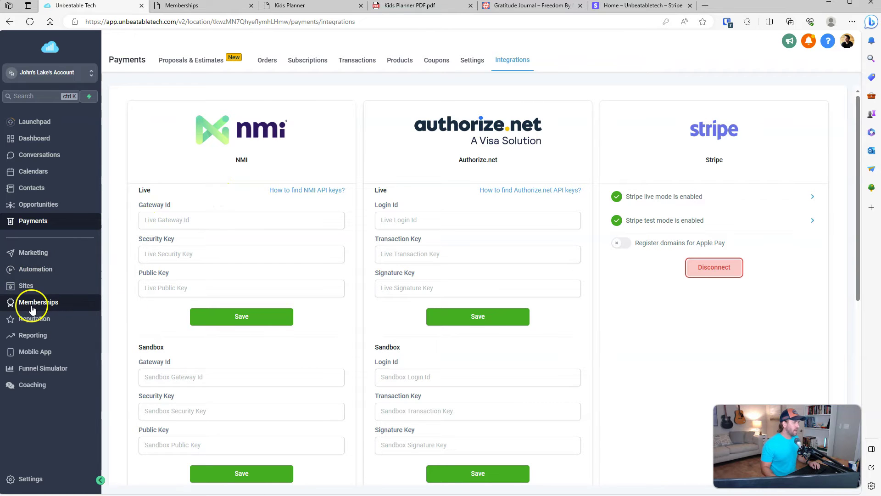
Step: Go to Memberships > Offers and start a new offer titled 'Kids Planner'
click(34, 303)
mouse_move(183, 62)
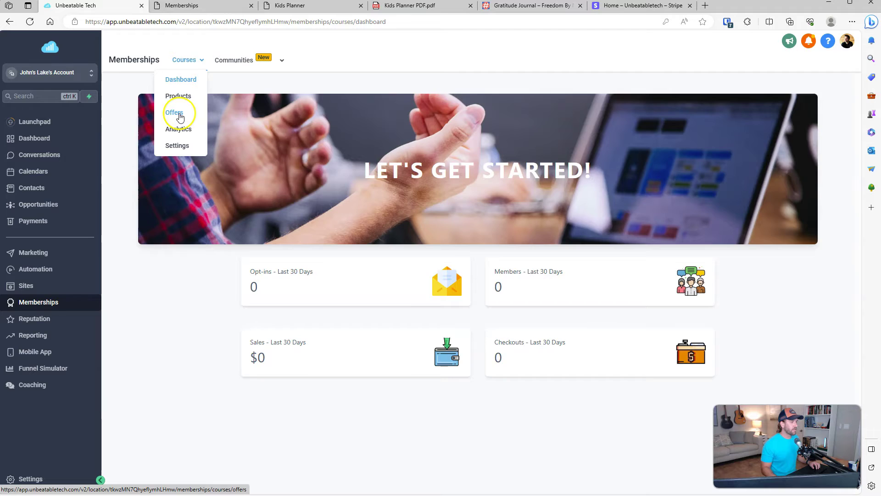
click(180, 117)
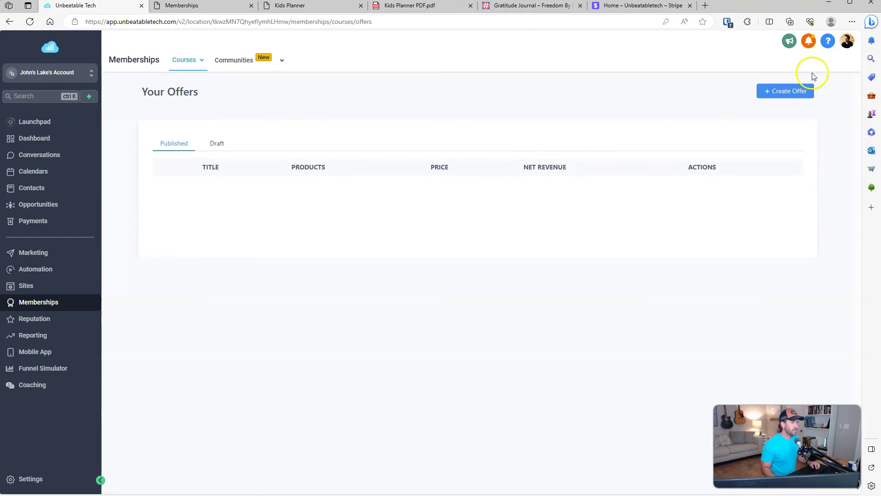
click(801, 91)
click(345, 158)
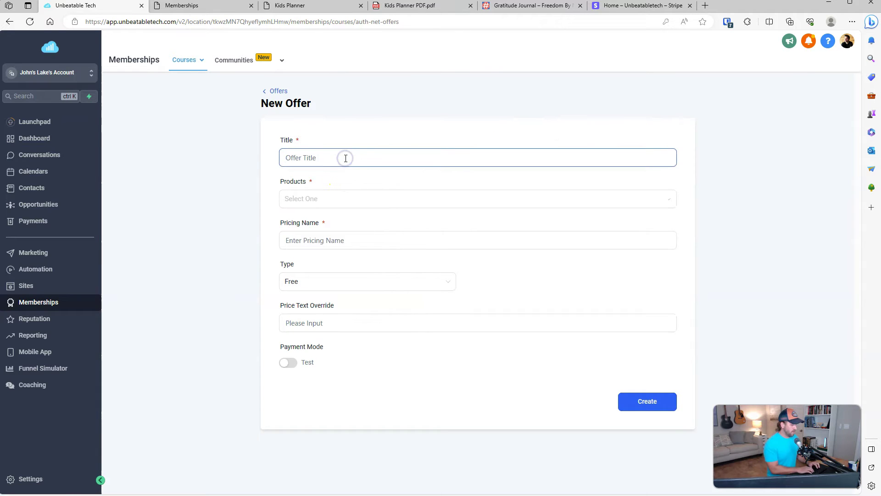
text(Kids Planner)
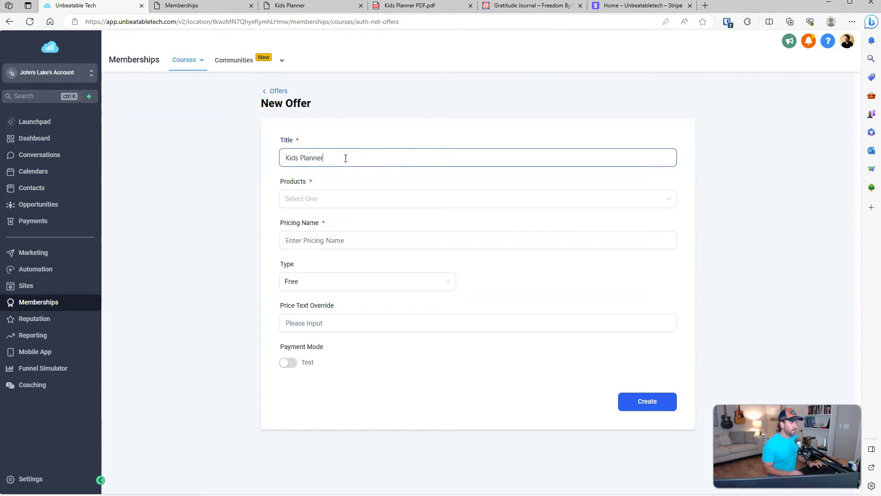
Step: Include only the Kid's Planner product in the offer
click(343, 196)
click(321, 222)
click(329, 236)
click(329, 252)
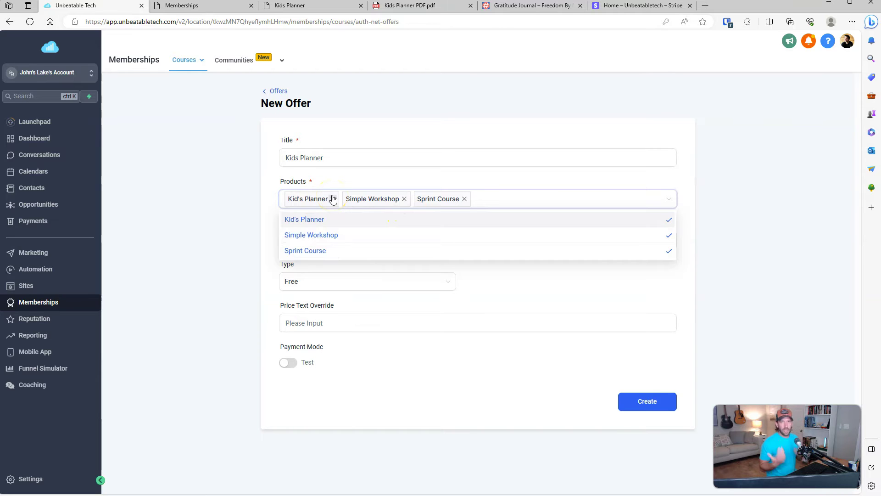
click(404, 199)
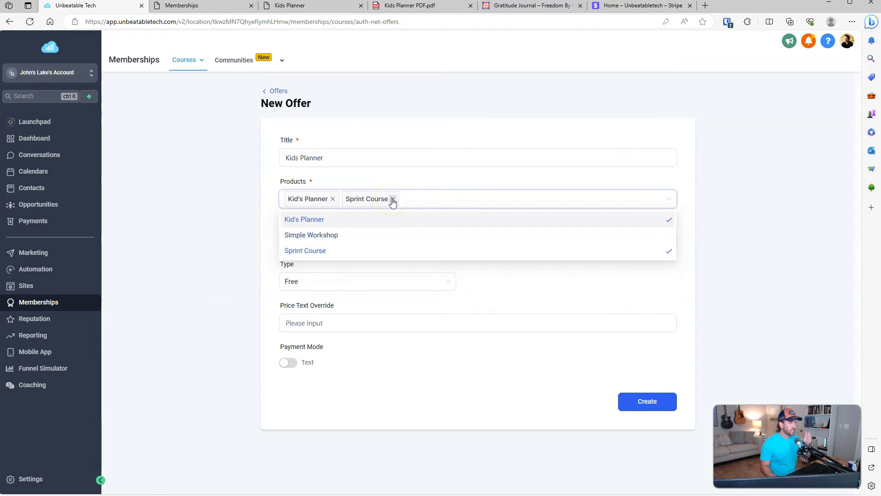
click(393, 199)
click(349, 174)
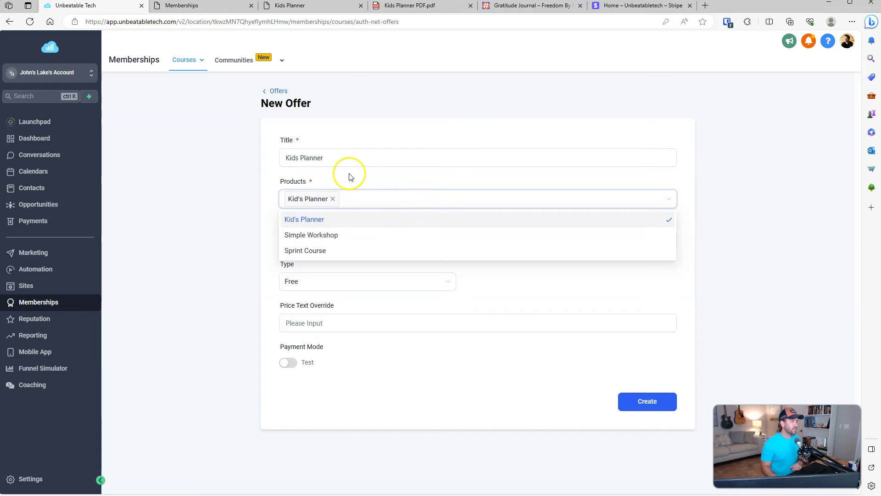
Step: Price it as a one-time Lifetime Access payment of 4 and create the offer
click(340, 240)
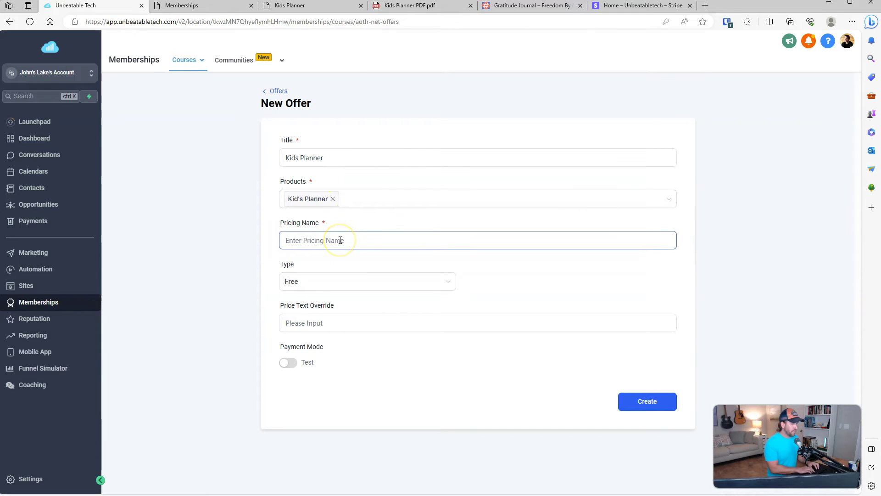
text(Lifet)
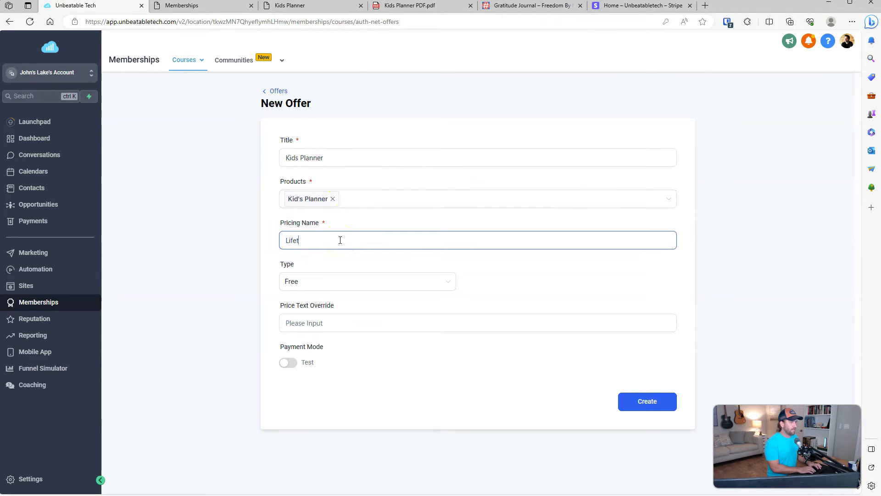
click(315, 282)
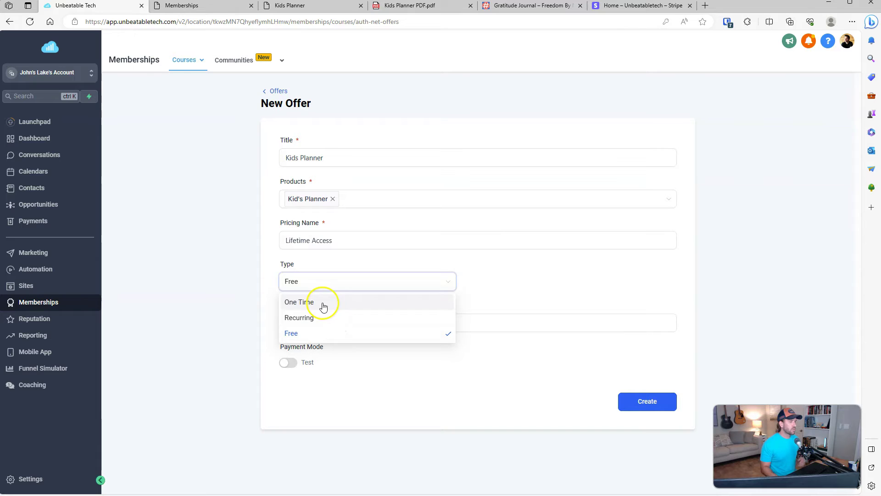
click(323, 306)
click(546, 283)
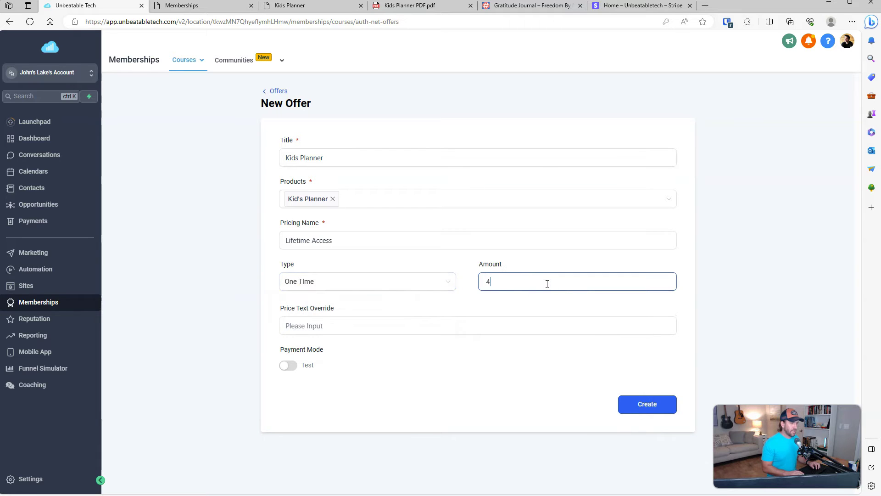
click(370, 331)
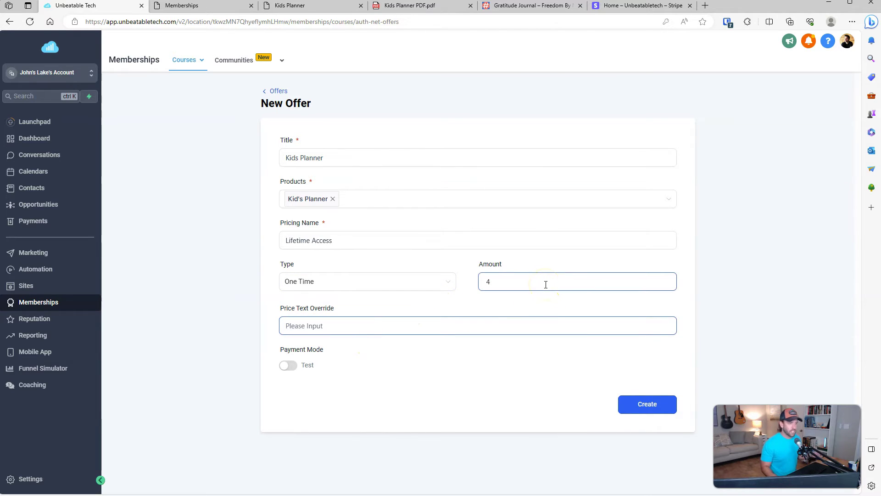
click(334, 329)
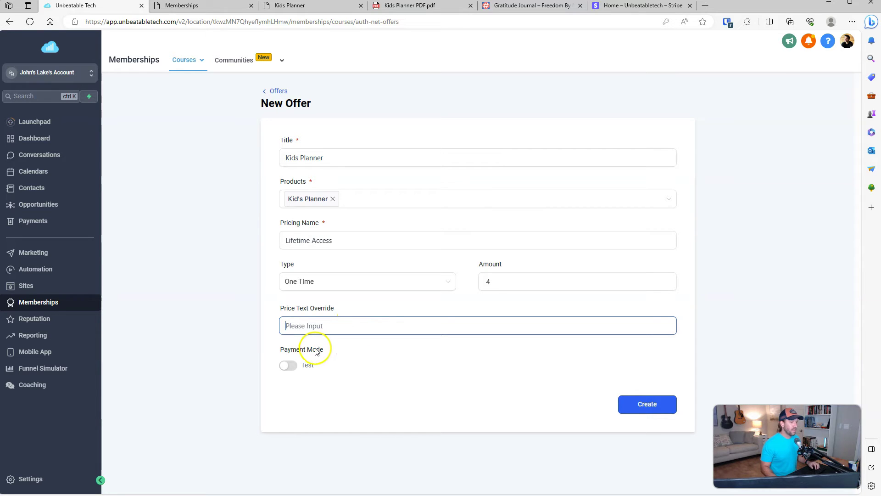
click(638, 409)
click(278, 91)
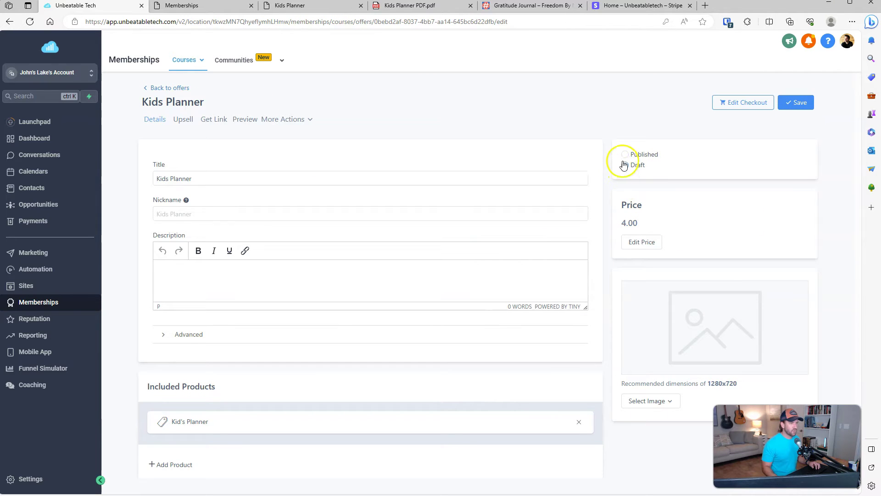
Step: Publish the Kids Planner offer and save it with a description
click(625, 156)
click(792, 101)
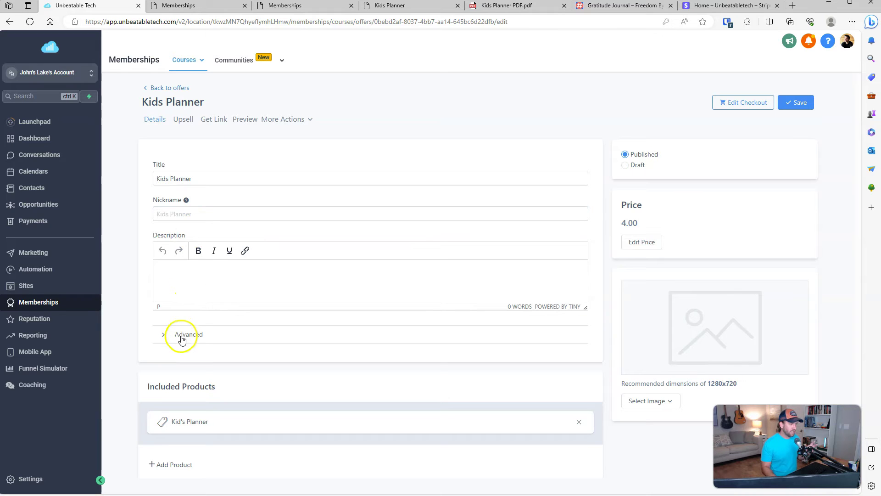
click(205, 269)
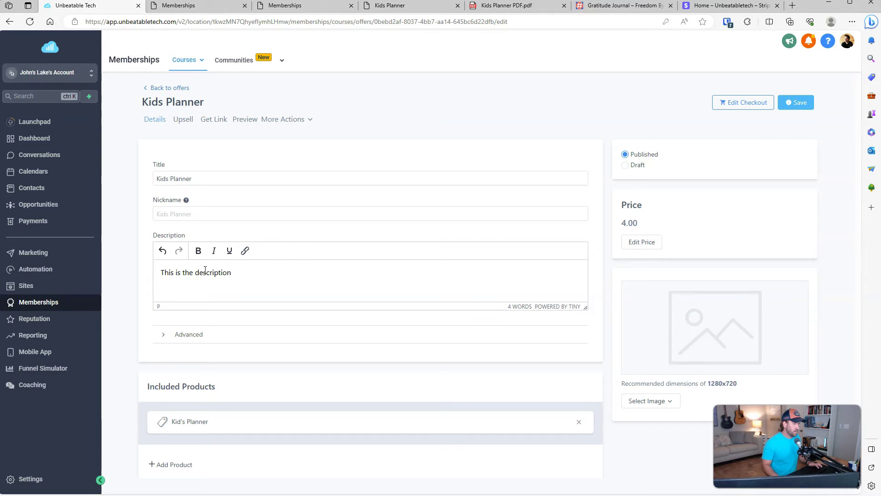
click(782, 103)
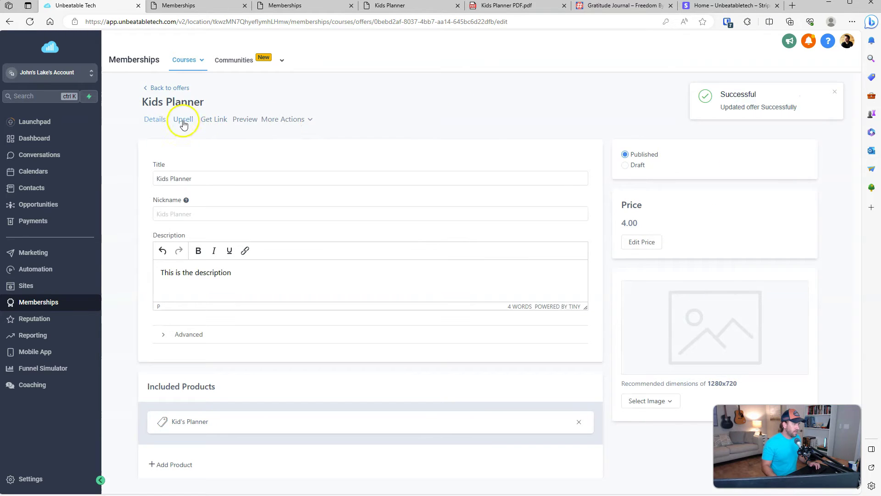
Step: Preview the offer's checkout page, save the offer again, and open the checkout editor
click(244, 120)
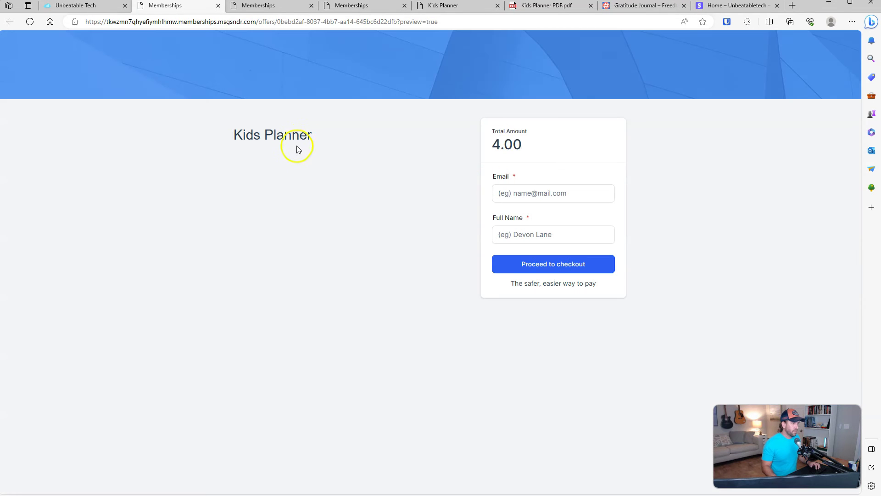
drag(255, 141, 373, 193)
click(158, 98)
click(75, 5)
click(792, 100)
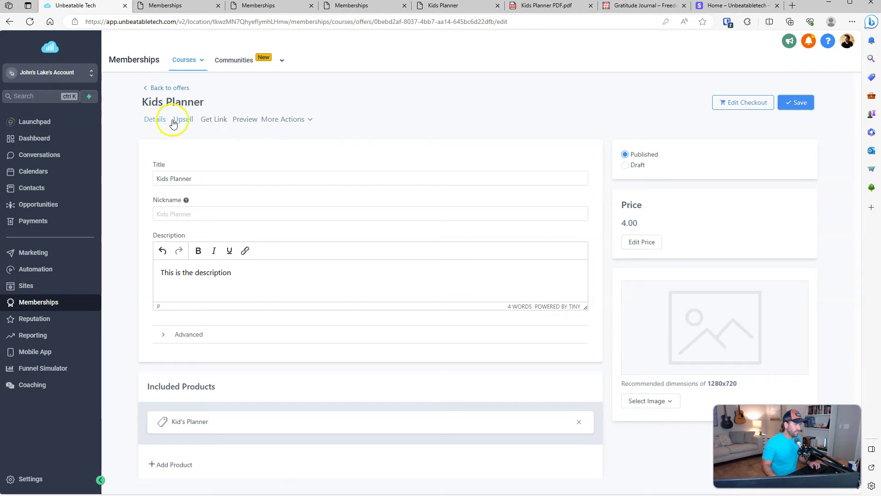
click(733, 105)
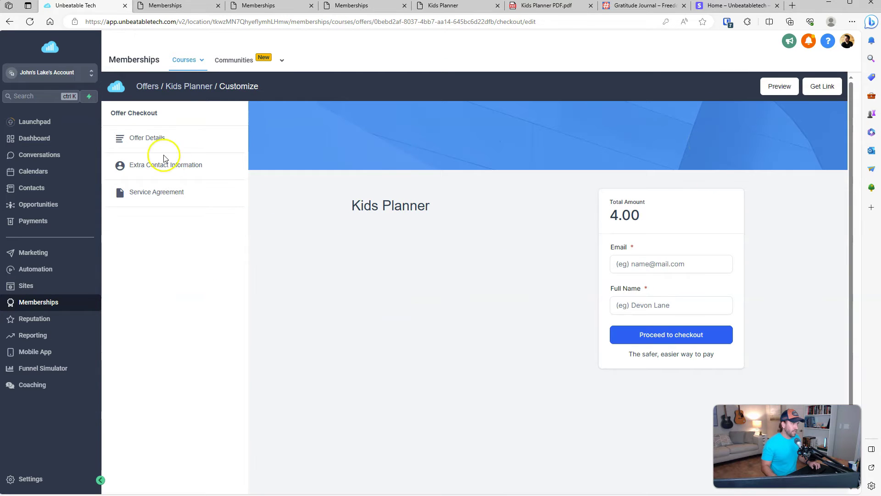
Step: Upload the video file to the checkout page under Offer Details
click(147, 137)
scroll(170, 321, down, 2)
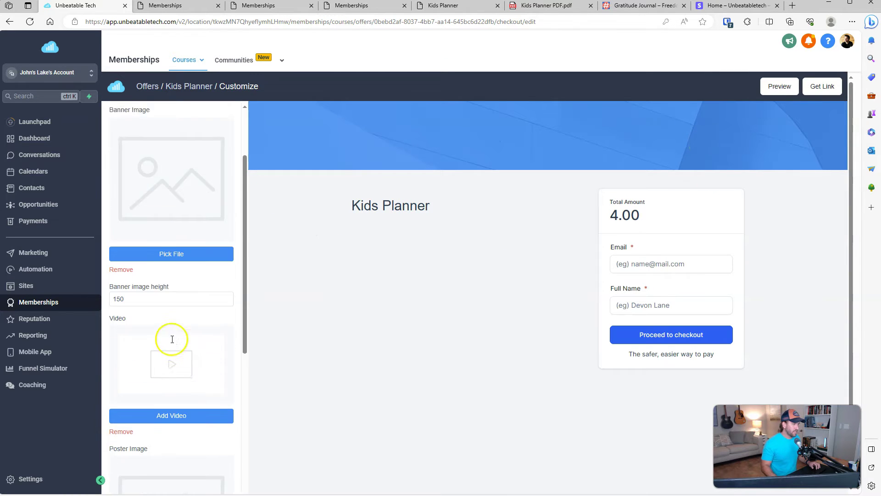
scroll(174, 326, down, 2)
scroll(165, 340, down, 4)
scroll(177, 350, down, 2)
scroll(173, 277, up, 5)
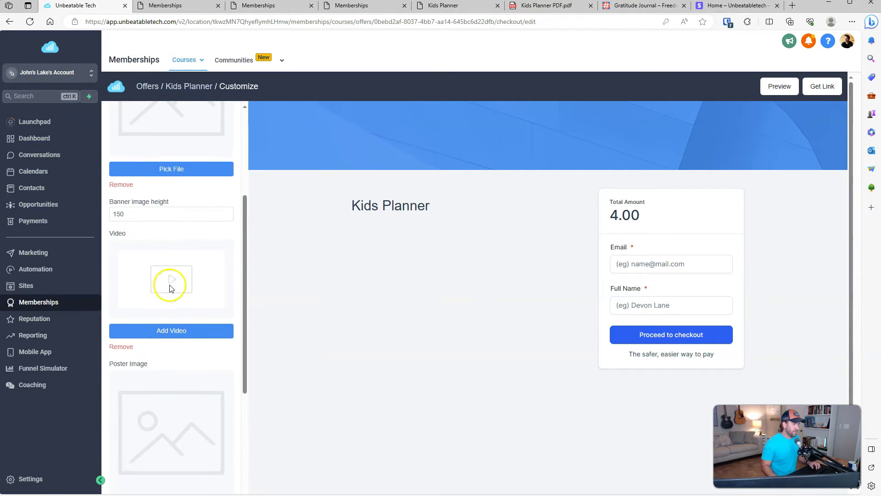
click(169, 332)
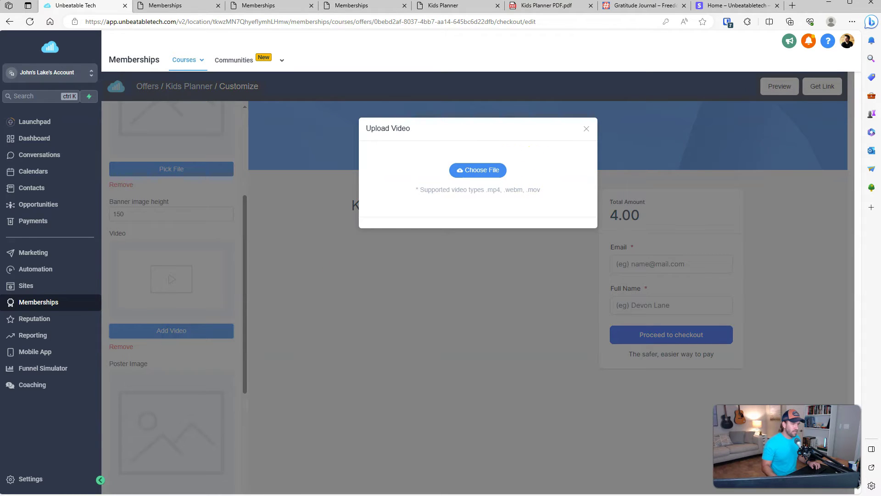
drag(505, 172, 460, 169)
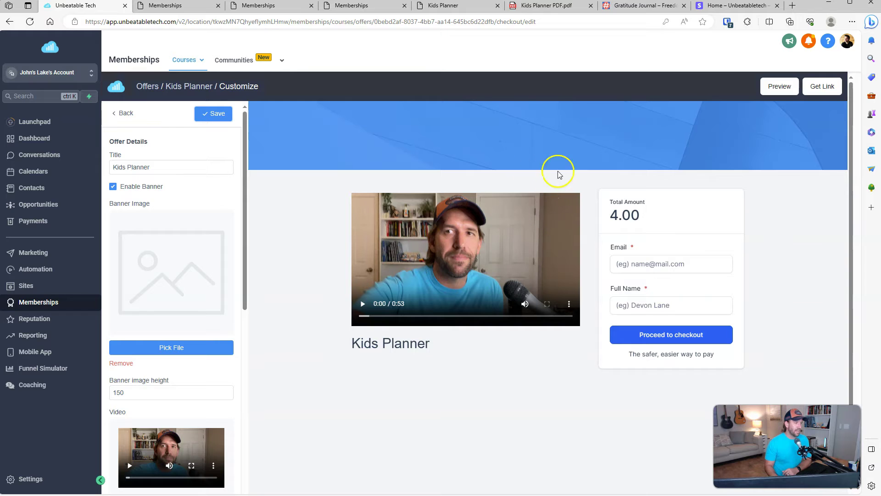
Step: Keep the checkout description as written and save the checkout page
scroll(138, 307, down, 10)
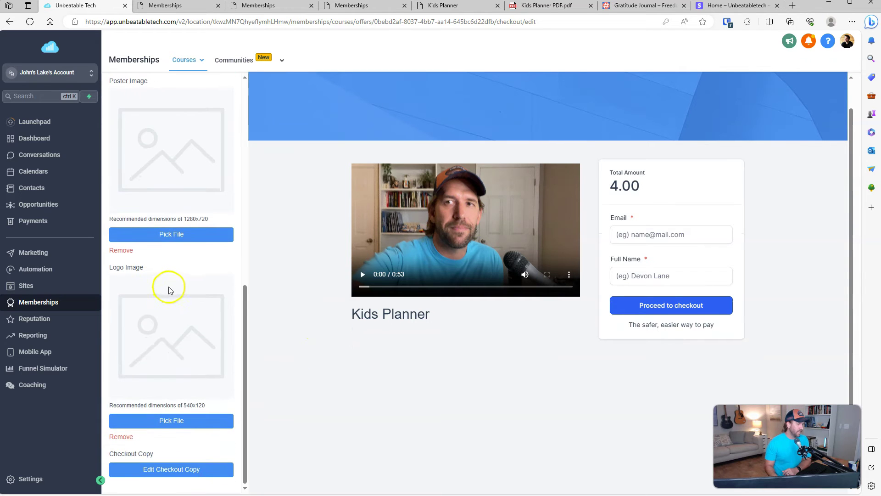
click(155, 470)
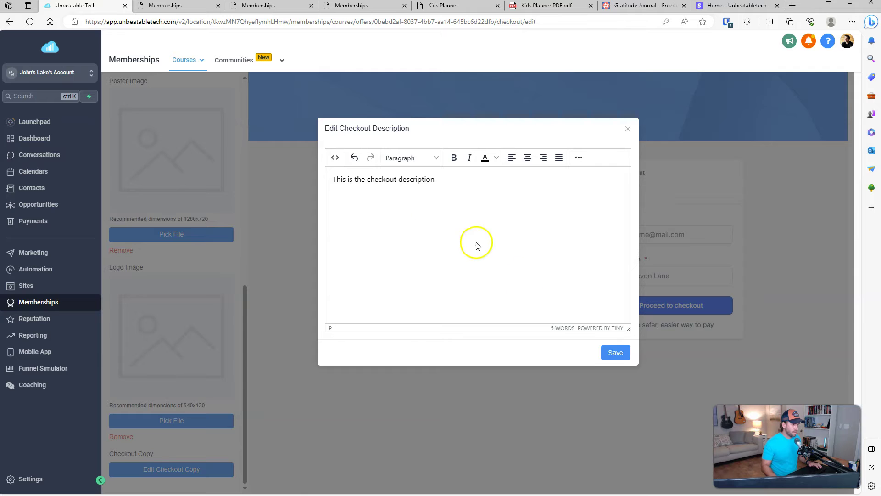
click(613, 352)
scroll(212, 177, up, 10)
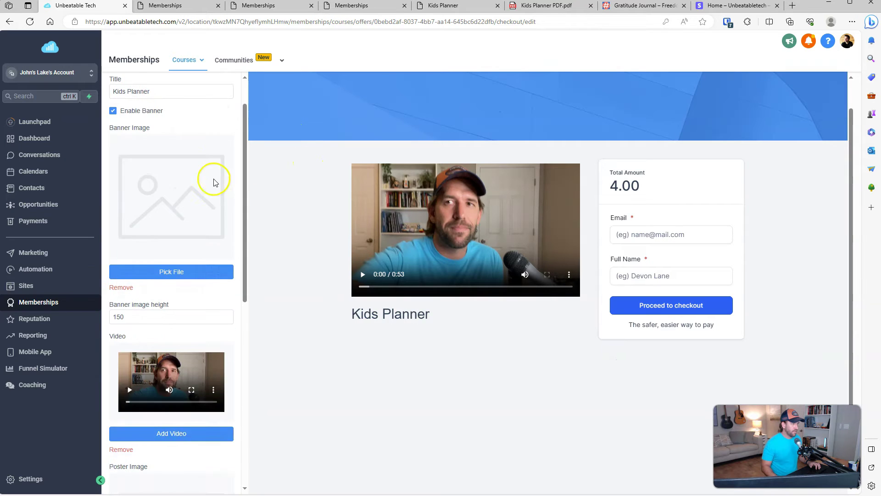
click(219, 85)
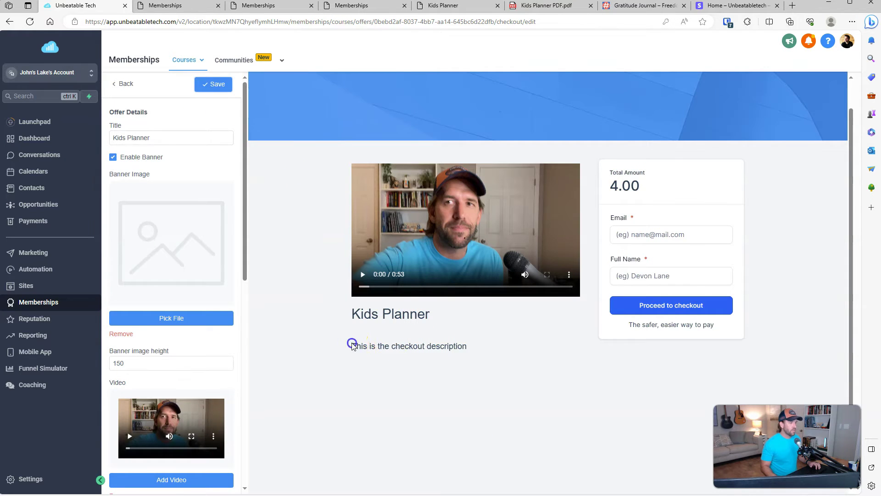
drag(352, 345, 481, 352)
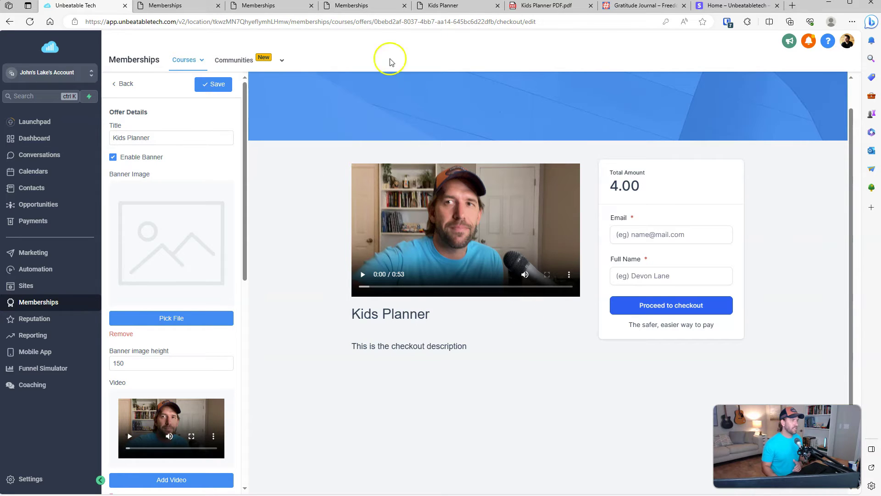
scroll(558, 214, up, 1)
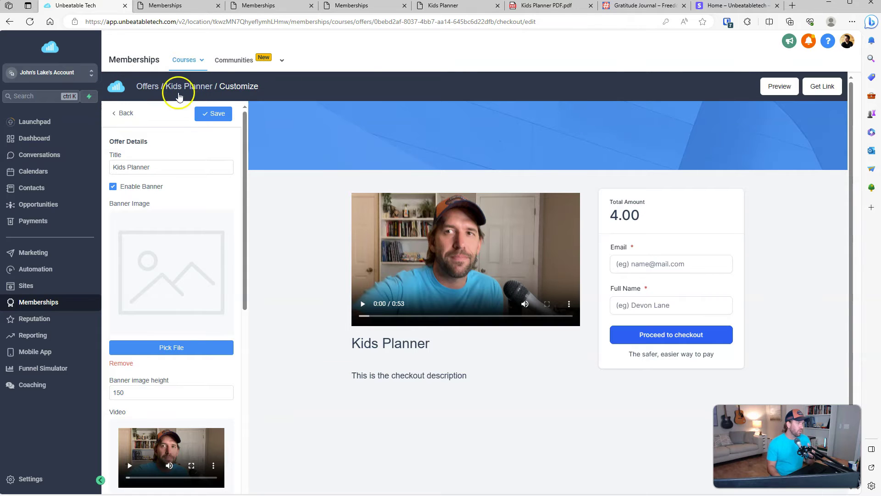
Step: Return to Offers, reopen Kids Planner, then go to Sites > Funnels
click(146, 86)
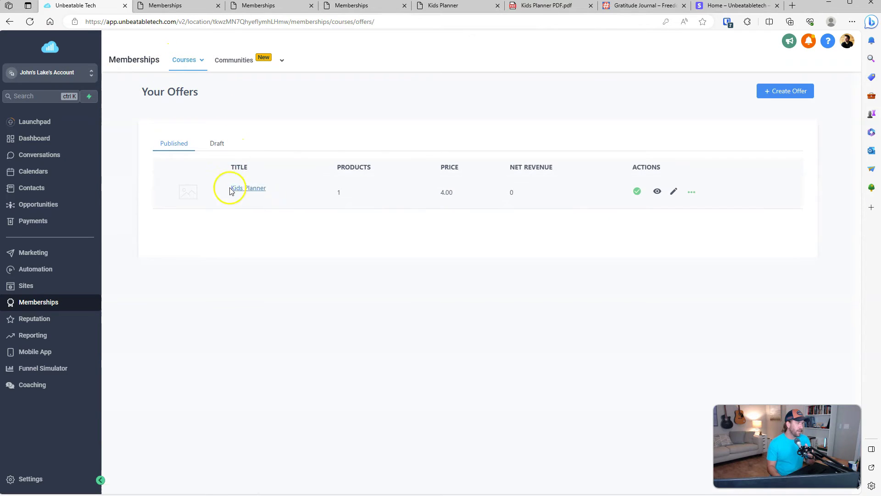
click(247, 192)
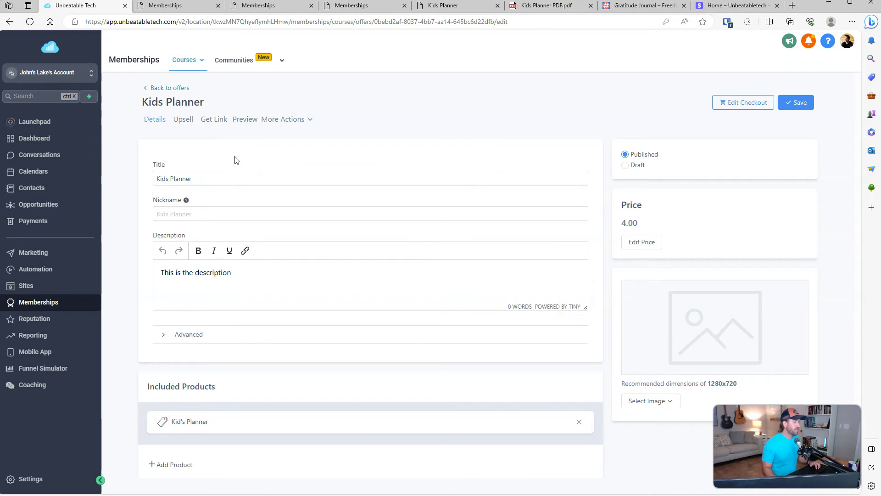
click(26, 288)
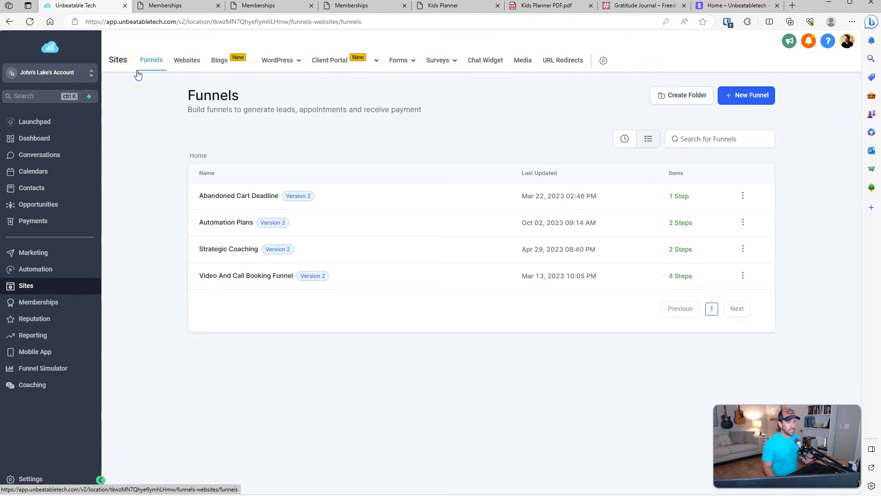
Step: Open the Create New Funnel dialog, set to From blank, ready for a funnel name
click(155, 75)
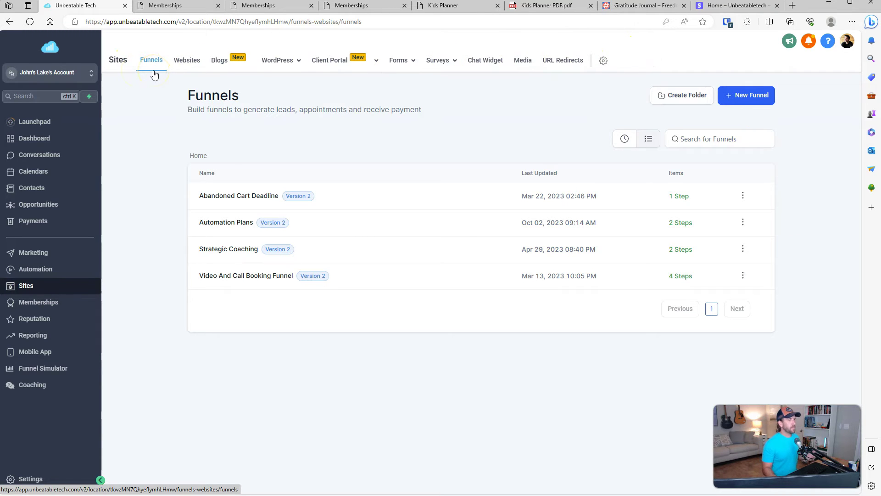
click(146, 65)
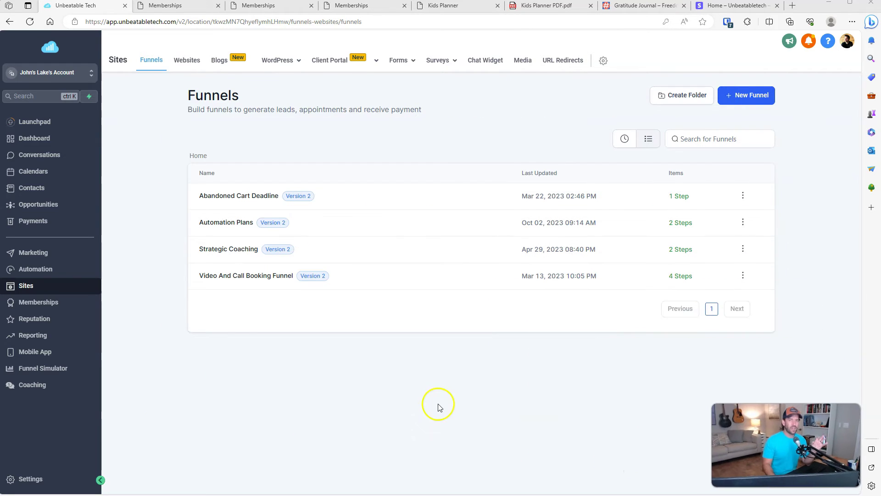
click(745, 97)
click(351, 263)
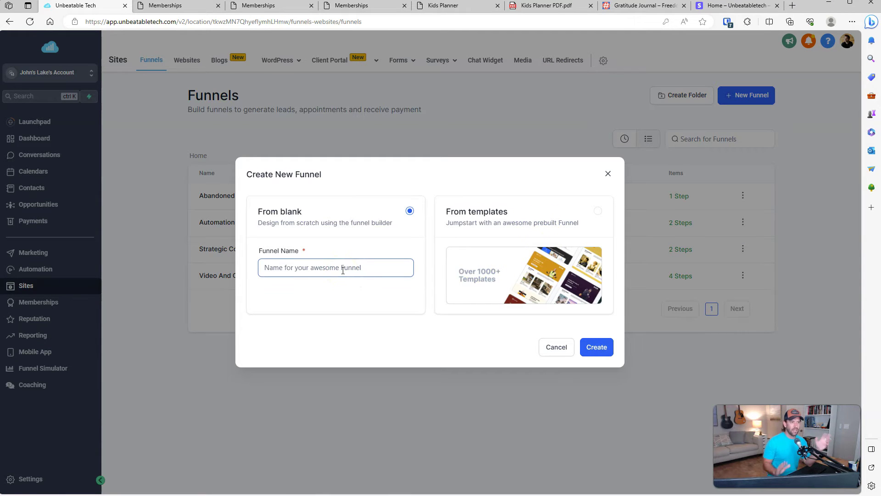
Step: Start the funnel from a template and filter the library to Free Resource & Download
click(598, 212)
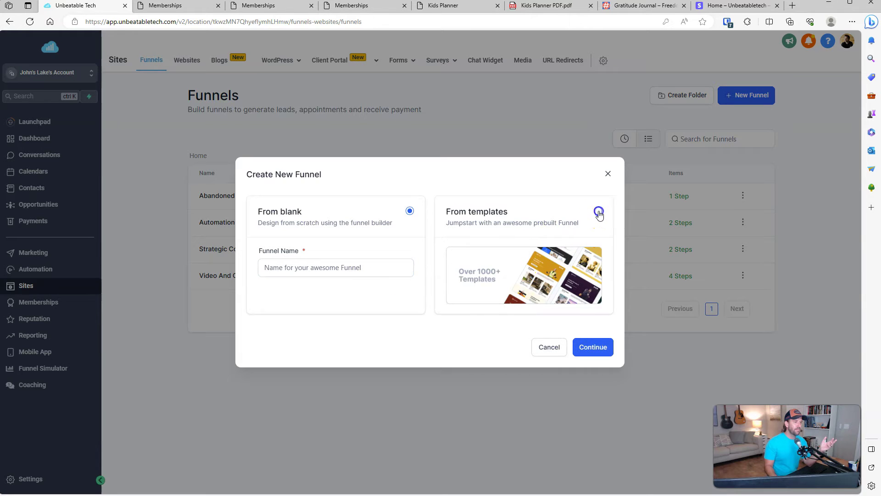
click(597, 348)
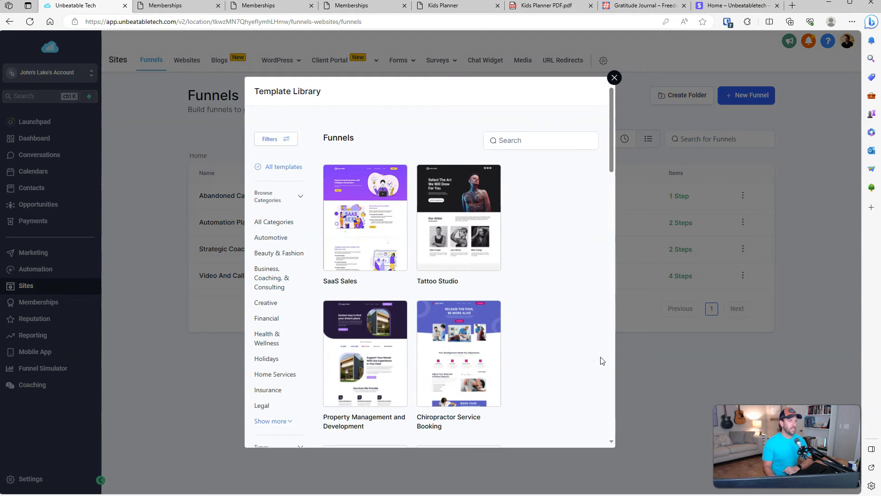
mouse_move(328, 200)
mouse_move(611, 128)
mouse_down()
mouse_move(613, 137)
mouse_move(612, 128)
mouse_up()
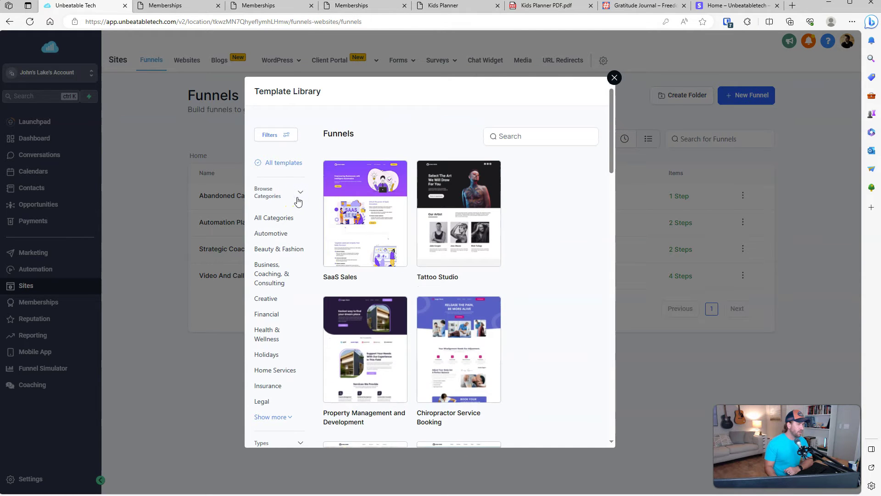
scroll(279, 351, down, 2)
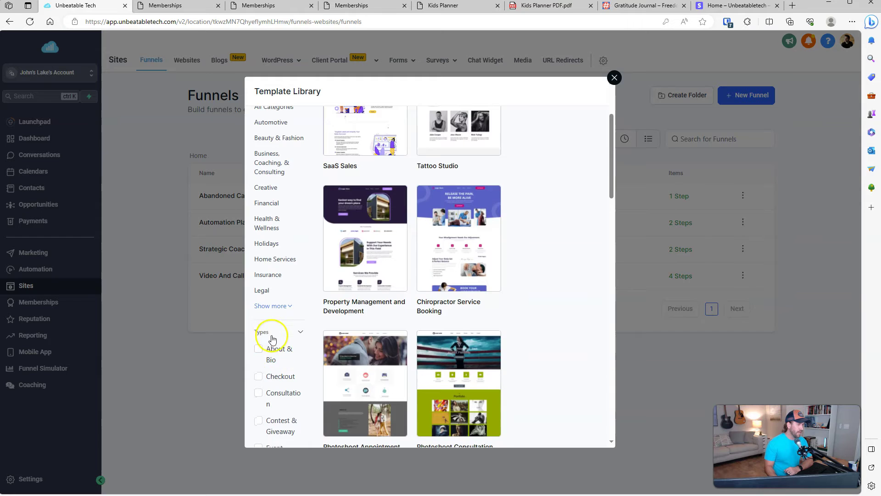
scroll(273, 321, down, 2)
scroll(278, 279, down, 3)
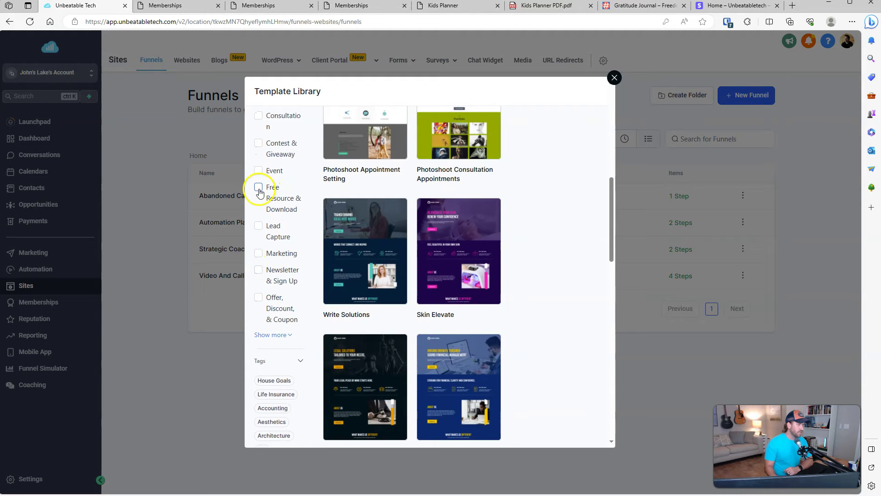
click(258, 187)
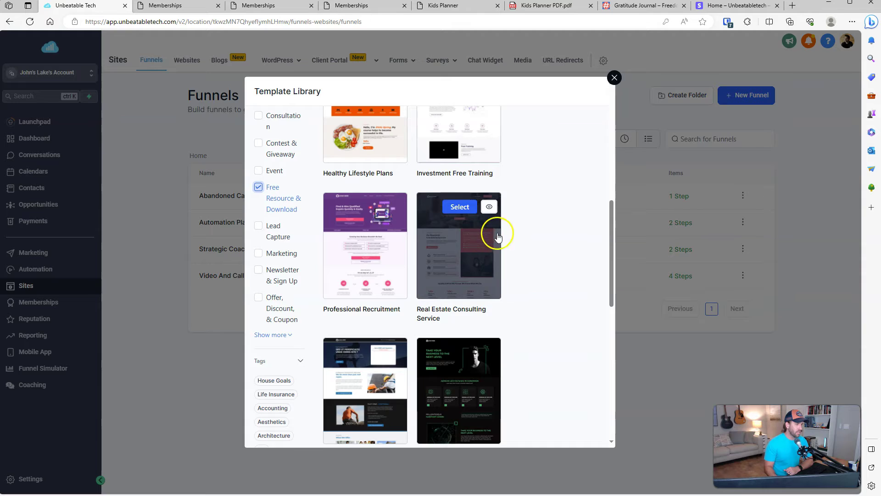
scroll(481, 248, down, 2)
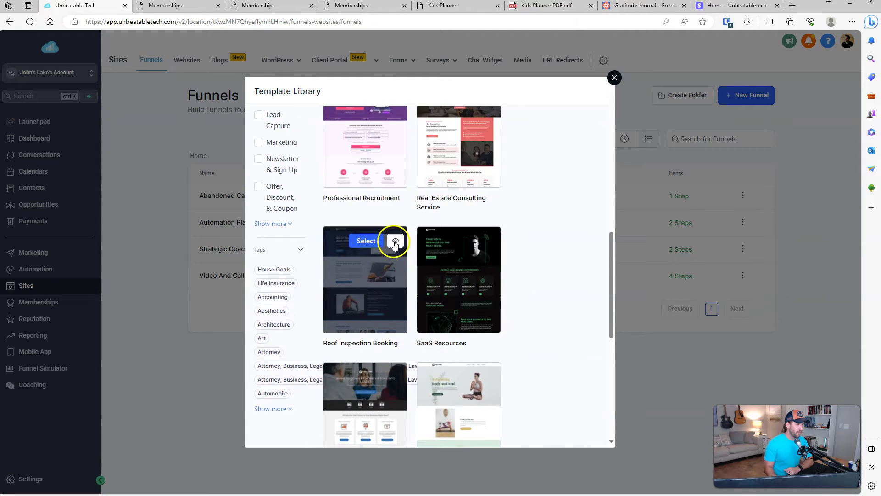
Step: Preview the Roof Inspection Booking template
click(393, 241)
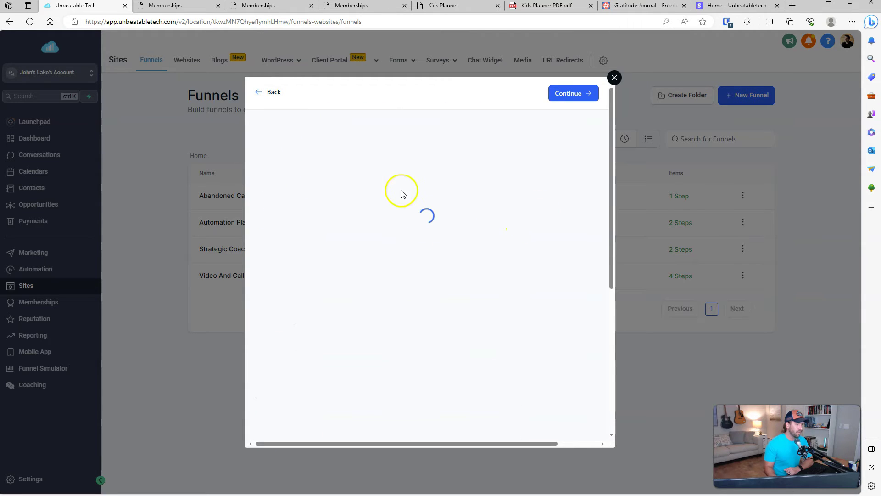
drag(612, 122, 605, 259)
scroll(392, 349, down, 10)
scroll(401, 334, down, 15)
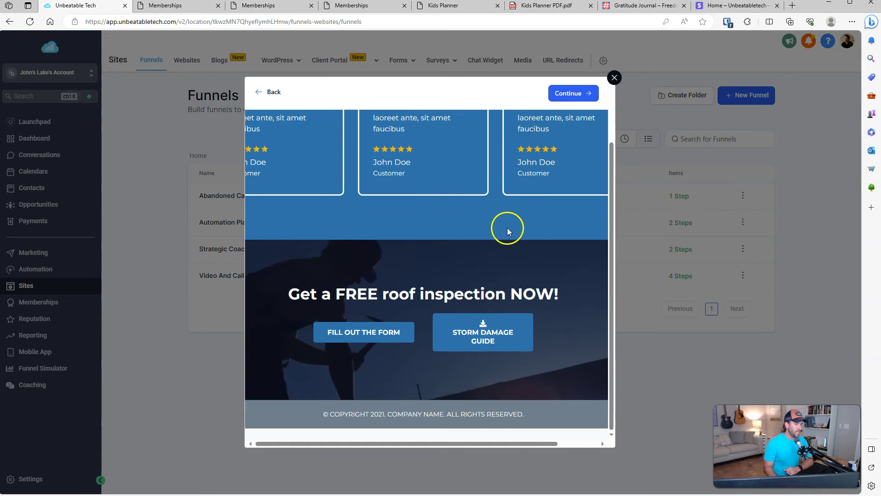
scroll(516, 221, up, 20)
click(614, 74)
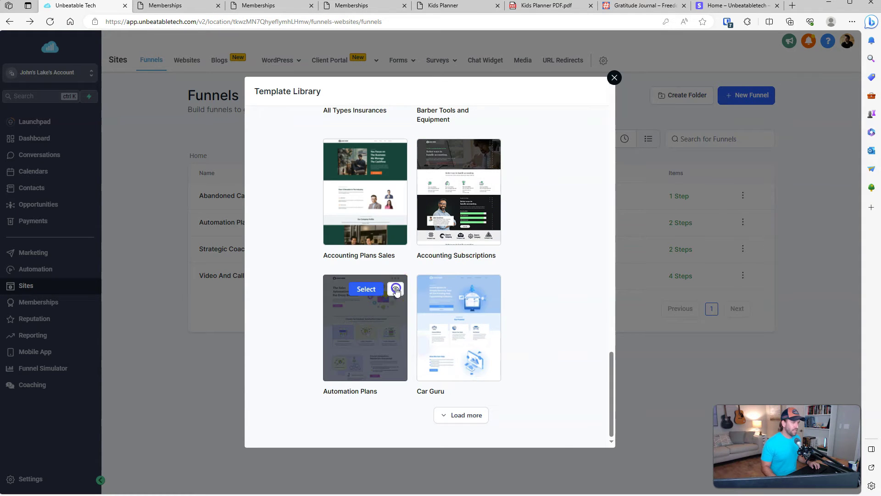
Step: Preview the Automation Plans template and use it for the funnel
click(396, 289)
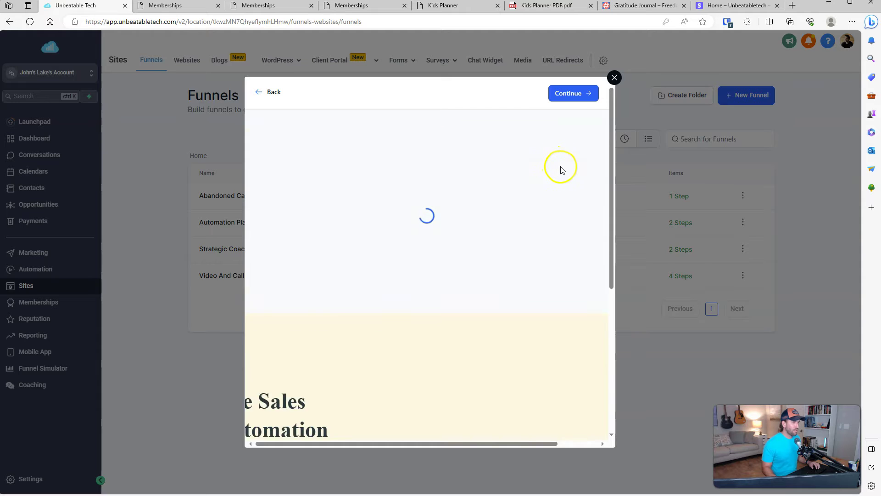
scroll(345, 226, down, 15)
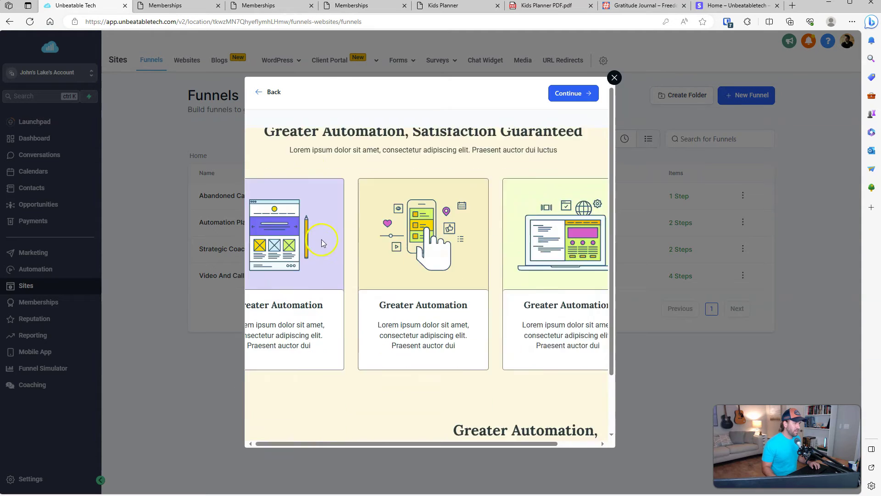
scroll(385, 238, down, 5)
click(574, 93)
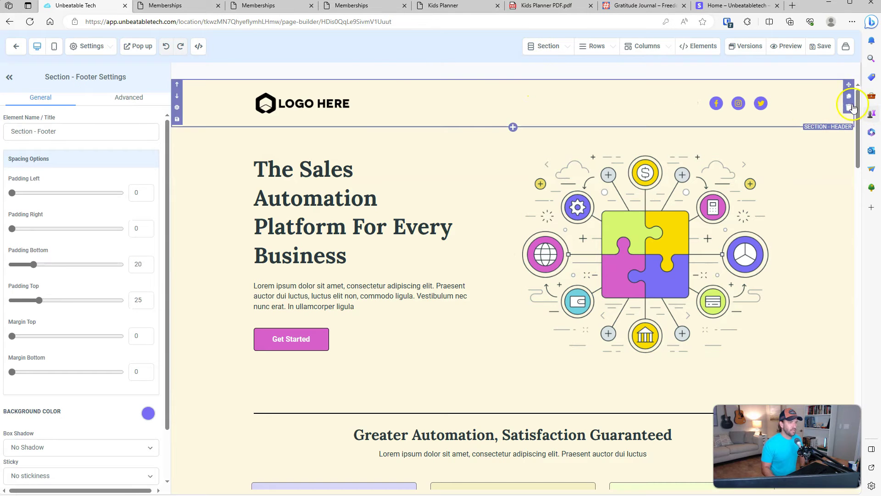
Step: Save the template-based funnel page and dismiss the SEO Meta Data settings
drag(858, 106, 843, 79)
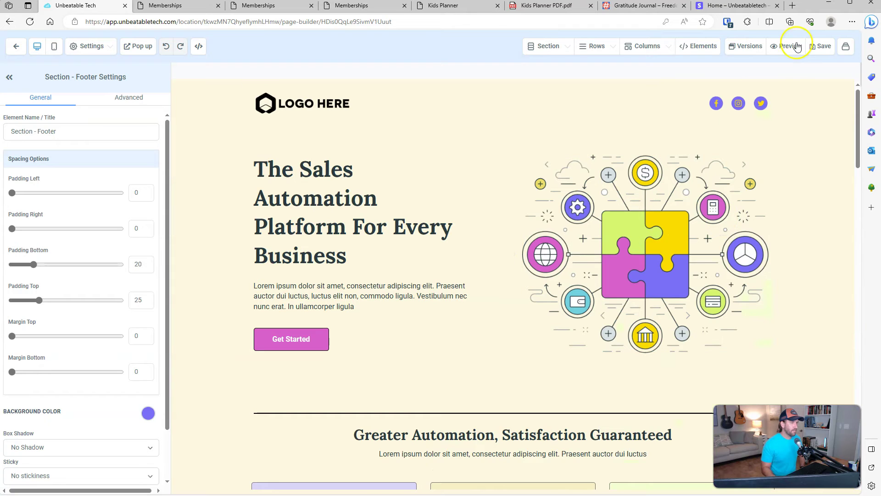
click(820, 47)
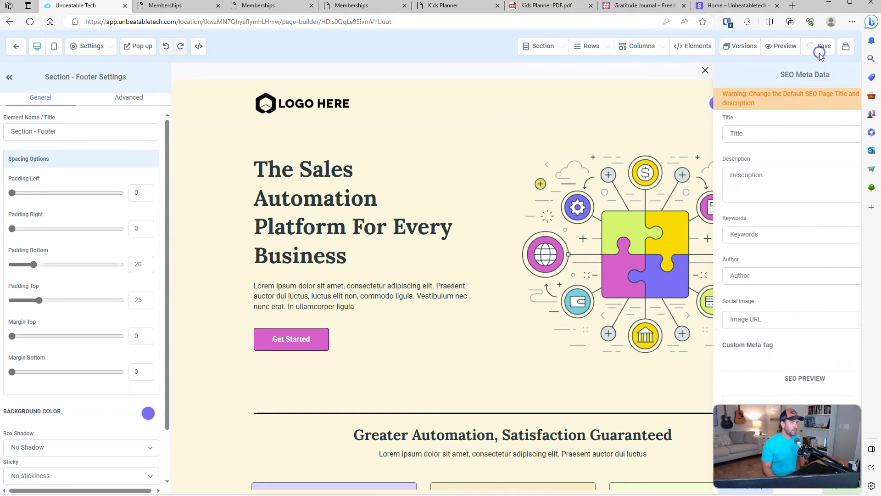
click(561, 120)
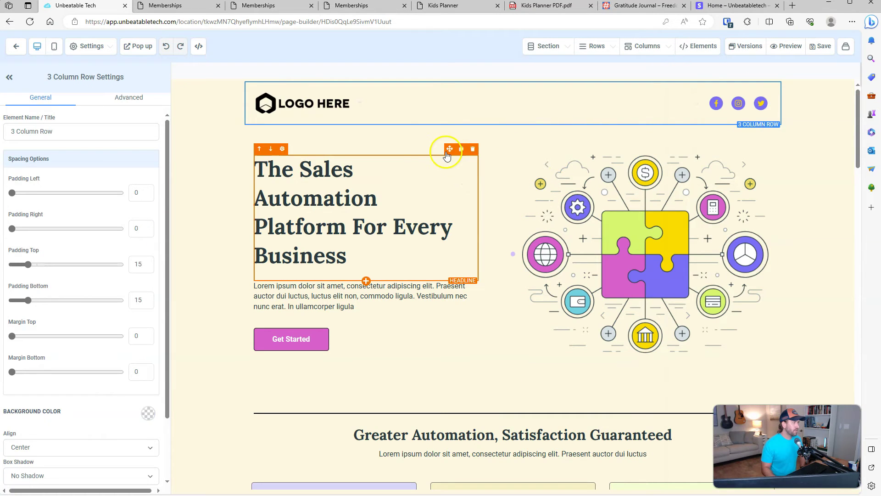
Step: Insert an empty full-width section directly below the hero
click(564, 50)
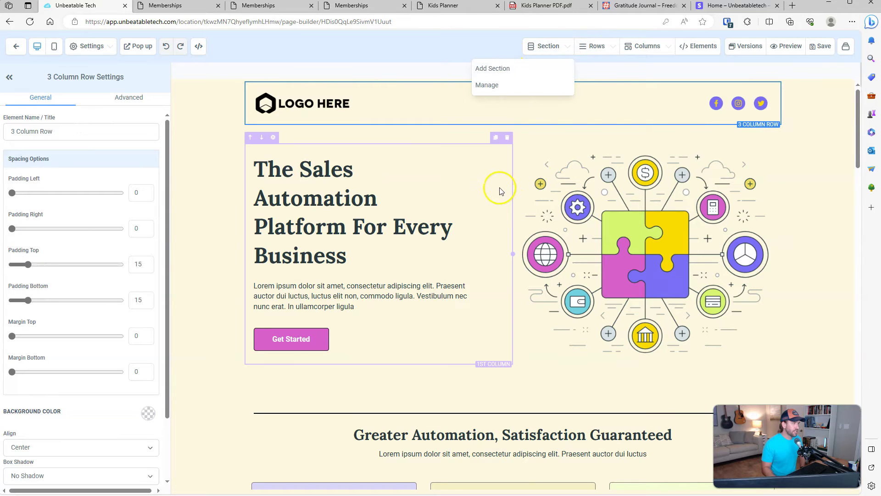
click(514, 69)
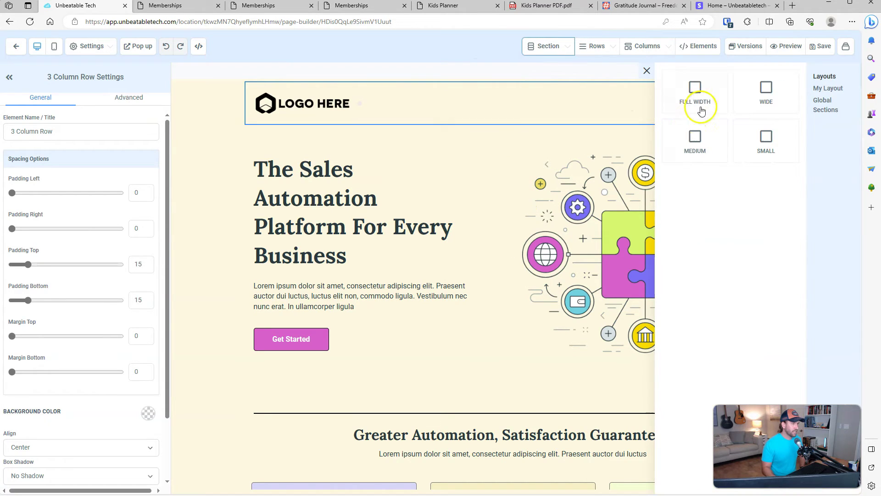
drag(700, 105, 488, 439)
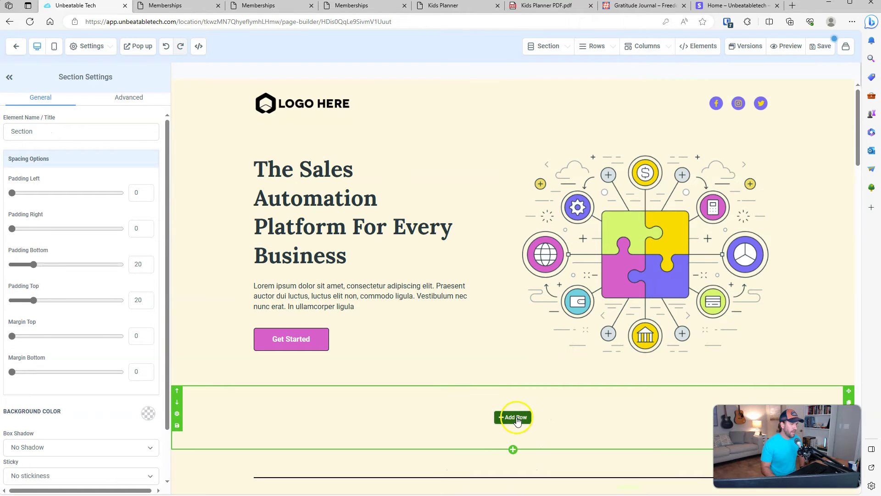
scroll(694, 394, down, 8)
scroll(706, 358, up, 4)
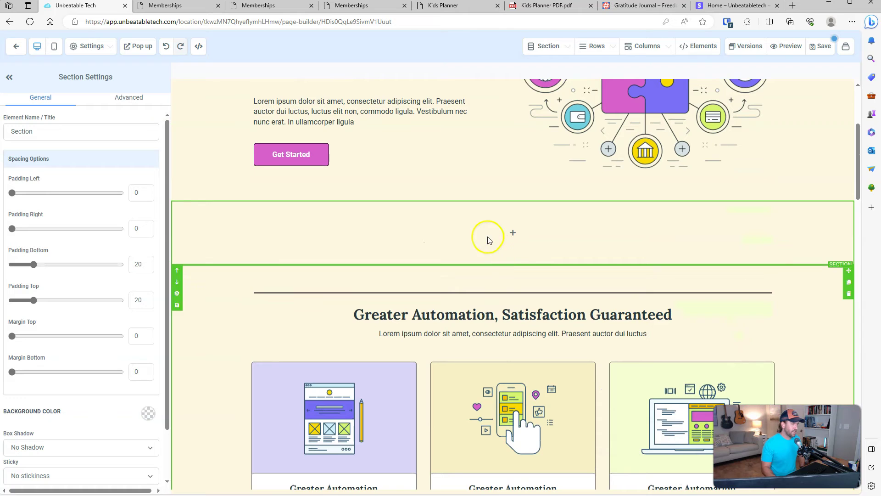
scroll(409, 436, down, 4)
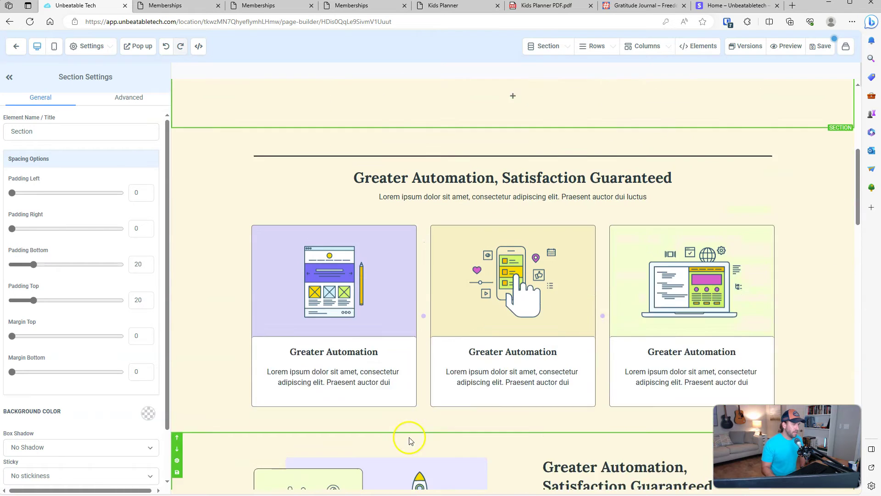
scroll(472, 315, up, 3)
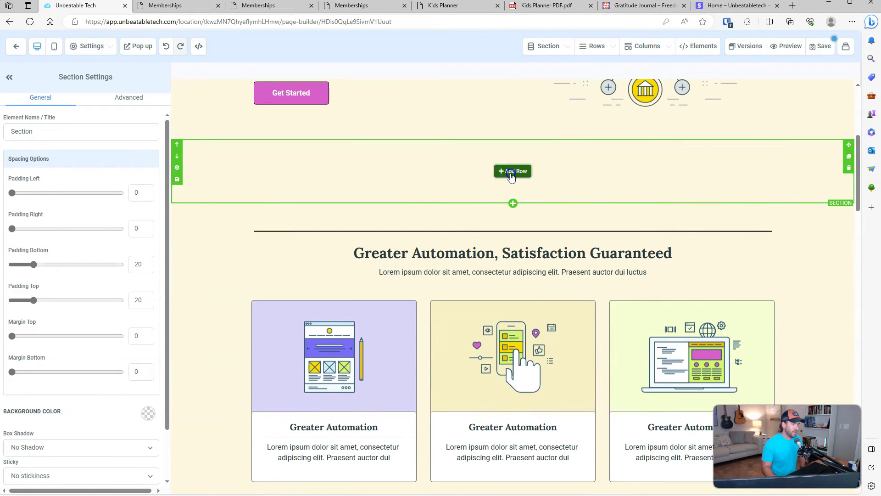
Step: Add a three-column row with a bullet list reading 'Bullet points' in the middle column
click(510, 171)
click(757, 177)
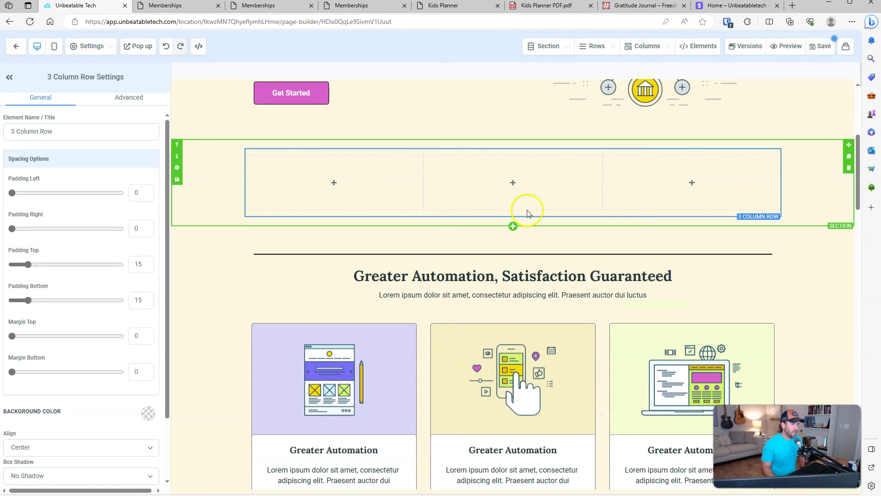
click(521, 185)
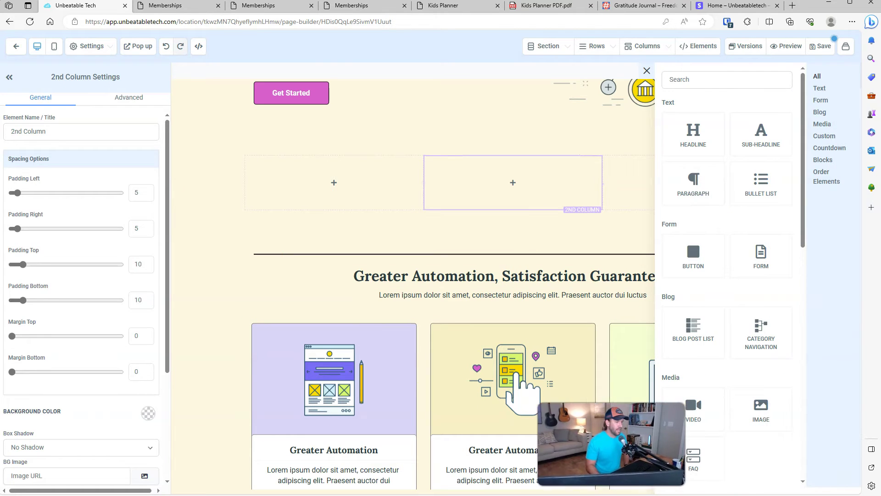
scroll(803, 142, down, 1)
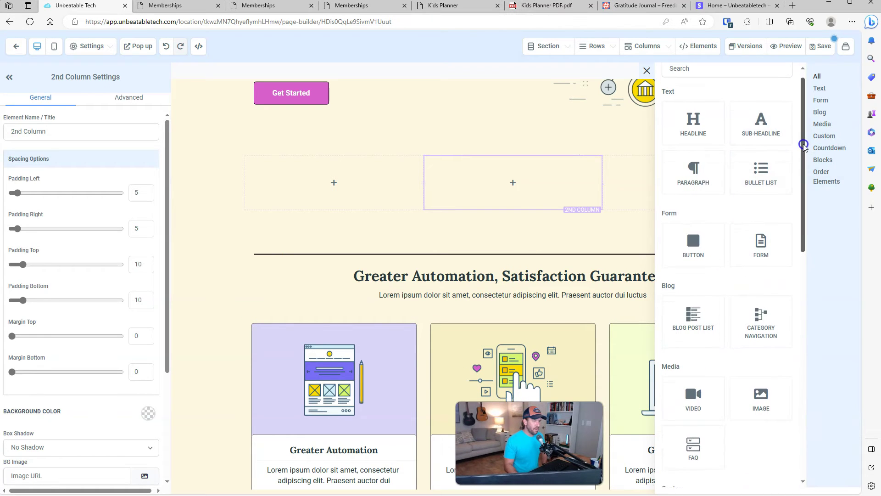
drag(765, 177, 523, 207)
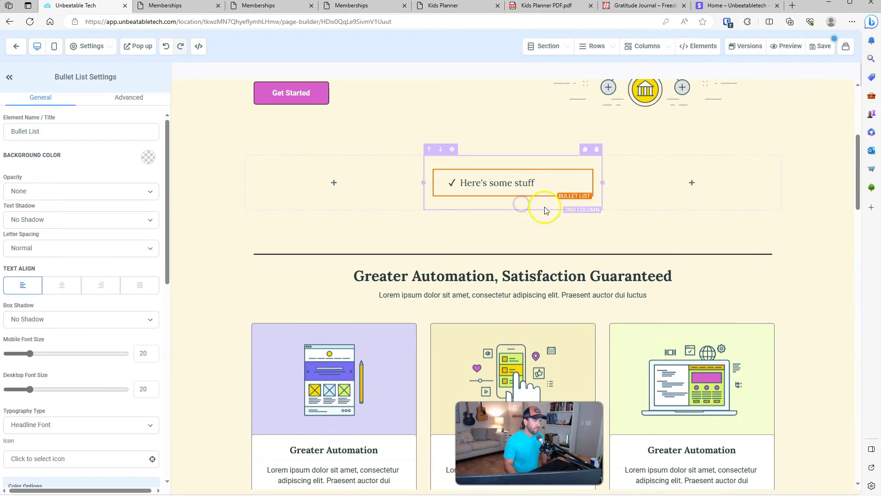
click(544, 183)
key(Return)
text(Bullet points)
key(Return)
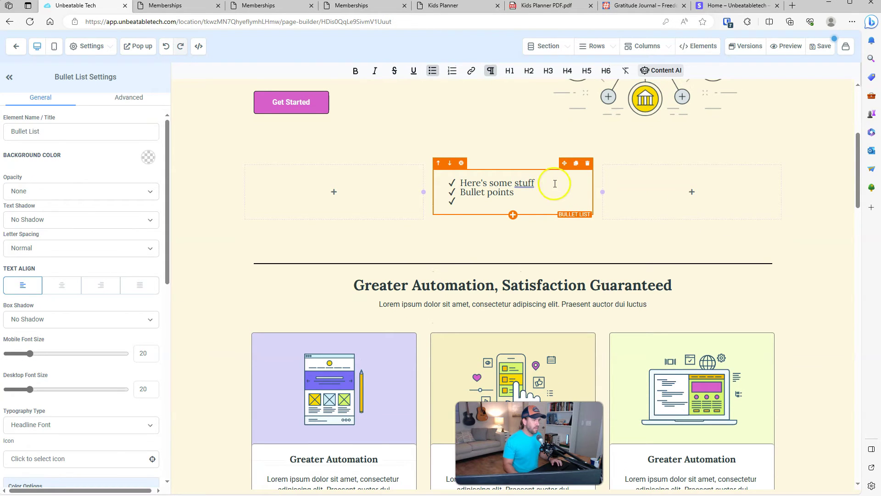
scroll(505, 201, down, 8)
scroll(528, 216, up, 9)
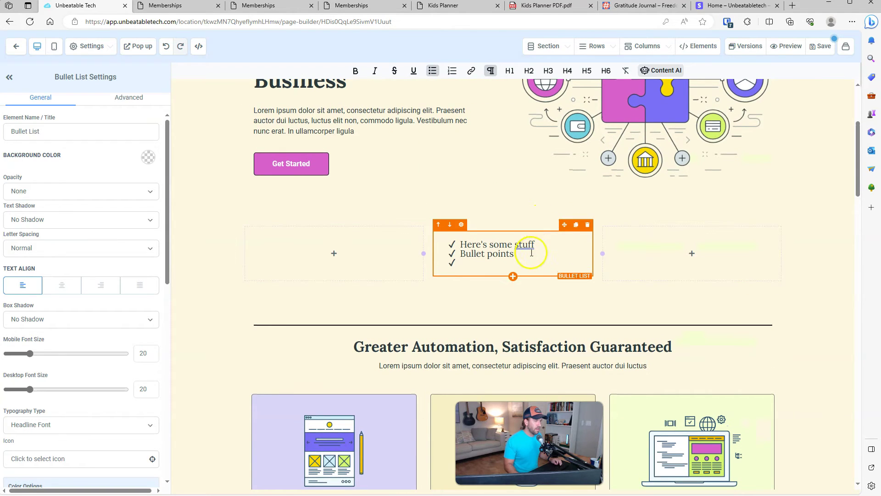
Step: Delete the bullet list and the empty three-column section, then select the hero headline
click(587, 226)
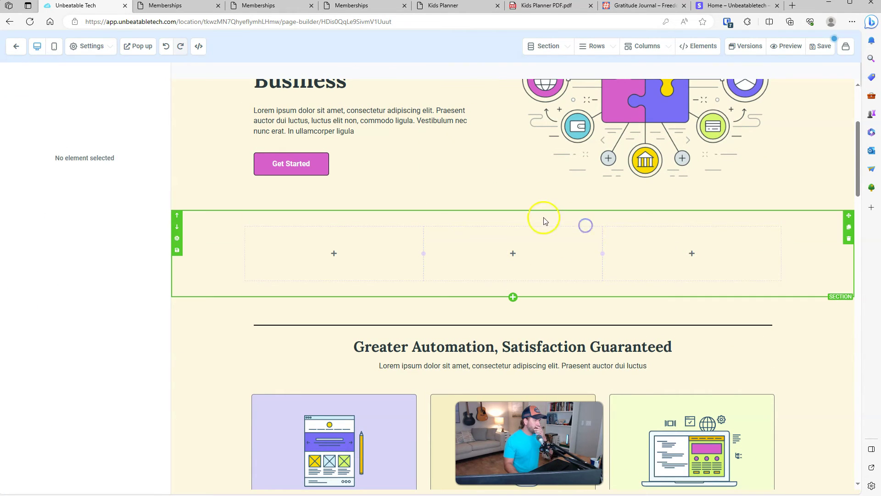
click(849, 239)
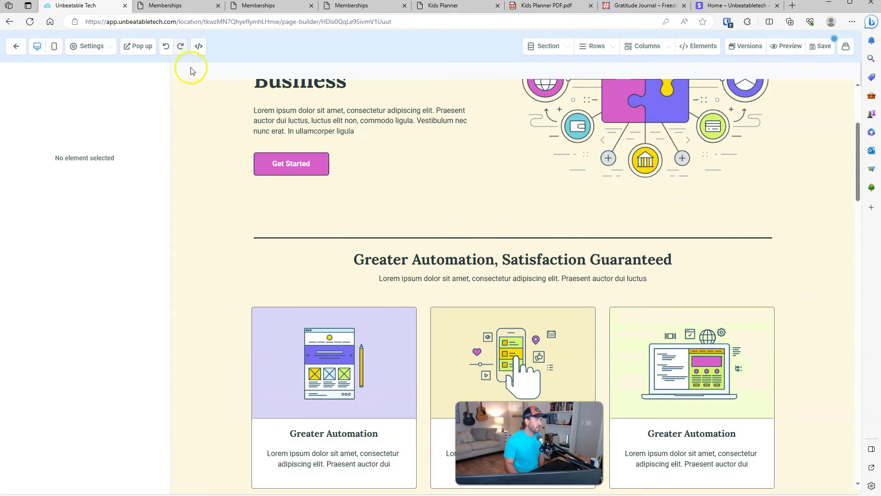
scroll(254, 146, up, 4)
click(268, 192)
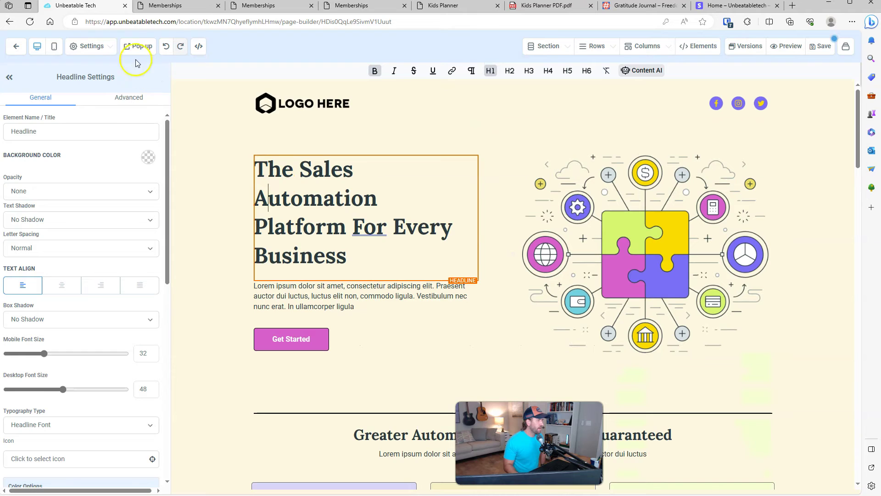
Step: In the page Typography settings, set both Headline Font and Content Font to Open Sans
click(114, 48)
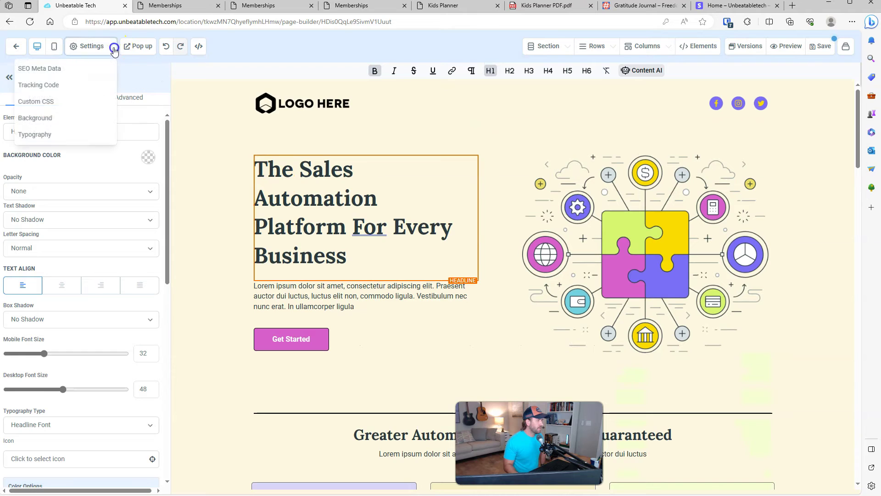
click(38, 136)
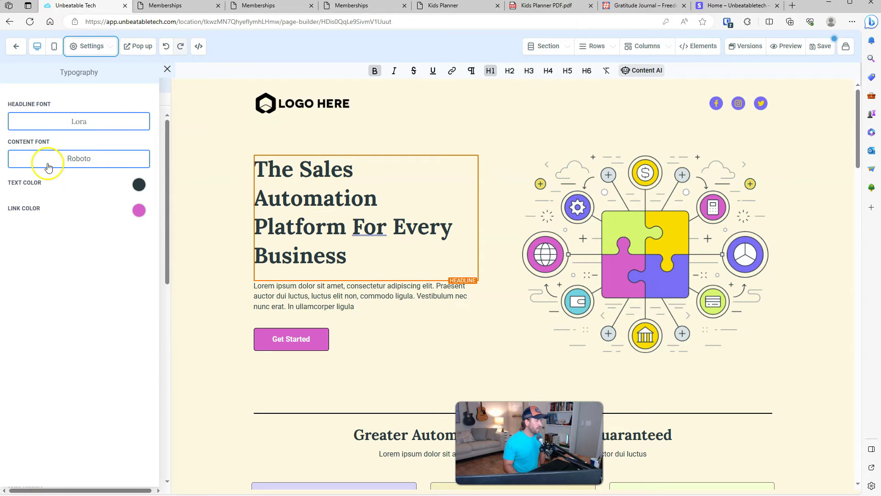
click(79, 122)
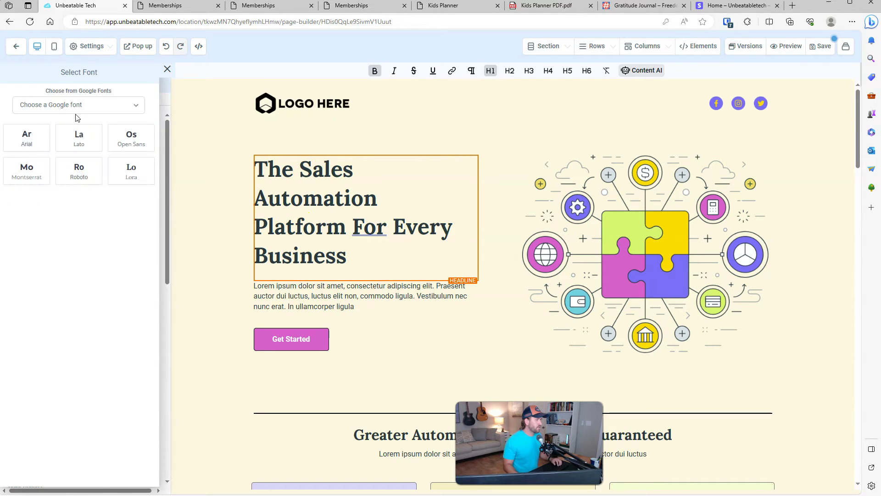
click(136, 136)
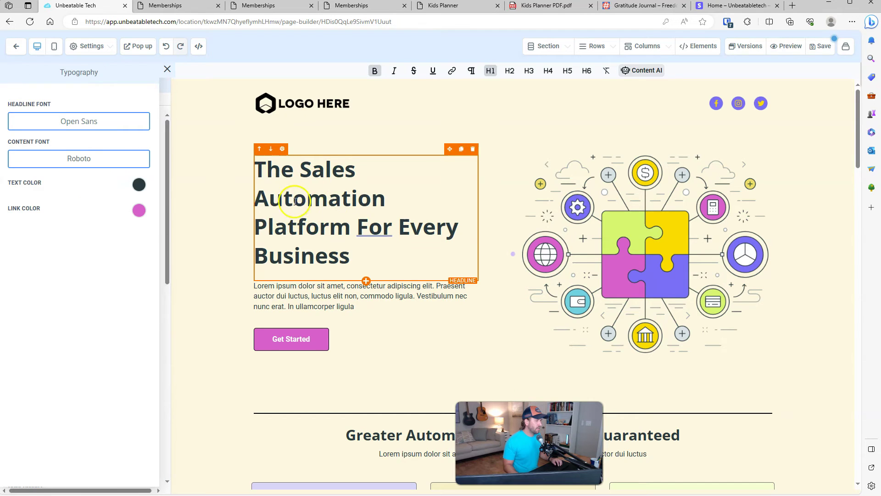
scroll(295, 200, down, 15)
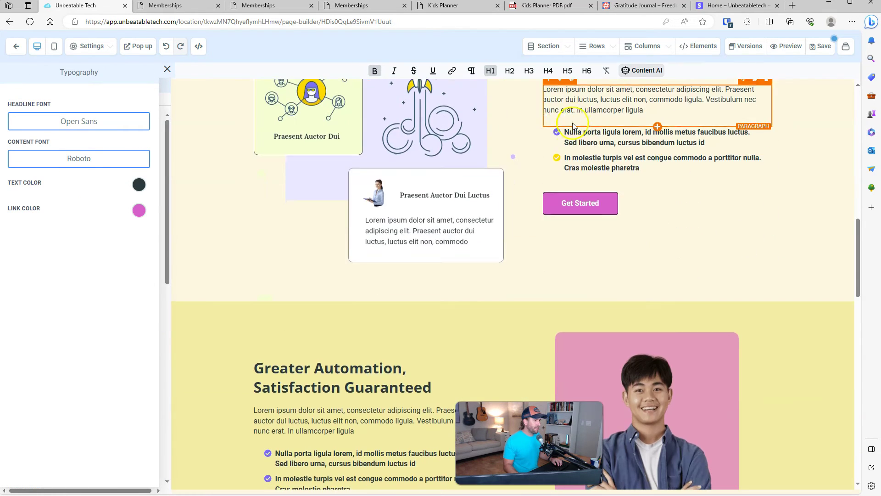
scroll(573, 127, down, 4)
scroll(361, 201, down, 10)
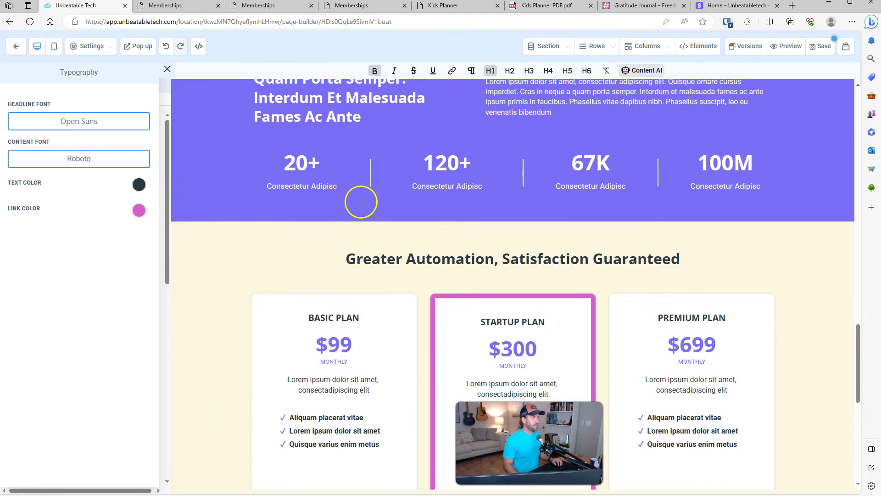
scroll(357, 185, up, 15)
scroll(360, 185, up, 10)
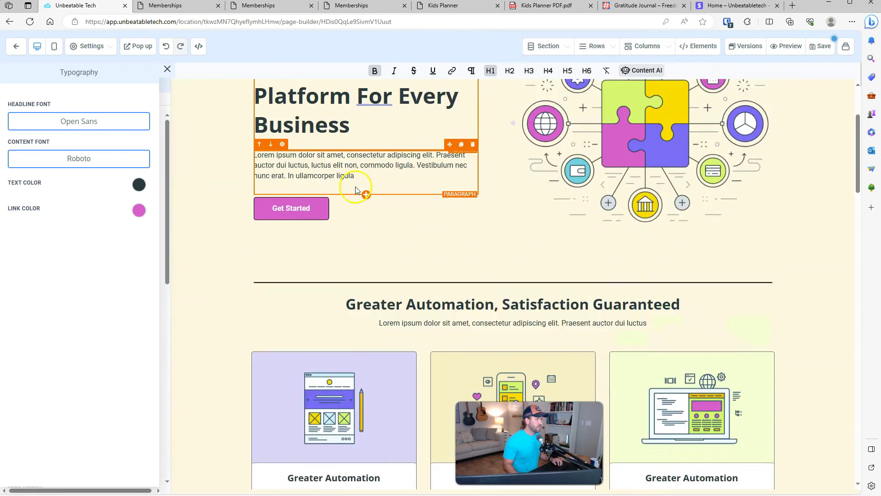
click(125, 157)
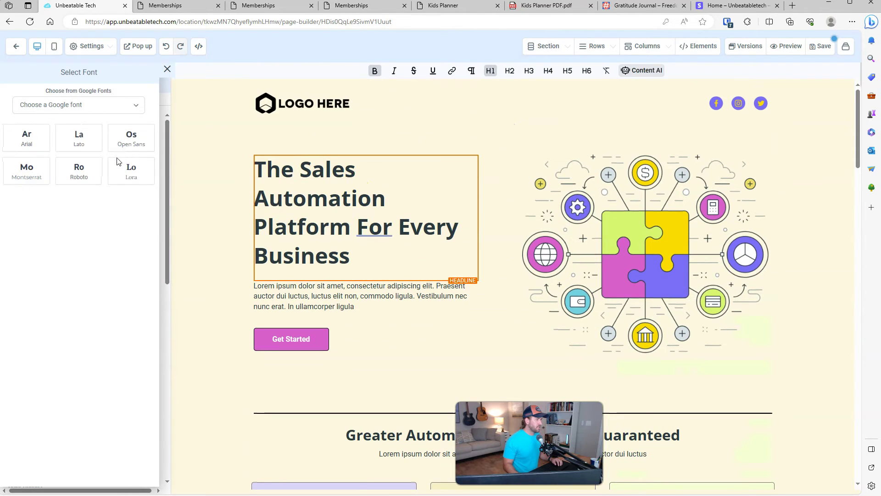
click(131, 138)
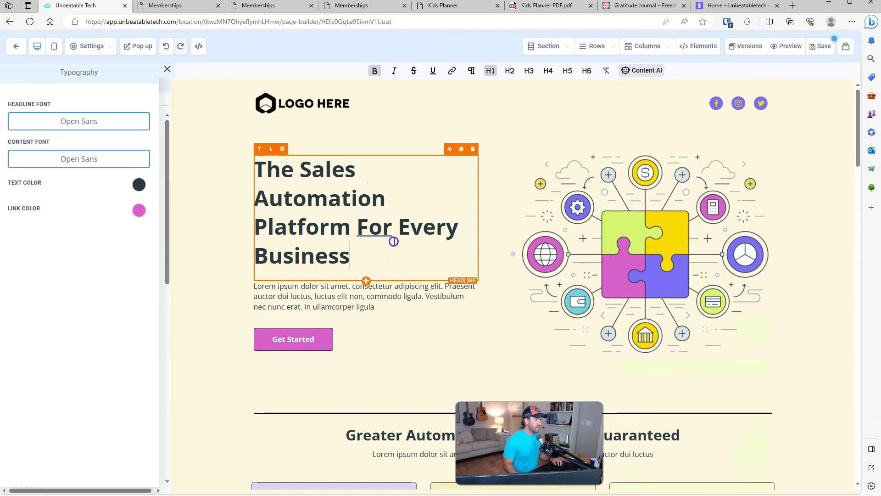
scroll(812, 217, down, 10)
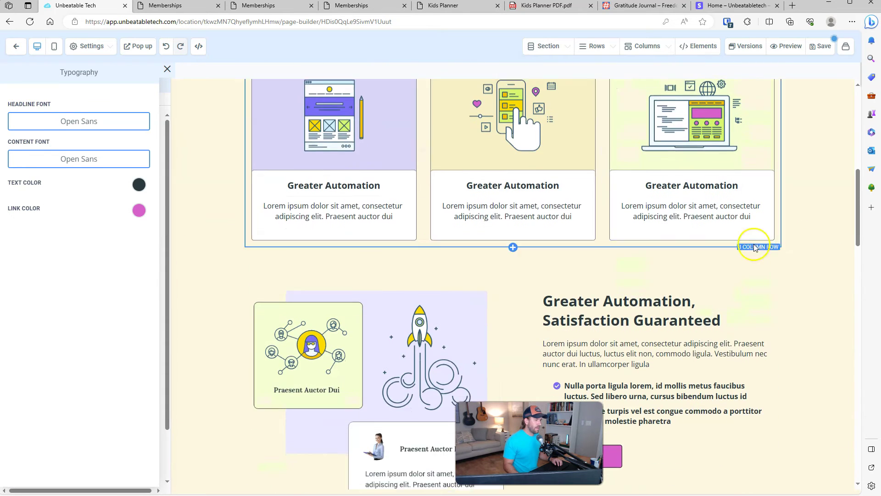
click(167, 71)
scroll(390, 224, up, 10)
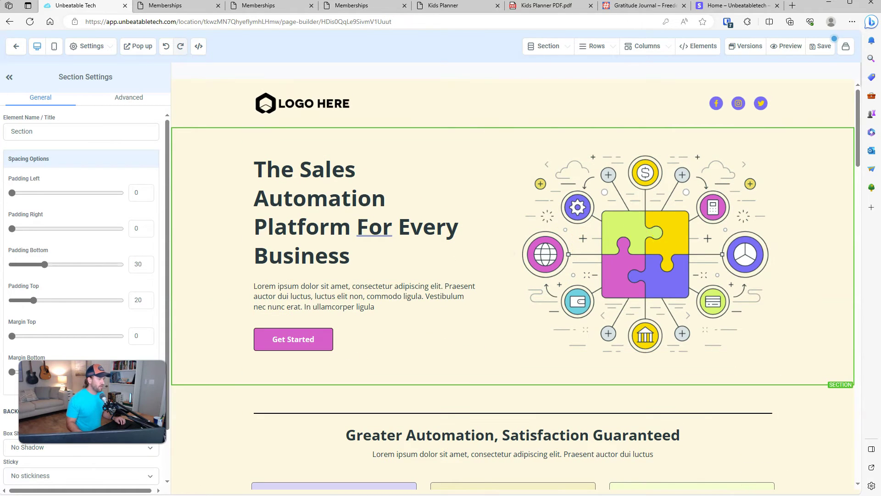
scroll(661, 257, down, 10)
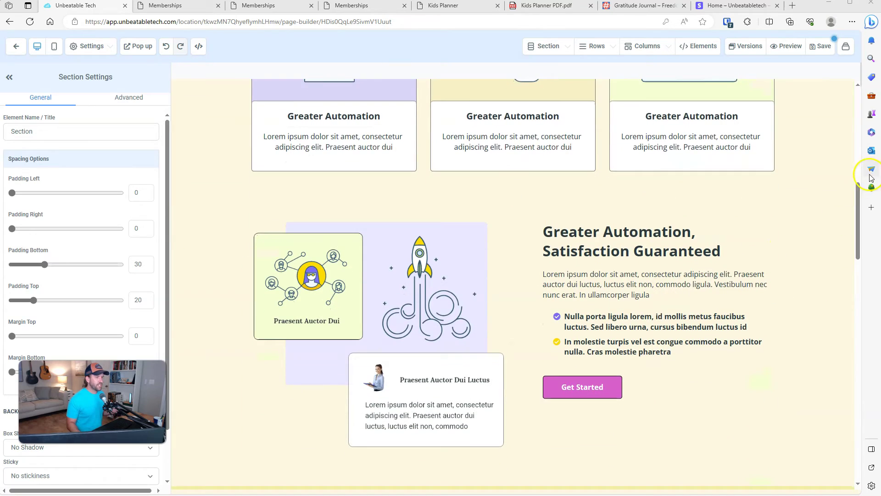
Step: Retitle the hero headline 'The Perfect Planner For Your Kid's Success!'
drag(856, 212, 861, 123)
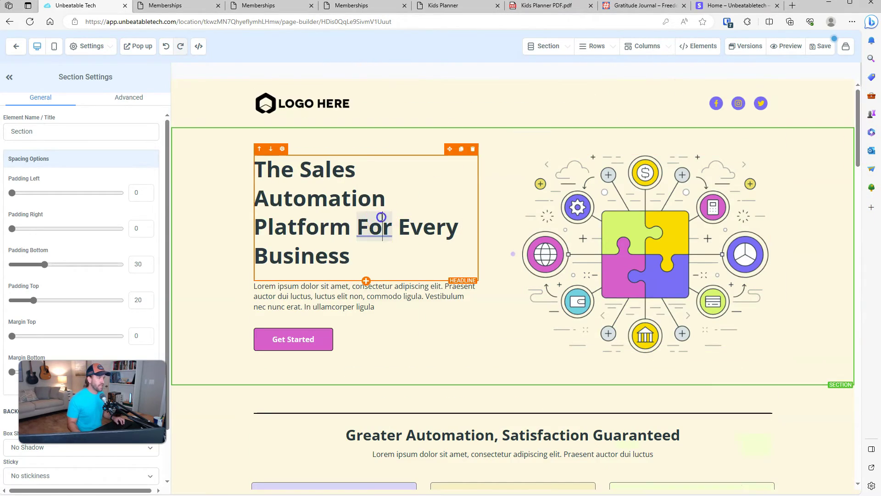
triple_click(380, 222)
text(The )
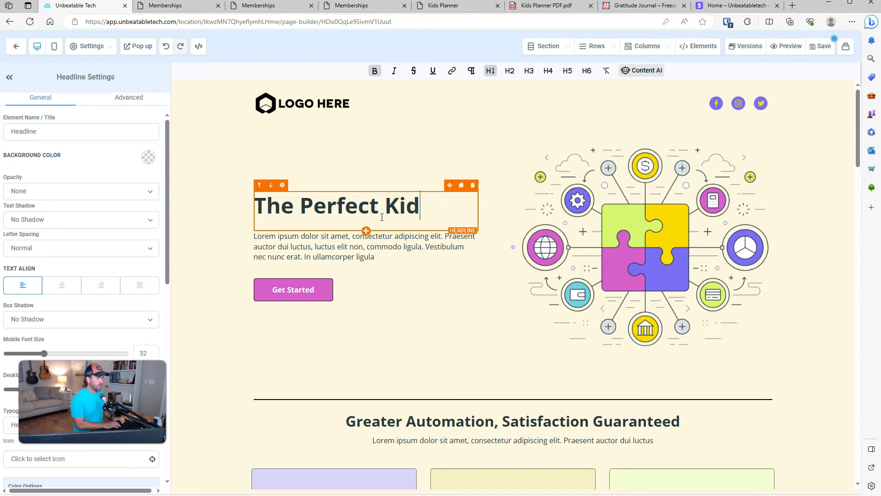
text(Perfect Planner For )
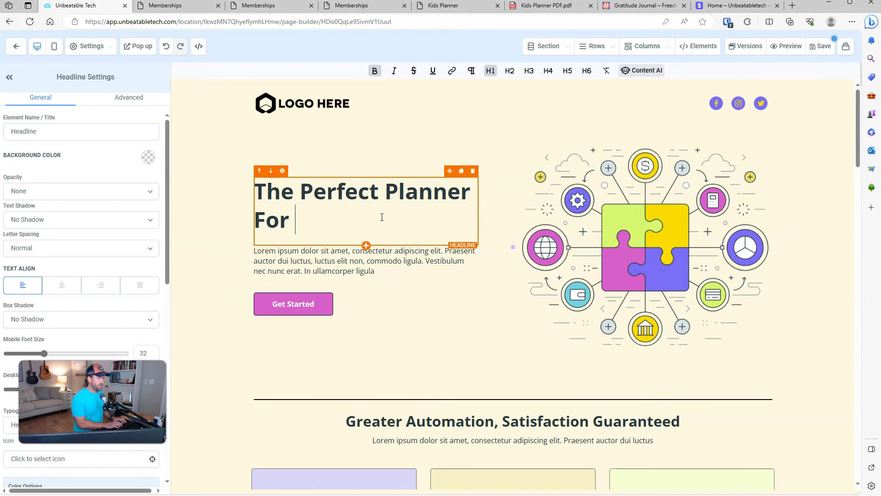
text(Your Kid's Success!)
Step: Rewrite the hero paragraph to pitch the simple planner, ending 'only $4 today!'
click(357, 280)
key(ctrl+a)
text(Ra)
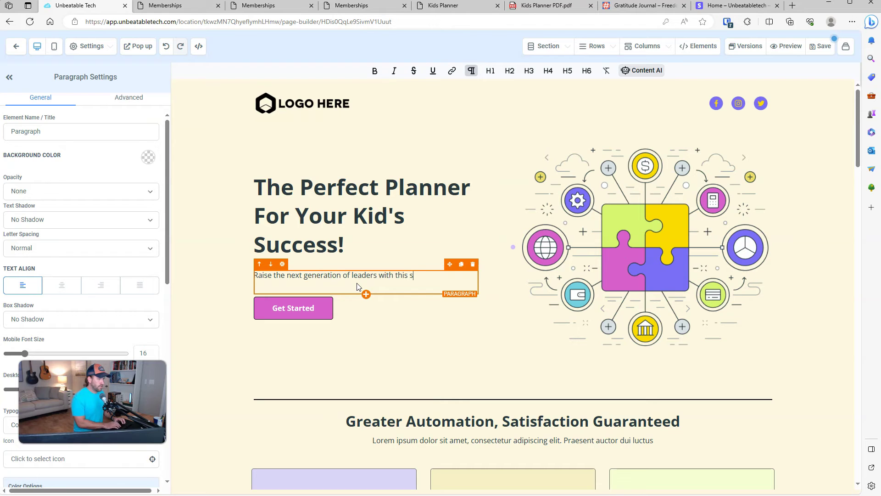
text(ly $)
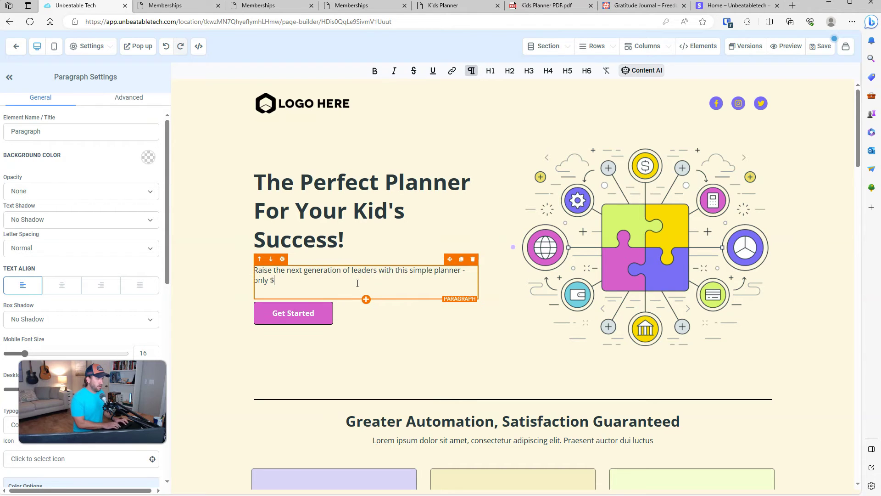
text(4 today!)
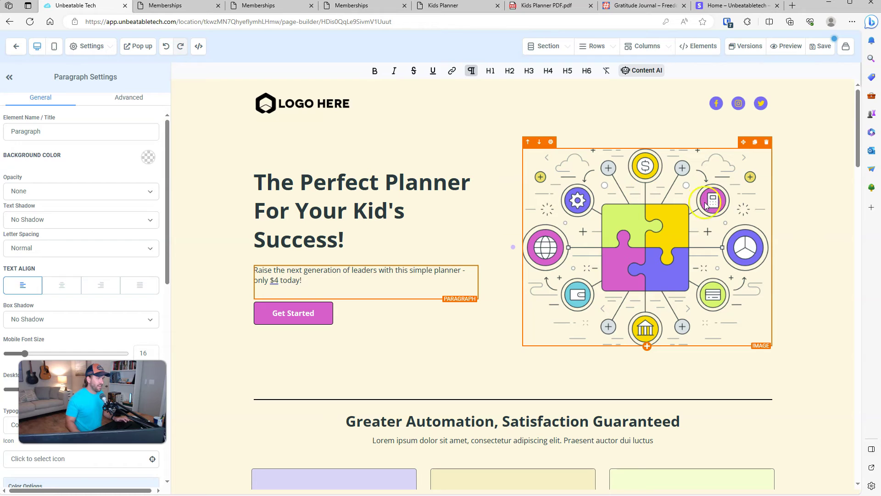
click(697, 229)
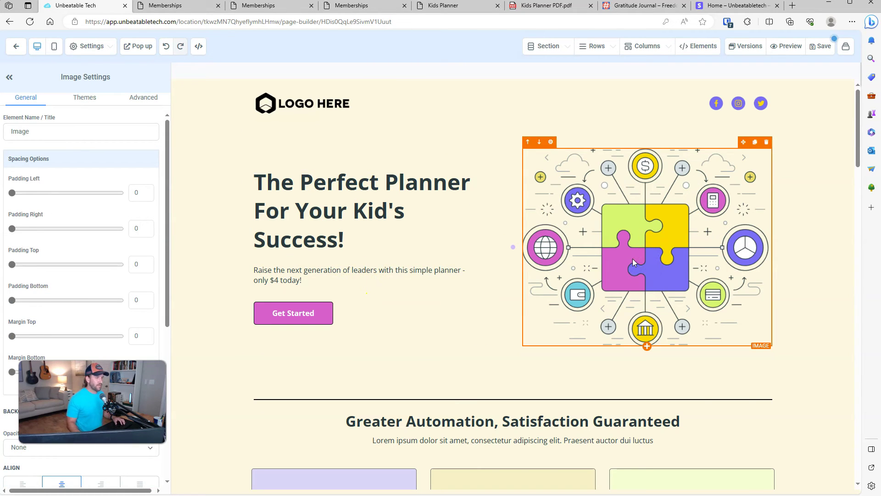
click(606, 235)
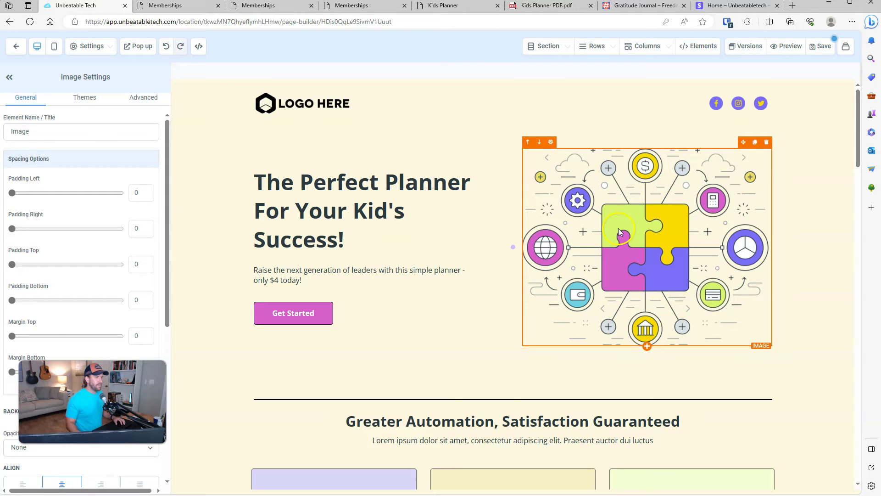
key(alt+Tab)
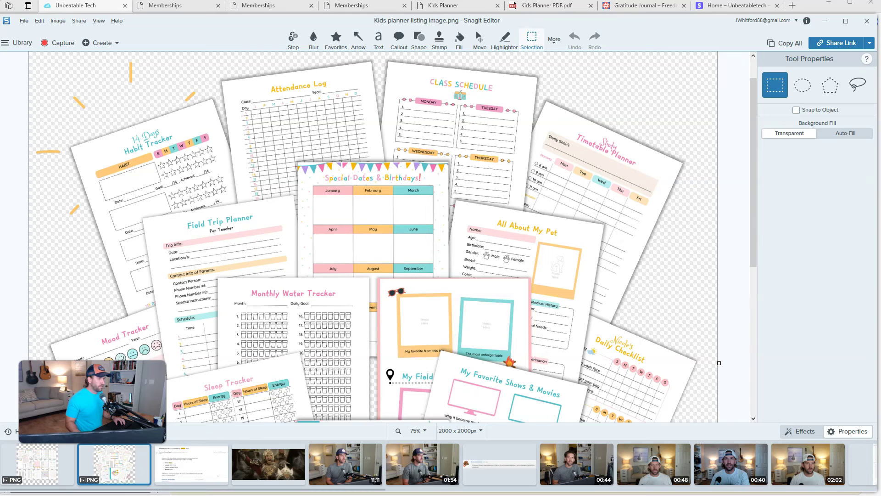
scroll(661, 267, down, 4)
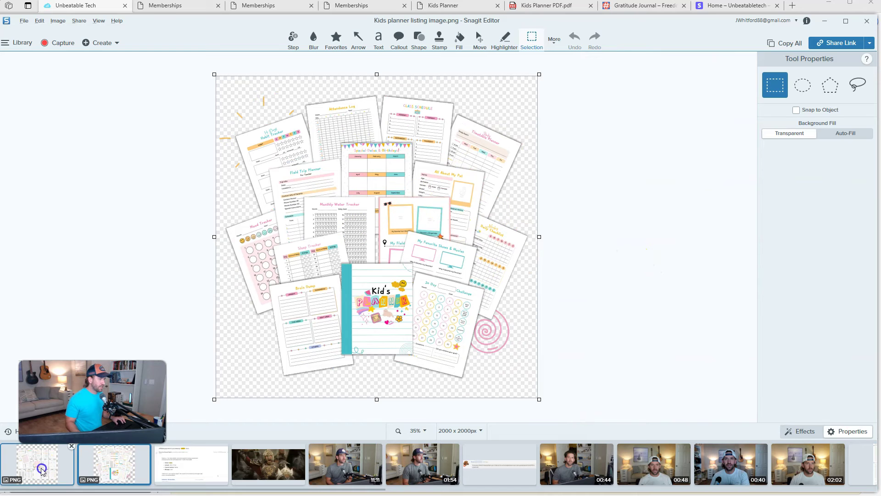
click(49, 451)
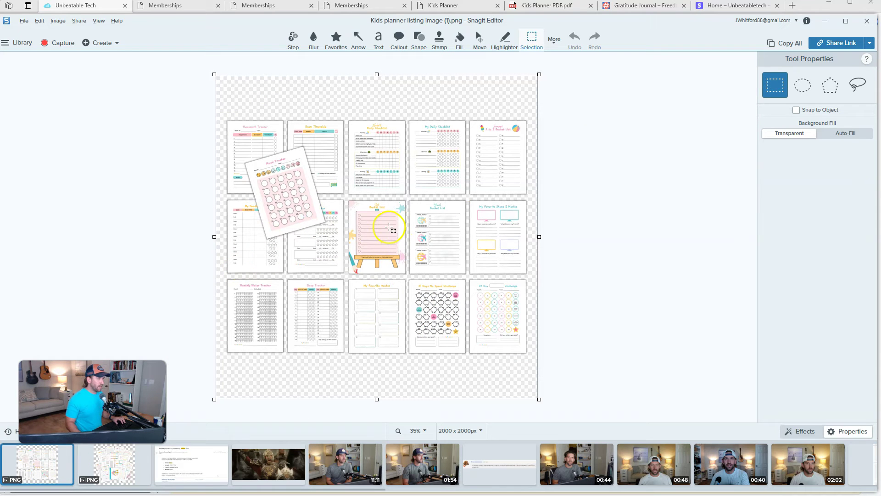
click(827, 23)
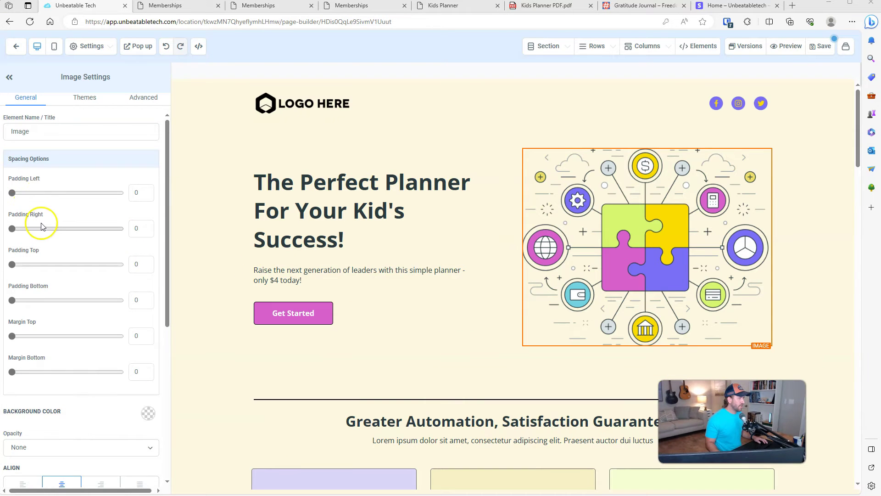
scroll(46, 224, down, 6)
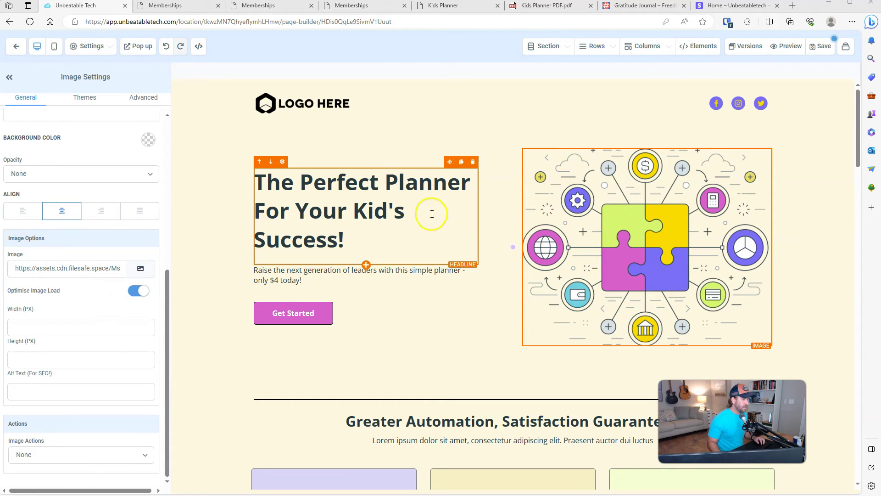
Step: Create a 'Kids Planner Template' folder in the hero image's media library
click(377, 238)
click(602, 234)
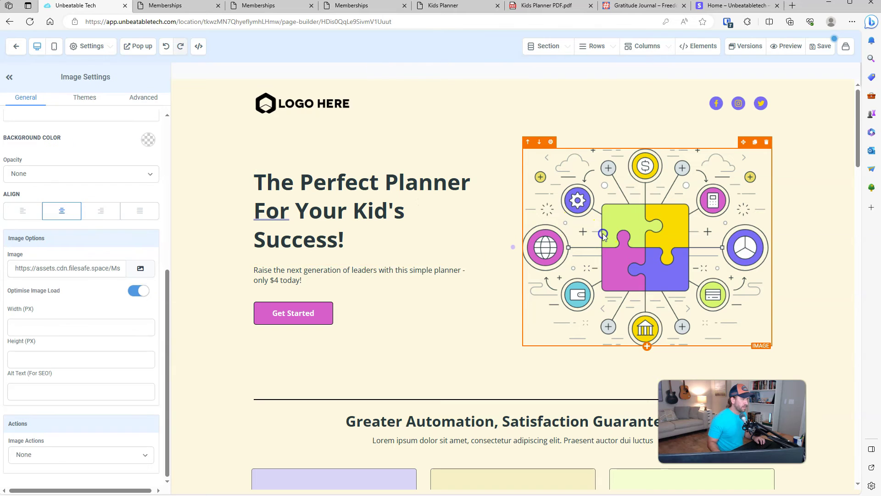
click(142, 270)
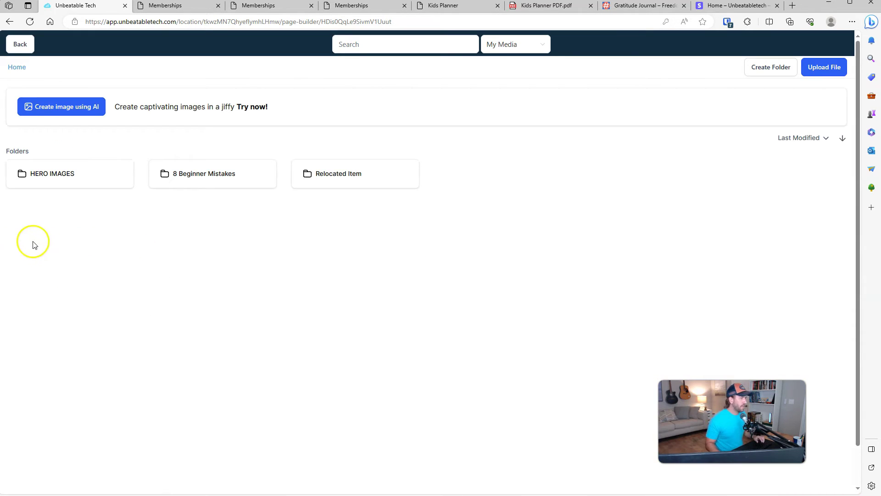
click(765, 68)
click(366, 267)
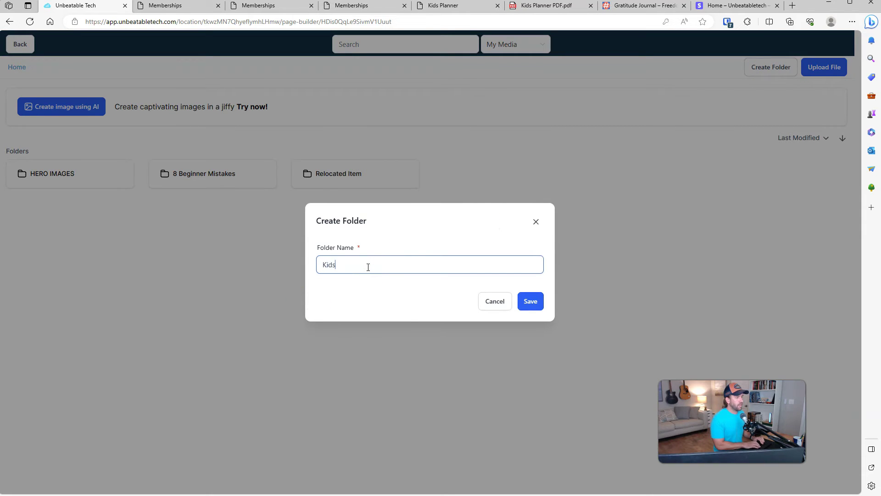
text(Kids Planner Template)
click(531, 302)
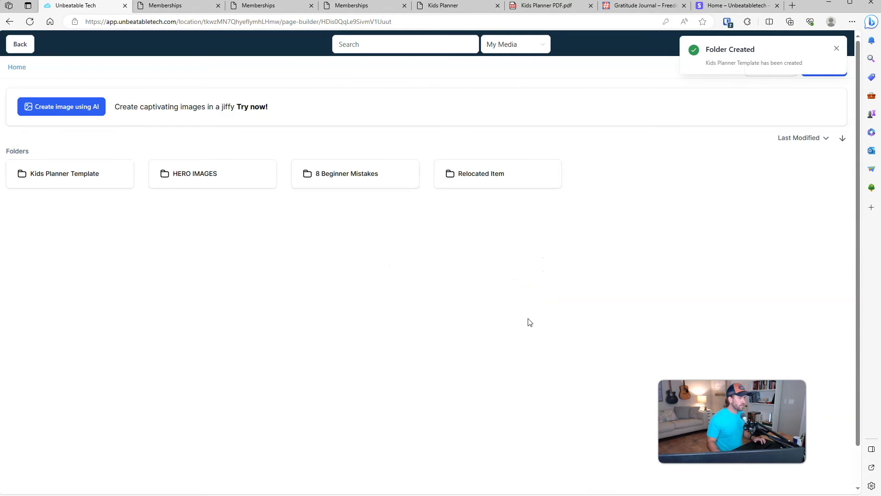
Step: Upload both planner listing images into that folder and use the fanned one as the hero image
double_click(75, 180)
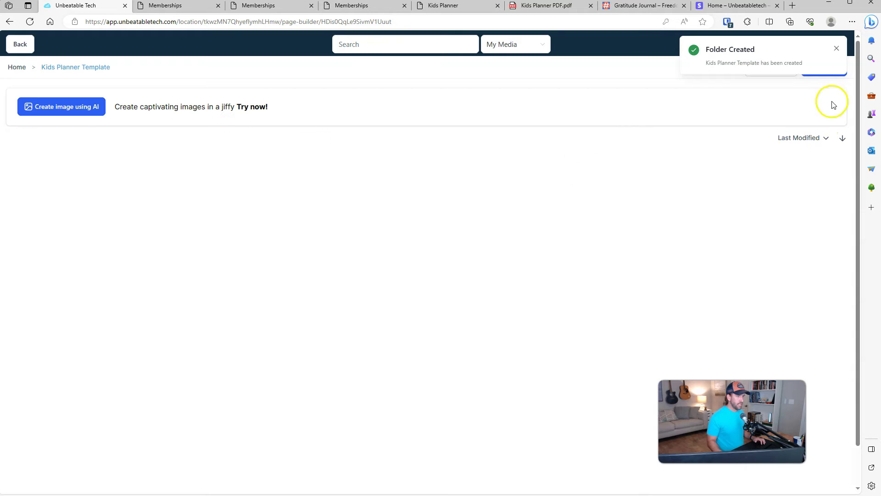
click(819, 69)
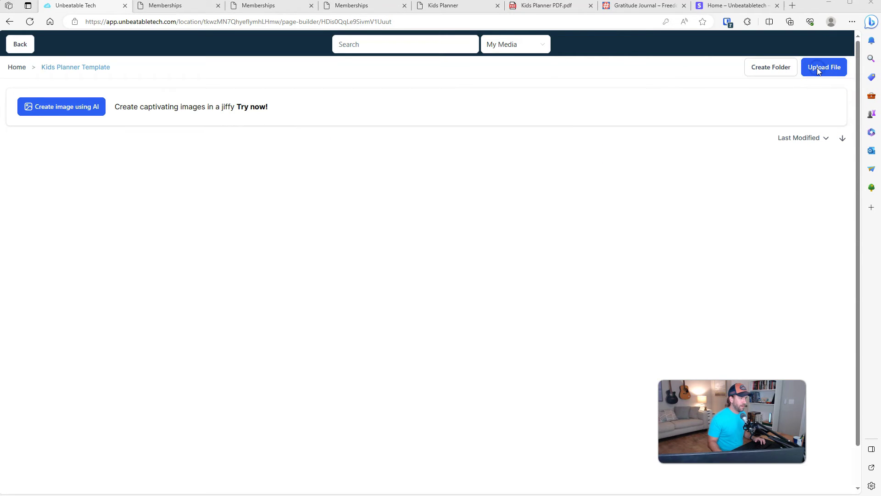
click(173, 92)
shift+click(178, 84)
click(484, 313)
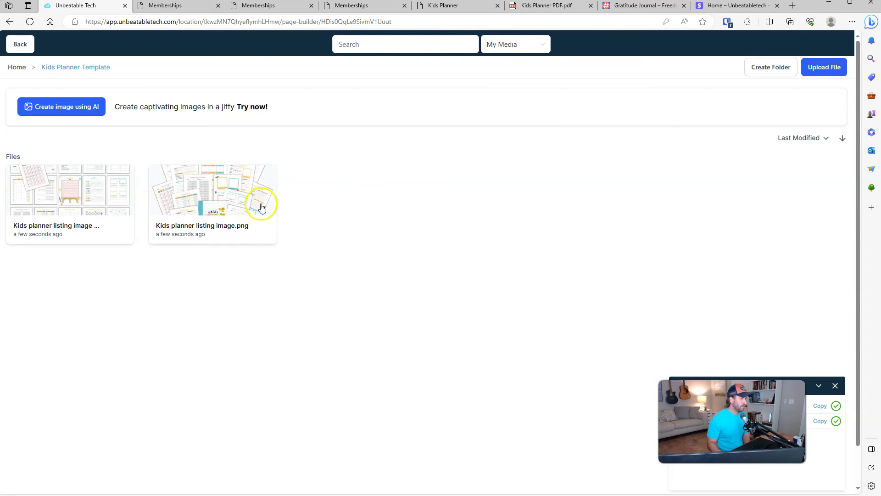
click(223, 207)
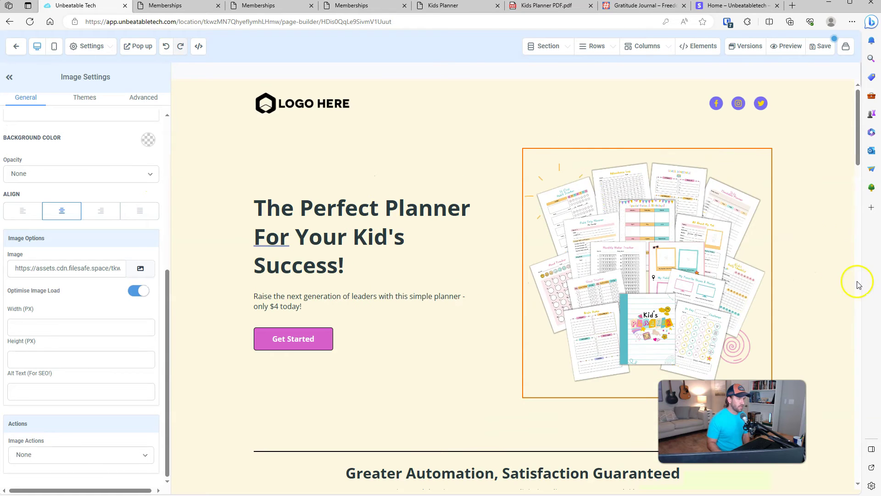
Step: Sample and copy the teal hex 5abec8 from the new hero planner image
click(829, 252)
scroll(828, 252, down, 2)
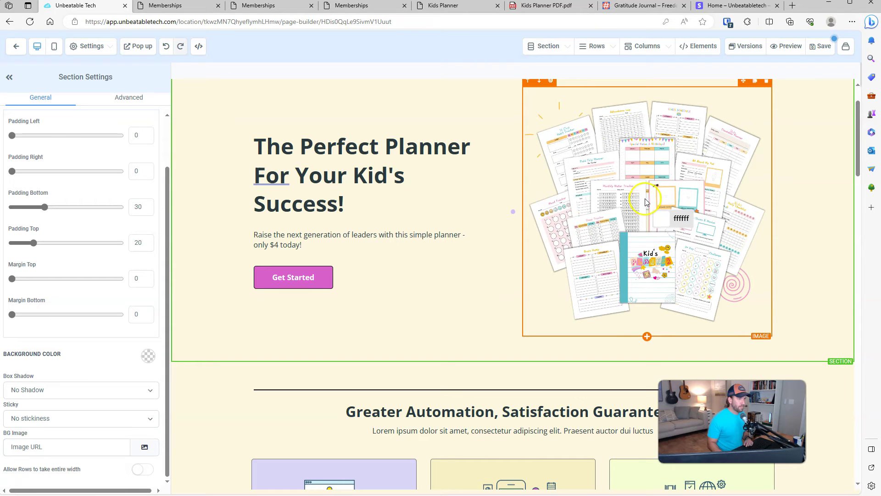
click(623, 253)
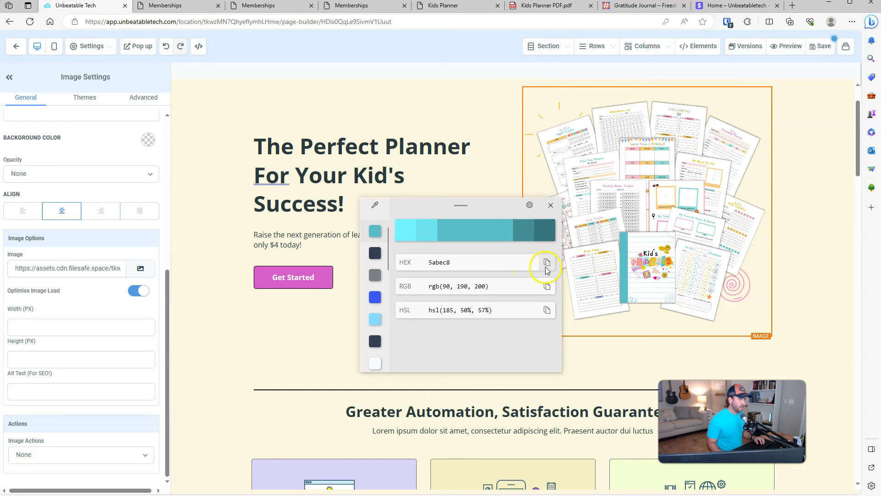
click(546, 268)
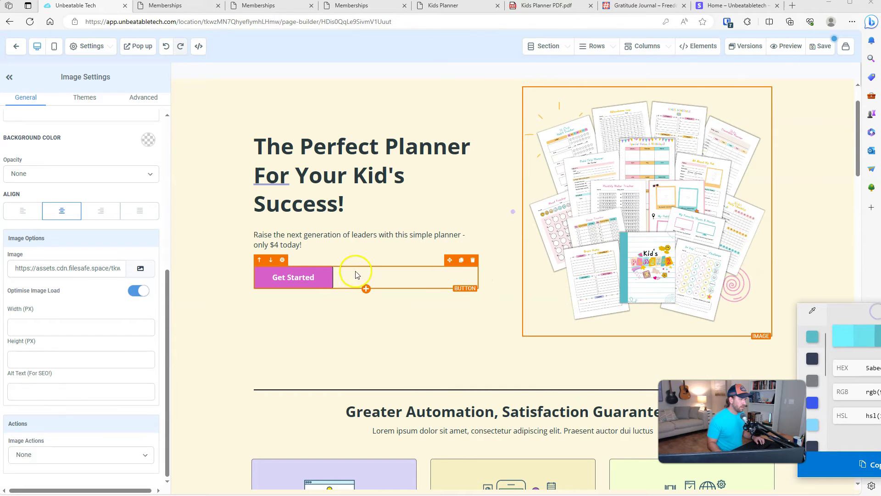
Step: Select the hero Get Started button to bring up its Button Settings
click(320, 281)
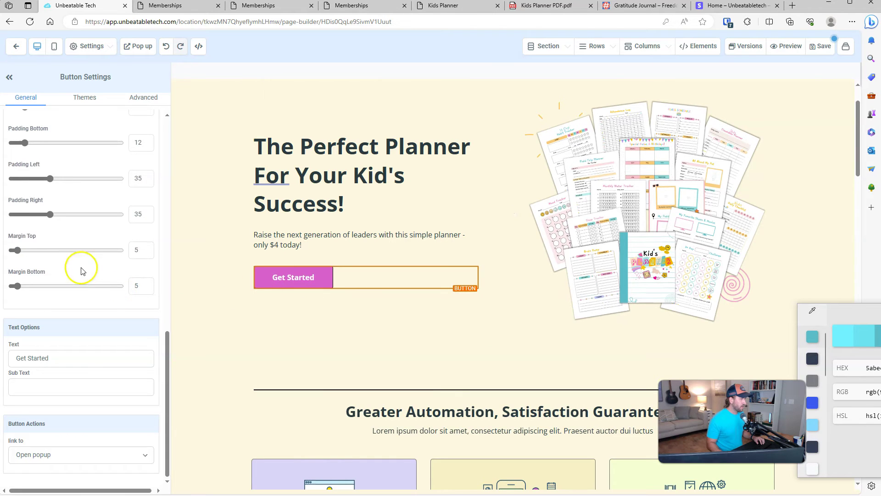
scroll(80, 271, up, 10)
scroll(88, 278, down, 5)
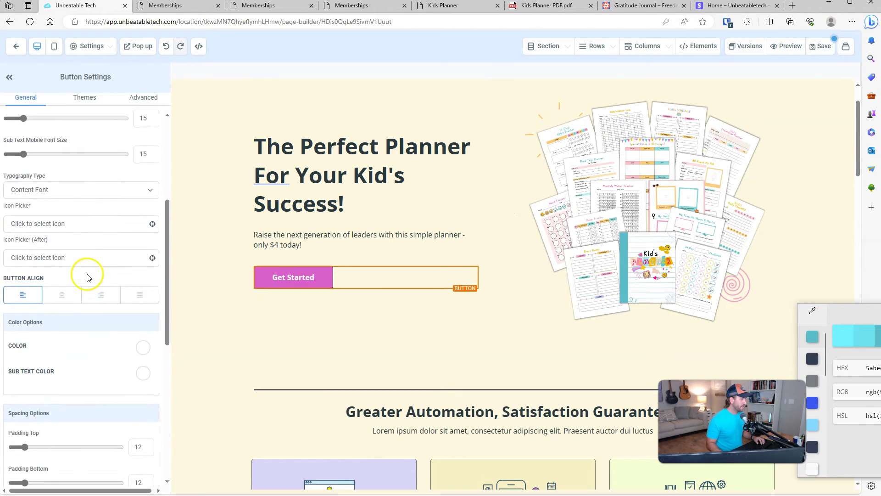
scroll(88, 277, up, 7)
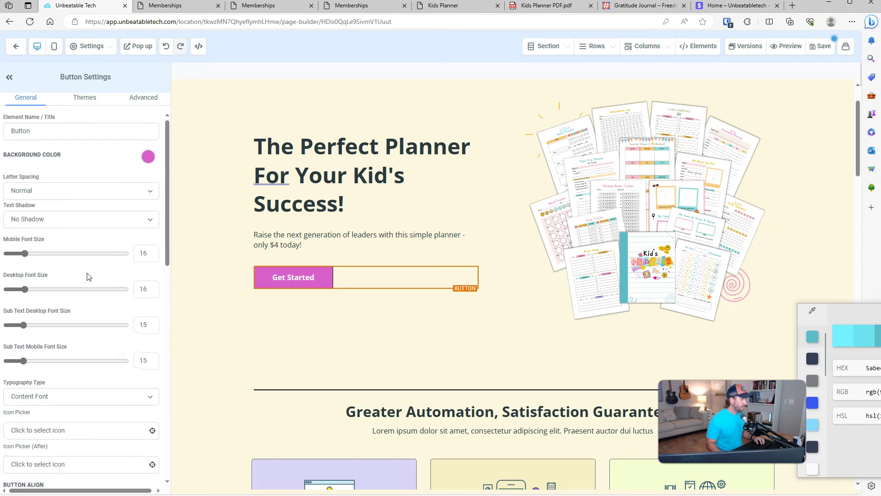
Step: Add a custom colour 'Main' with the pasted teal hex as the hero button's background
click(154, 163)
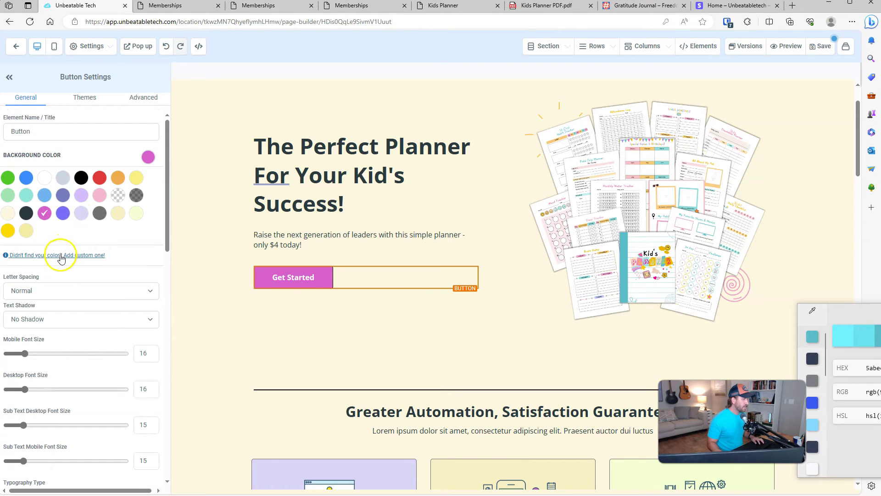
click(41, 256)
click(81, 268)
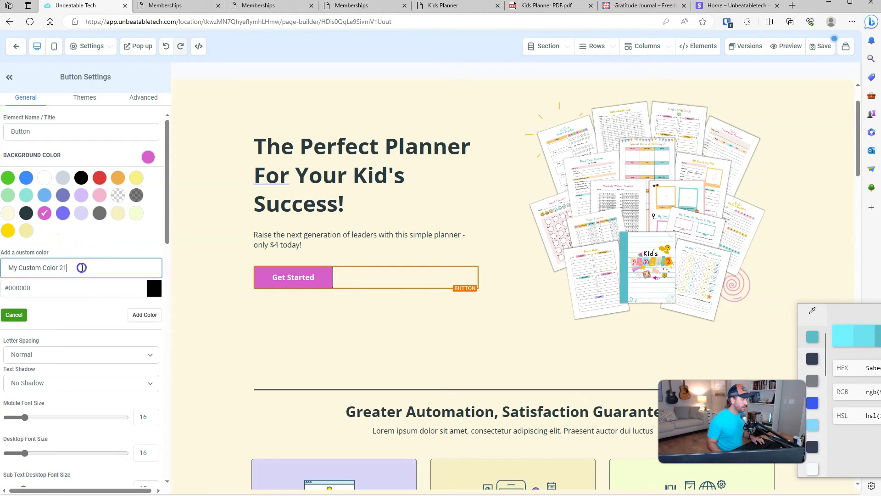
text(Main Accent)
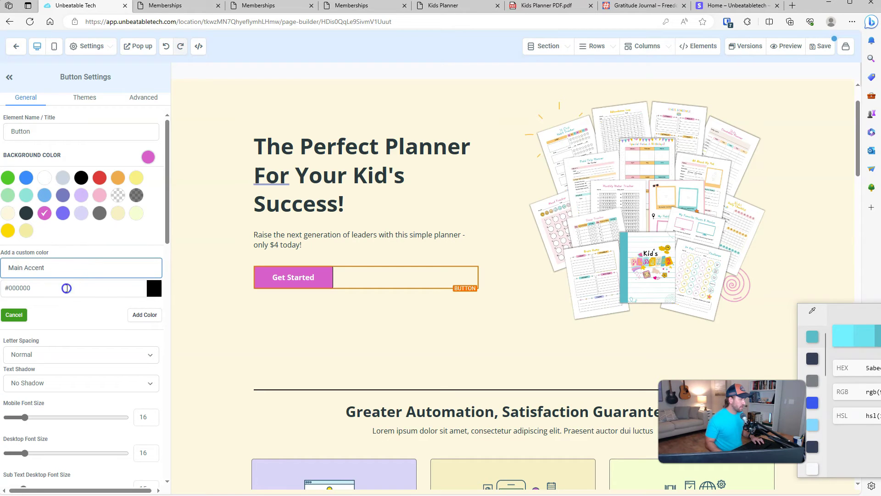
click(66, 288)
text(#5abec8)
click(138, 316)
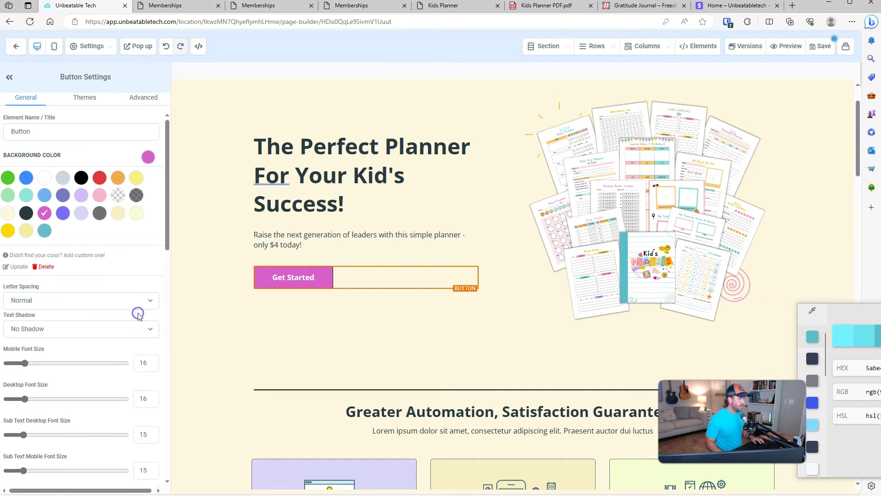
click(332, 312)
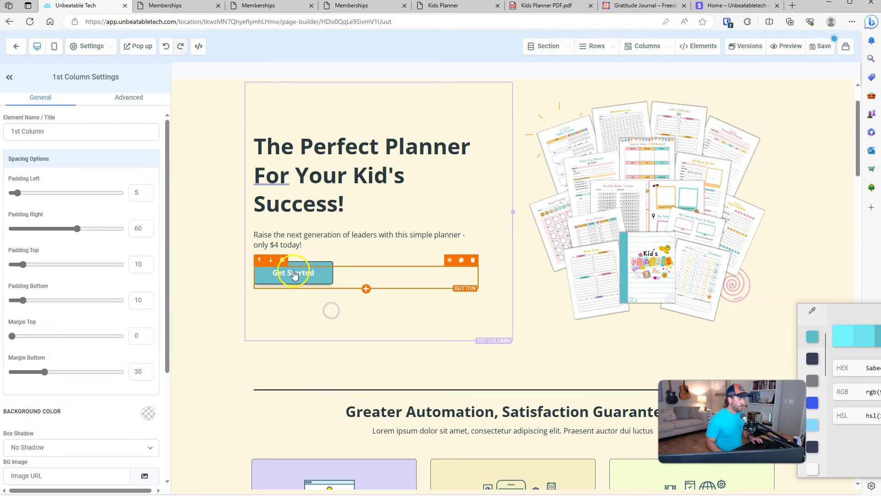
Step: Apply the teal swatch to the two pink Get Started buttons further down the page
scroll(423, 237, down, 2)
scroll(423, 237, down, 10)
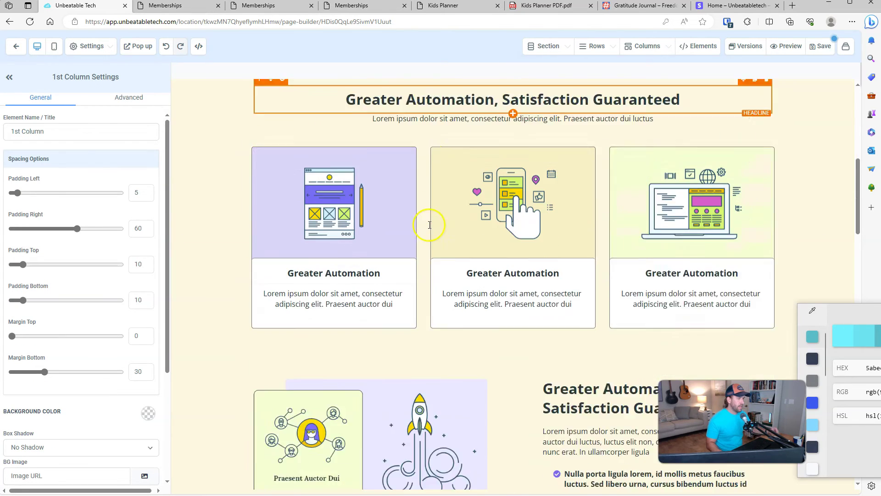
click(569, 182)
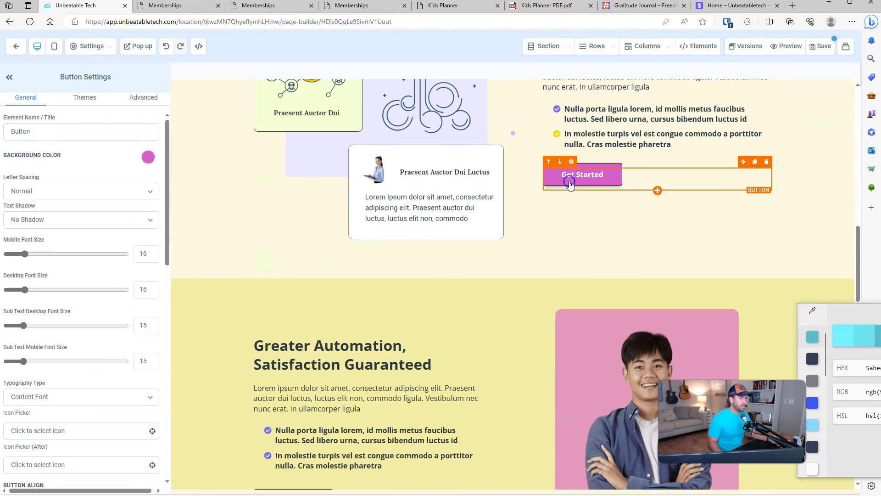
click(148, 157)
click(51, 230)
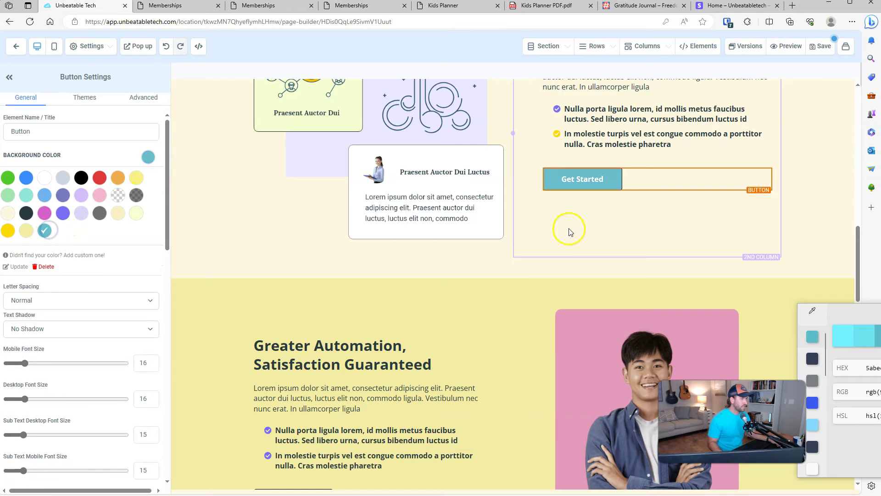
click(568, 228)
scroll(580, 188, down, 7)
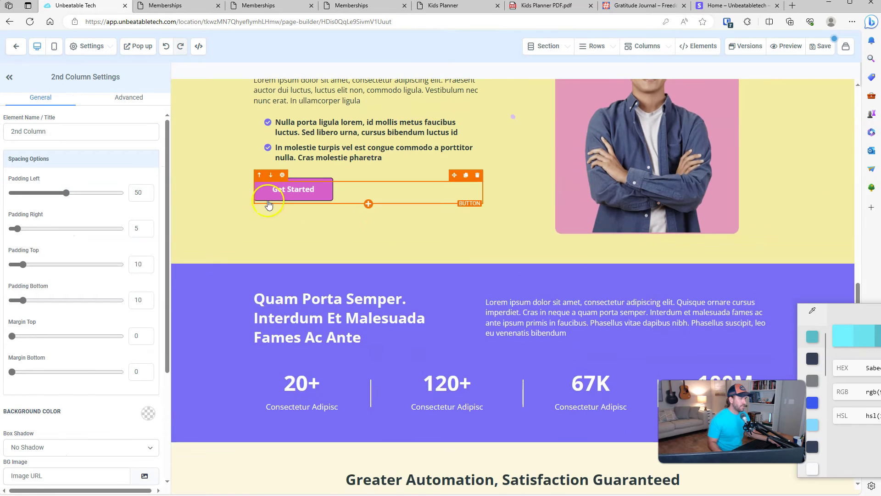
click(268, 202)
click(148, 156)
click(44, 230)
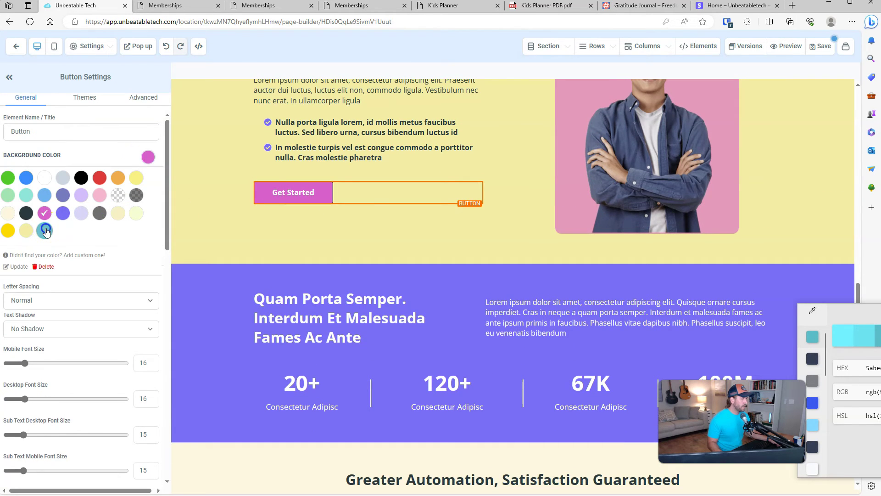
scroll(597, 312, down, 6)
scroll(651, 325, up, 6)
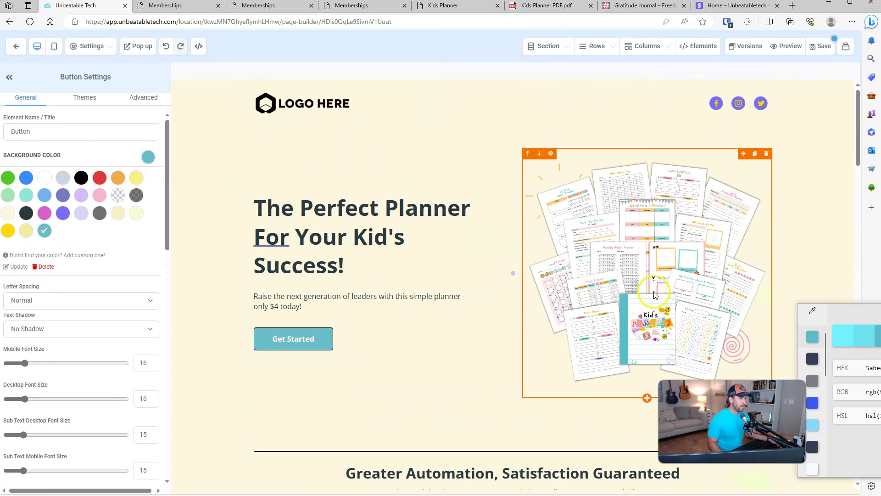
drag(874, 307, 869, 248)
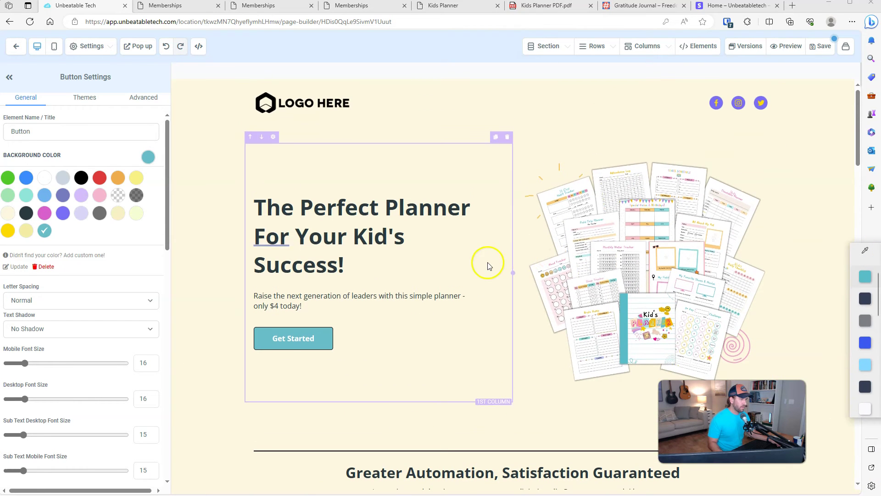
scroll(531, 258, down, 8)
scroll(547, 260, down, 10)
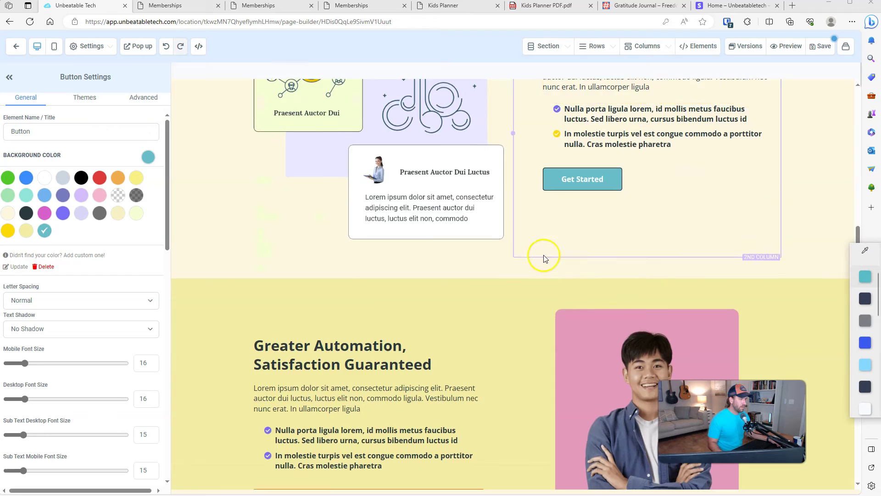
scroll(537, 254, up, 18)
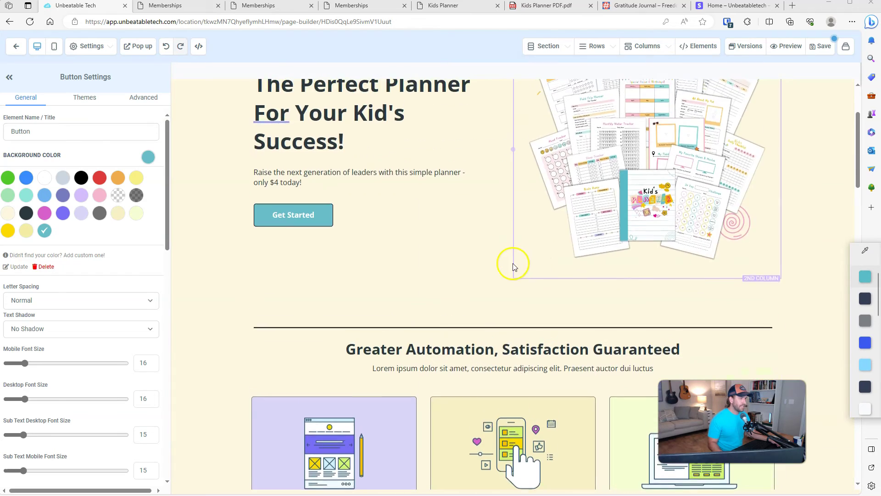
scroll(514, 261, down, 12)
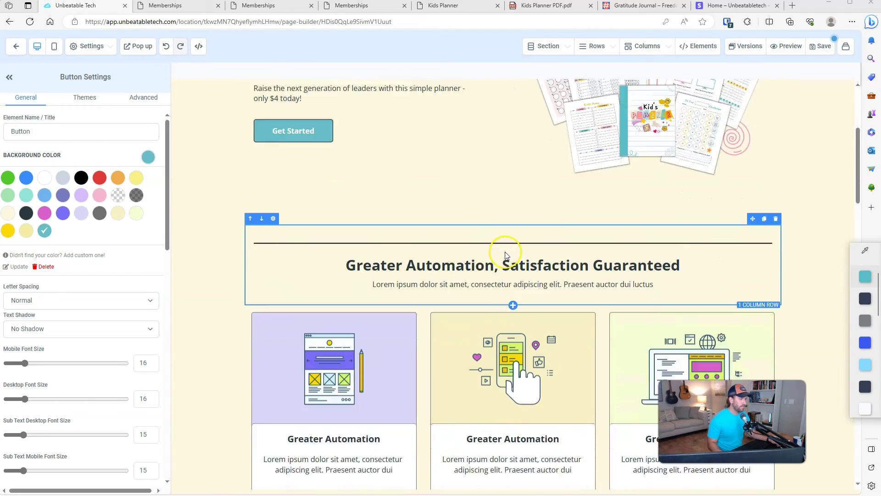
scroll(419, 262, down, 3)
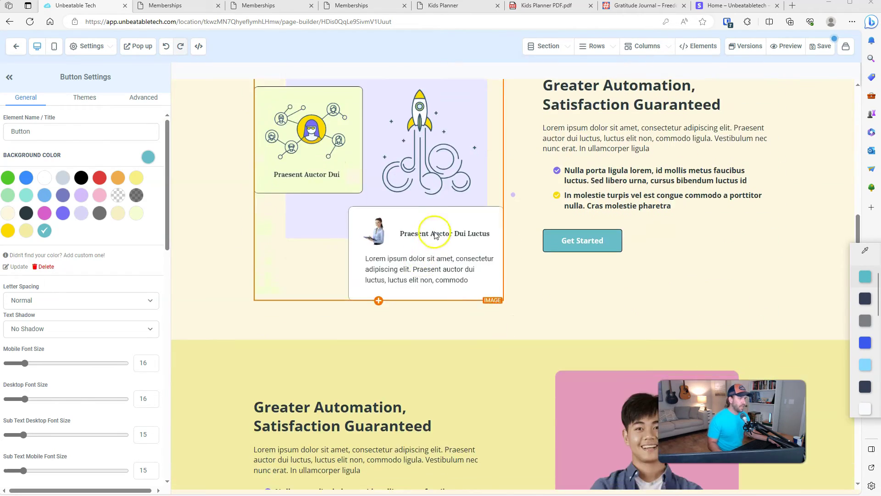
scroll(395, 257, up, 3)
Step: Delete the rocket illustration and place a Video element in the empty column
click(353, 277)
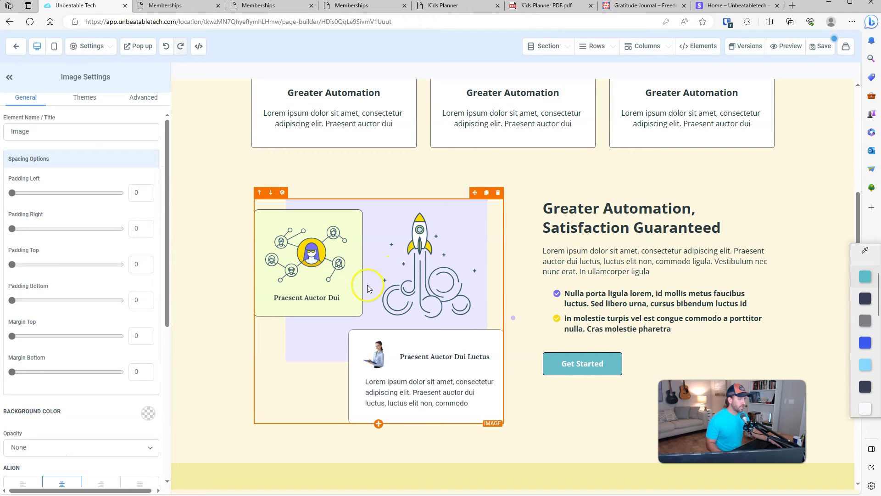
click(498, 196)
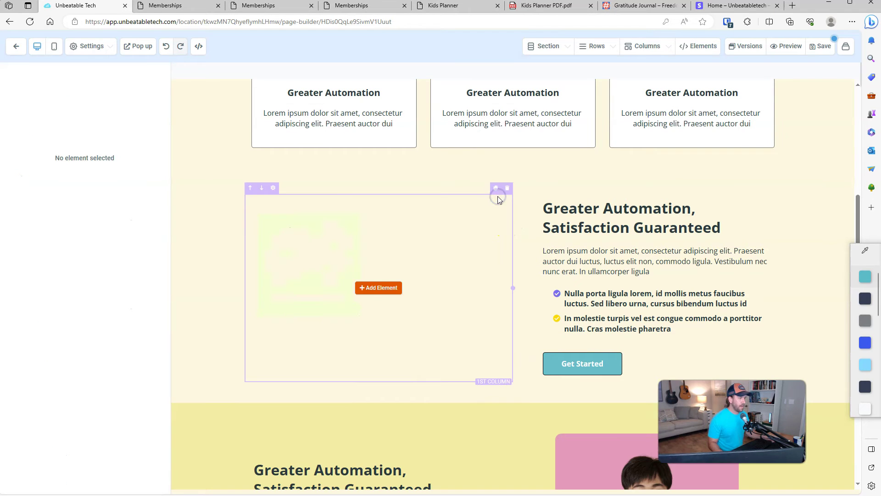
click(375, 288)
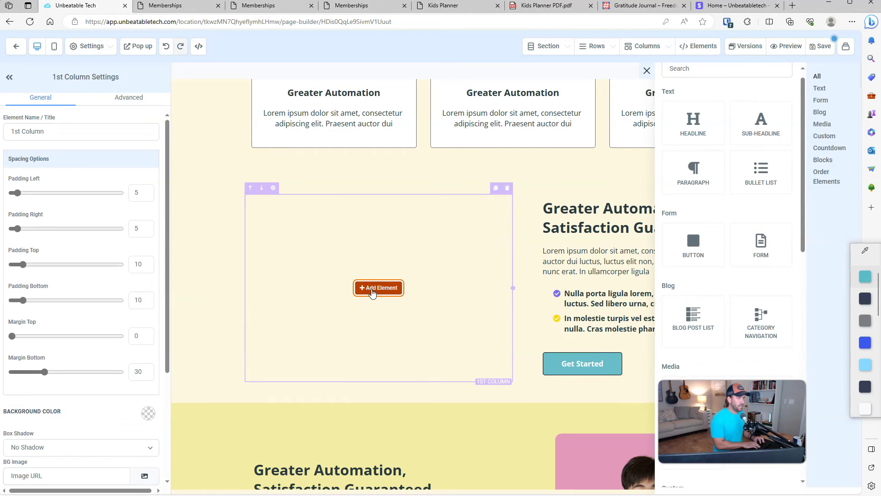
click(677, 71)
text(v)
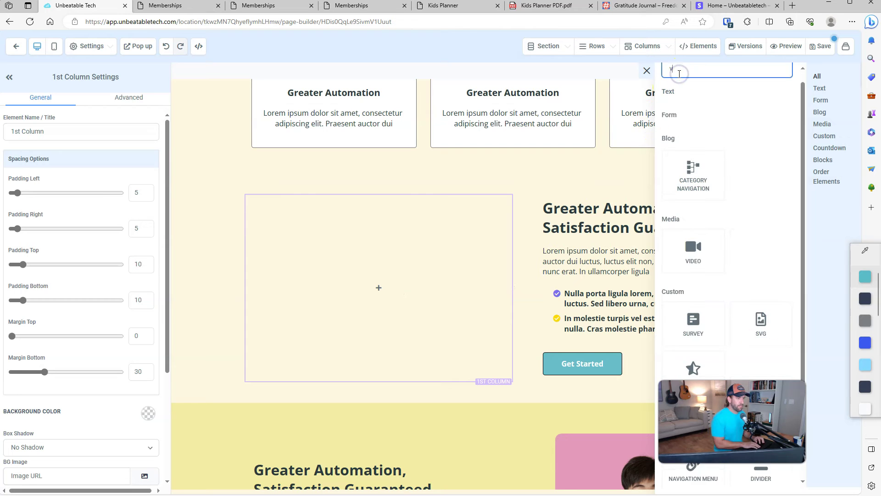
text(ideo)
drag(695, 204, 357, 267)
Step: Set the new video element's Video Type to Hosted Video
click(338, 262)
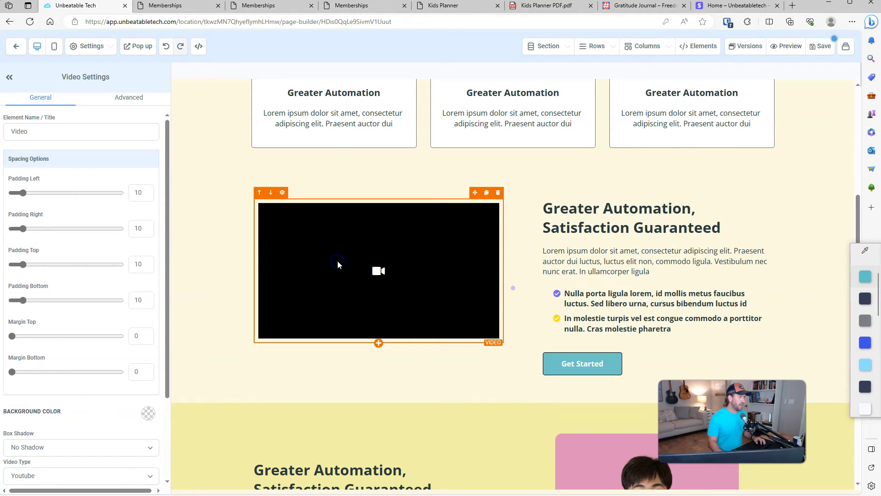
scroll(62, 266, down, 3)
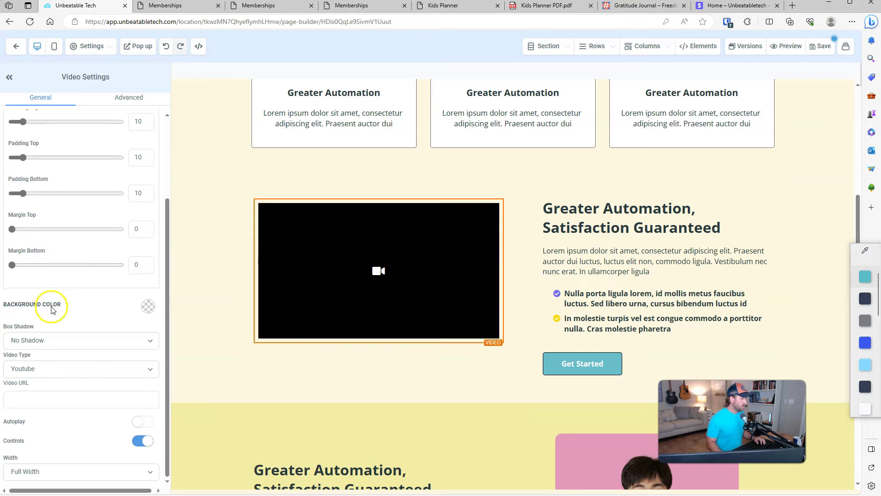
click(64, 370)
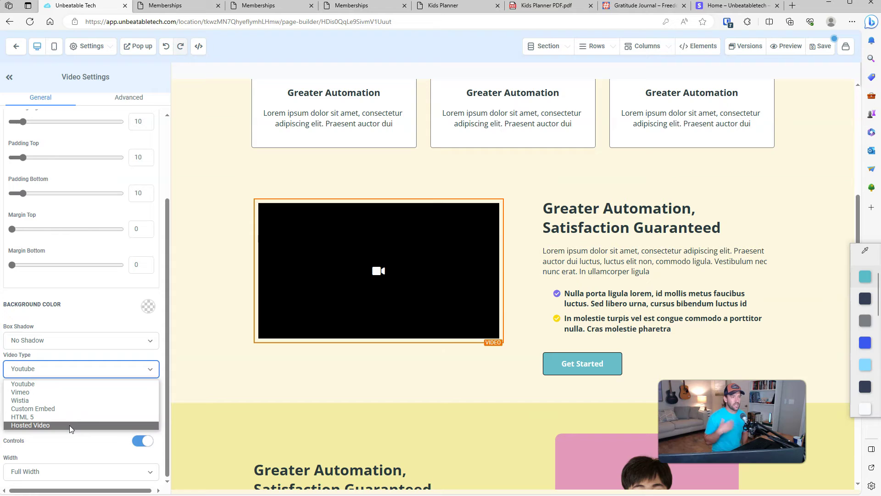
click(70, 425)
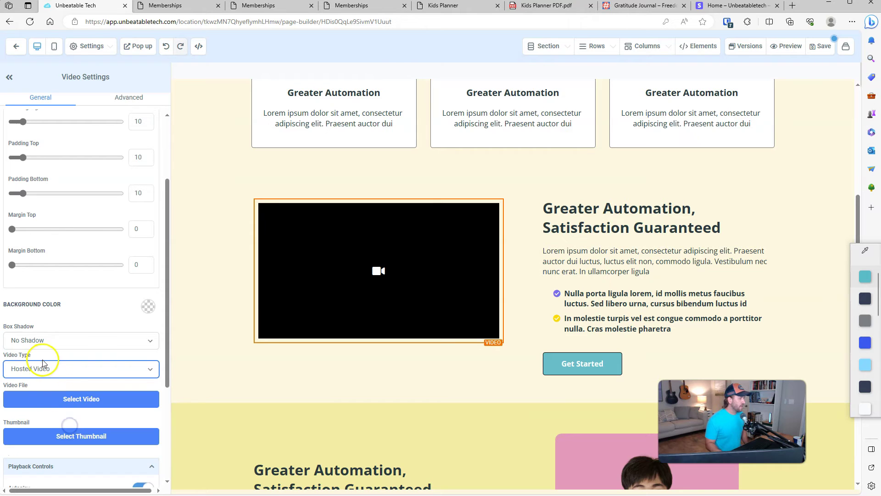
Step: Upload IMG_1286.MOV into the Kids Planner Template folder and choose it as the video
click(76, 399)
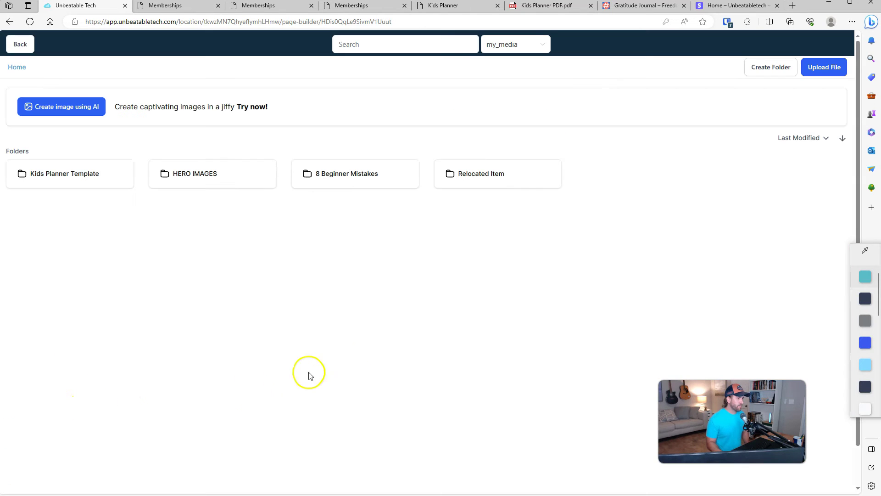
click(72, 179)
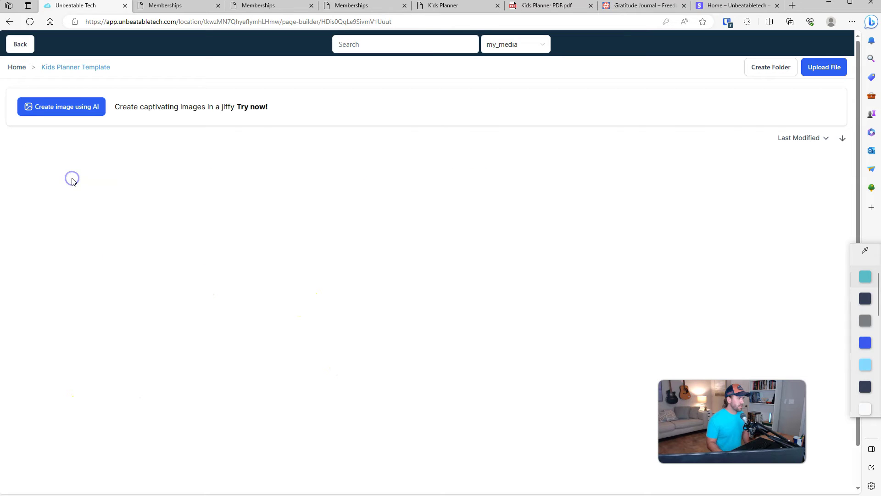
drag(285, 184, 253, 191)
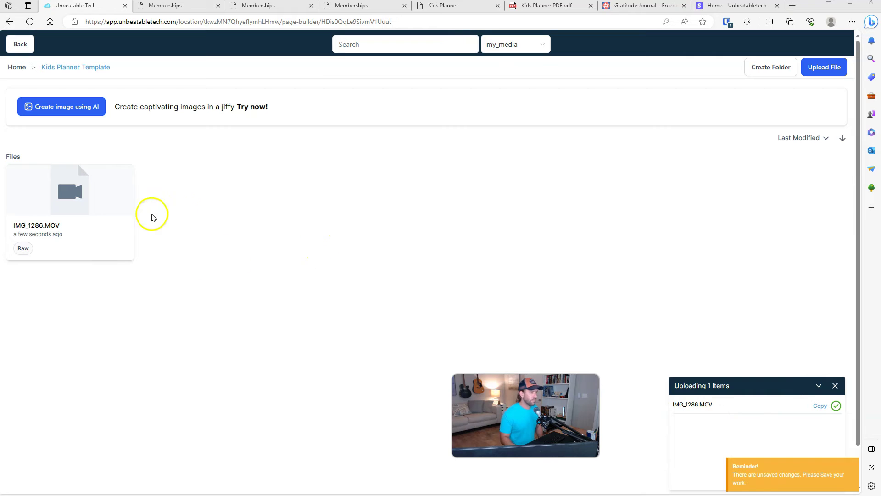
click(73, 207)
double_click(75, 200)
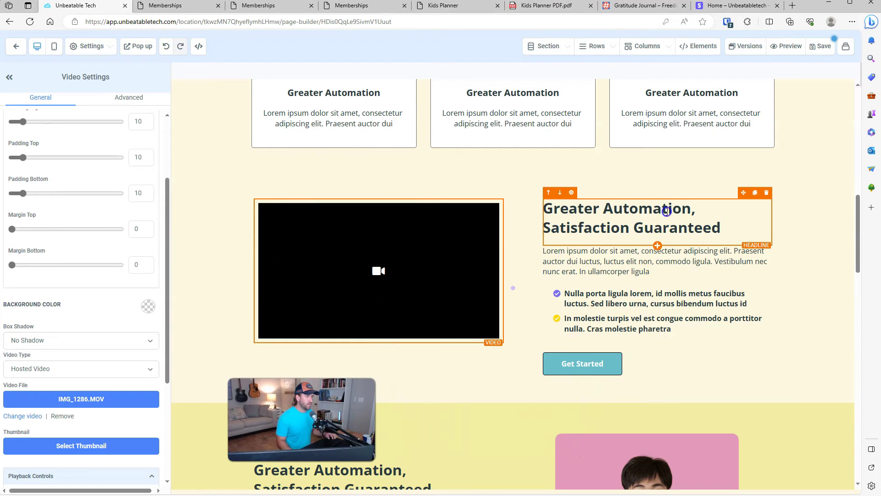
Step: Change the video section headline to 'See how the printable works!'
triple_click(666, 212)
text(See how the printable wo)
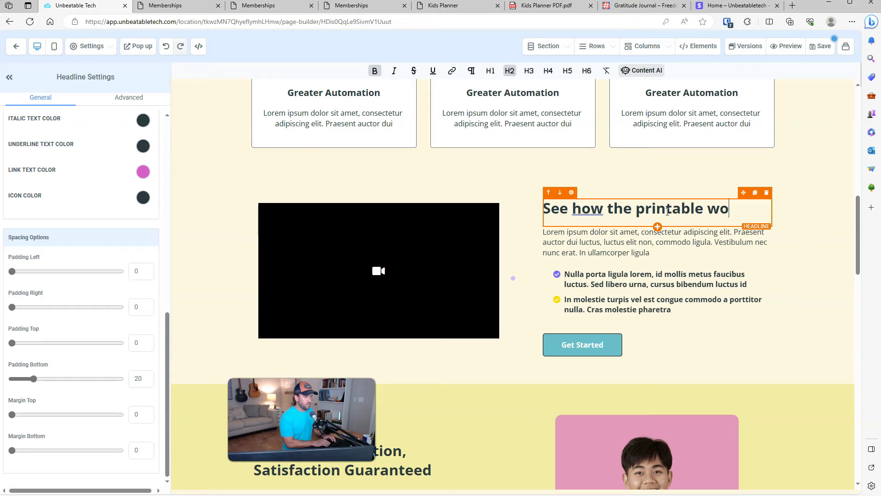
click(808, 285)
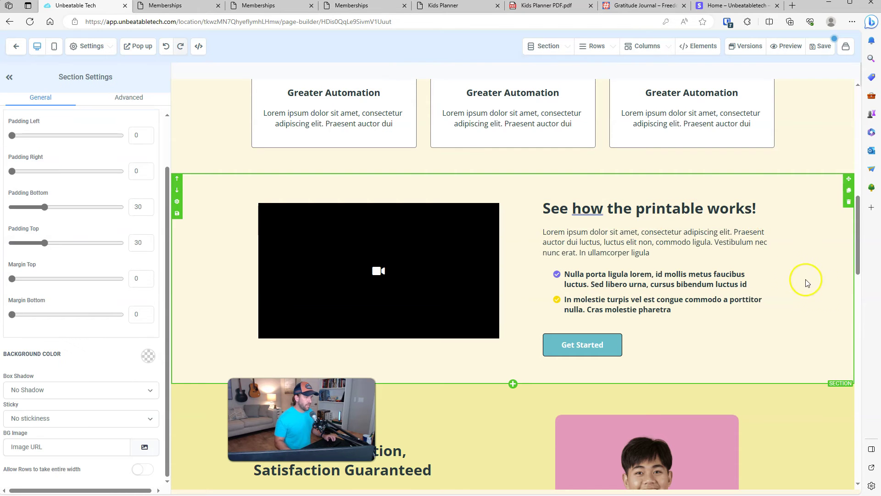
scroll(800, 283, down, 6)
scroll(638, 275, up, 4)
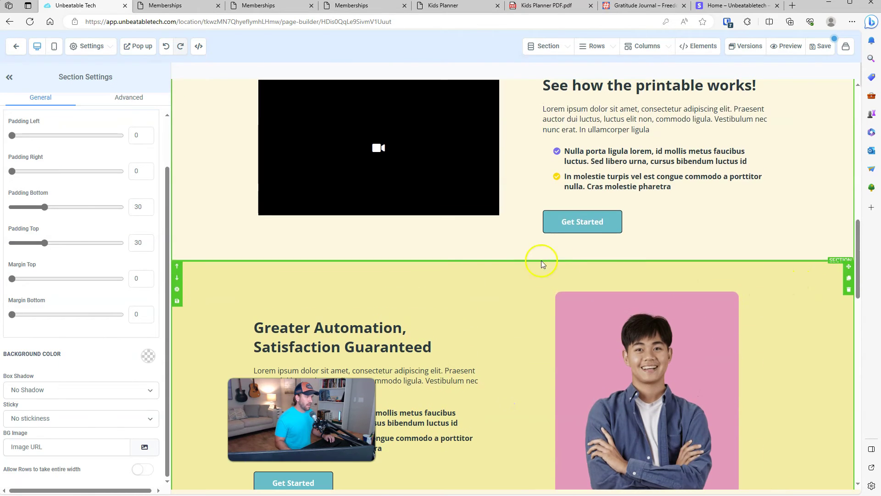
Step: Check the section's Get Started button settings and save the sales page
click(572, 230)
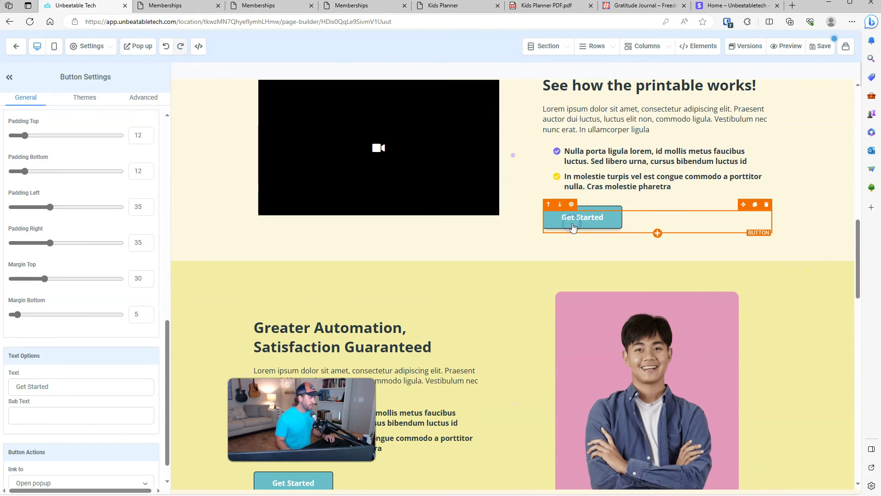
scroll(504, 243, up, 15)
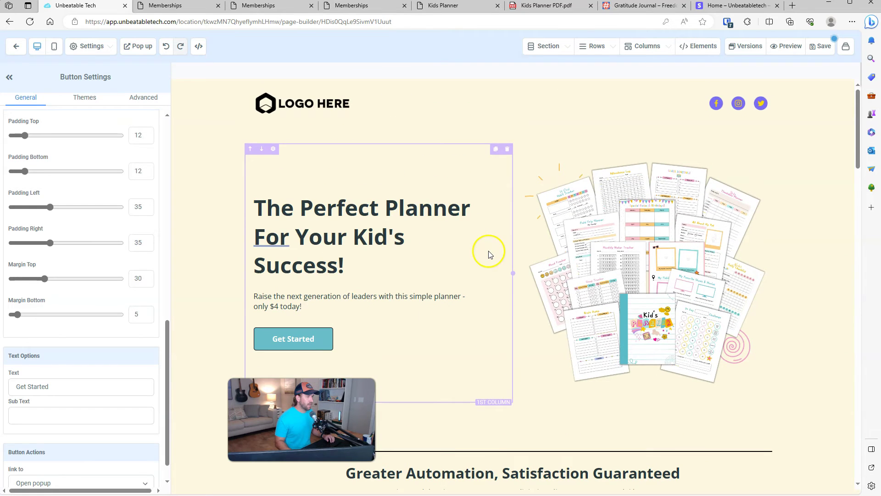
click(820, 47)
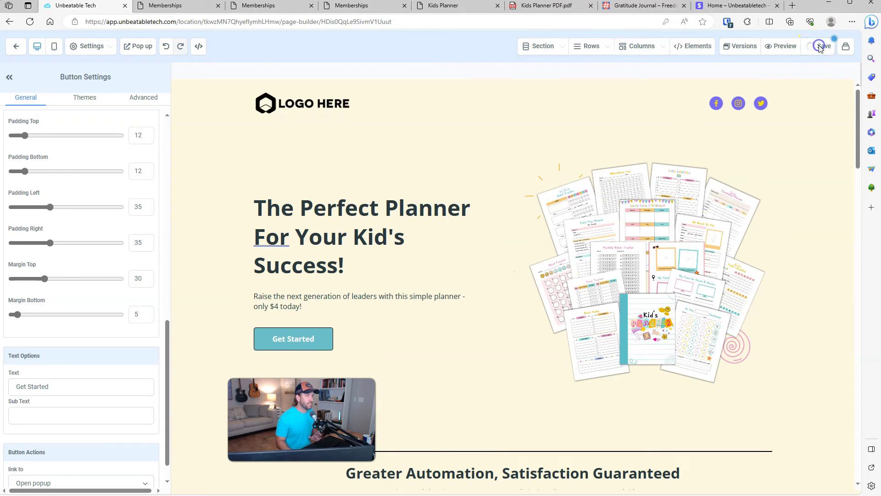
Step: Preview the page in a new tab and test the hosted video's sound by unmuting and re-muting it
click(785, 46)
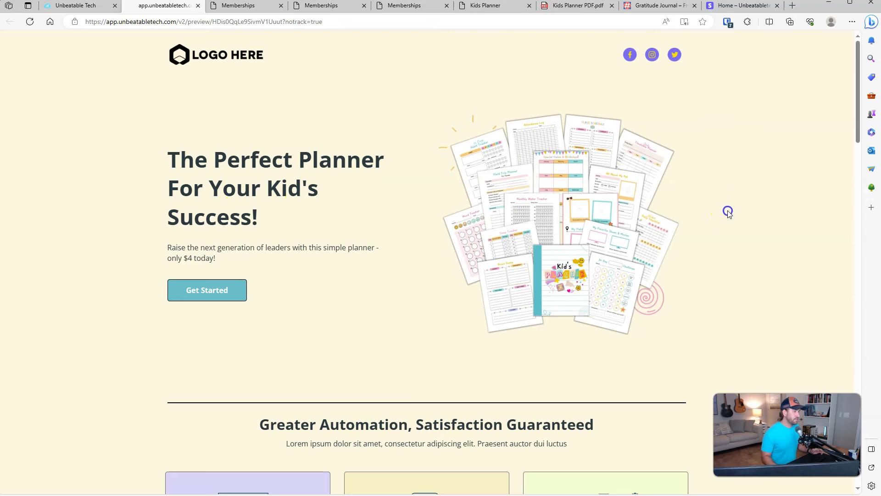
scroll(725, 216, down, 8)
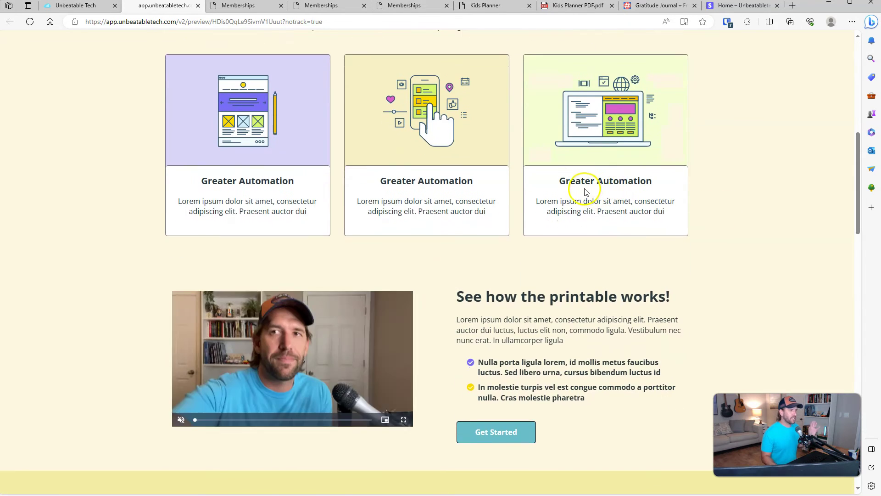
scroll(620, 184, down, 2)
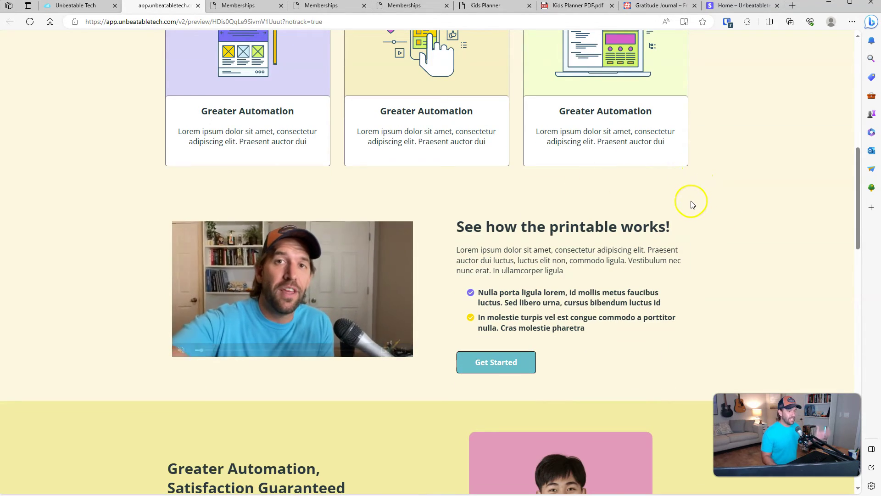
mouse_move(292, 294)
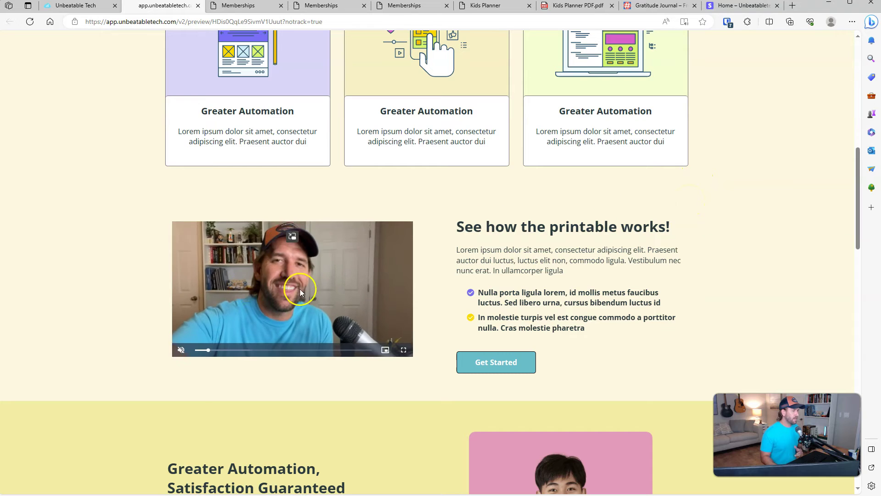
click(180, 351)
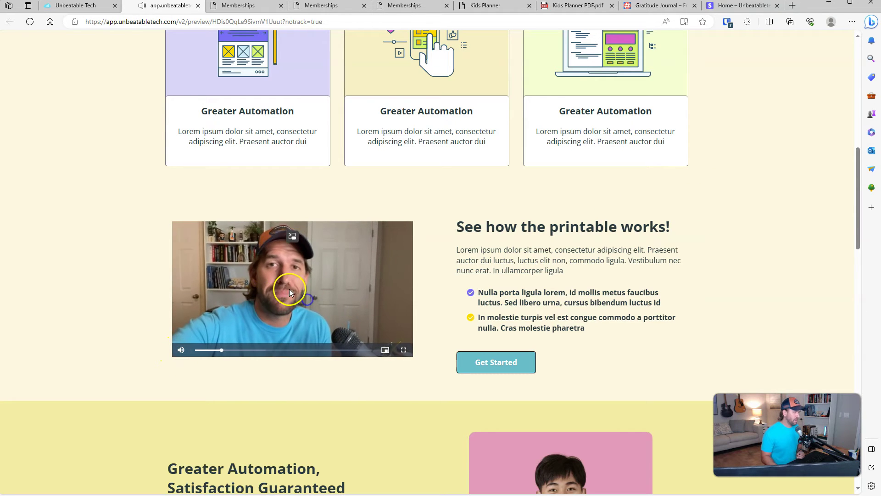
click(181, 350)
scroll(579, 330, down, 6)
scroll(583, 336, down, 18)
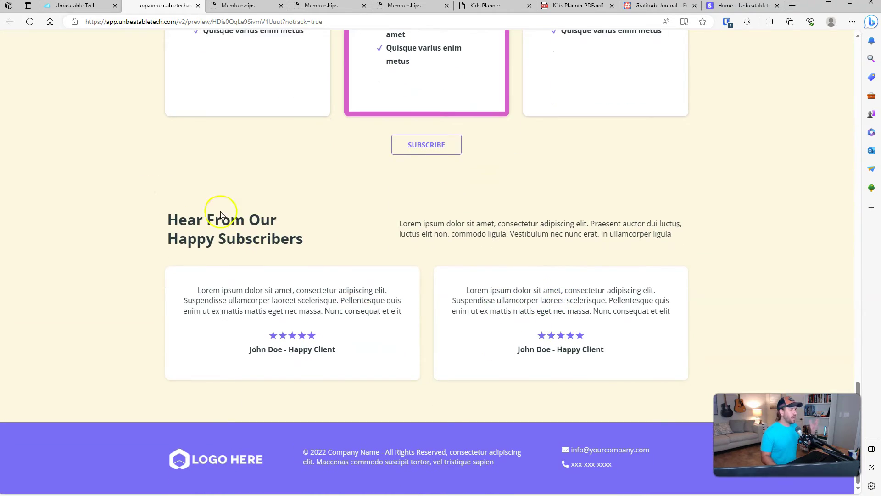
scroll(595, 321, up, 20)
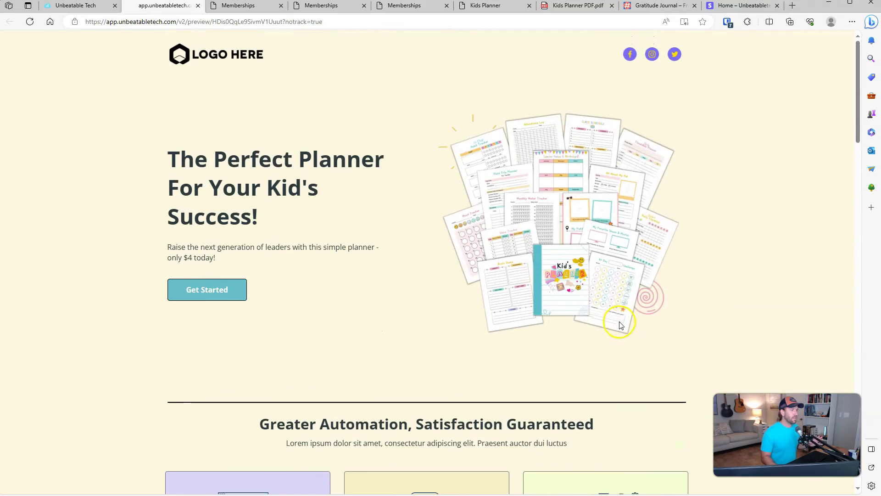
Step: Back in the builder, switch off Autoplay on the hosted video element
click(70, 10)
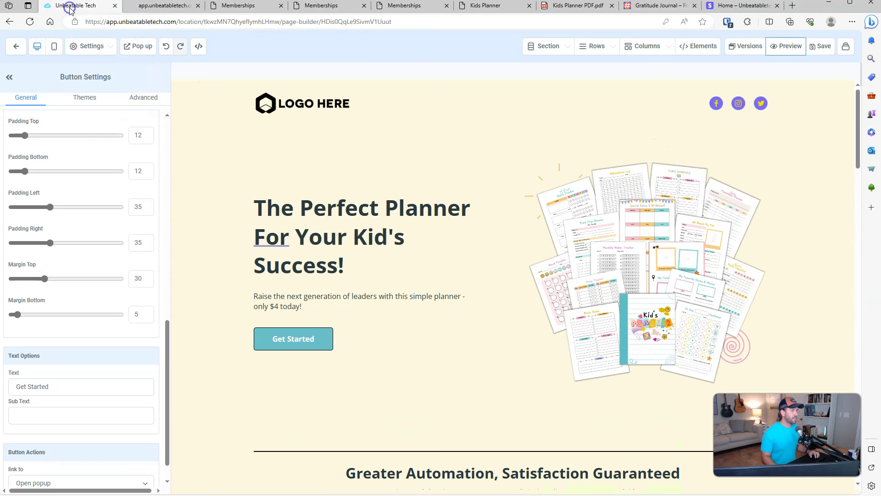
scroll(459, 243, down, 8)
scroll(466, 238, down, 1)
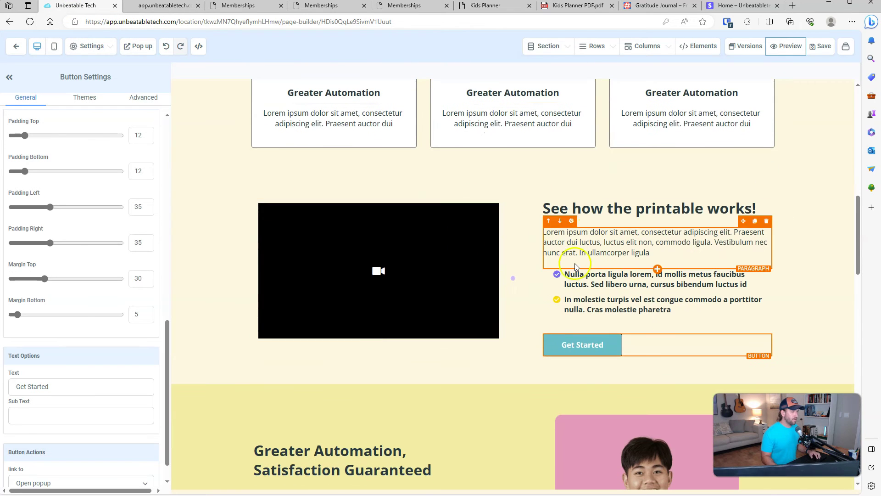
click(438, 262)
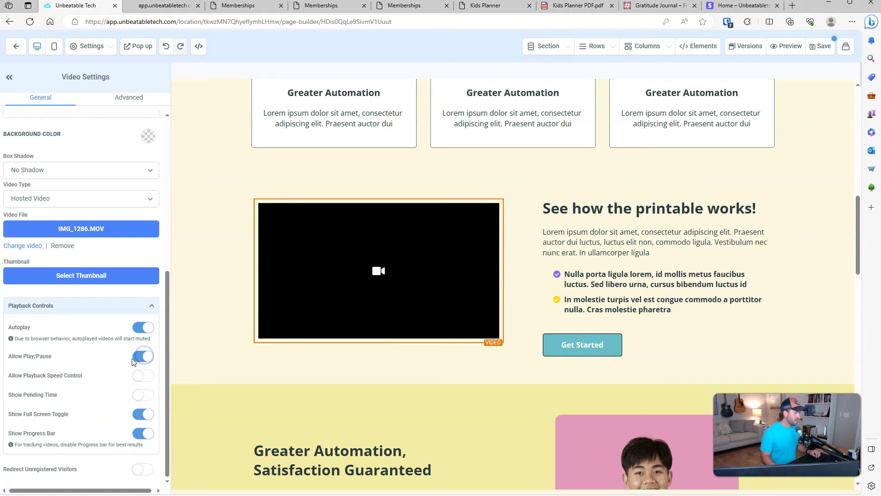
click(152, 330)
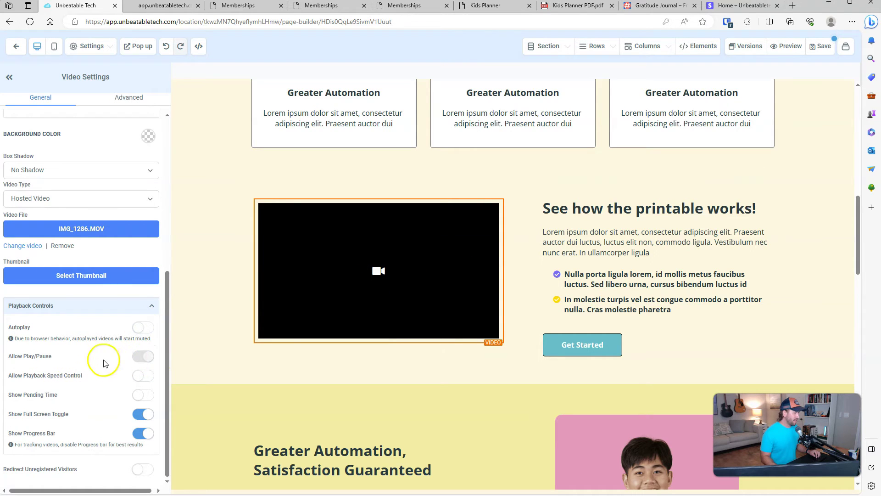
scroll(515, 374, up, 9)
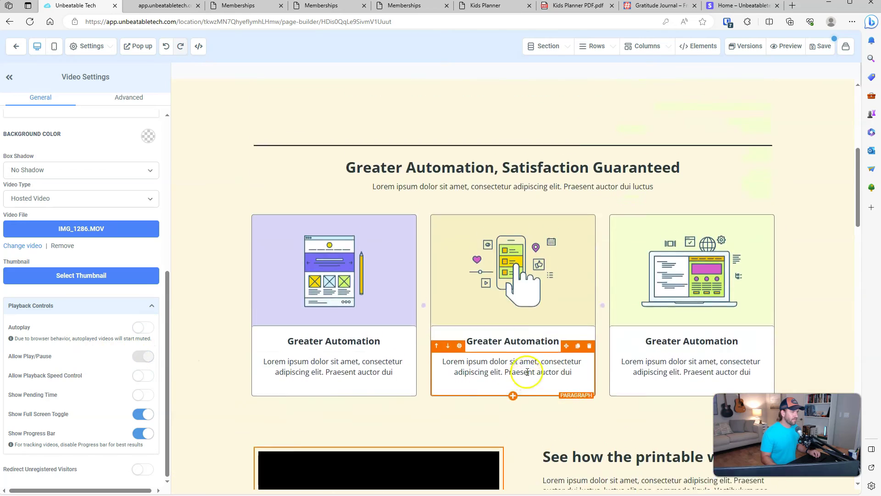
scroll(569, 375, down, 15)
scroll(569, 378, up, 2)
scroll(569, 378, down, 3)
scroll(569, 377, up, 7)
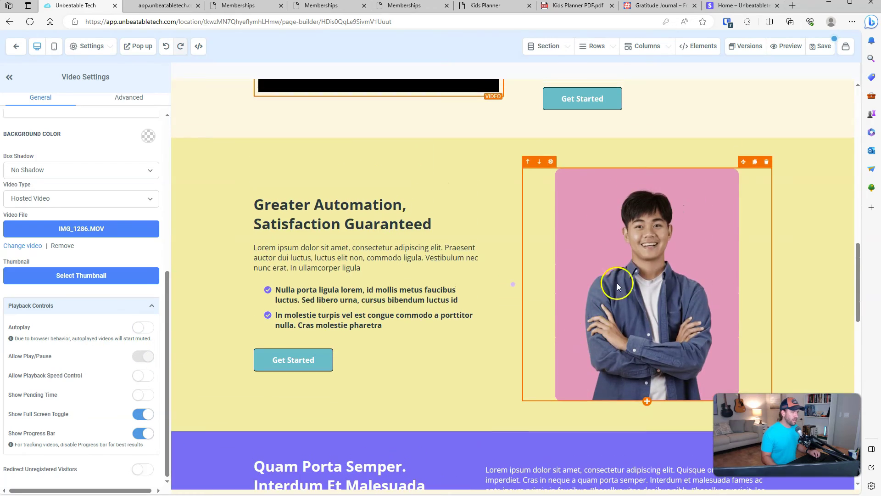
Step: Select the smiling man's photo in the yellow section
click(632, 278)
scroll(137, 237, up, 5)
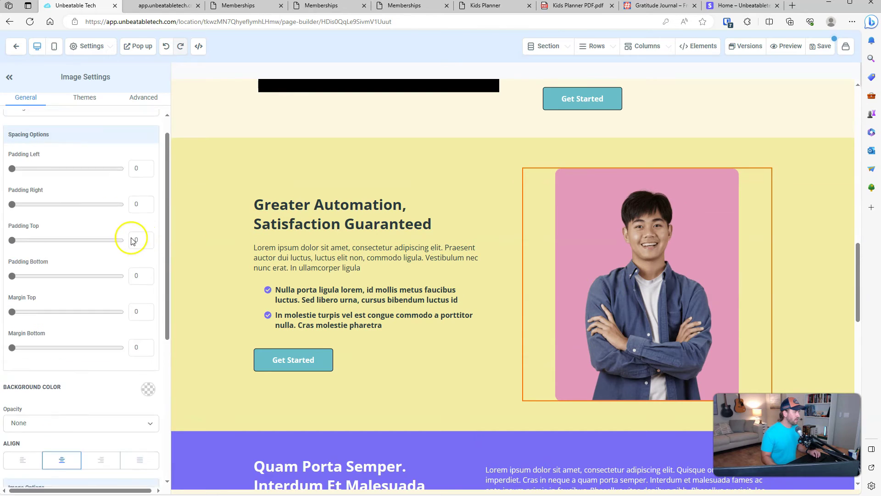
scroll(132, 240, down, 5)
Step: Swap the yellow section's photo for the planner-grid image from the Kids Planner Template folder
click(147, 272)
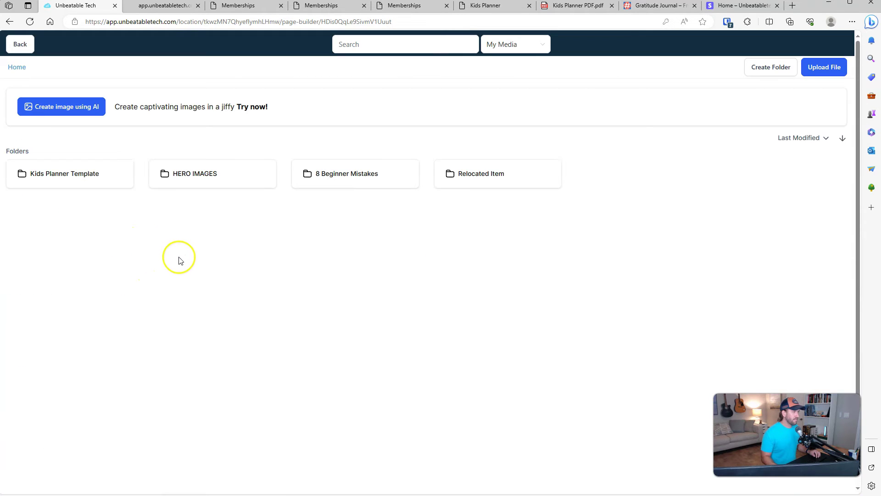
double_click(64, 184)
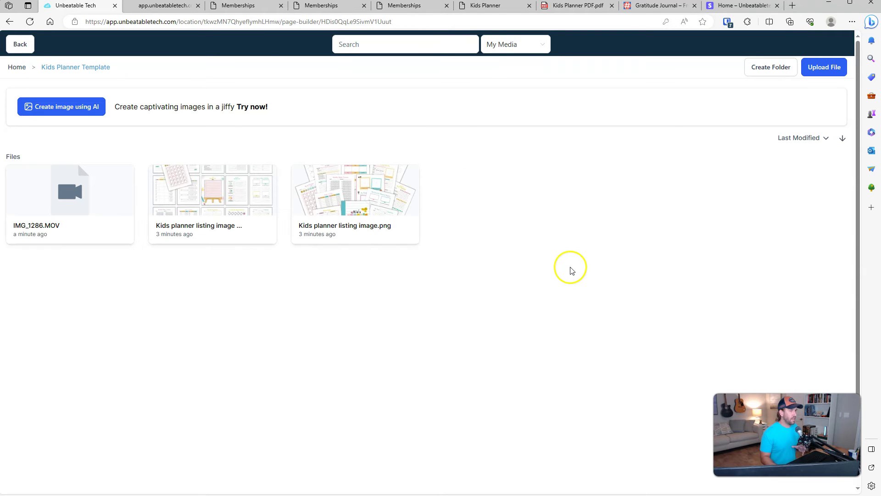
click(201, 209)
click(800, 299)
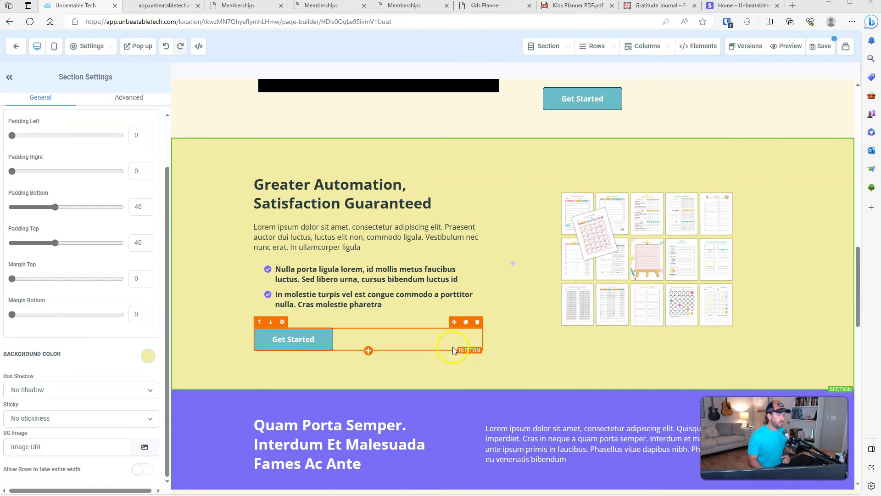
click(306, 342)
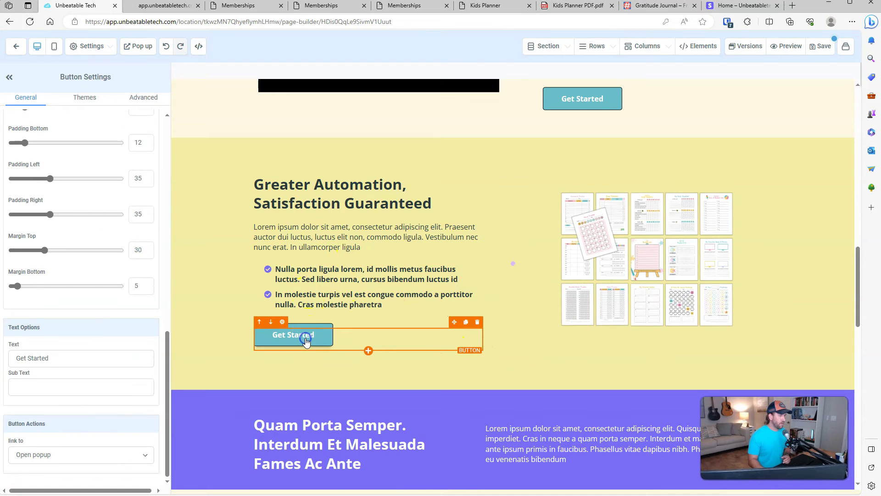
Step: In the preview, scroll to the hosted video and play it to confirm it works
scroll(549, 271, up, 1)
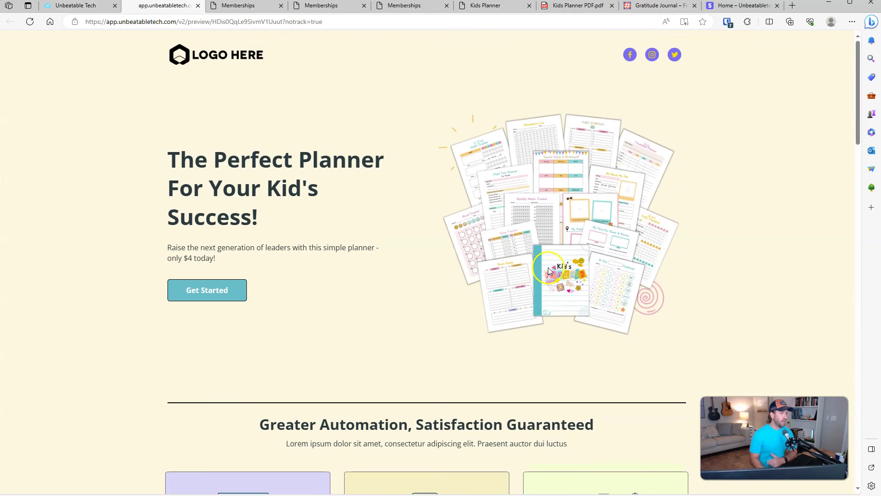
drag(858, 122, 857, 250)
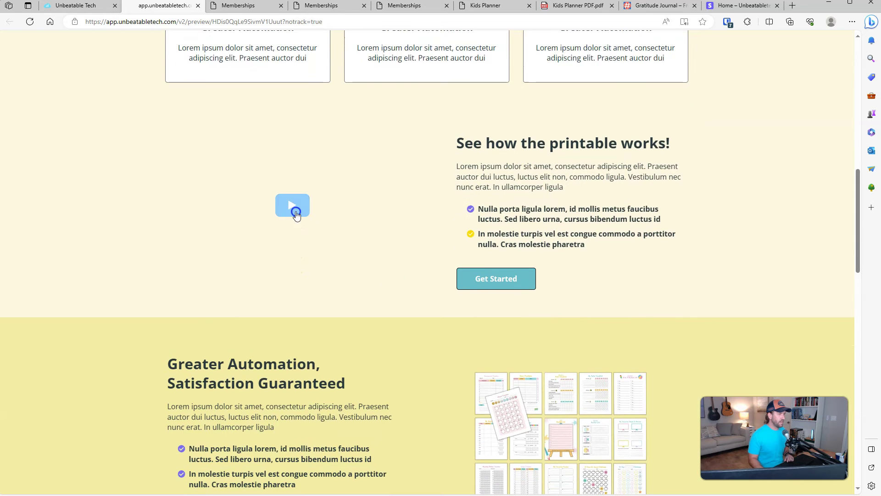
click(293, 207)
click(288, 202)
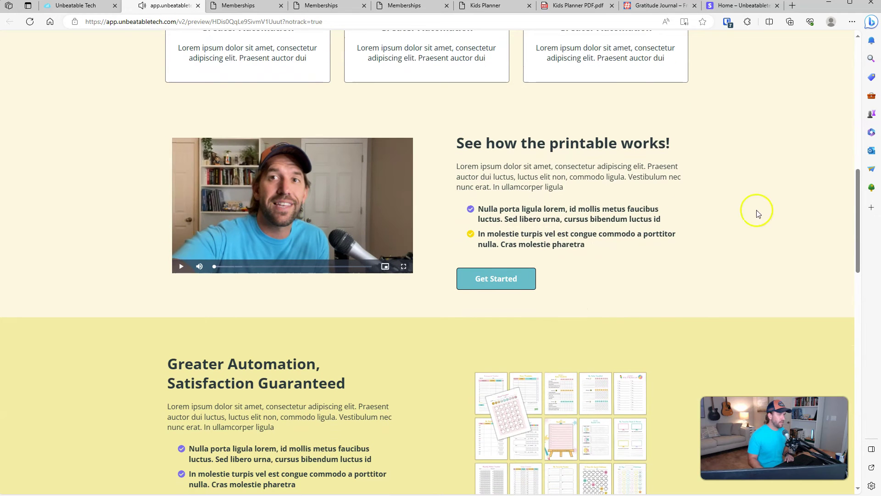
mouse_move(857, 203)
mouse_down()
mouse_move(843, 357)
mouse_move(849, 204)
mouse_up()
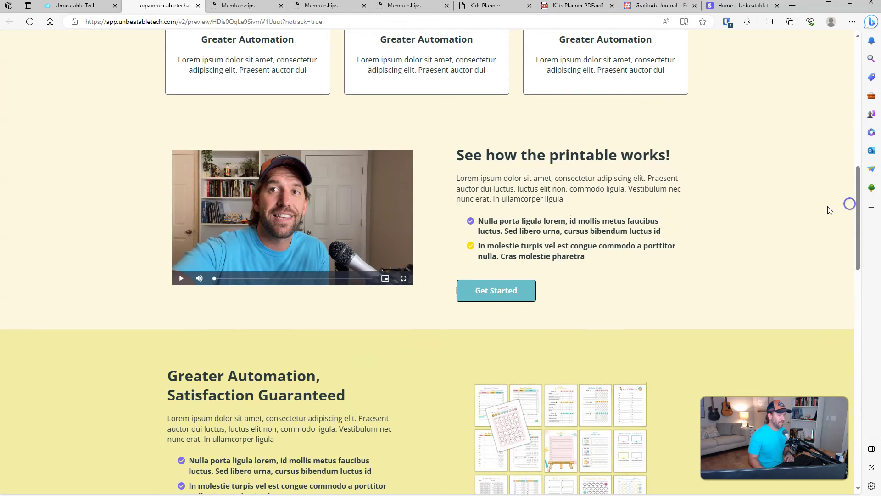
Step: Confirm both Get Started buttons open the checkout popup with name and email fields, then return to the funnel
click(490, 296)
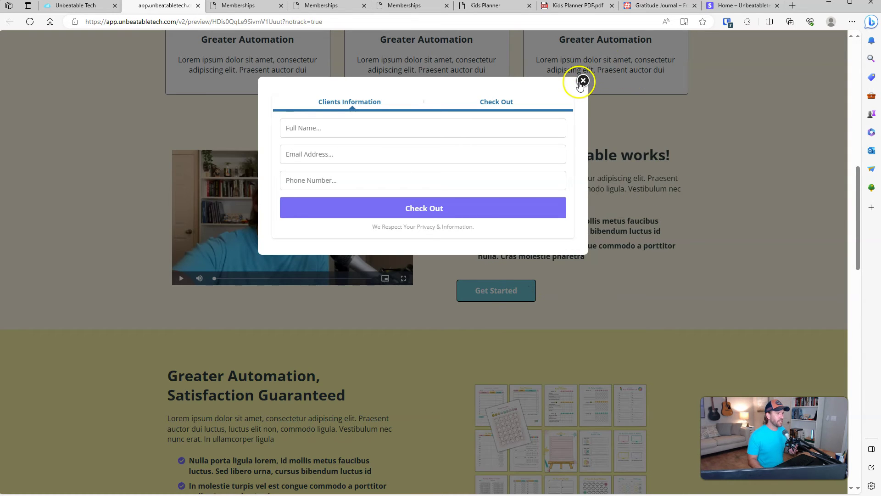
click(582, 81)
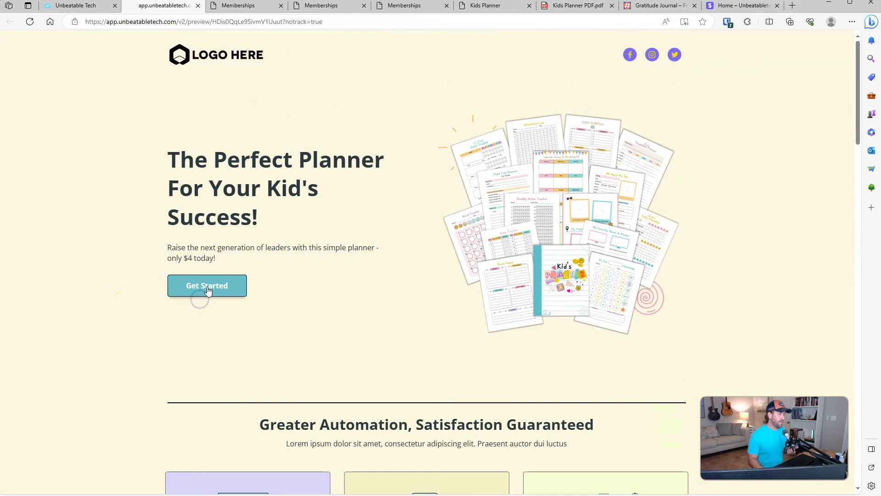
click(202, 291)
click(322, 127)
click(507, 150)
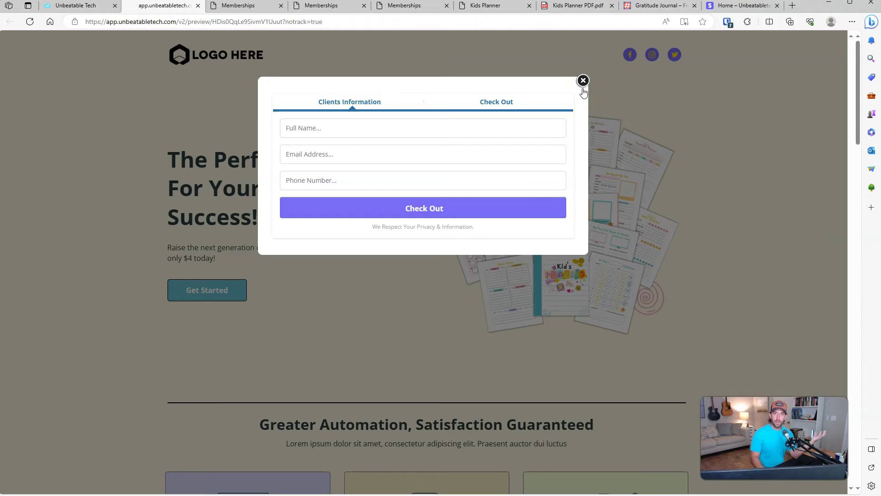
click(589, 87)
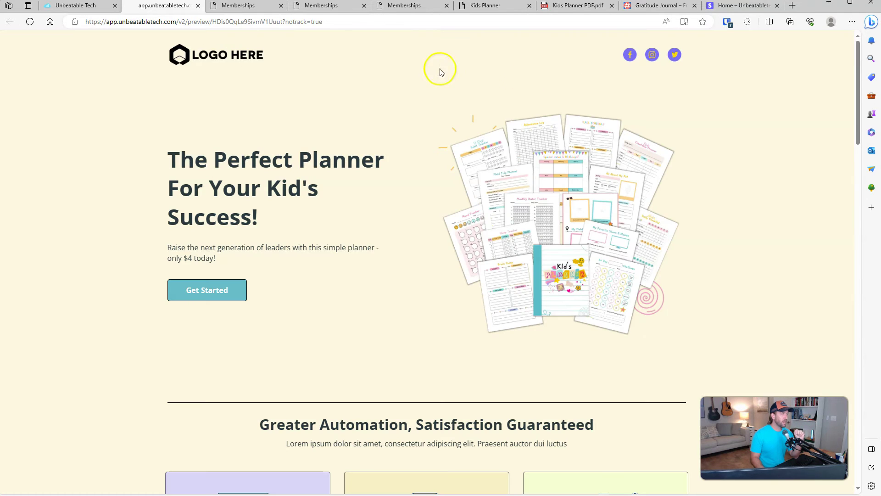
click(79, 8)
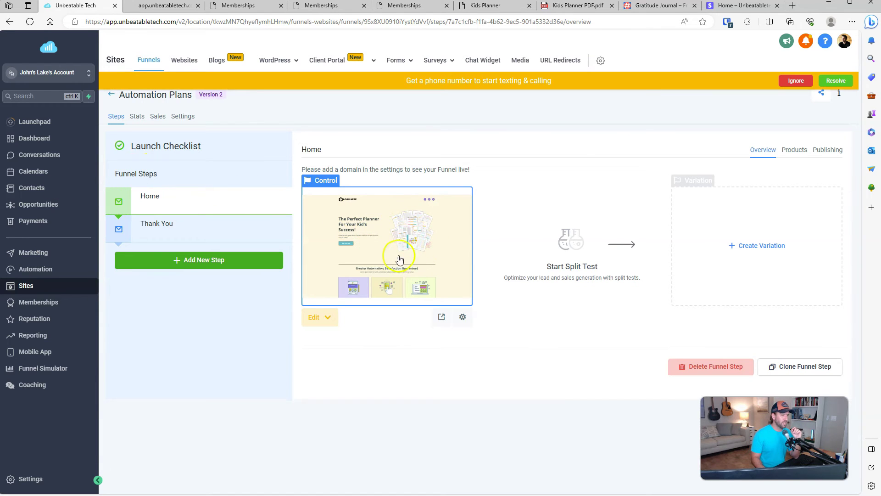
Step: Dismiss the phone-number banner and look for existing products to attach to the Home step
click(796, 81)
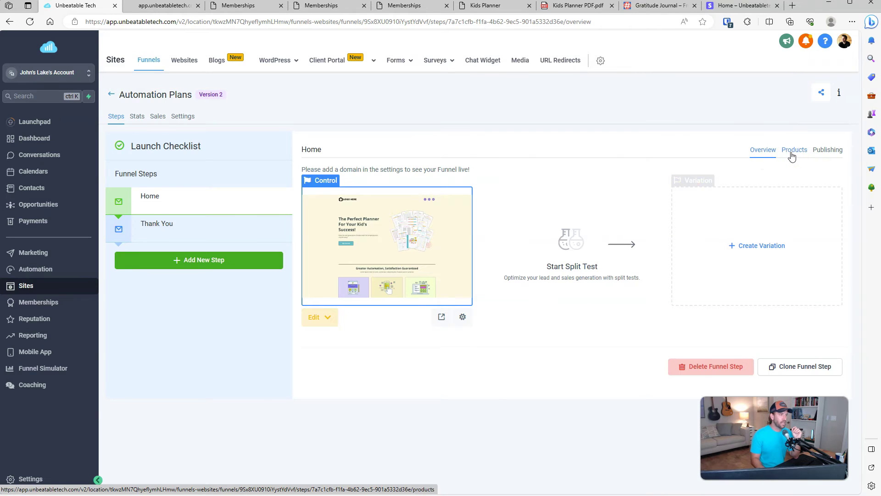
click(792, 157)
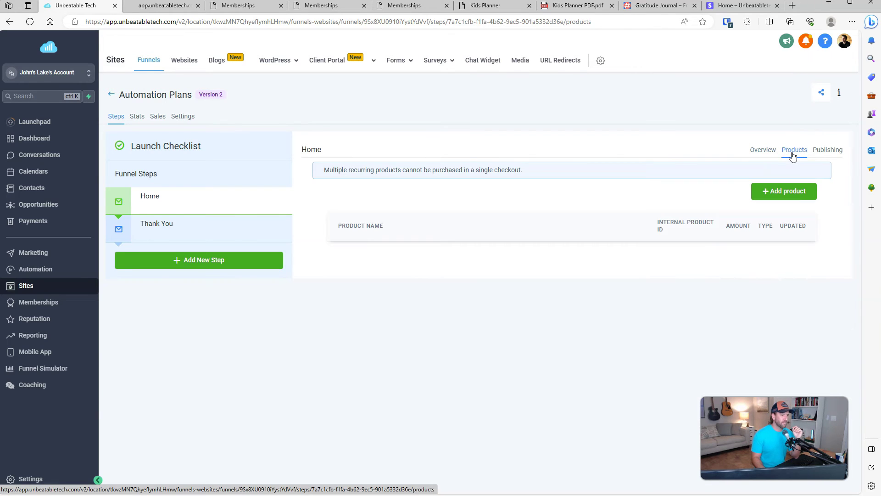
click(790, 195)
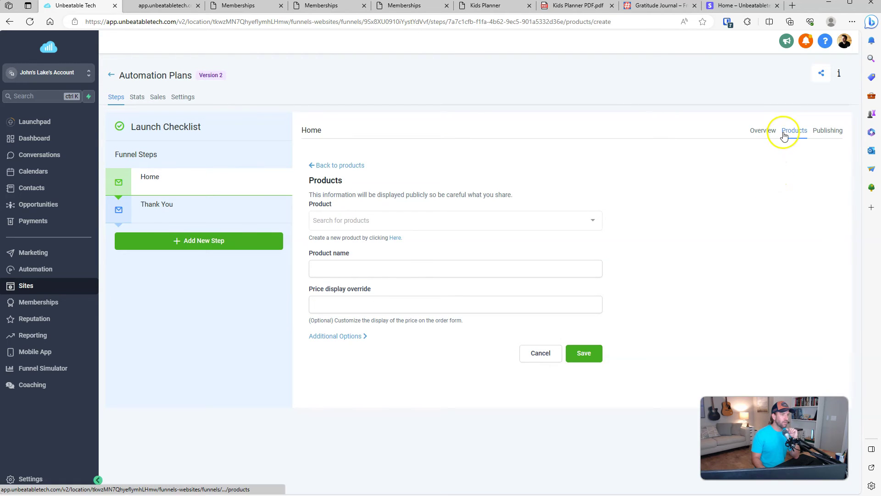
click(585, 222)
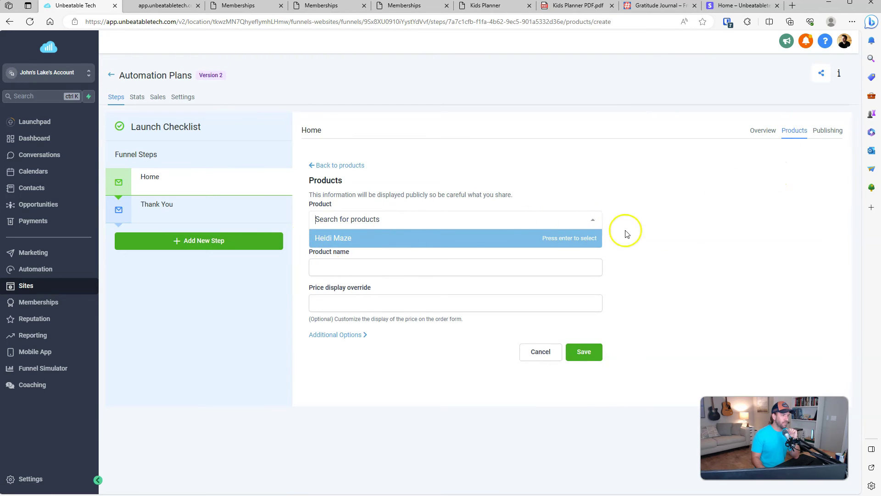
click(707, 213)
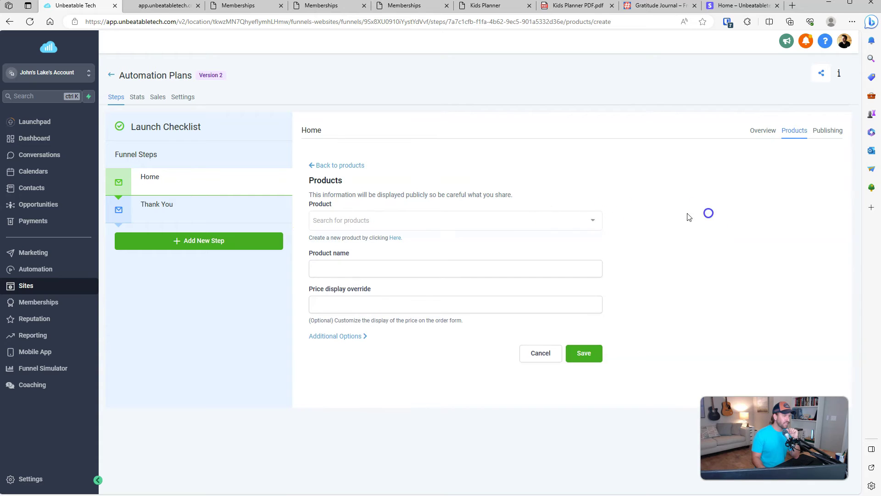
click(457, 218)
click(479, 195)
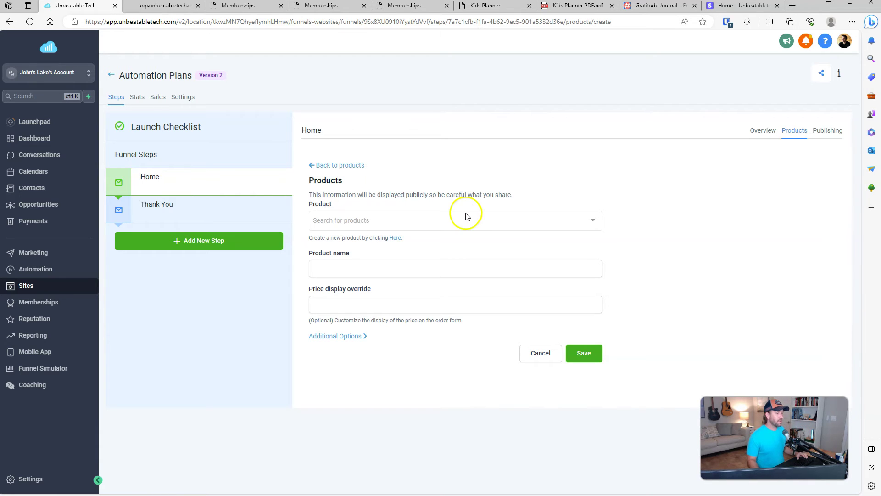
Step: Go to Payments and start a new blank product, ready for its name
click(393, 238)
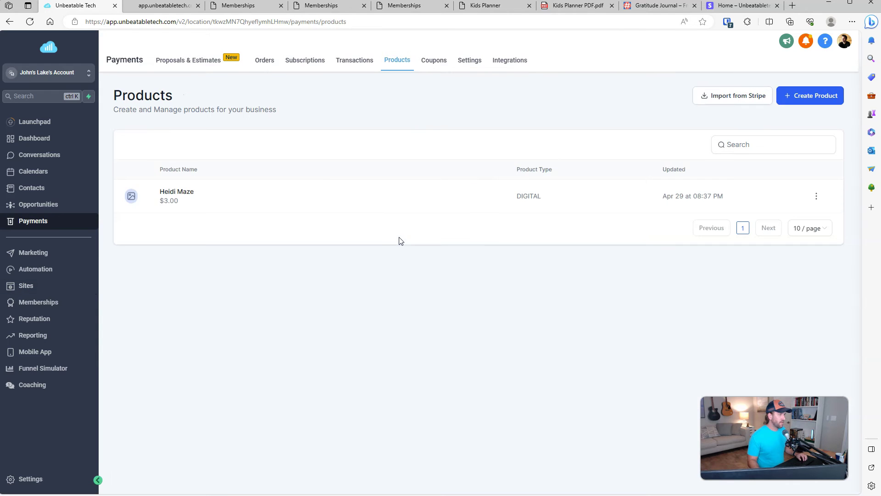
click(807, 98)
click(363, 183)
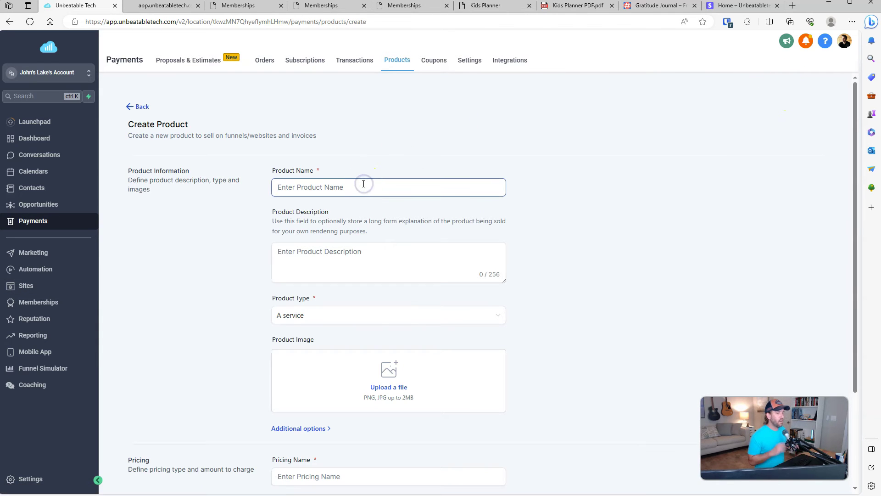
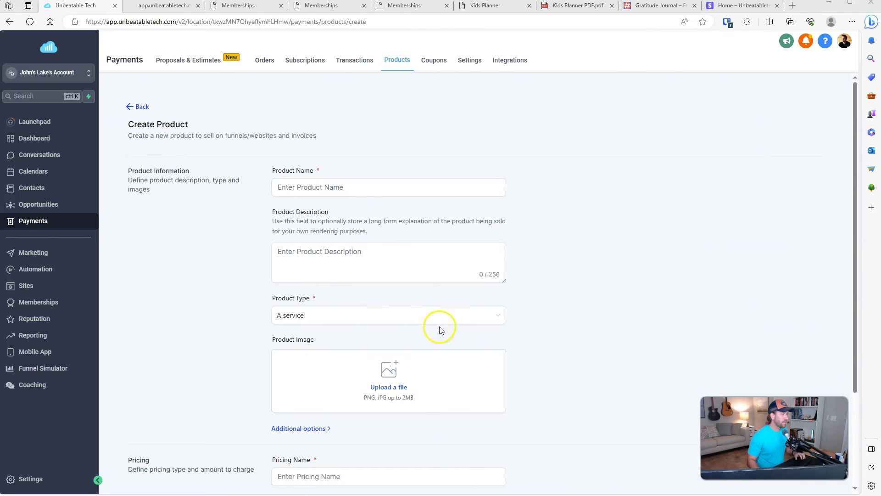
Step: Name the product 'Kids Planner', describe it as 'Planner for kids', and make it Digital goods
click(354, 187)
text(Kids Planner)
key(Tab)
text(Pla)
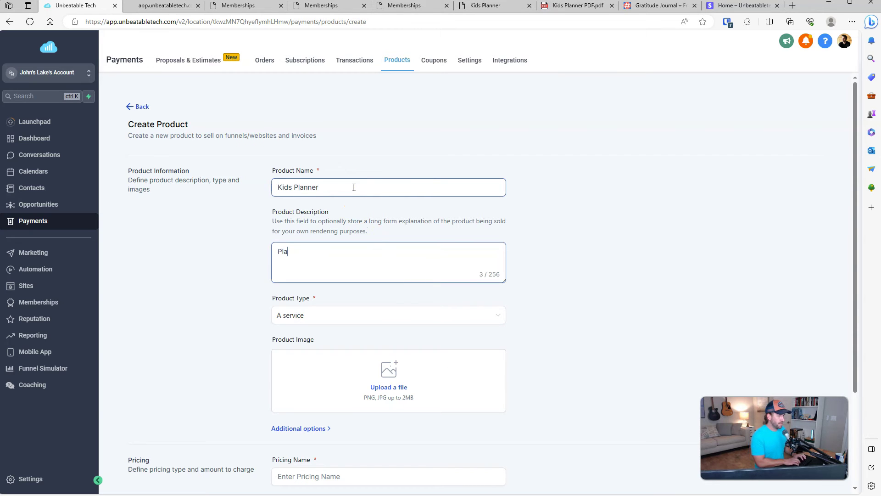
text(nner for kids)
click(553, 245)
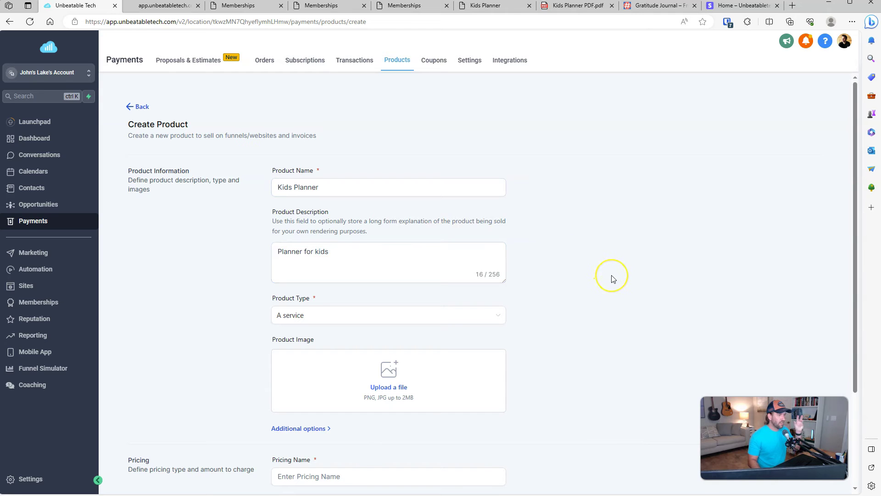
click(414, 313)
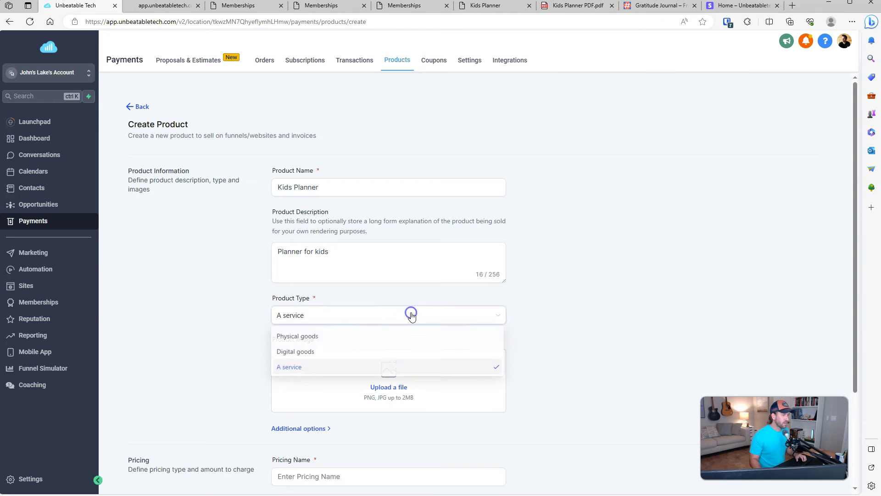
click(309, 353)
Step: Add a one-time price named 4 with a $4.00 amount
scroll(600, 325, down, 3)
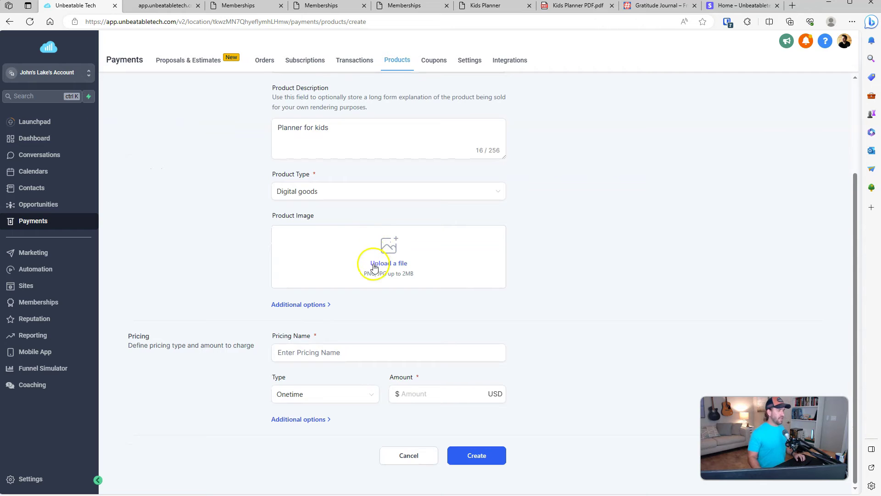
click(355, 359)
click(573, 341)
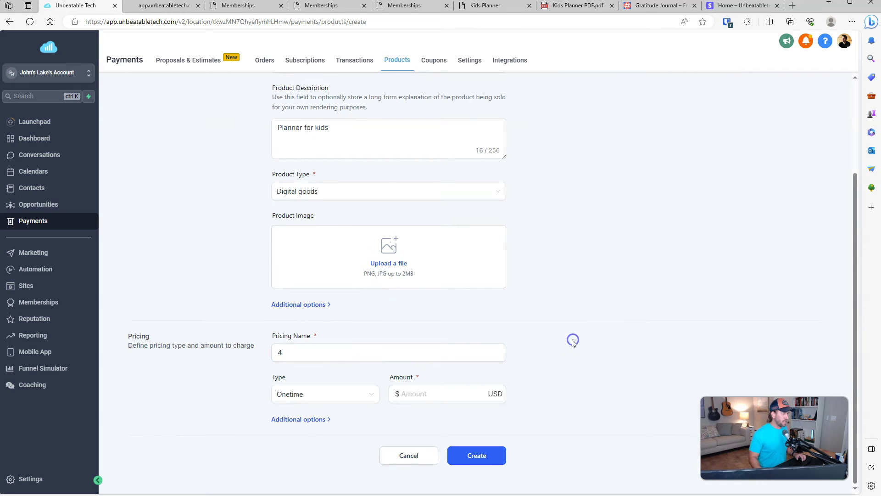
click(399, 393)
text(4)
click(604, 387)
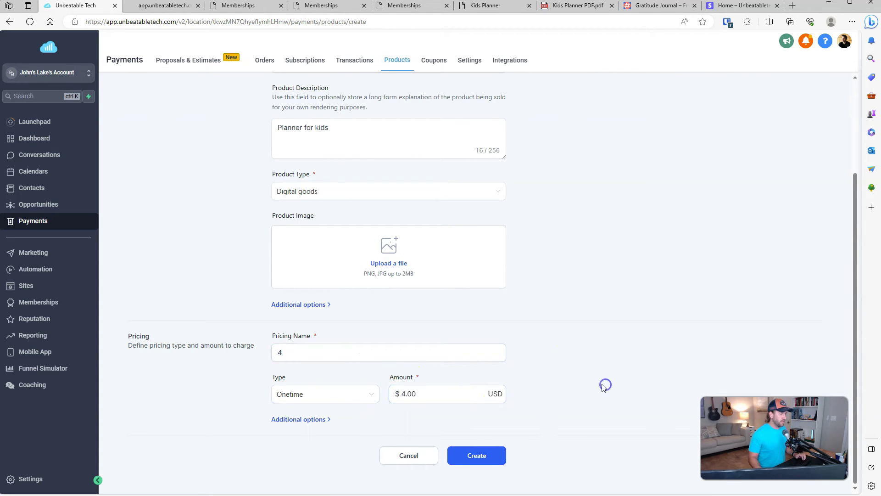
Step: Enable the membership offer, link it to Kids Planner, and create the product
click(314, 422)
scroll(505, 357, down, 2)
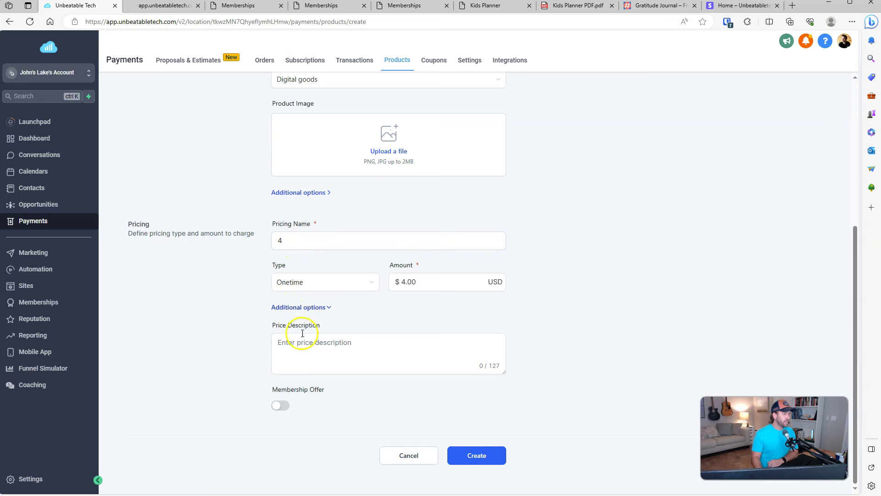
click(281, 406)
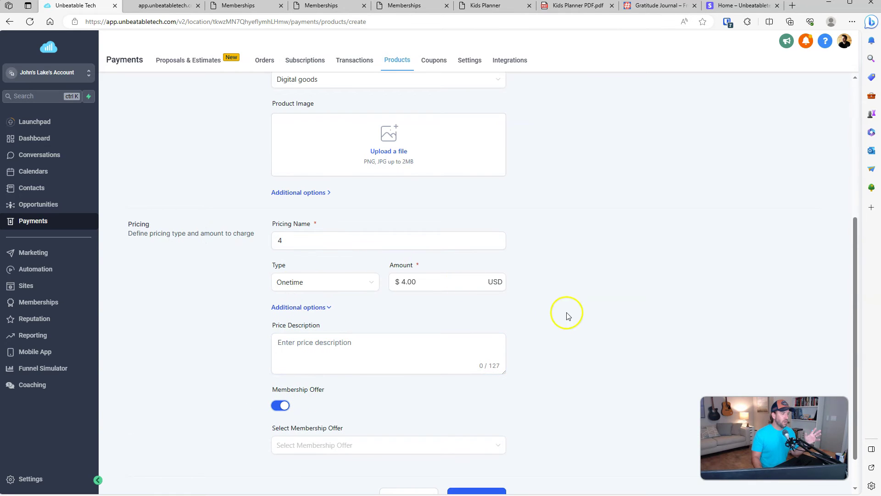
scroll(528, 331, down, 1)
click(426, 403)
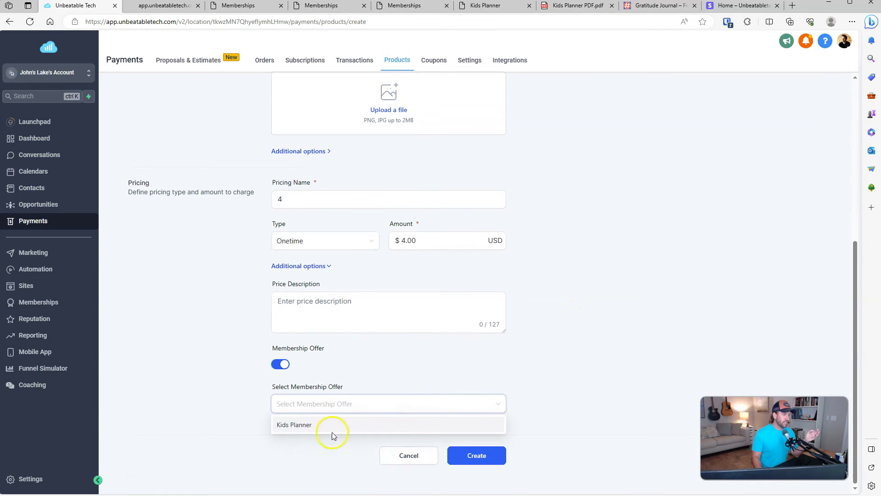
click(296, 430)
click(232, 420)
scroll(517, 387, up, 6)
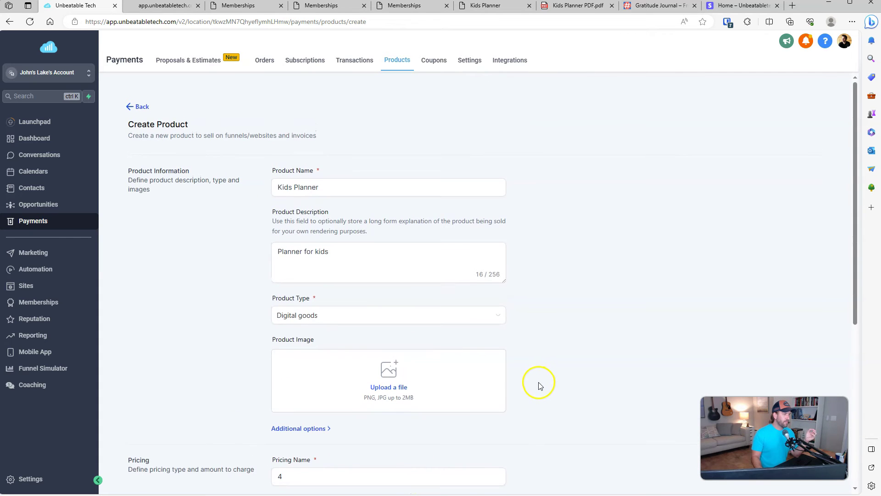
scroll(538, 384, down, 6)
click(467, 454)
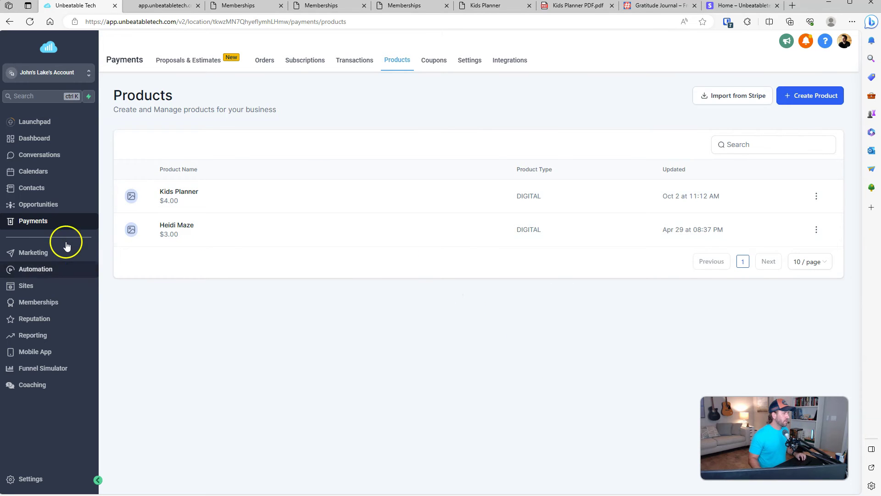
Step: Open the Automation Plans funnel's Home step products and start adding a product
click(37, 286)
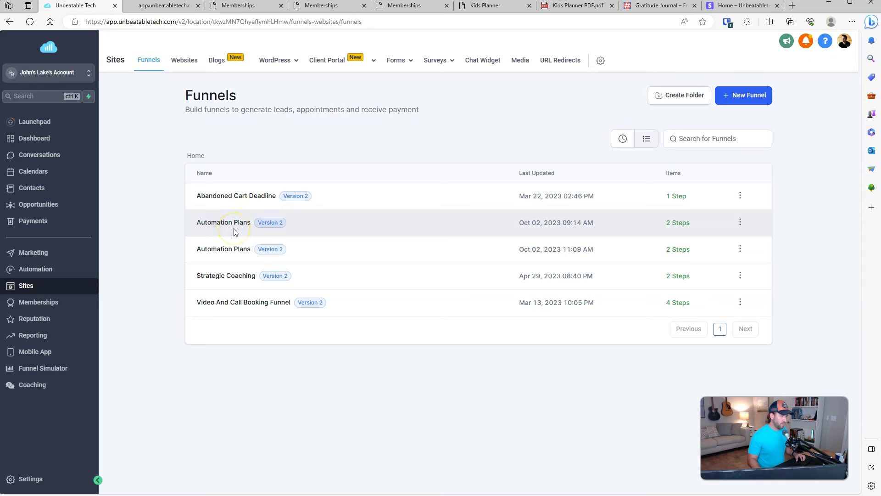
click(230, 249)
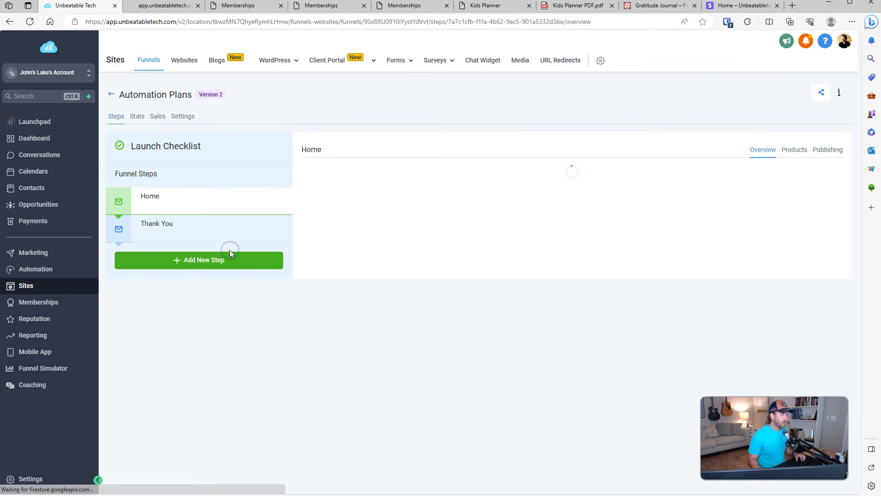
click(797, 150)
click(781, 192)
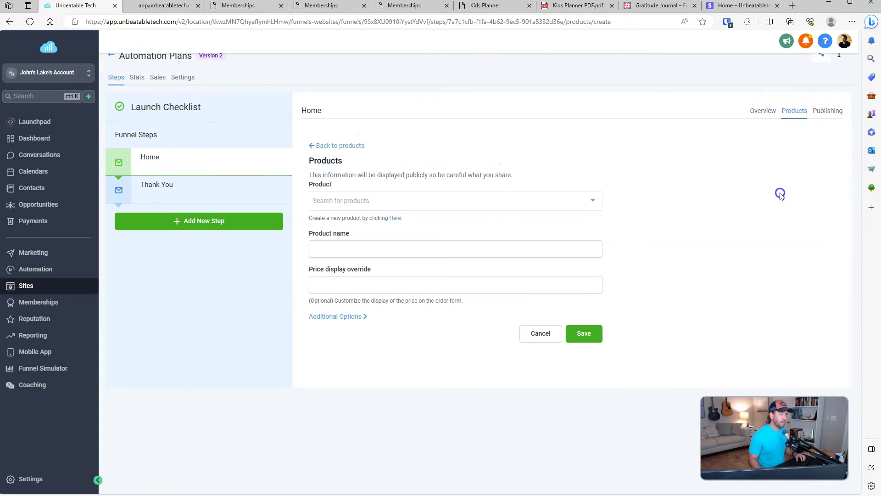
Step: Select Kids Planner with its 4 price as the Home step product
click(455, 225)
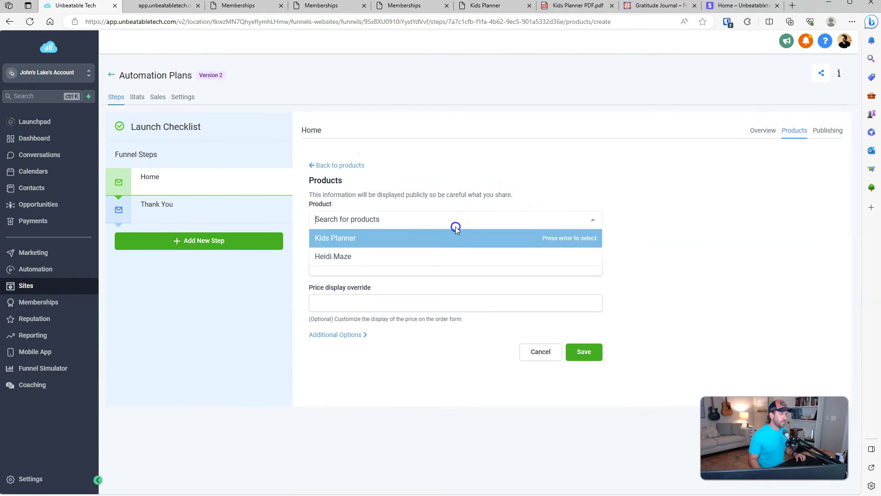
click(339, 239)
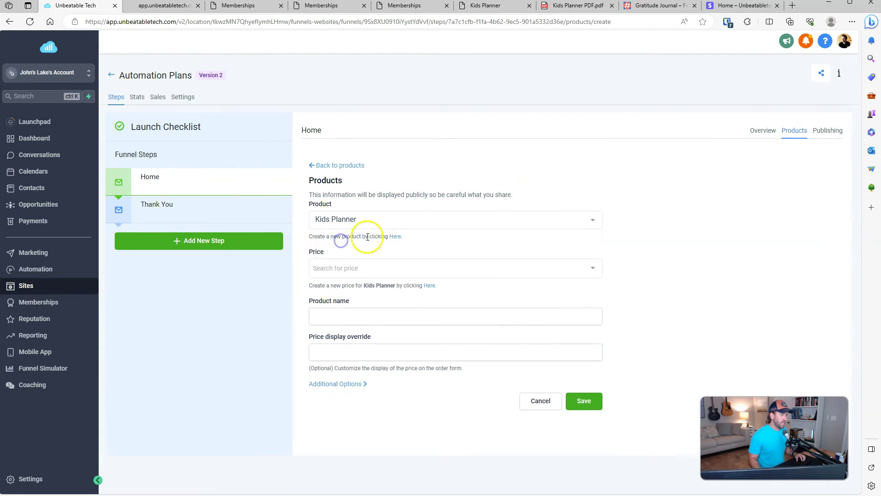
click(418, 263)
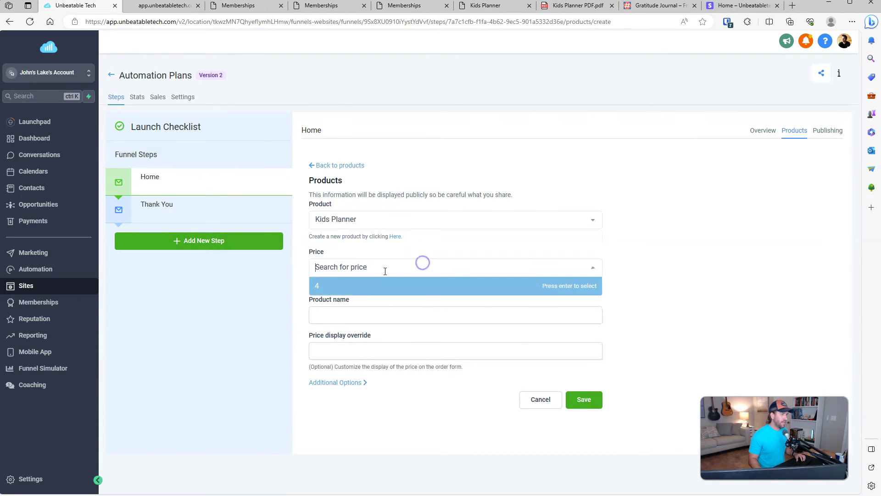
click(342, 292)
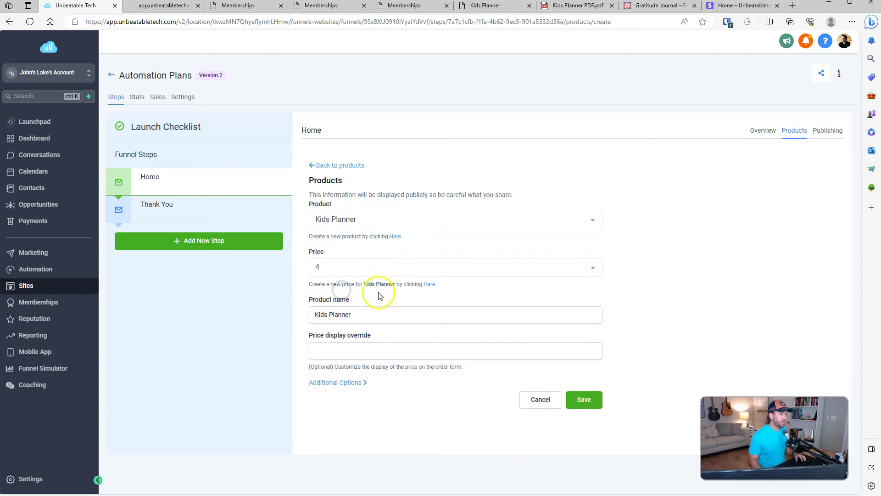
click(353, 382)
scroll(464, 389, down, 1)
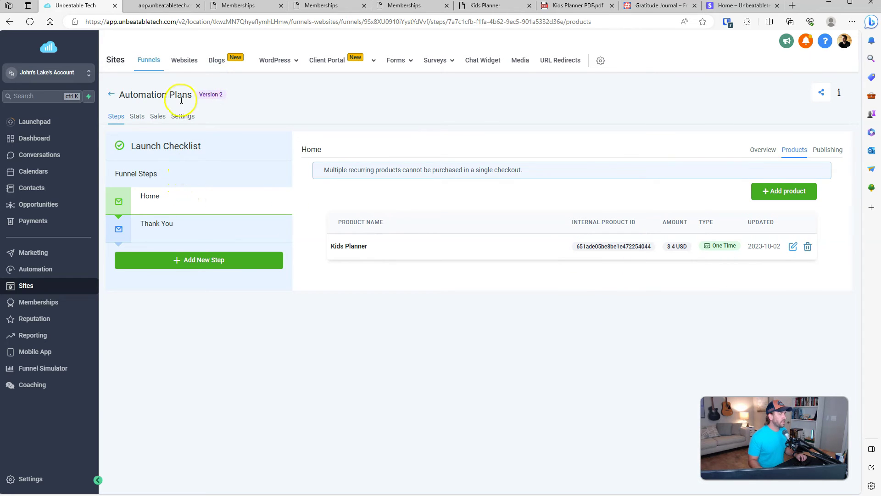
Step: Preview the Home page and verify the checkout popup shows Kids Planner at $4.00
click(763, 150)
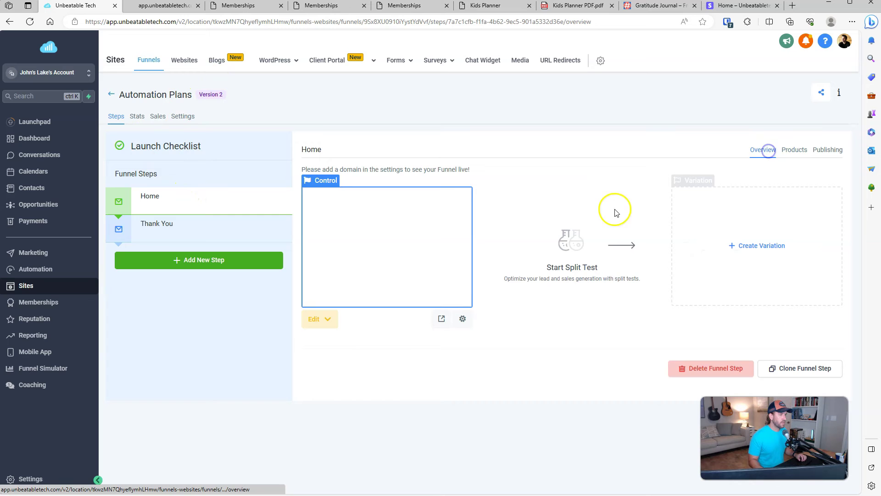
click(442, 316)
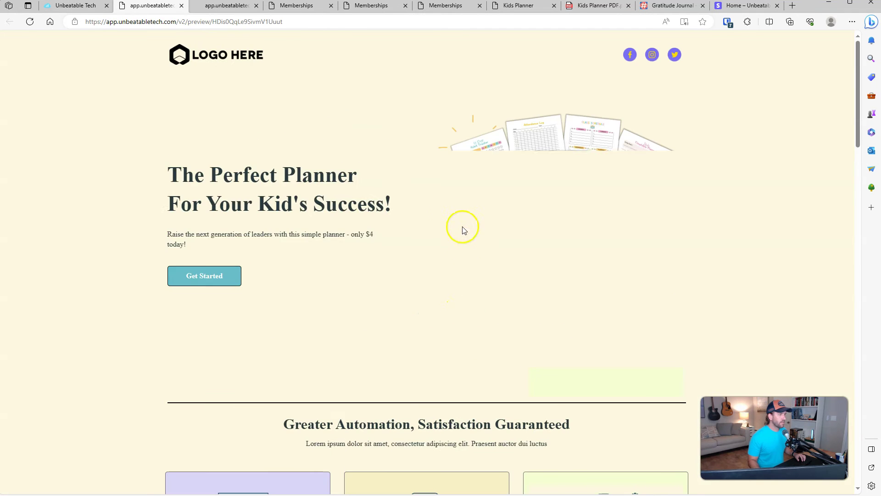
click(214, 285)
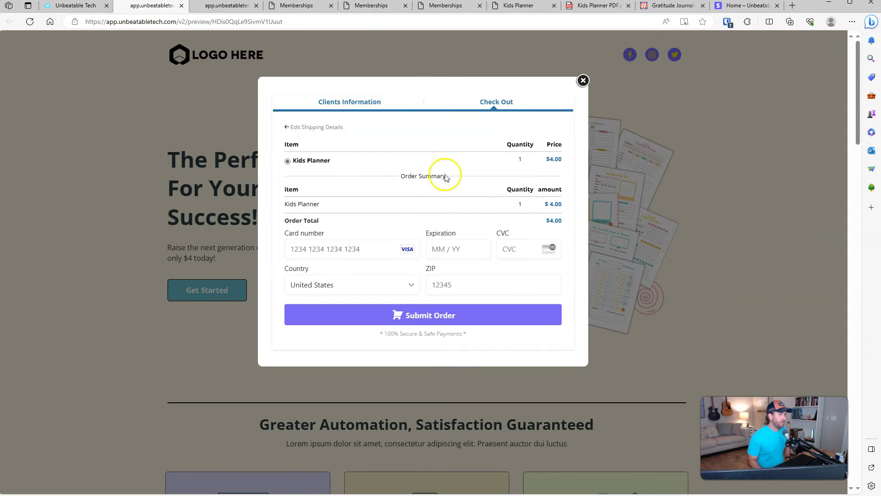
triple_click(319, 159)
triple_click(573, 160)
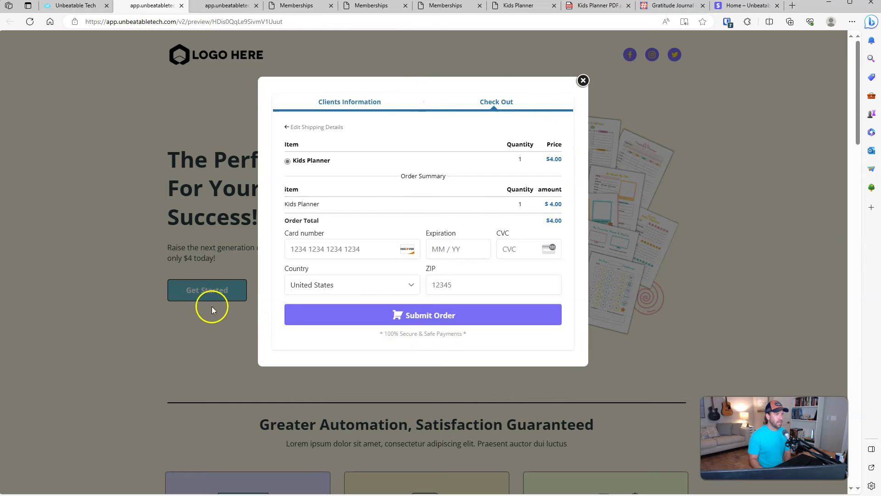
click(584, 80)
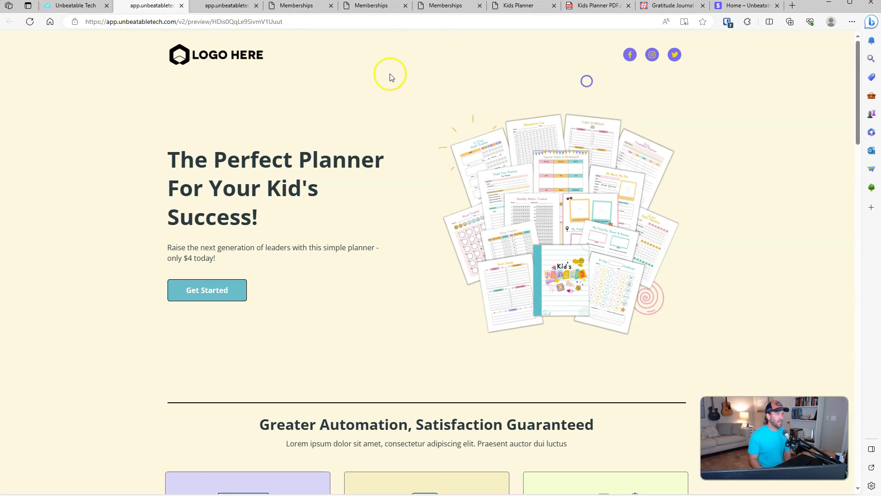
Step: Return to the funnel step and open the Home page in the page builder
click(72, 7)
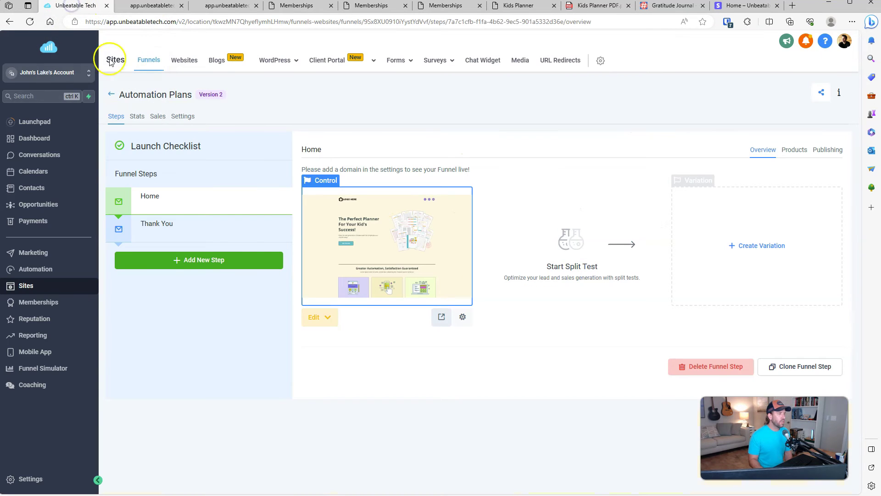
click(321, 318)
click(329, 345)
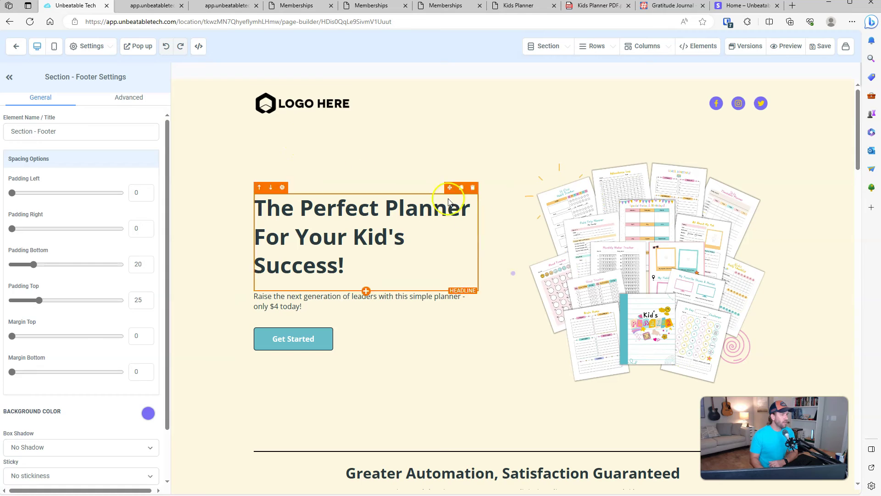
Step: Set the popup's Two Step Order Submit button colour to teal and save the page
scroll(569, 316, down, 1)
scroll(569, 316, down, 15)
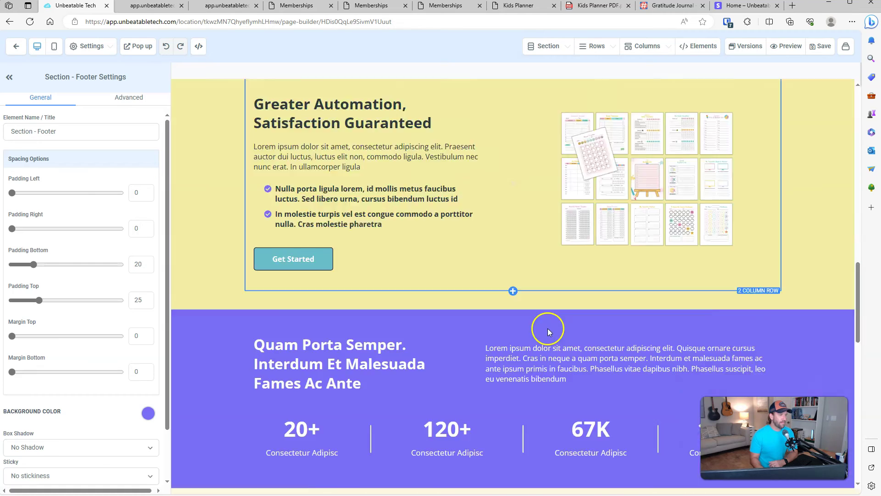
scroll(542, 321, up, 12)
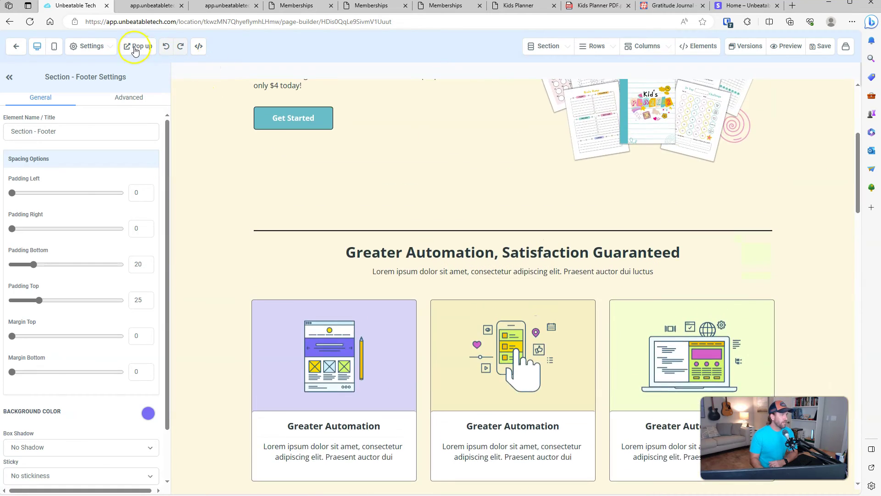
click(138, 46)
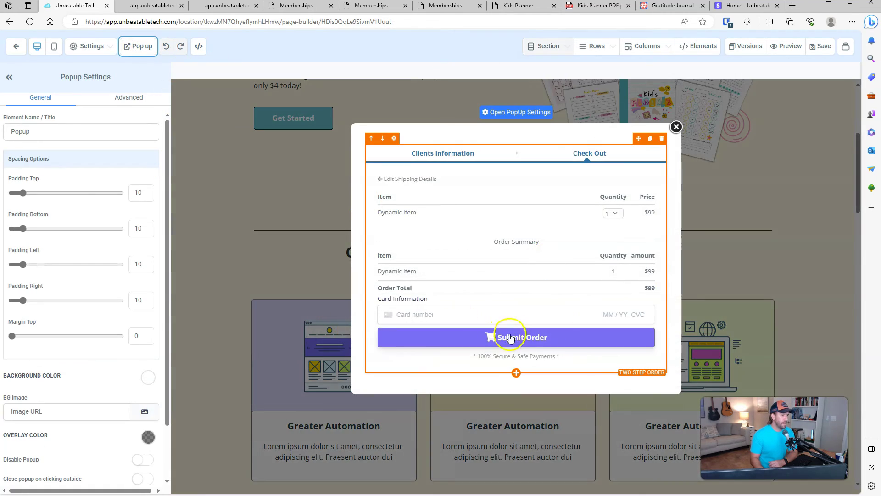
click(488, 345)
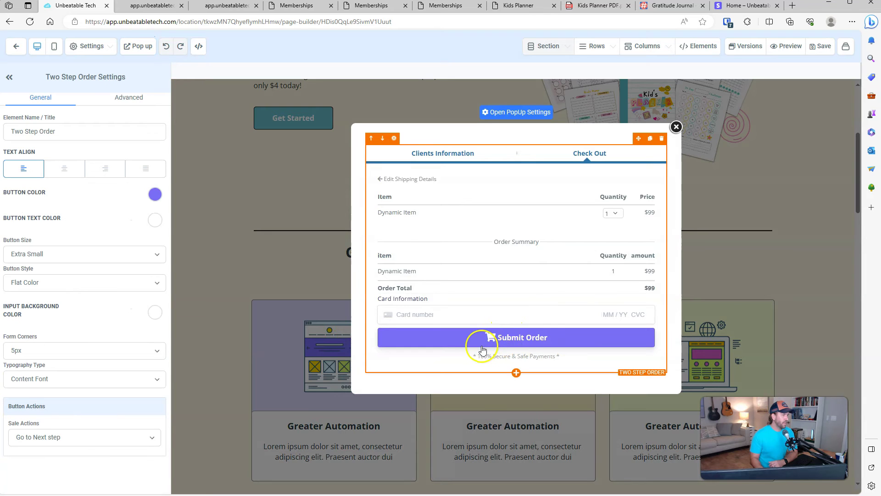
click(155, 194)
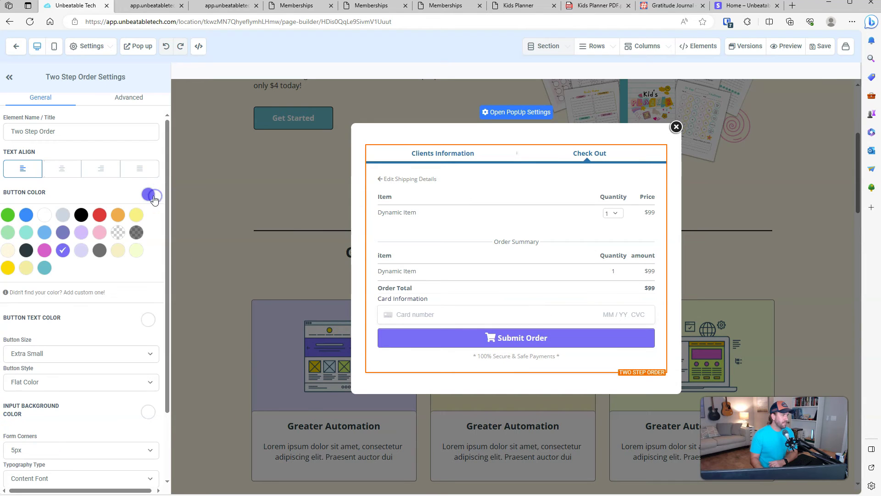
click(45, 267)
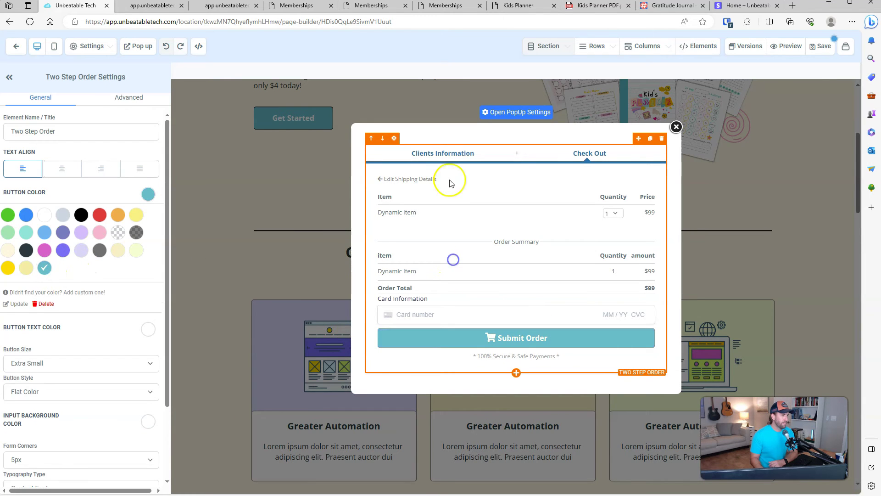
click(147, 197)
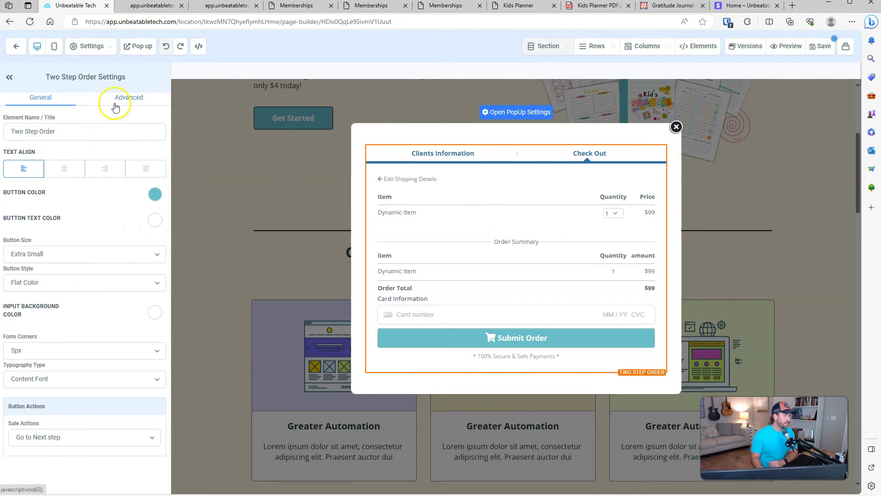
click(822, 52)
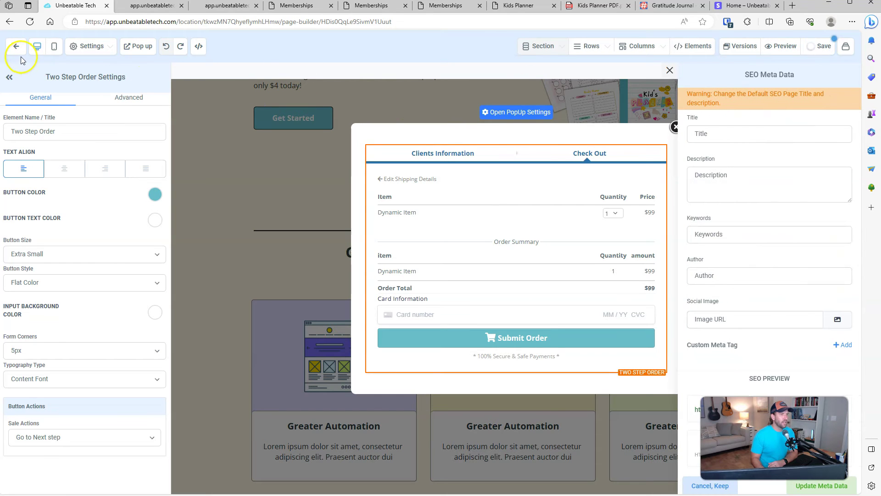
Step: Pick the Thank You page from the funnel pages dropdown in the toolbar
click(848, 50)
click(845, 51)
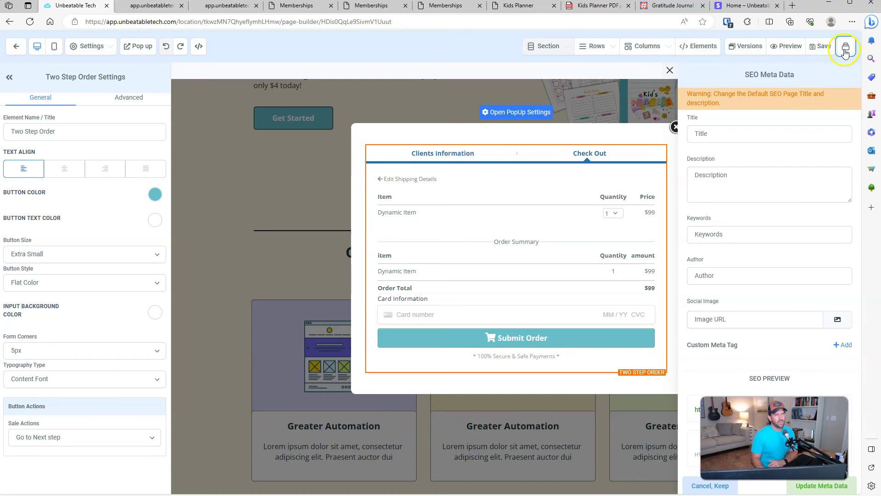
click(846, 48)
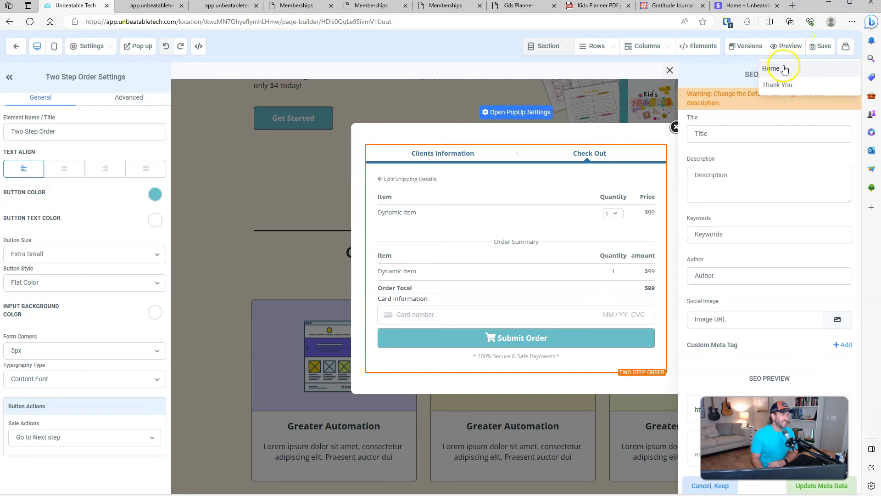
click(785, 86)
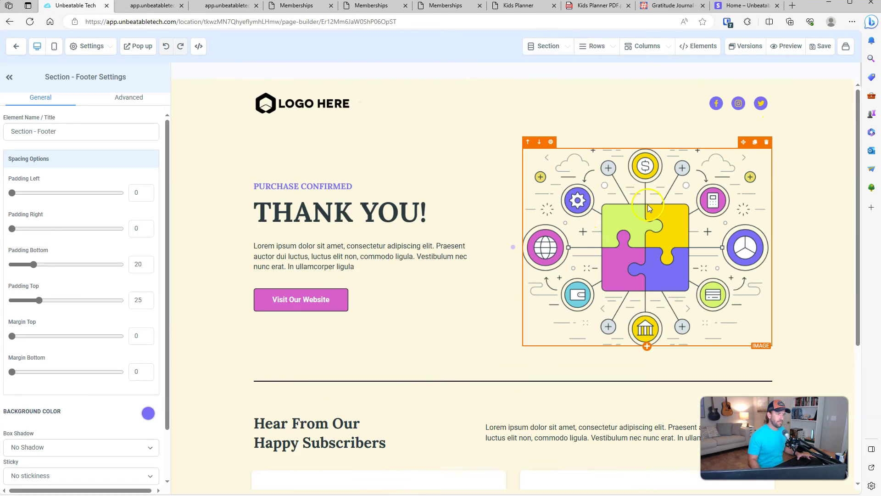
Step: Replace the placeholder paragraph with 'Please check your email for your access instructions'
scroll(668, 230, down, 5)
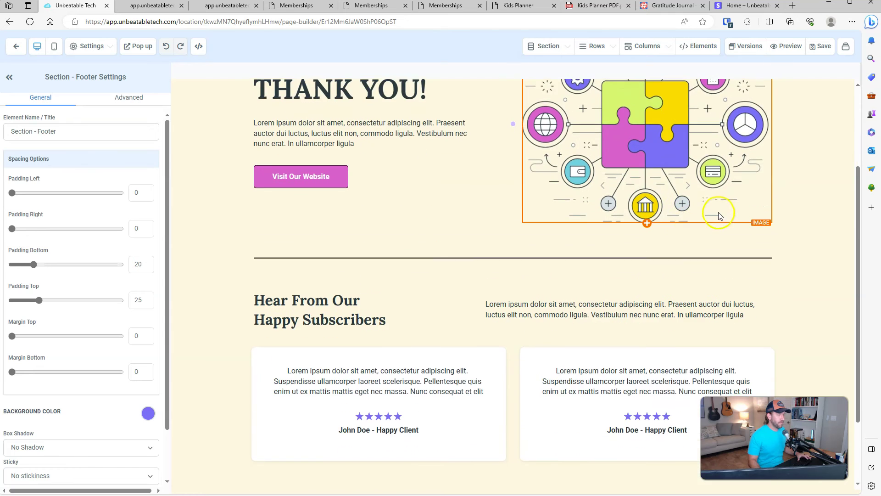
scroll(551, 230, up, 5)
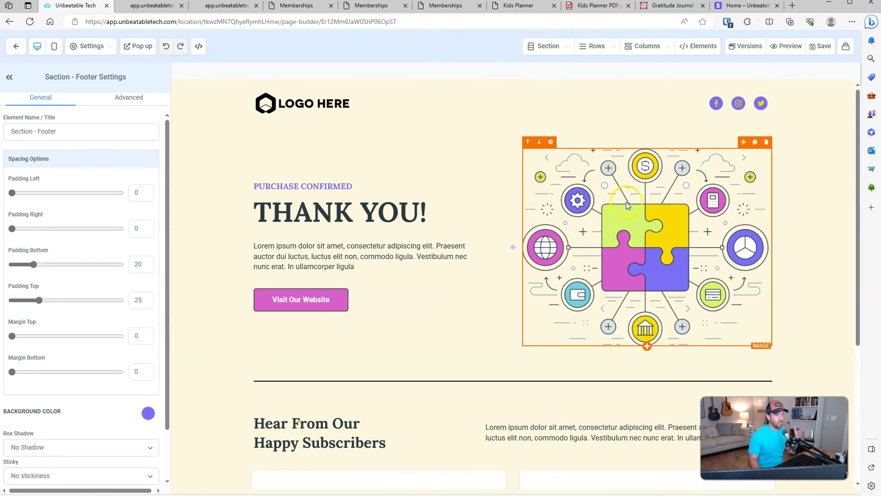
click(628, 219)
triple_click(296, 257)
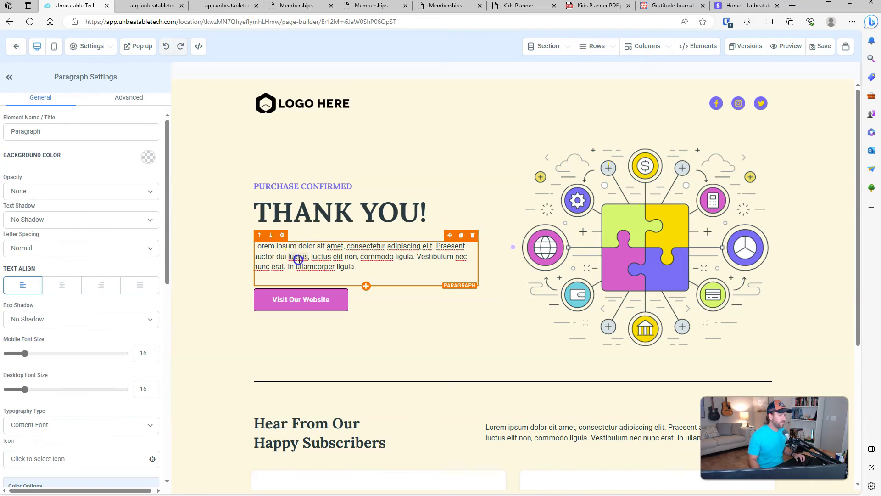
text(Pl)
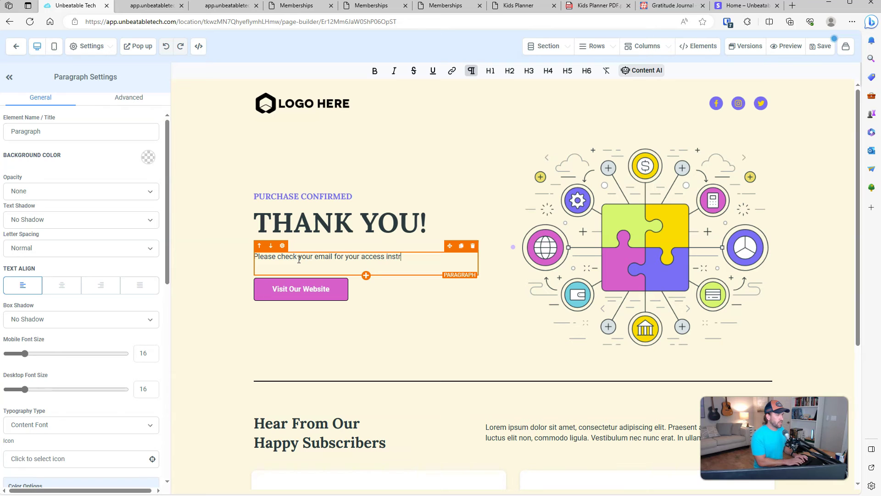
Step: Swap the puzzle illustration for Kids planner listing image.png from the Kids Planner Template folder
click(689, 258)
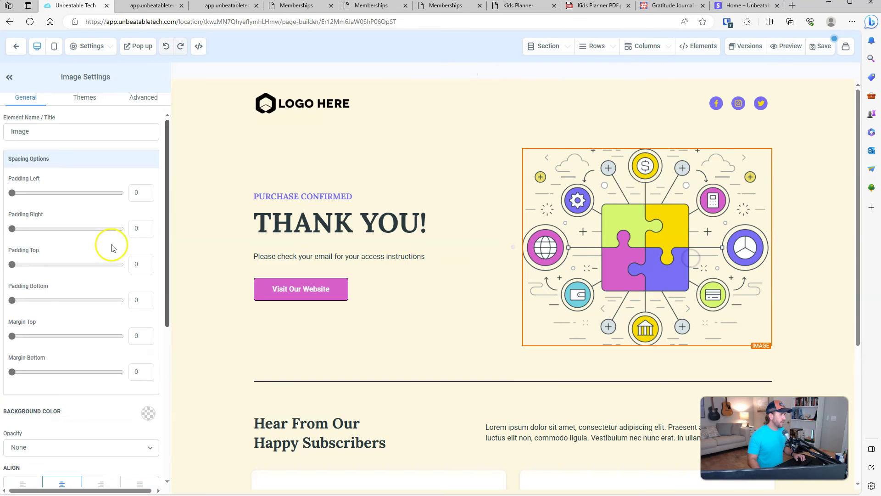
scroll(143, 220, down, 5)
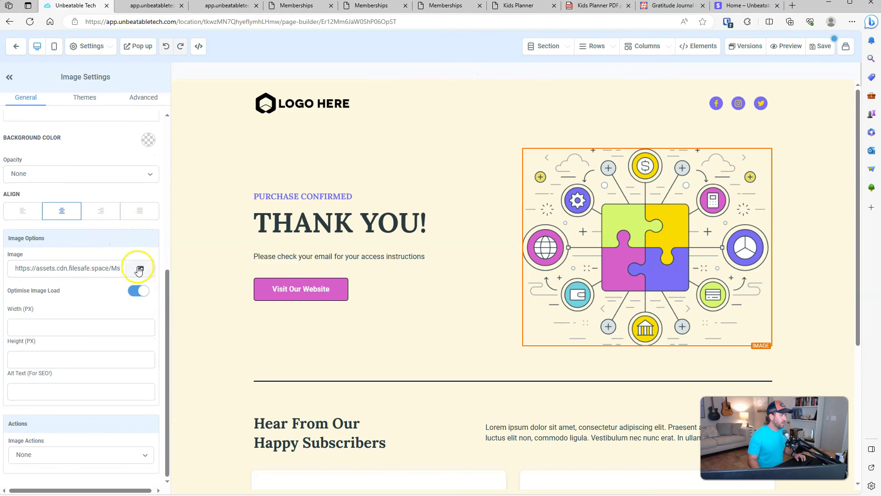
click(146, 268)
double_click(65, 181)
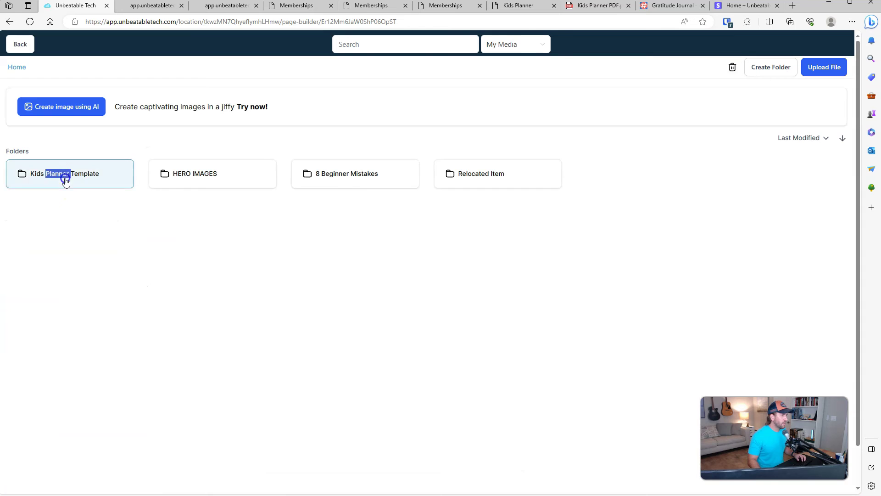
click(370, 200)
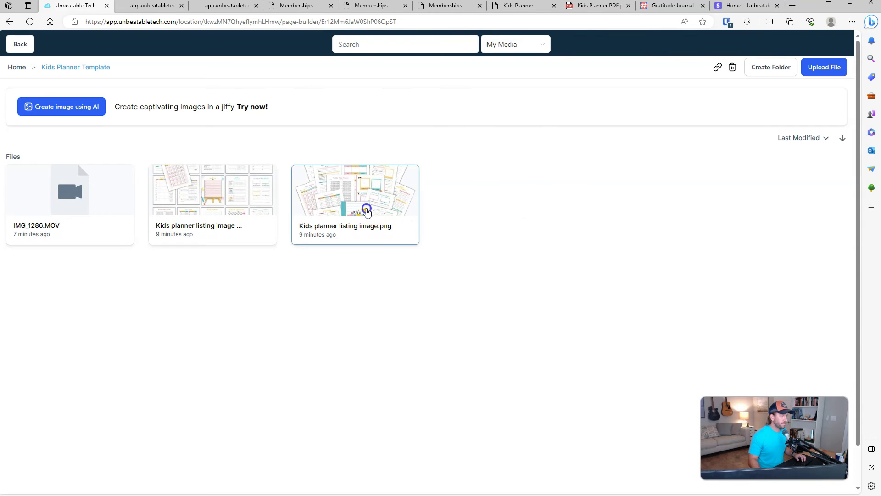
click(366, 207)
Step: Change the Visit Our Website button label to 'Download the Planner directly'
click(299, 315)
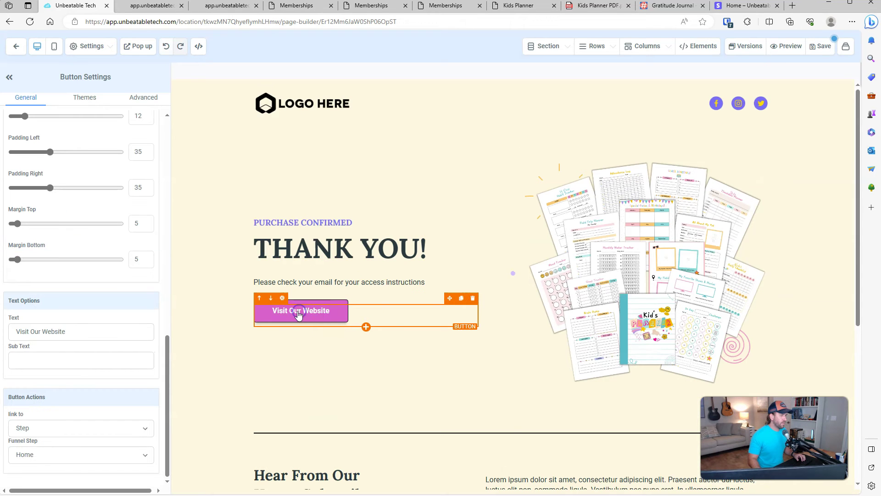
click(61, 334)
triple_click(61, 333)
text(D)
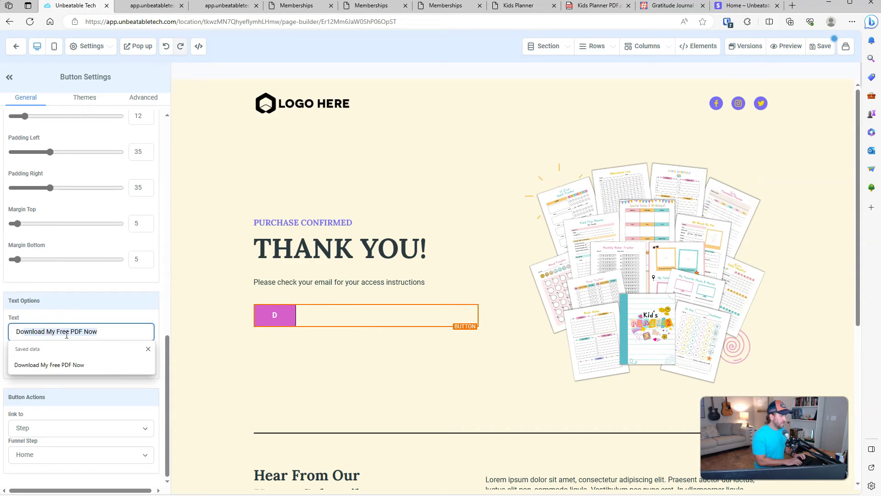
text(ownload the PLanne)
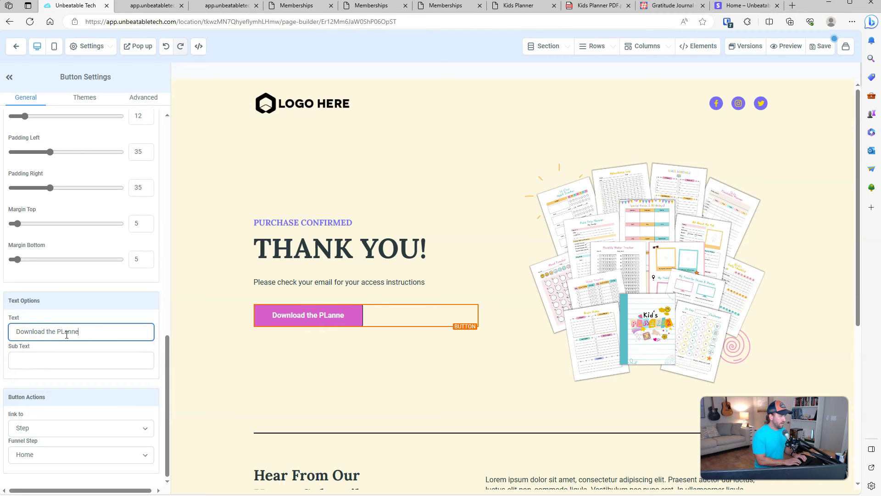
text(r directly)
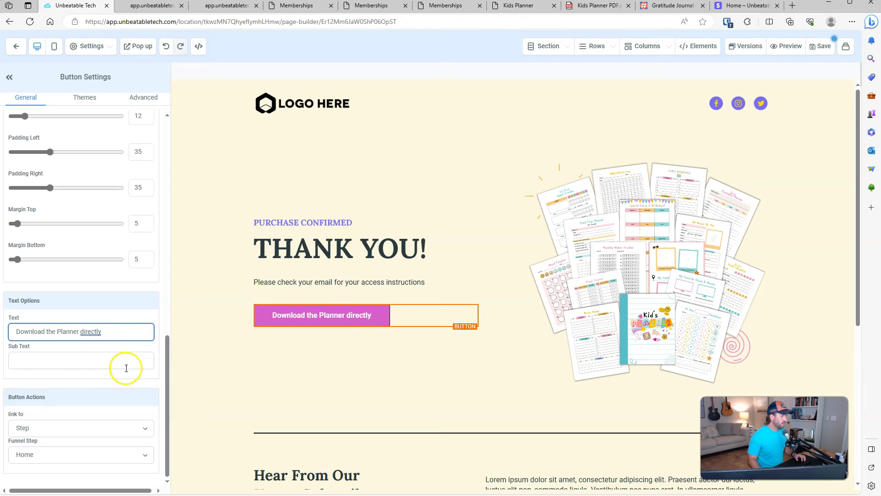
click(65, 431)
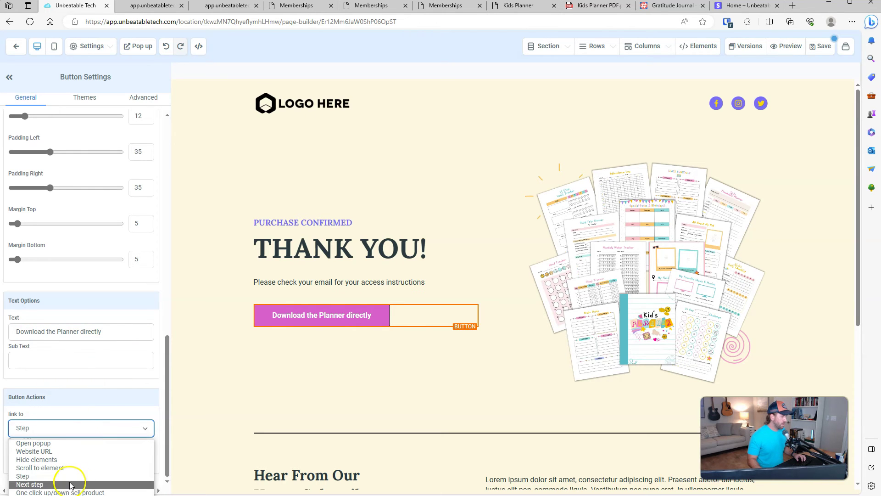
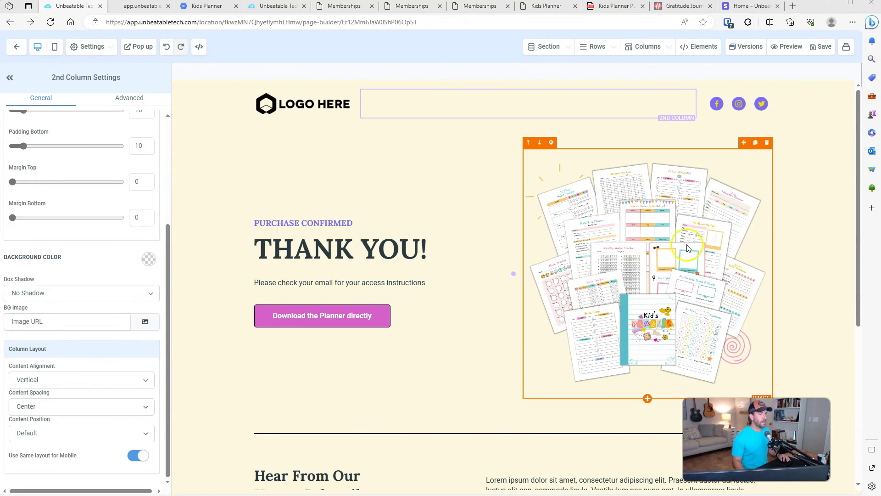
Step: Scroll down and back up to review the finished thank-you page
scroll(735, 230, down, 5)
scroll(764, 193, up, 5)
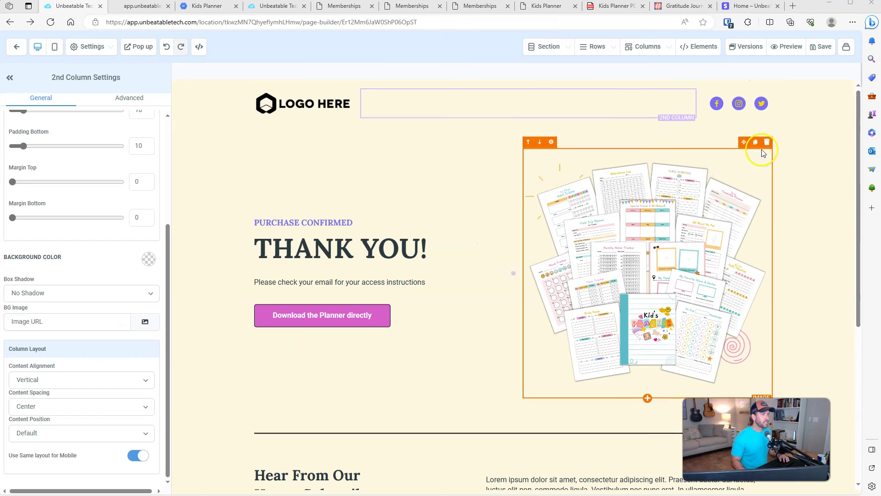
Step: Leave the page builder and bring the whiteboard's sales-funnel Portal section into view
click(20, 51)
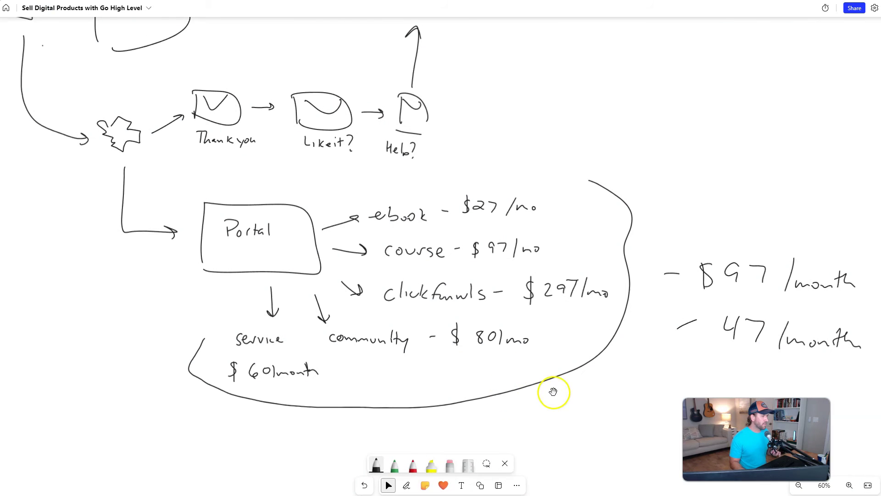
scroll(553, 390, up, 3)
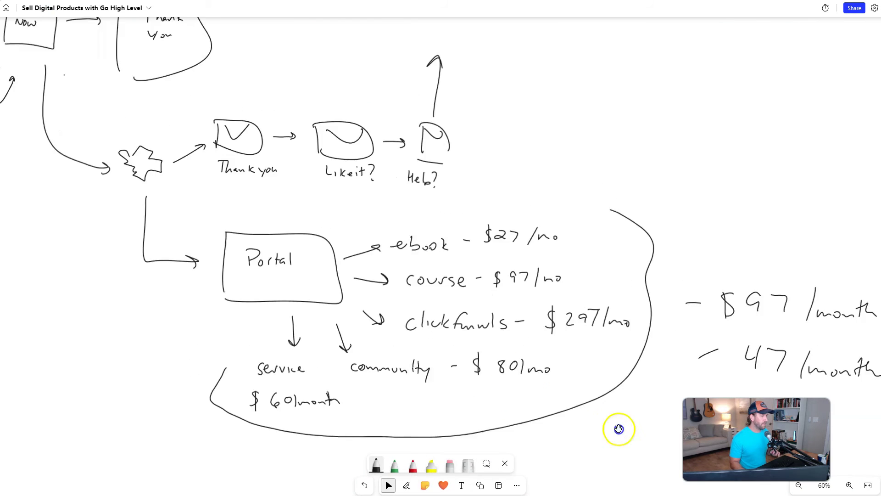
mouse_move(579, 194)
mouse_down()
mouse_move(761, 284)
mouse_move(836, 300)
mouse_up()
drag(638, 258, 641, 241)
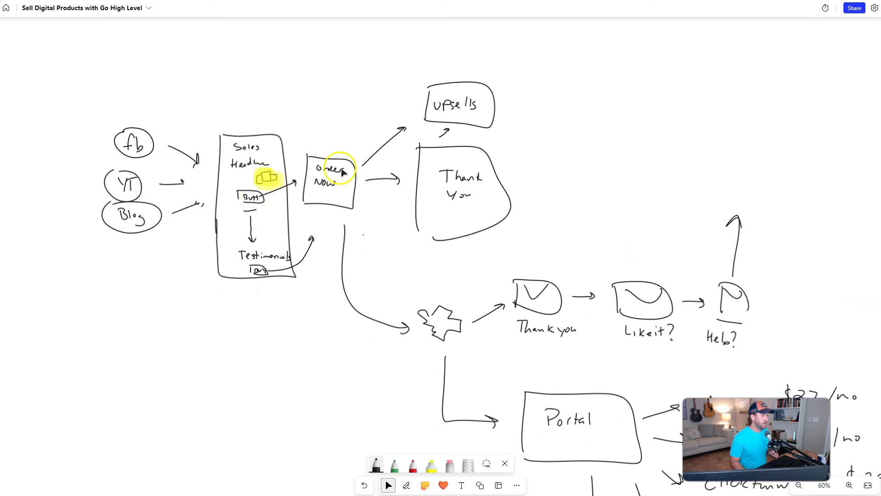
drag(377, 247, 351, 246)
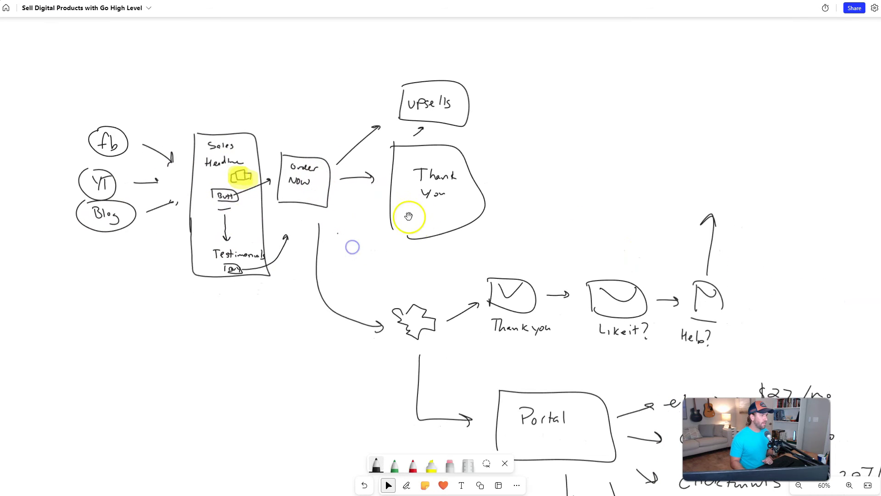
drag(627, 199, 491, 73)
click(287, 190)
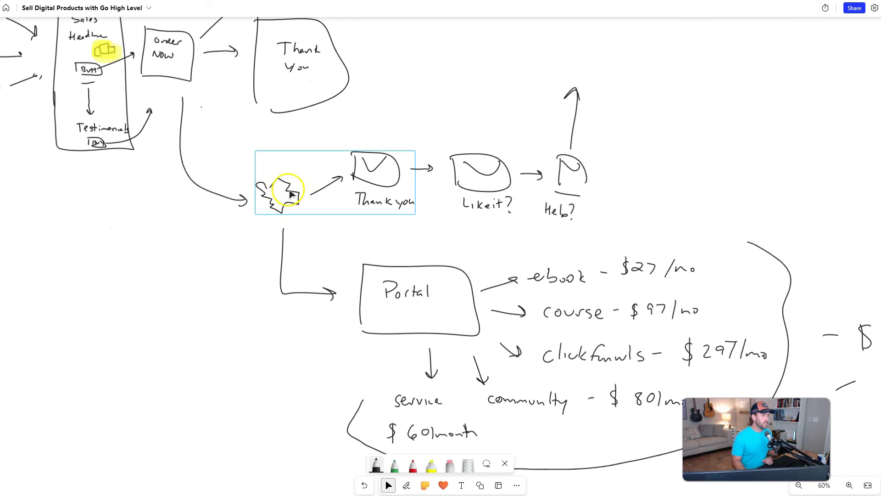
click(264, 263)
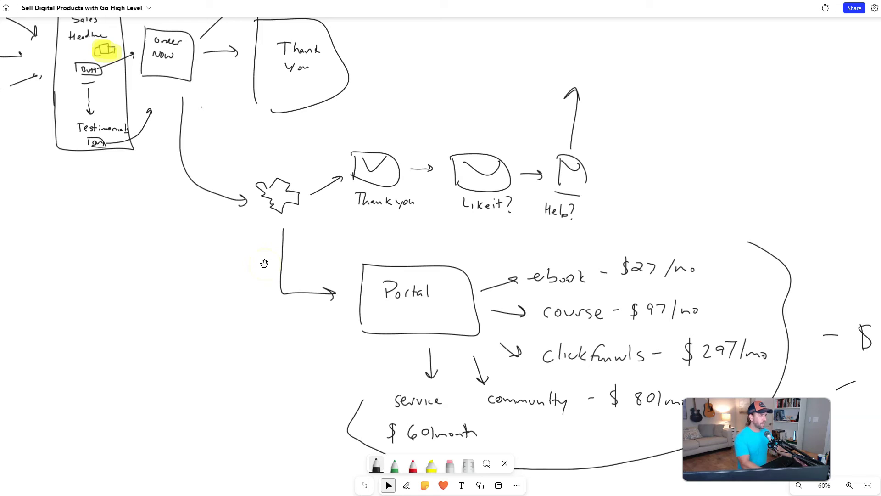
Step: Trace the Portal path and the Thank you, Like it?, Help? email row in yellow highlighter
click(407, 485)
click(432, 465)
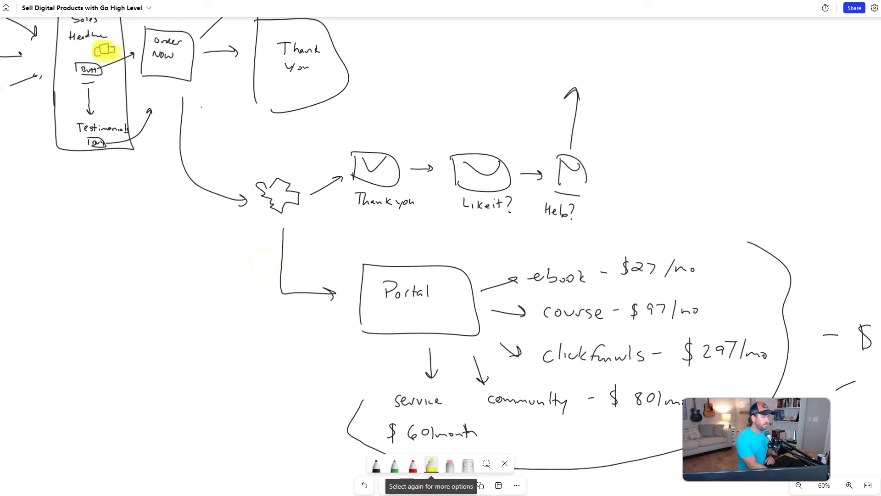
drag(283, 225, 282, 295)
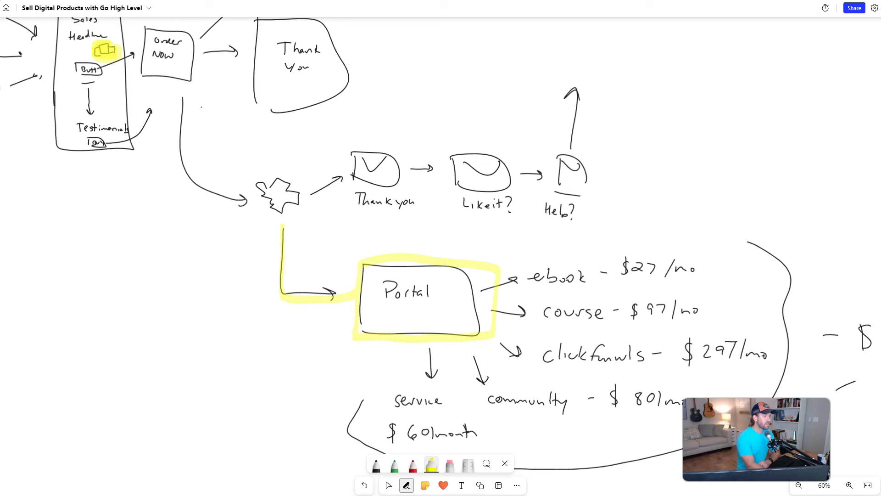
drag(367, 146, 597, 154)
drag(586, 226, 394, 232)
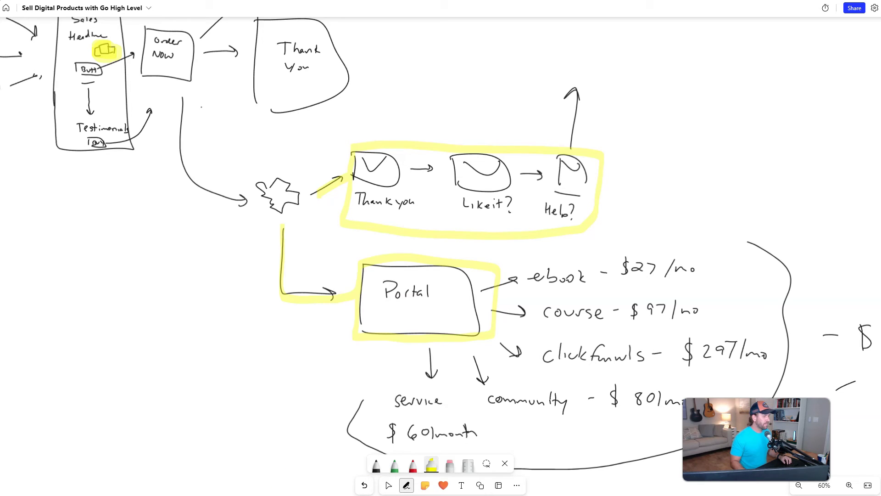
key(alt+Tab)
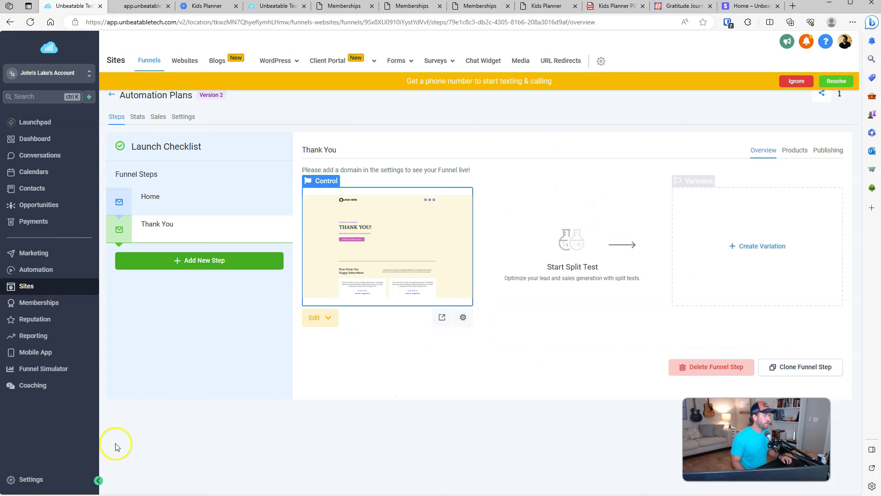
Step: Add a 'Kids Planner' folder under Automation, open it, and begin a new workflow there
click(183, 415)
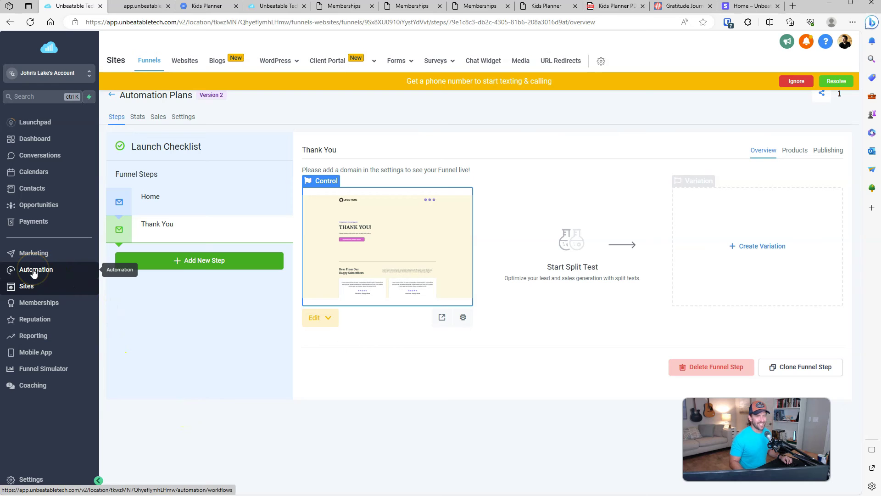
click(34, 273)
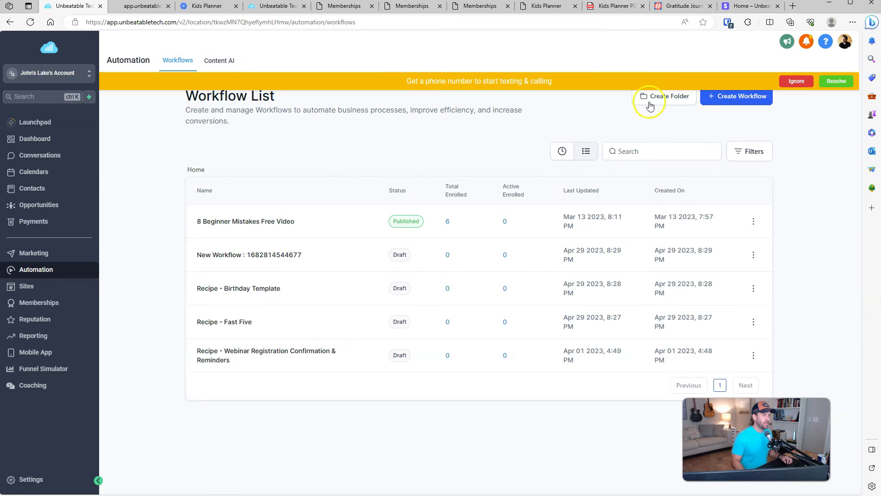
click(661, 98)
click(395, 299)
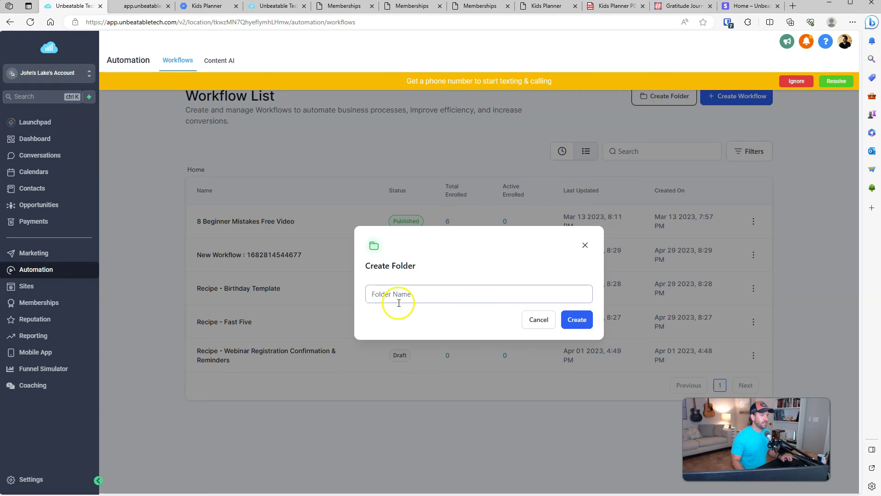
text(Kids Planner)
click(574, 320)
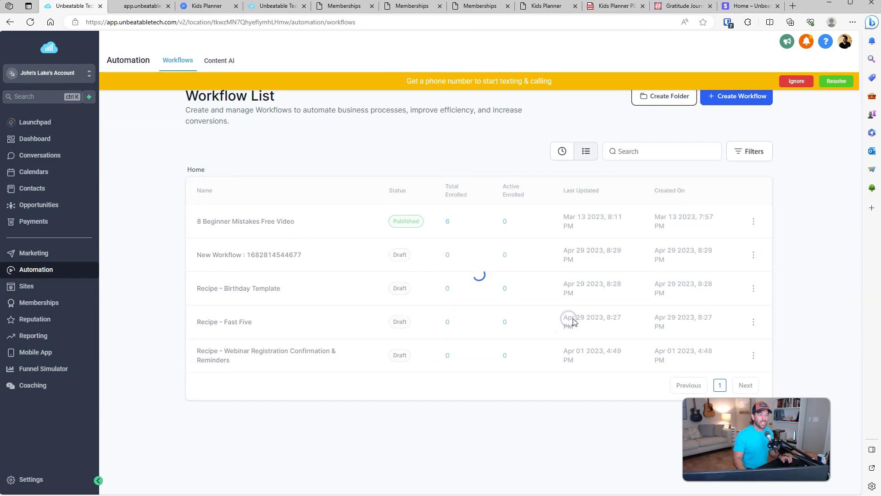
click(231, 222)
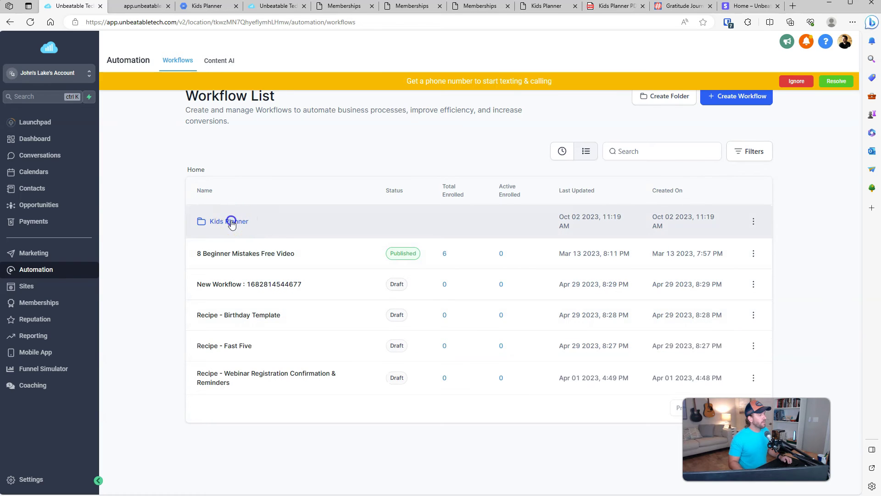
click(479, 301)
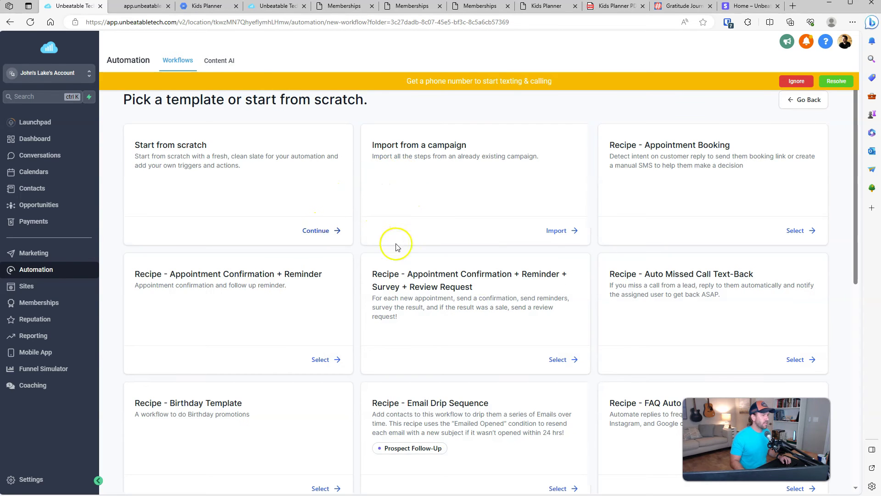
Step: Choose 'Start from scratch' for the workflow, briefly checking the sales-funnel diagram on the whiteboard
scroll(397, 247, down, 10)
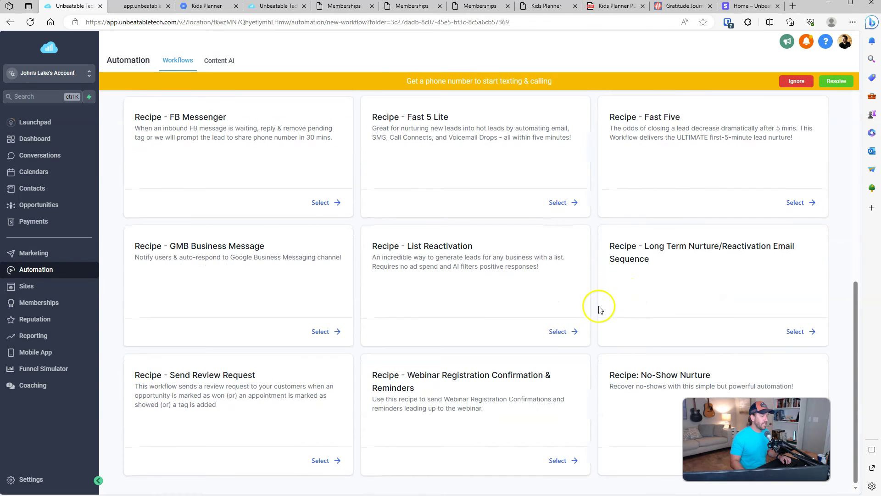
scroll(599, 308, up, 10)
click(304, 232)
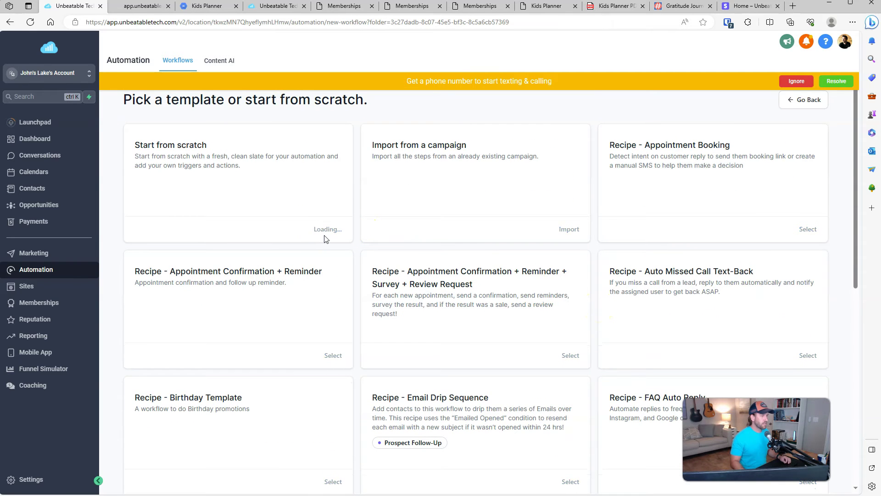
key(alt+Tab)
drag(127, 272, 203, 393)
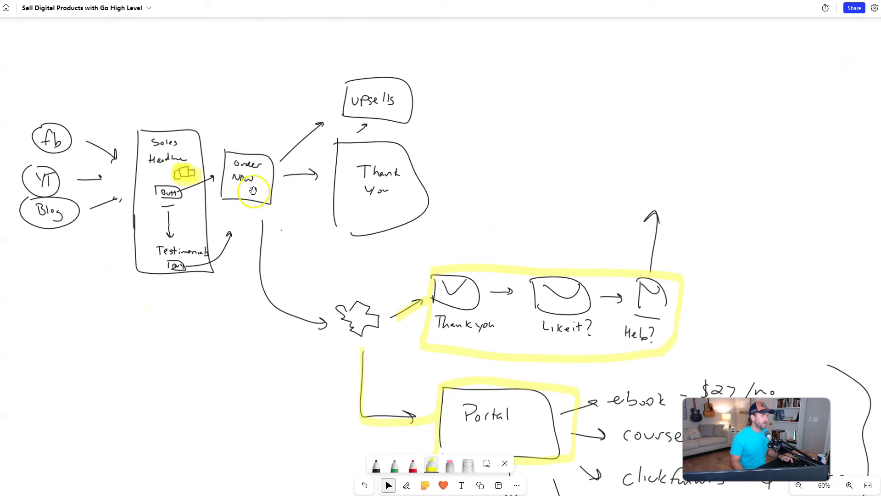
drag(397, 275, 335, 265)
key(alt+Tab)
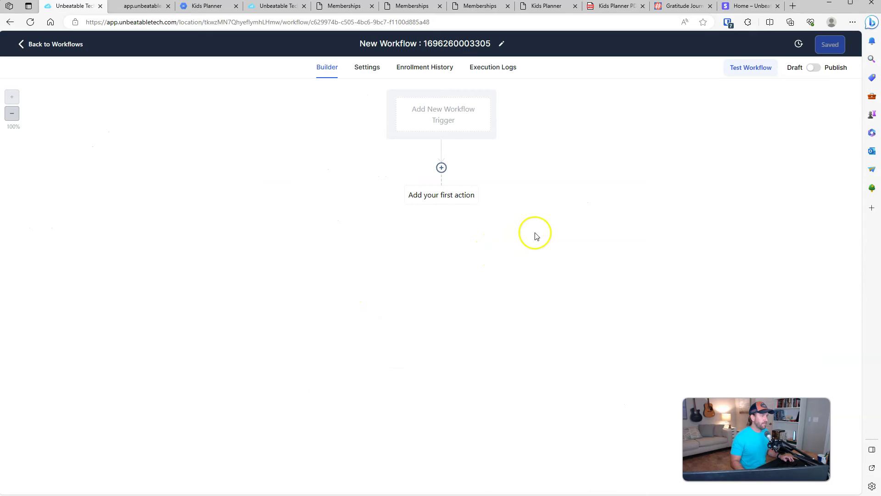
Step: Pick Order Submitted from the Payments section of the trigger list
click(455, 123)
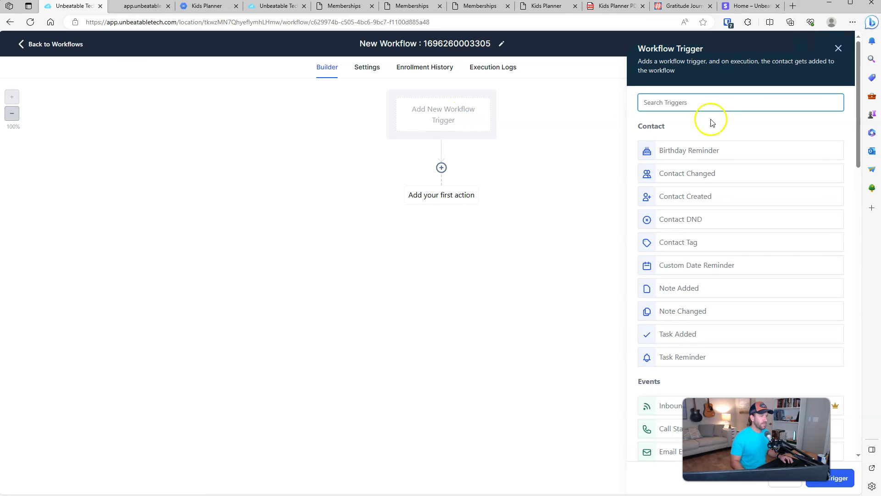
scroll(684, 335, down, 5)
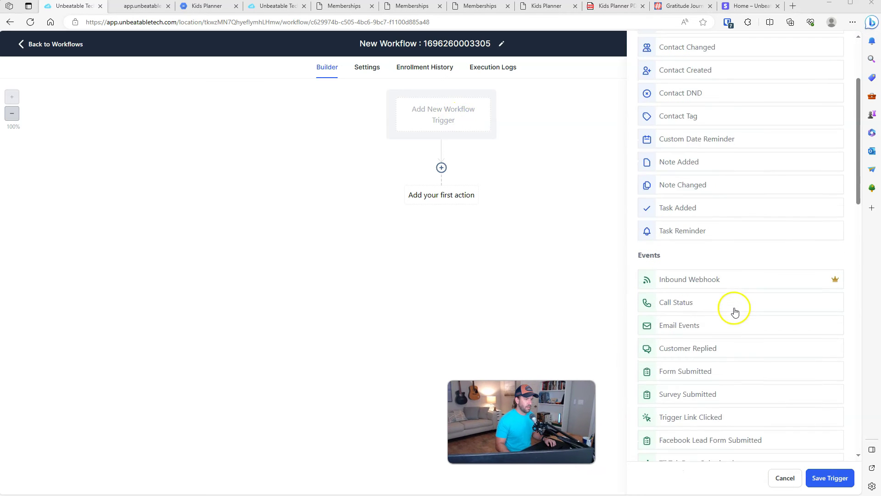
scroll(778, 296, down, 10)
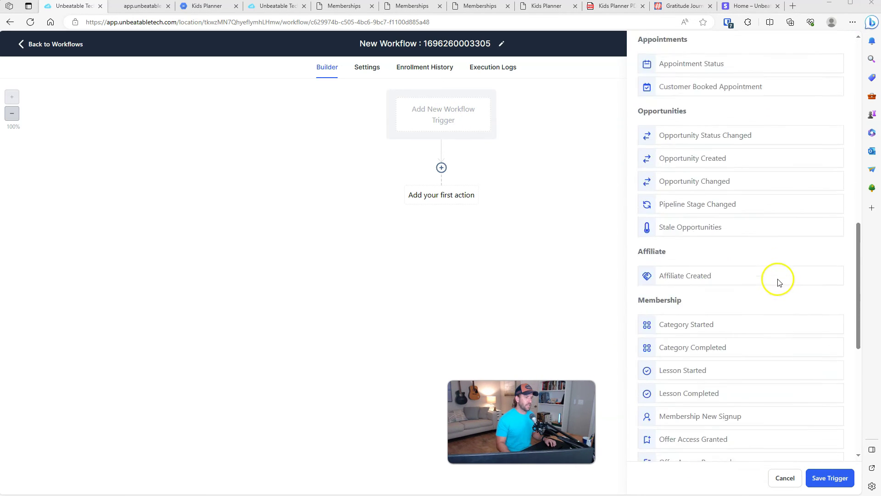
scroll(779, 281, down, 4)
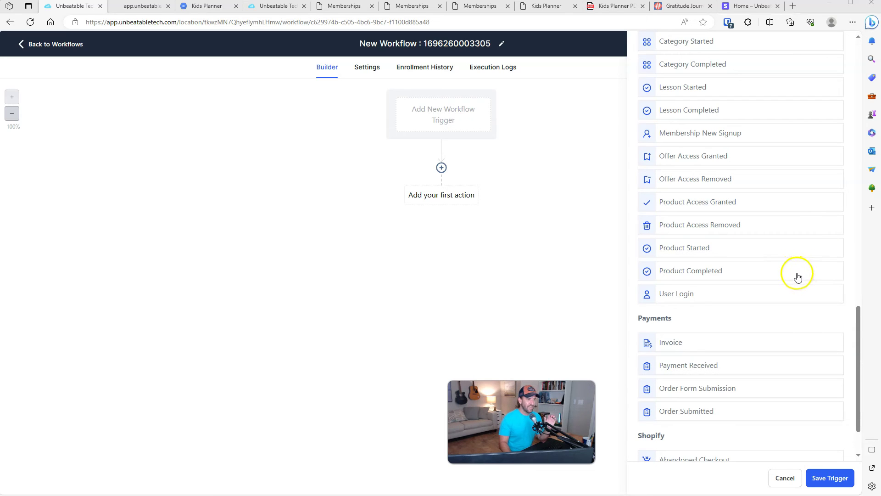
scroll(798, 276, up, 1)
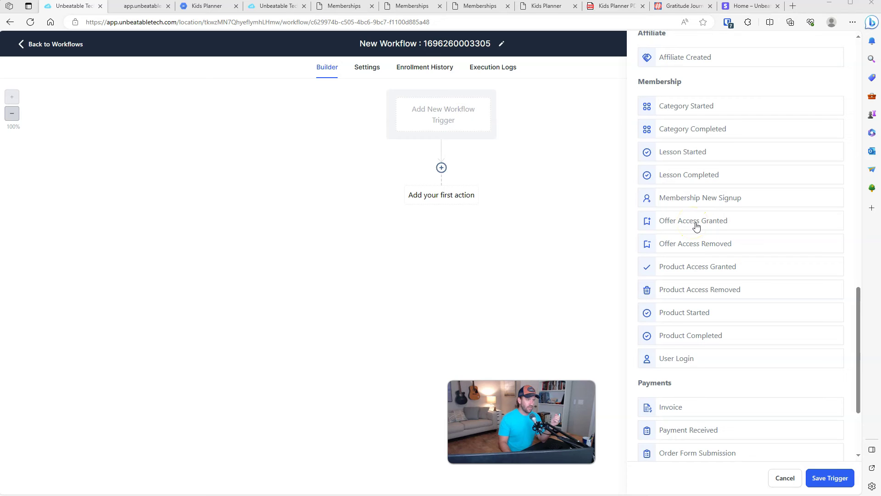
scroll(711, 226, down, 2)
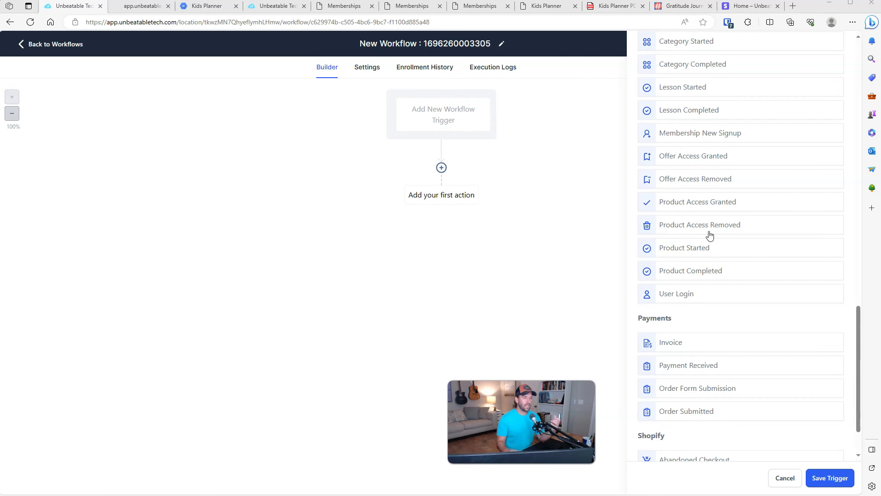
scroll(723, 238, down, 1)
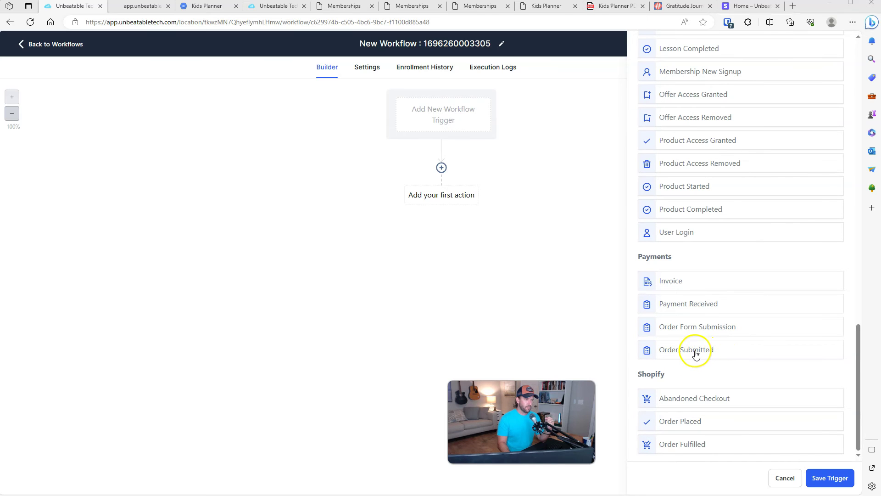
click(710, 353)
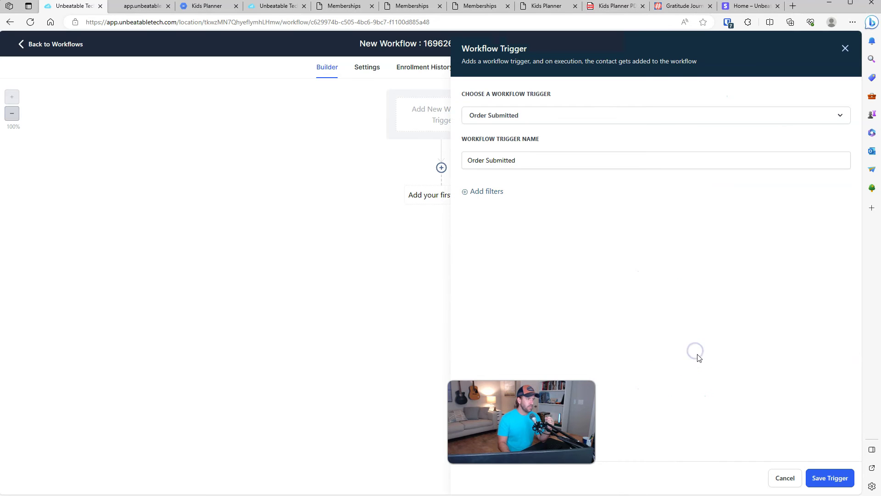
Step: Filter the Order Submitted trigger to an order source that is exactly Order Form
click(487, 193)
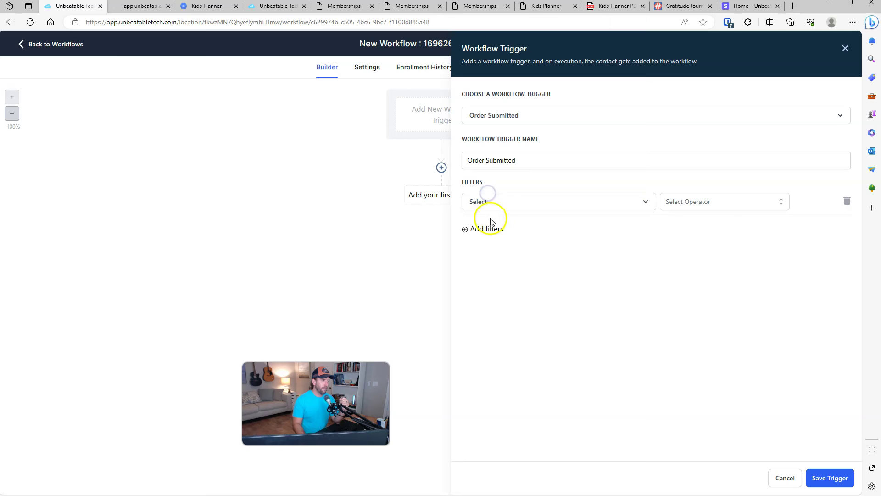
click(505, 203)
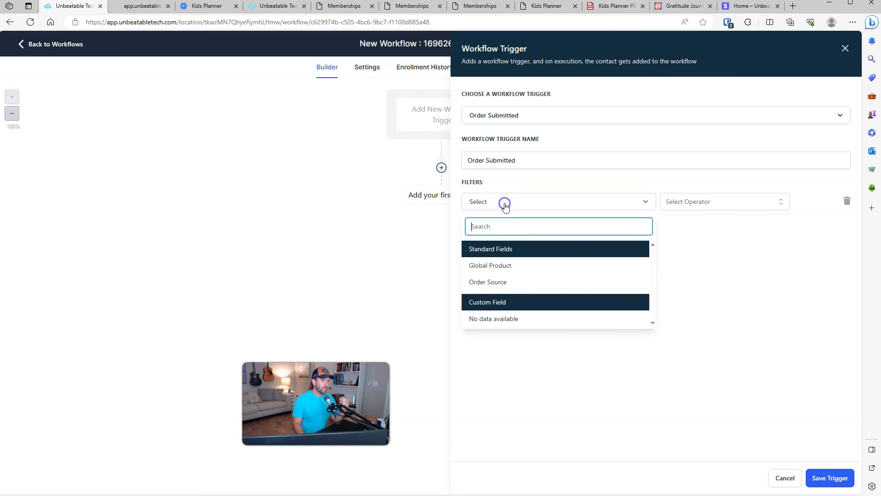
click(512, 284)
click(687, 203)
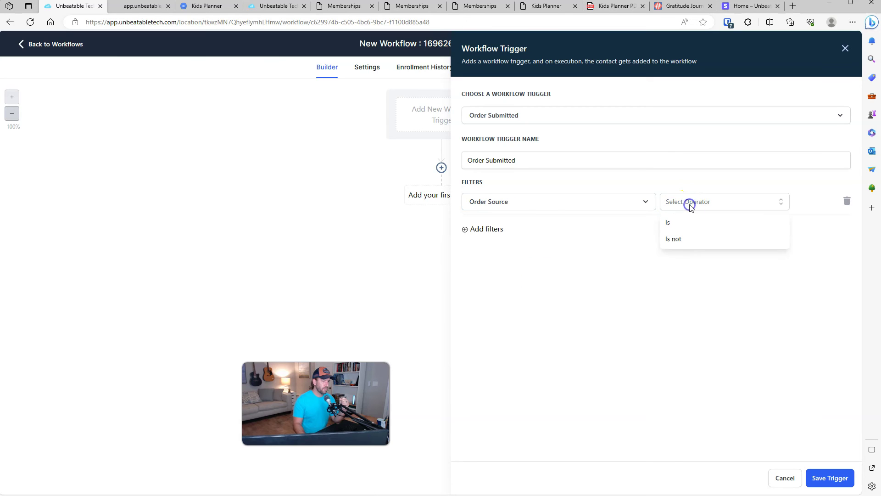
click(682, 221)
click(739, 195)
click(752, 203)
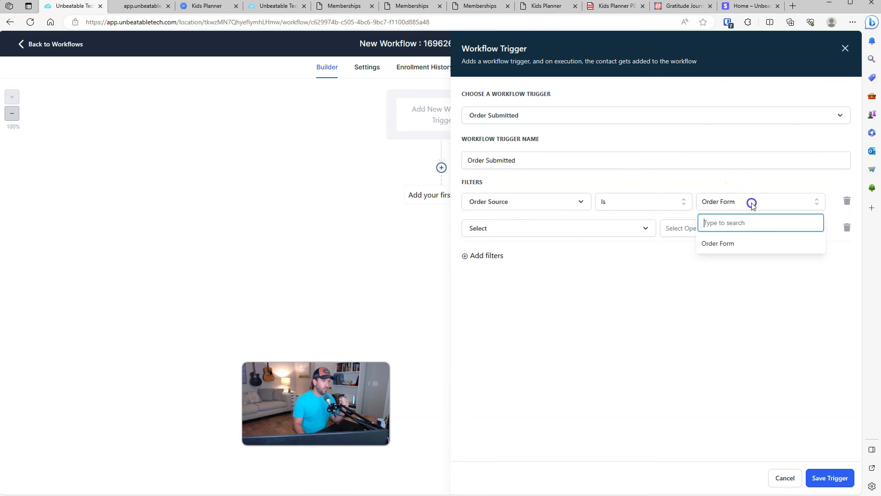
click(747, 205)
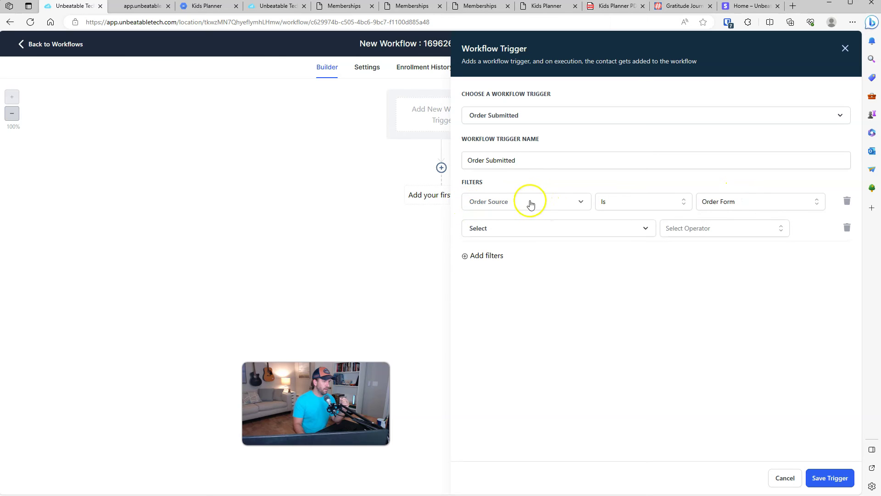
Step: Add a second filter requiring an exact funnel or website match, browsing the funnel list
click(598, 228)
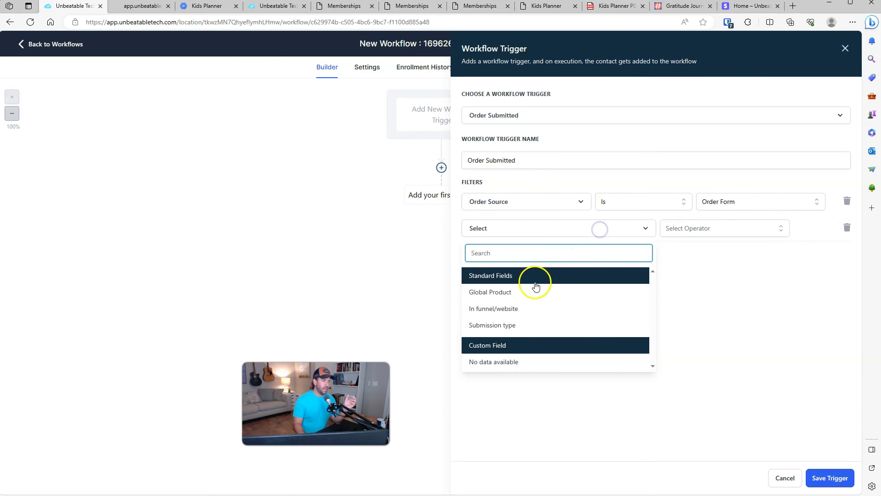
click(506, 310)
click(692, 228)
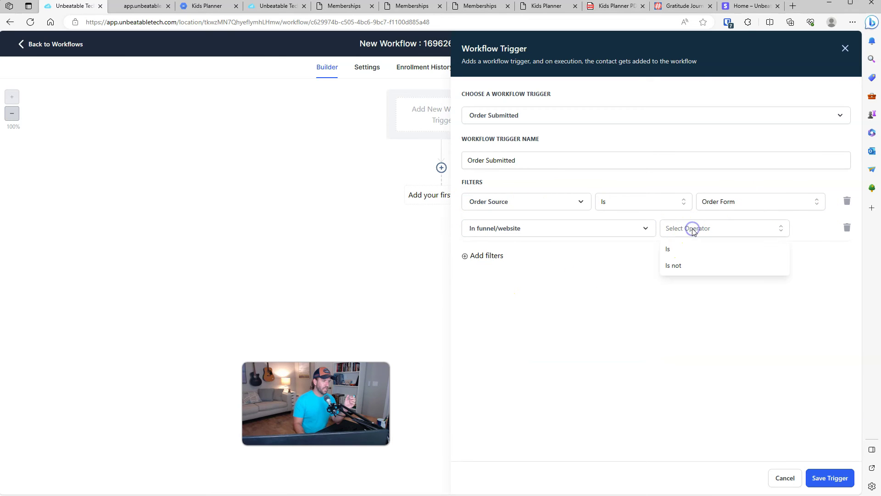
click(683, 252)
click(712, 228)
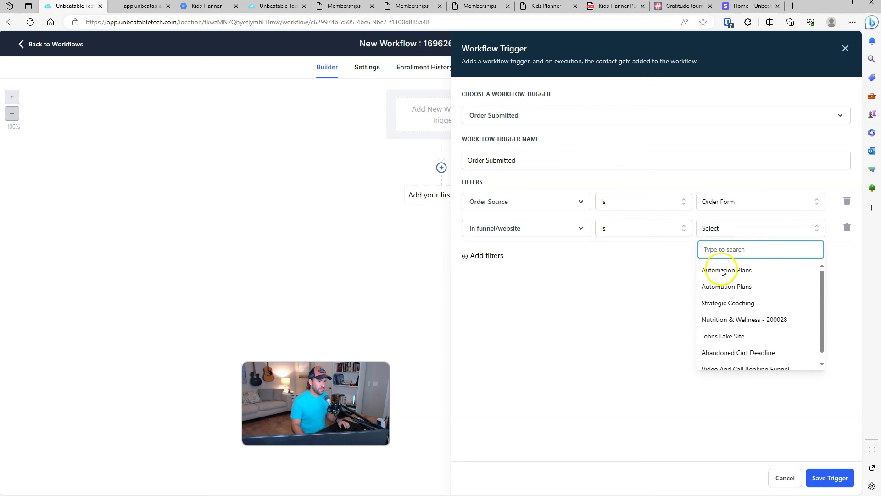
click(663, 290)
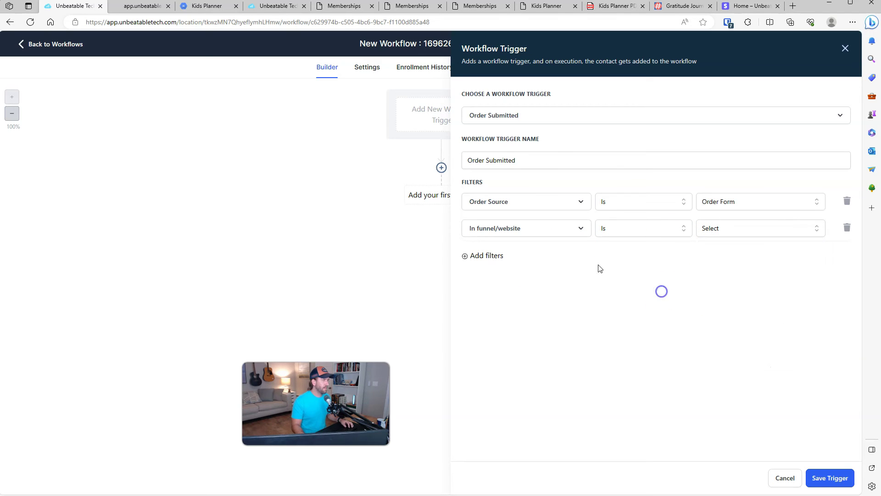
click(727, 236)
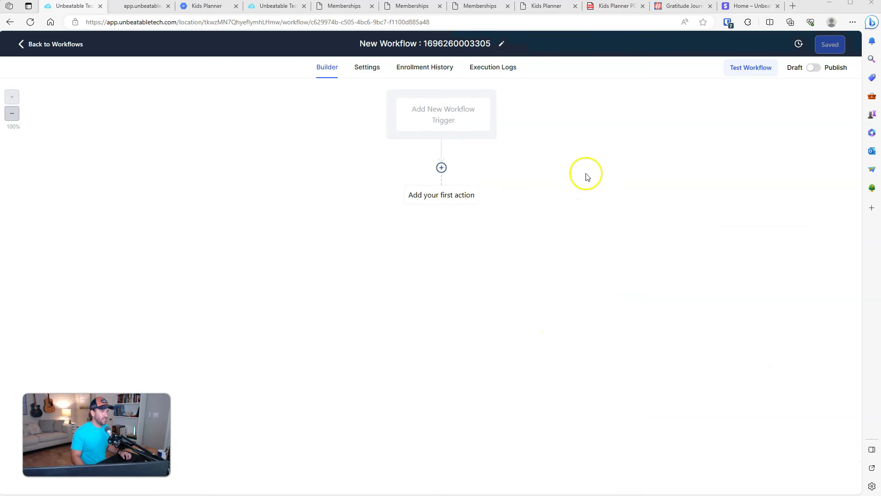
Step: Switch to an Order Form Submission trigger limited to the Automation Plans funnel, confirming the funnel in the funnels list
click(451, 117)
click(695, 108)
text(order)
click(700, 155)
click(493, 193)
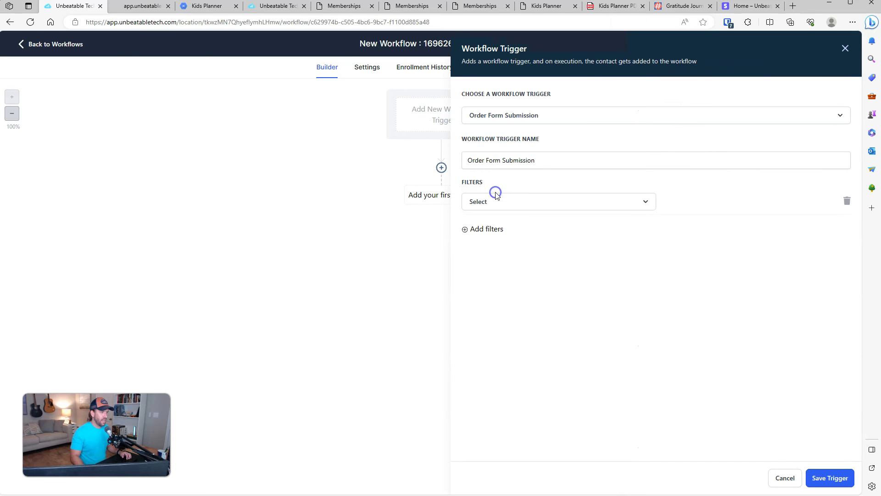
click(494, 202)
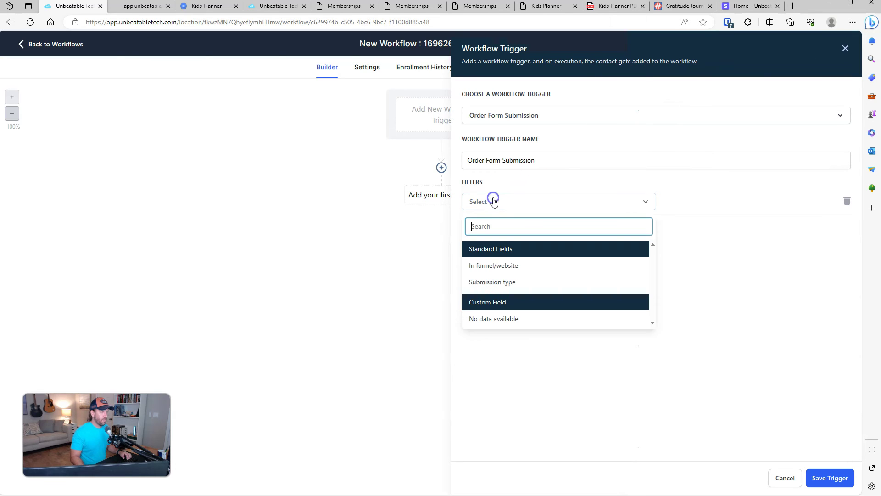
click(479, 266)
click(695, 201)
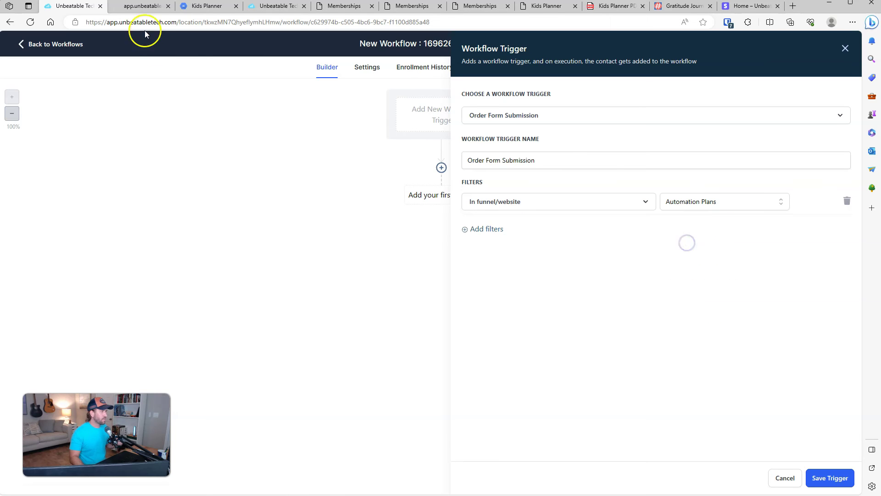
click(275, 7)
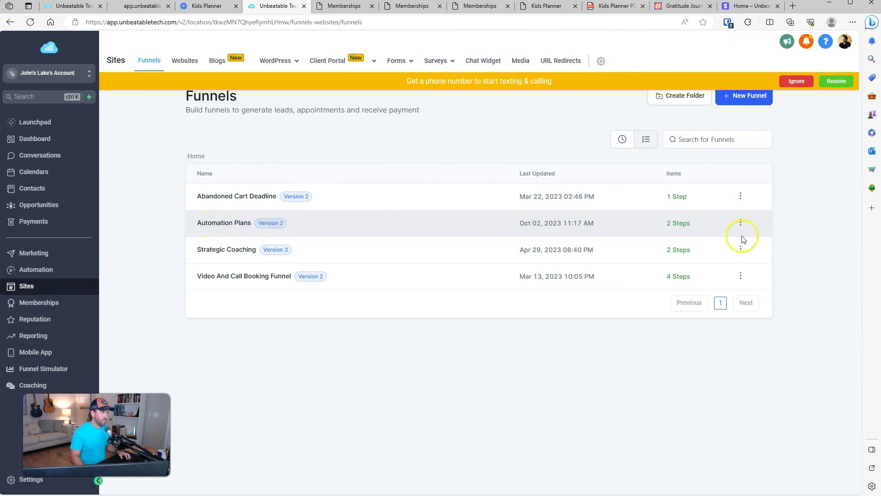
click(741, 223)
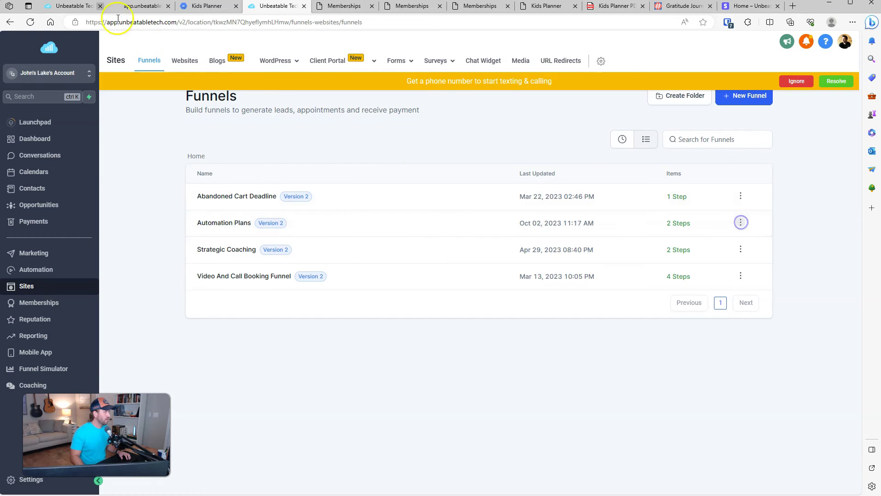
click(65, 6)
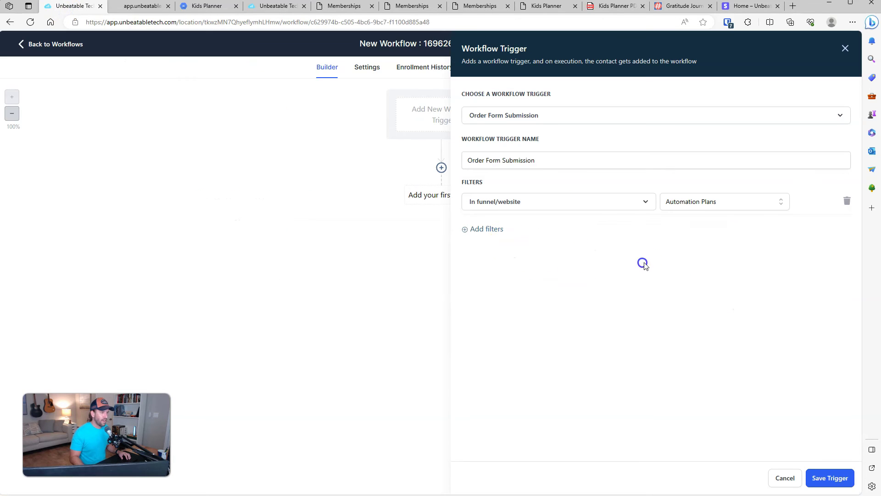
Step: Try a submission-type filter, remove it, and save the trigger
click(486, 231)
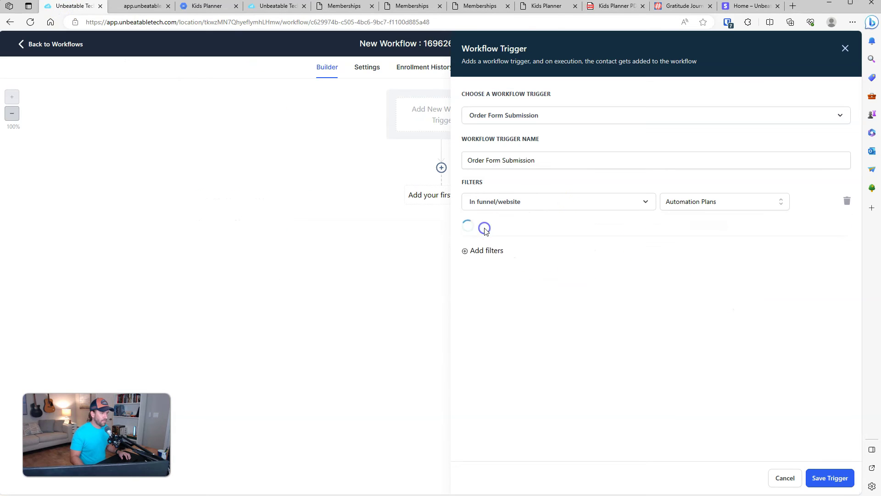
click(484, 229)
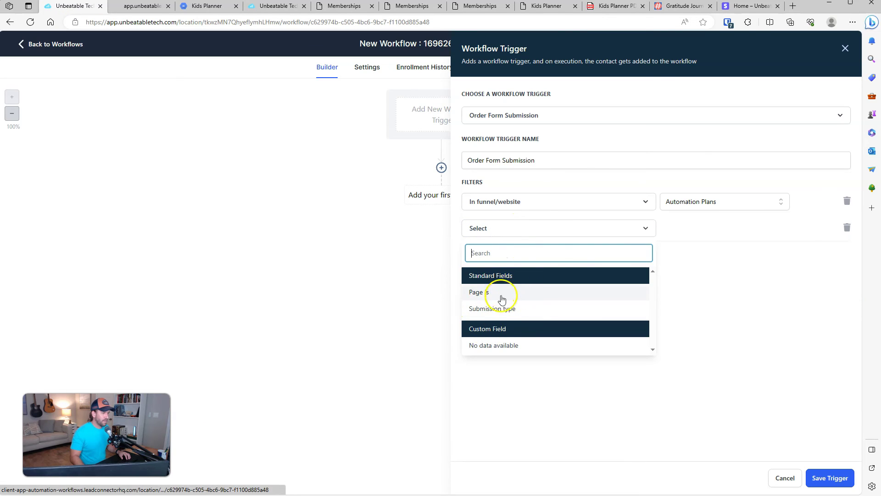
click(492, 307)
click(730, 236)
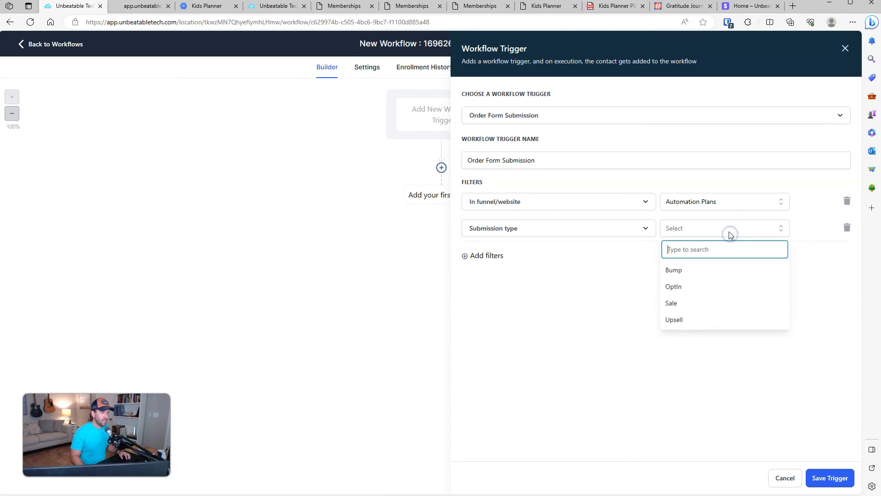
click(621, 310)
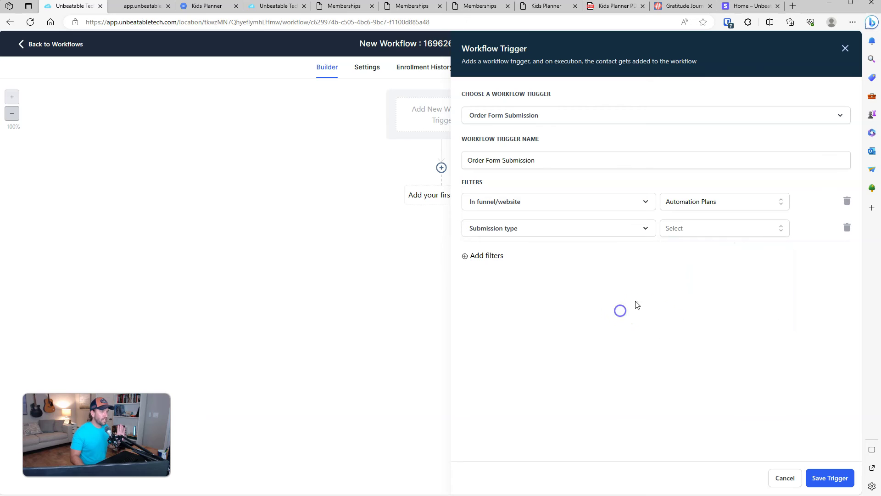
click(848, 228)
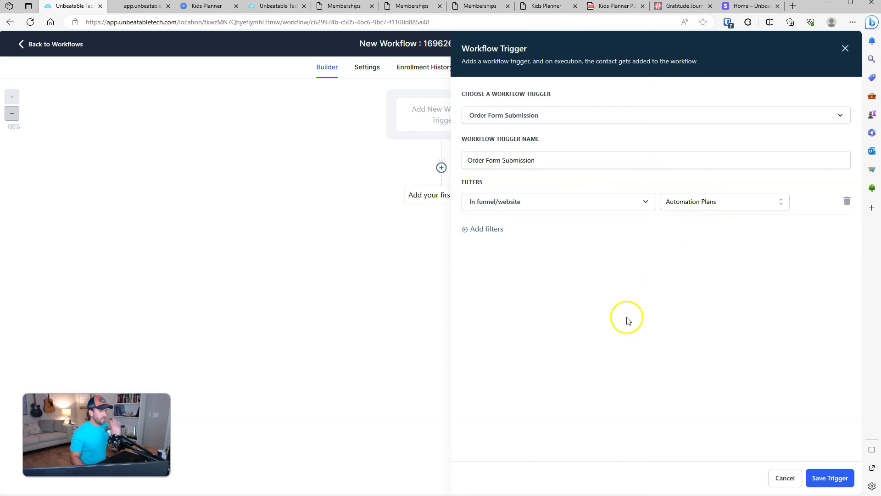
click(830, 478)
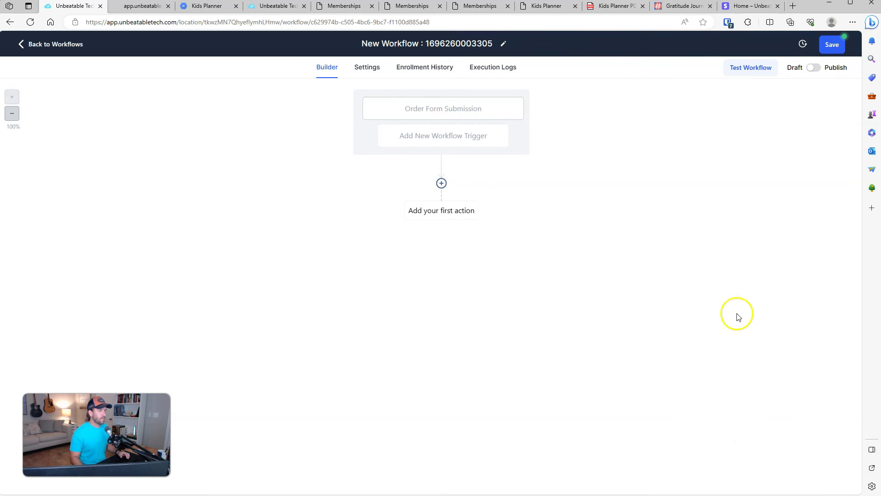
Step: Retitle the workflow 'Kids Planner - Post-Purchase sequence' and open the action picker under the trigger
click(410, 43)
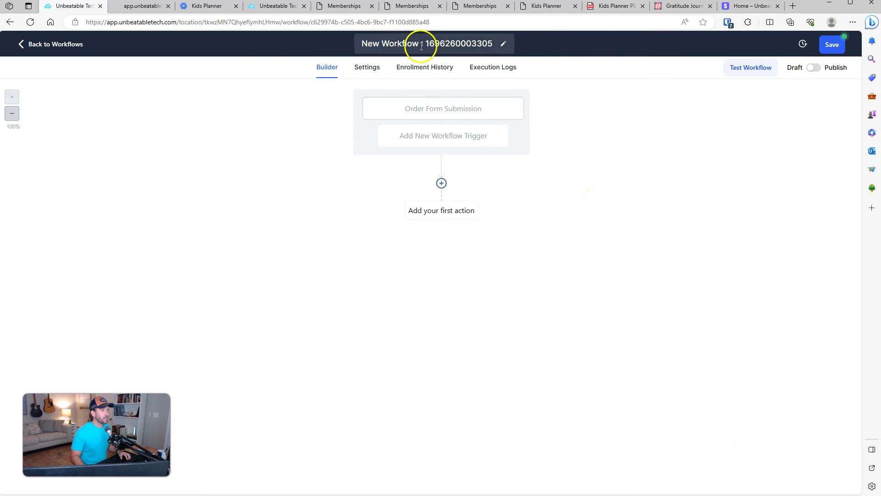
triple_click(457, 45)
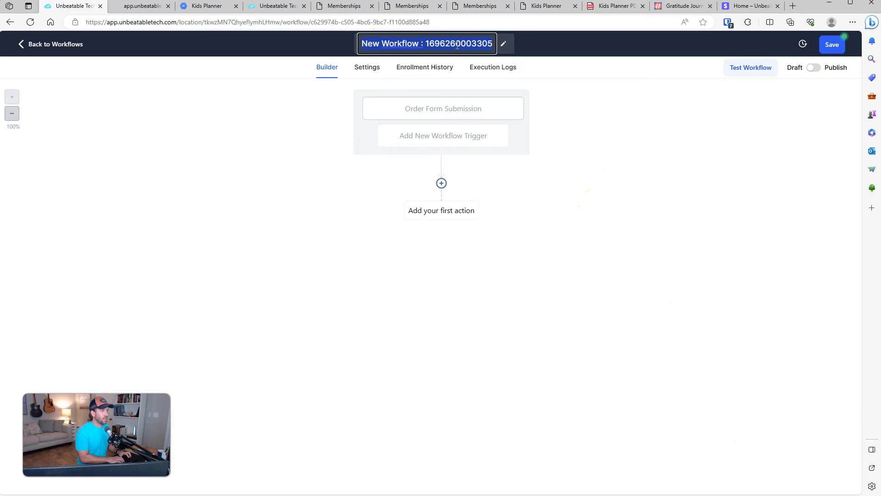
text(Kids Planner - Thank you)
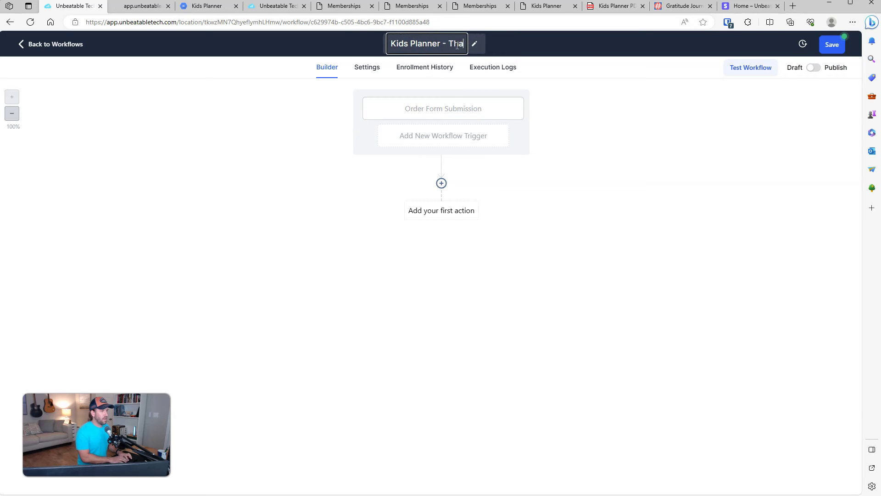
key(BackSpace)
key(BackSpace)
key(BackSpace)
key(BackSpace)
key(BackSpace)
key(BackSpace)
key(BackSpace)
key(BackSpace)
key(BackSpace)
text(Post-Purchase sequence)
key(Return)
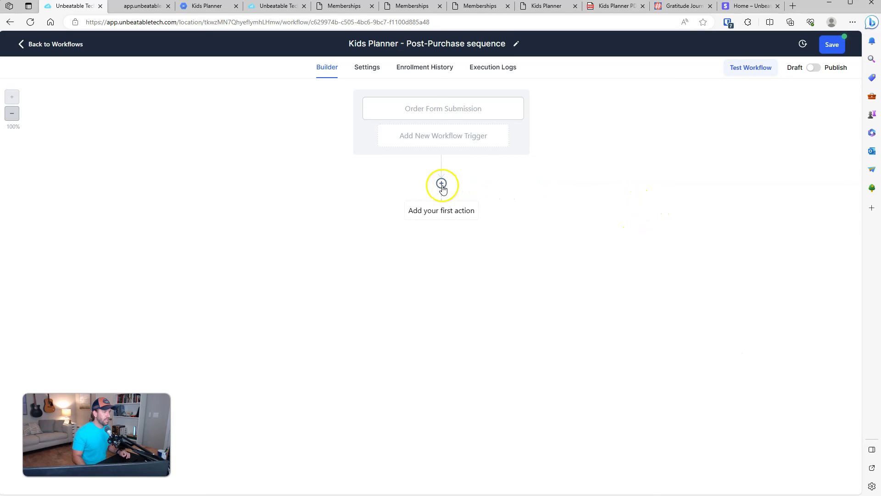
click(442, 184)
scroll(753, 189, down, 5)
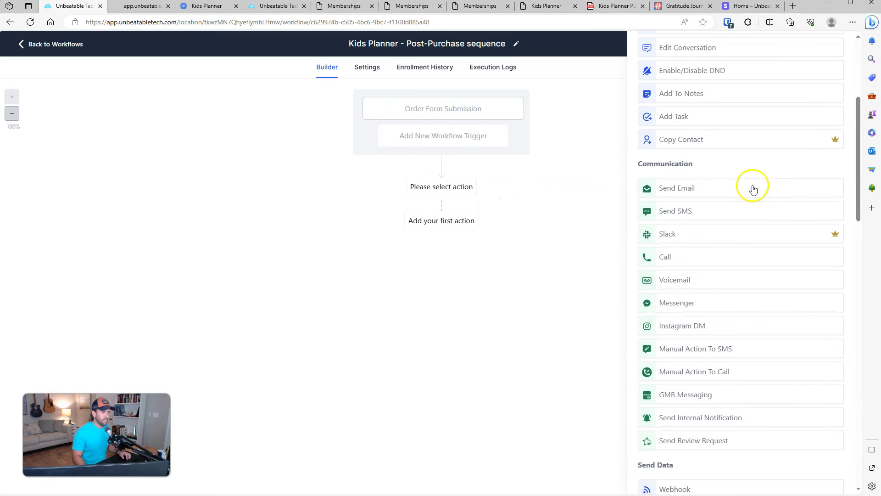
Step: Add a Send Email action as the workflow's first step
click(694, 189)
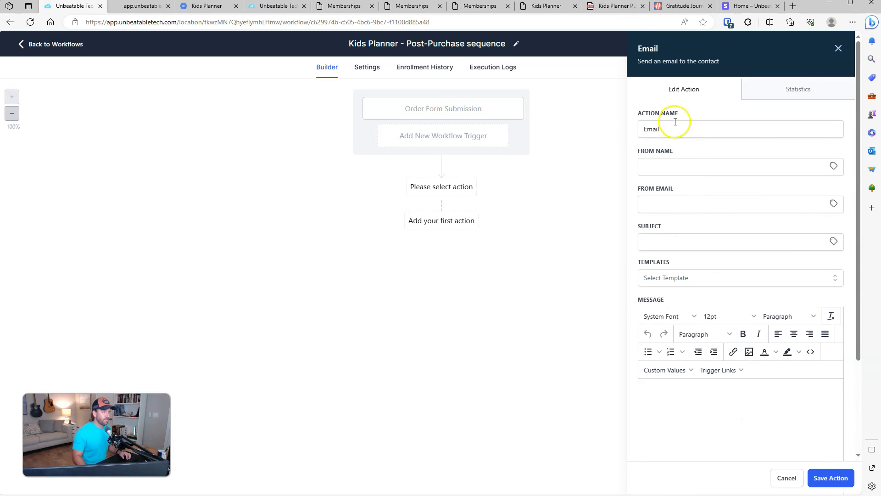
click(839, 49)
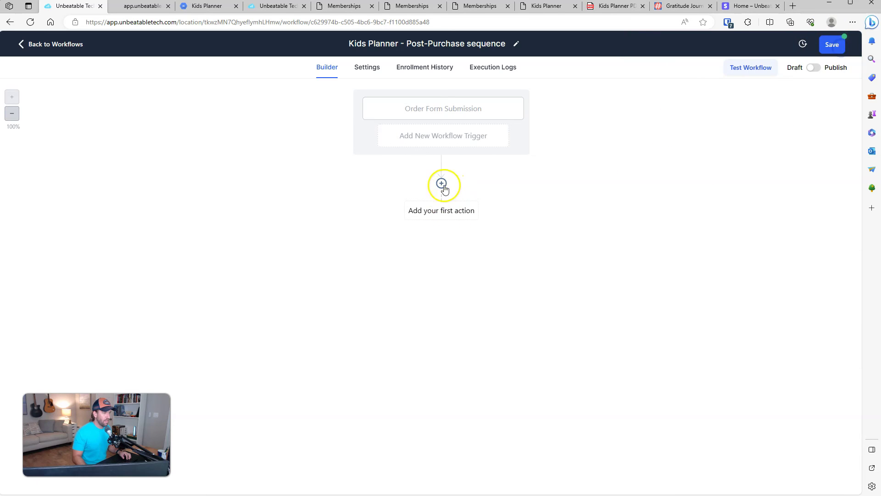
click(442, 184)
scroll(709, 269, down, 5)
scroll(710, 269, down, 2)
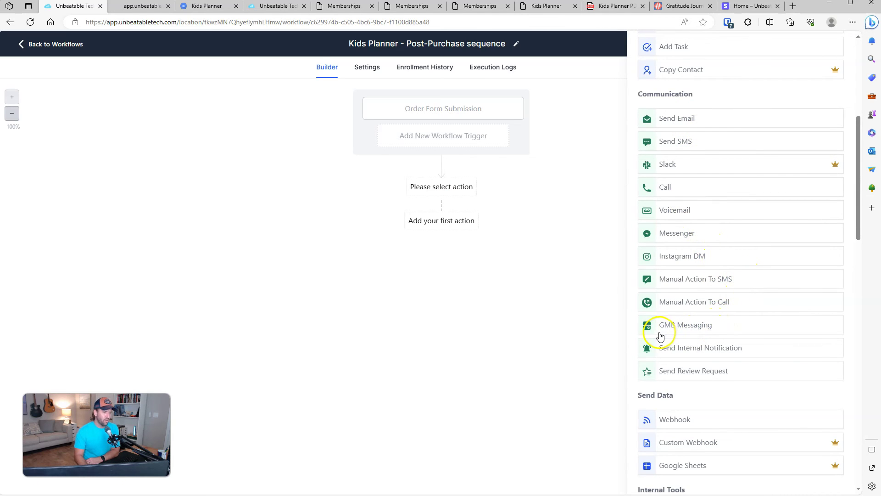
drag(856, 158, 839, 128)
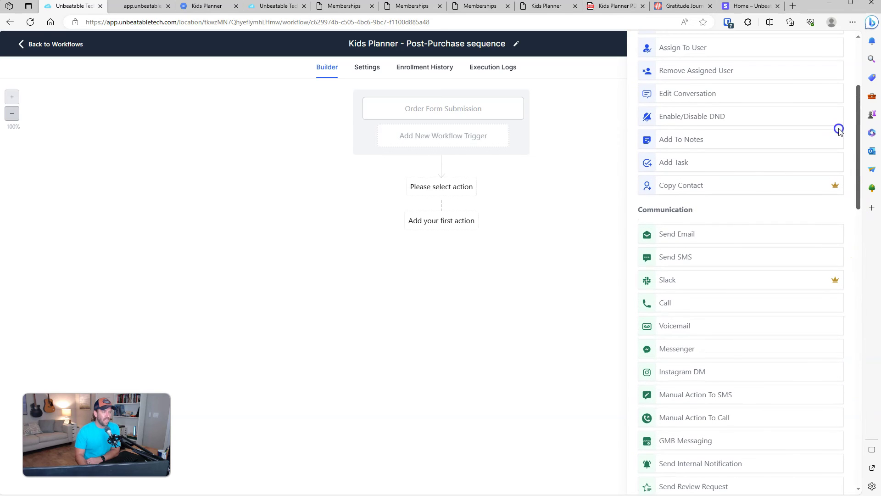
click(680, 246)
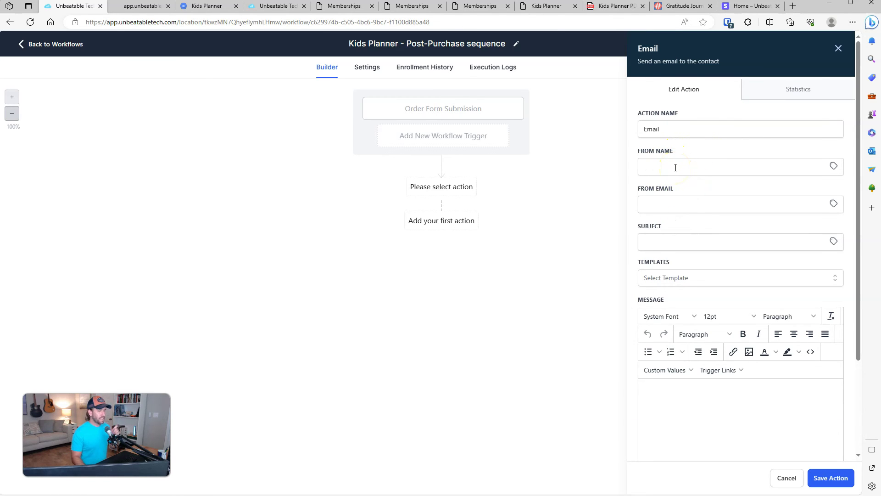
Step: Start the email subject with 'Thank y' and move into the message body
click(701, 247)
text(Thank you for purchasing your kids planner! Here's what to do next)
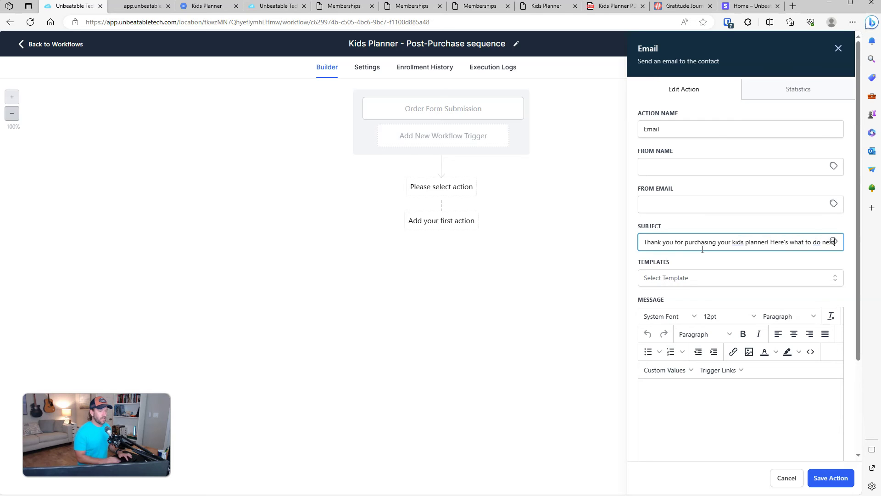
click(686, 396)
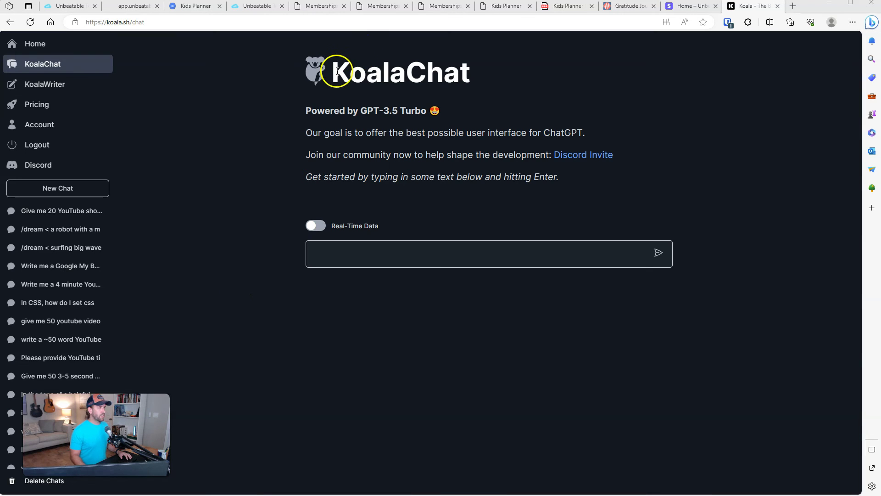
Step: Paste the post-purchase email prompt into KoalaChat, wrap the product title in quotes, and submit it
drag(337, 71, 488, 87)
click(494, 86)
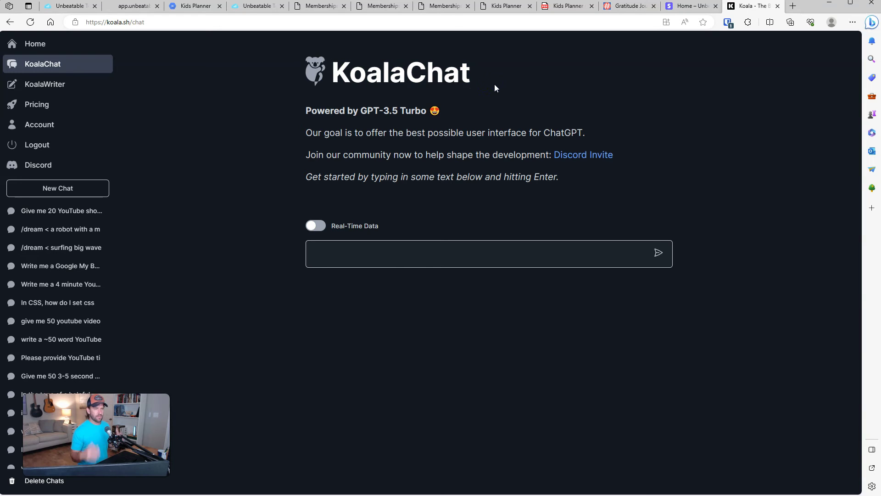
click(413, 255)
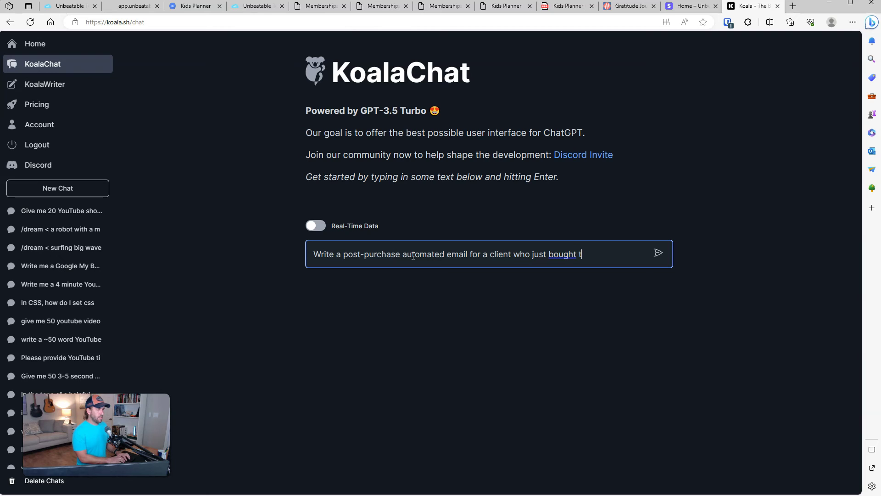
text(titled: kid's planner journal. Thank them with a cheerful tone, and instruct them to look for a welcome email that will log them into their membership area within the next 5 minutes.)
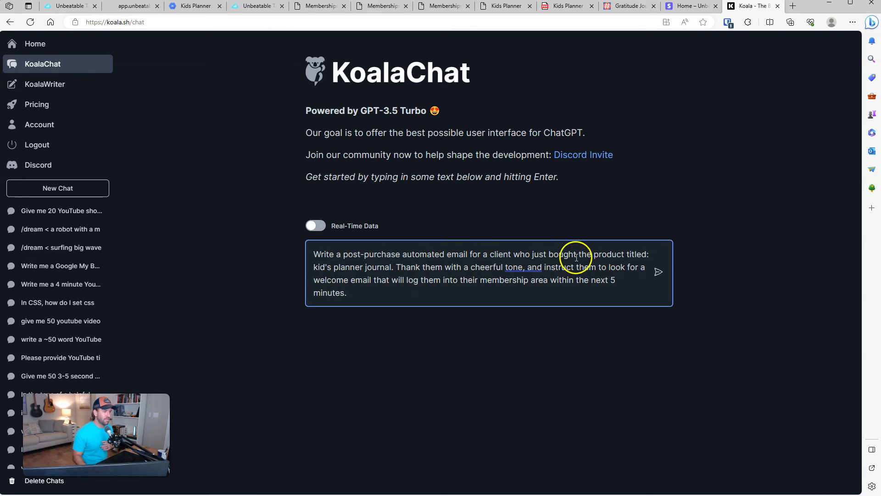
click(314, 270)
text(")
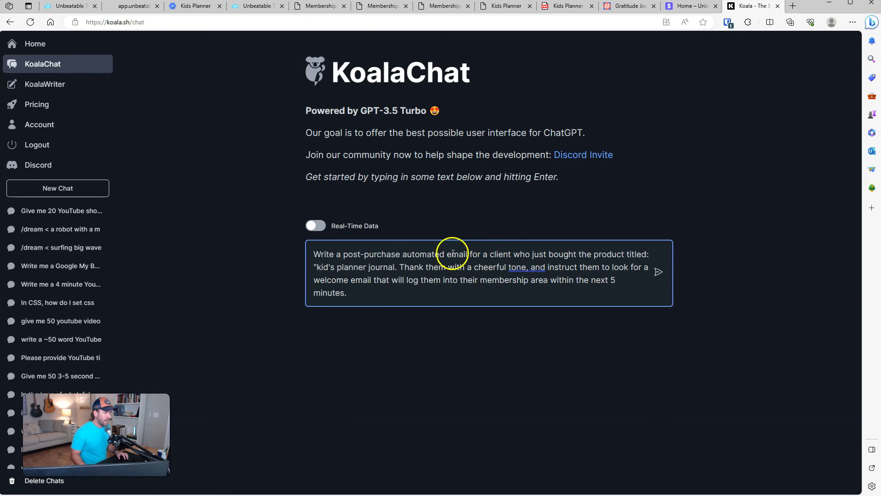
click(395, 267)
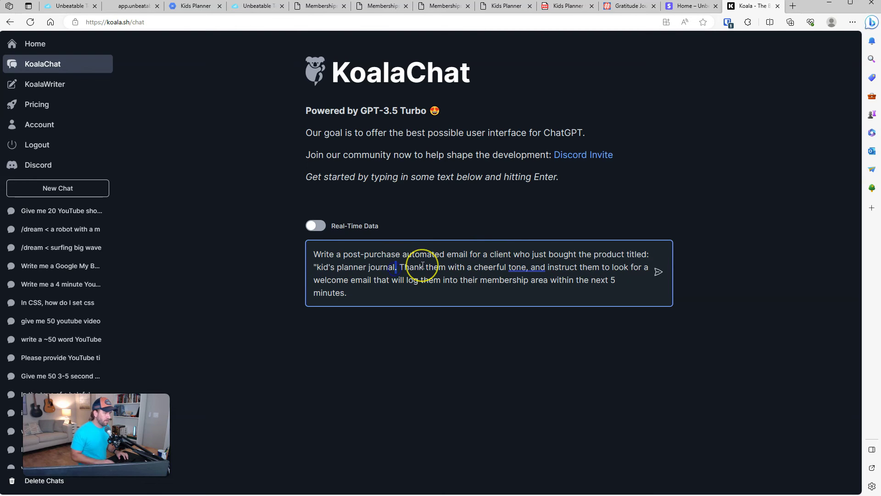
text(")
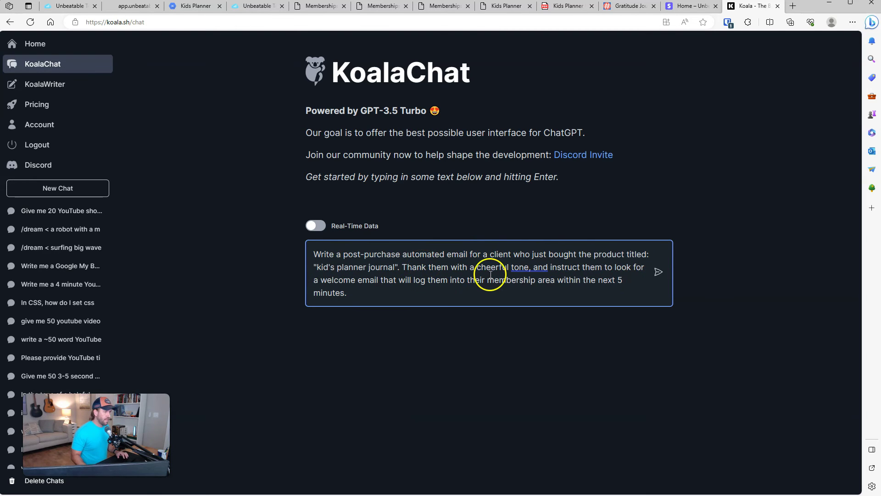
click(474, 299)
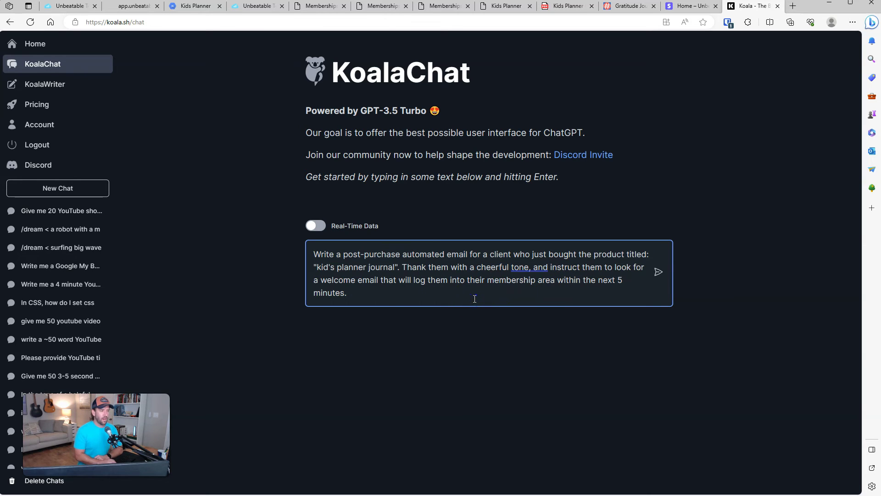
key(Return)
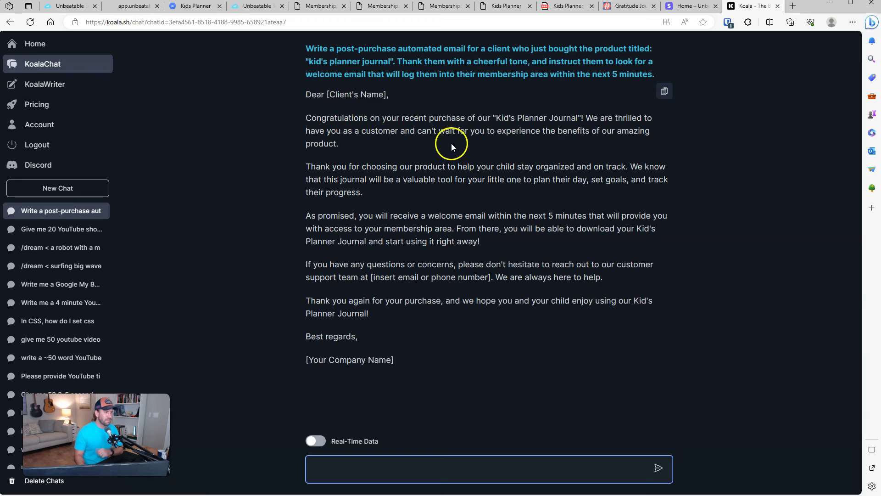
Step: Read through the generated Kid's Planner Journal email, copy it, and return to the workflow tab
drag(362, 166, 624, 168)
click(516, 166)
click(630, 168)
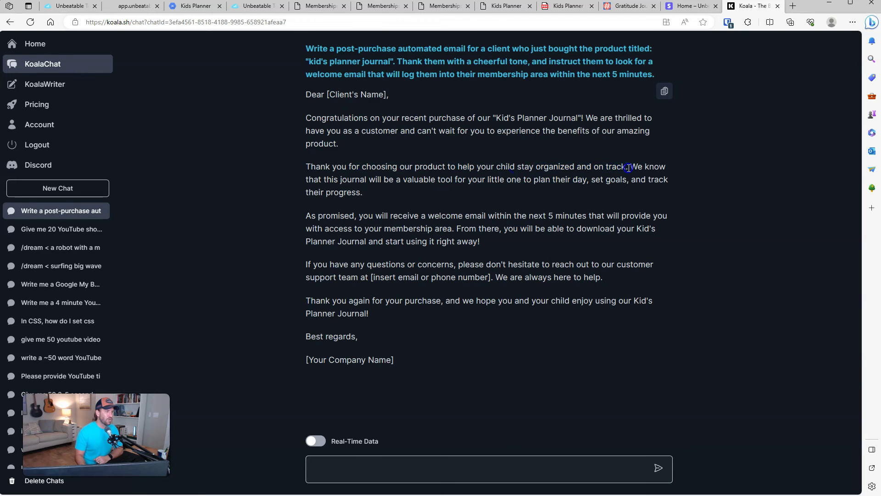
drag(308, 61, 391, 61)
drag(451, 166, 627, 168)
drag(342, 179, 633, 191)
click(620, 196)
drag(457, 216, 593, 225)
click(411, 285)
click(665, 96)
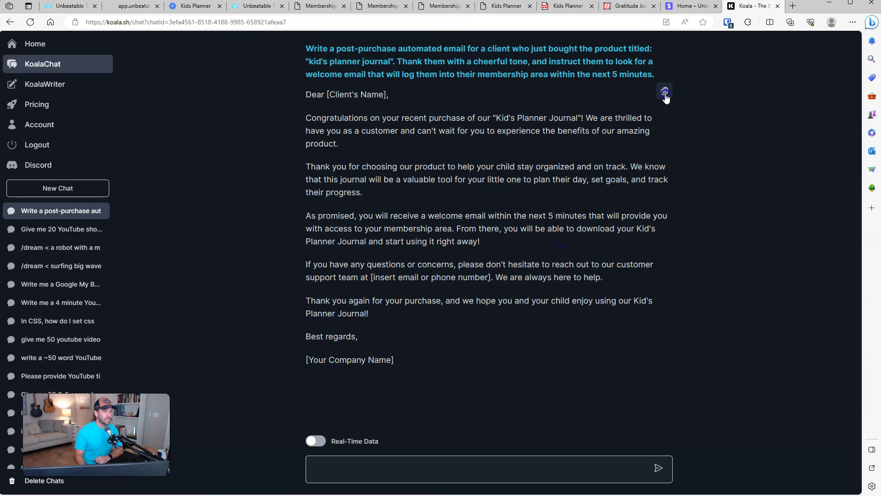
click(67, 6)
Step: Paste the generated email into Message and replace [Client's Name] with the contact's First Name value
click(707, 390)
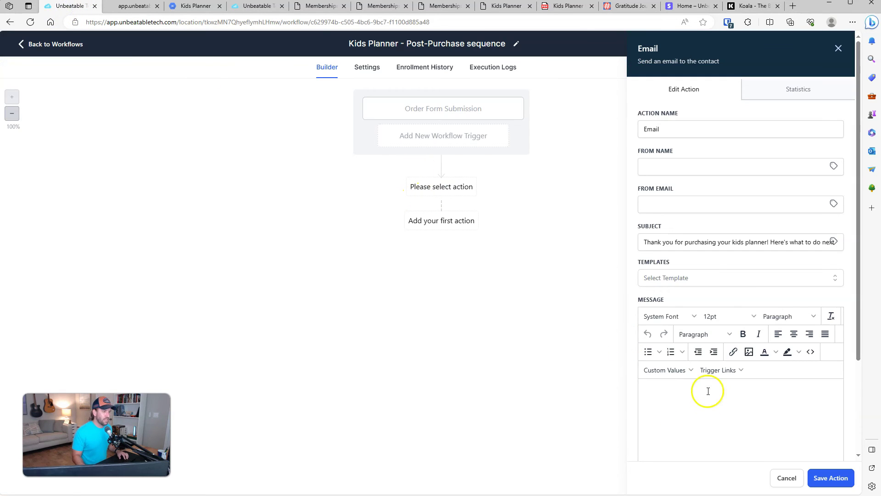
key(ctrl+v)
scroll(718, 401, up, 10)
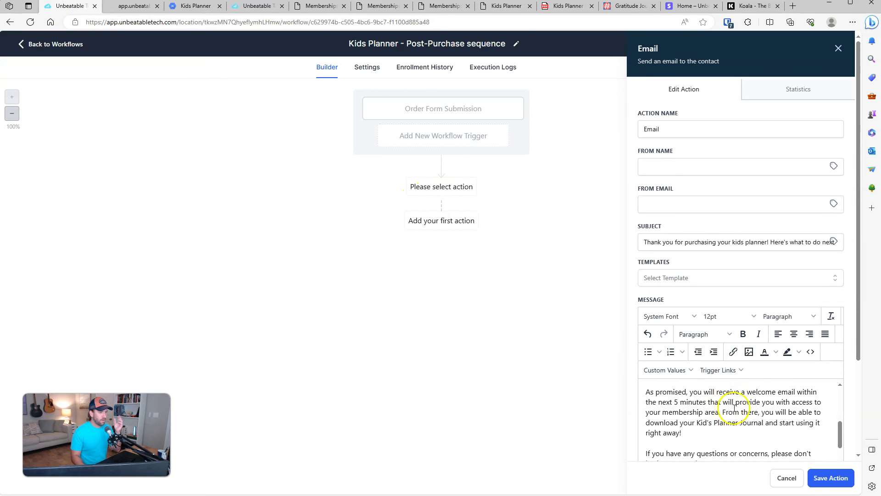
click(664, 391)
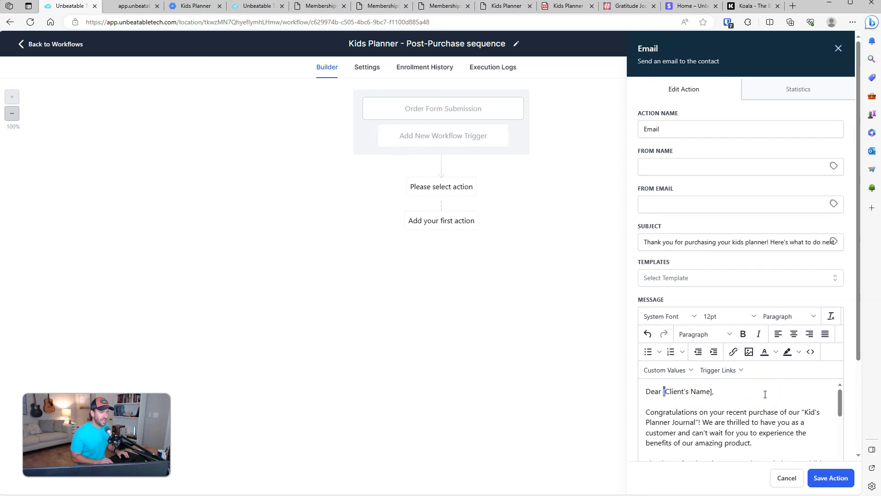
key(shift+Right)
key(shift+Right)
key(shift+Right)
key(shift+Right)
key(shift+Right)
key(shift+Right)
key(shift+Right)
key(shift+Right)
key(shift+Right)
key(shift+Right)
key(shift+Right)
key(shift+Right)
key(shift+Right)
key(shift+Right)
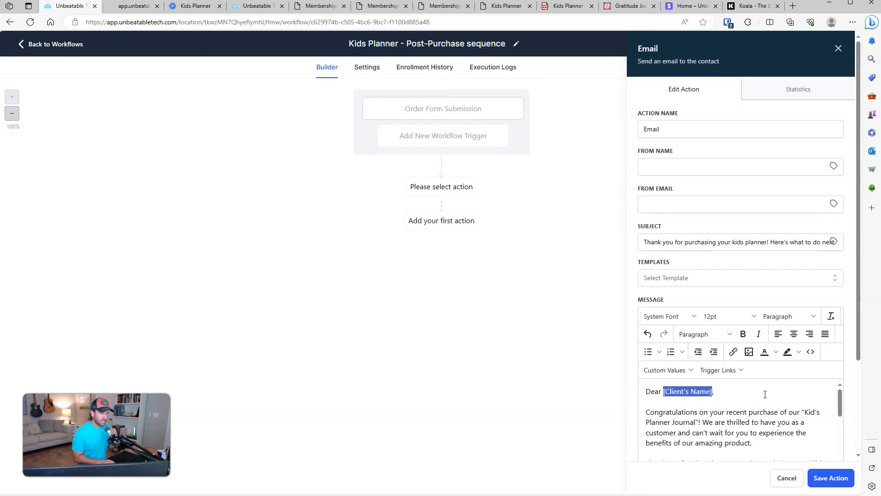
key(BackSpace)
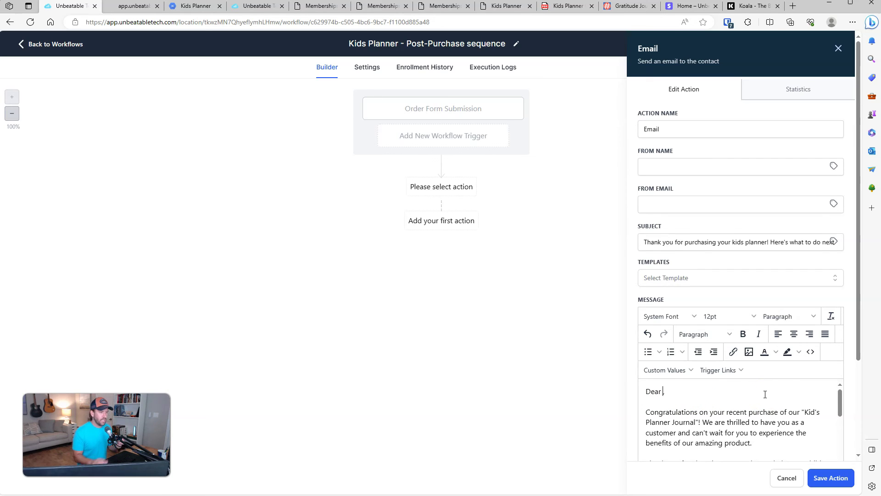
click(688, 376)
mouse_move(663, 242)
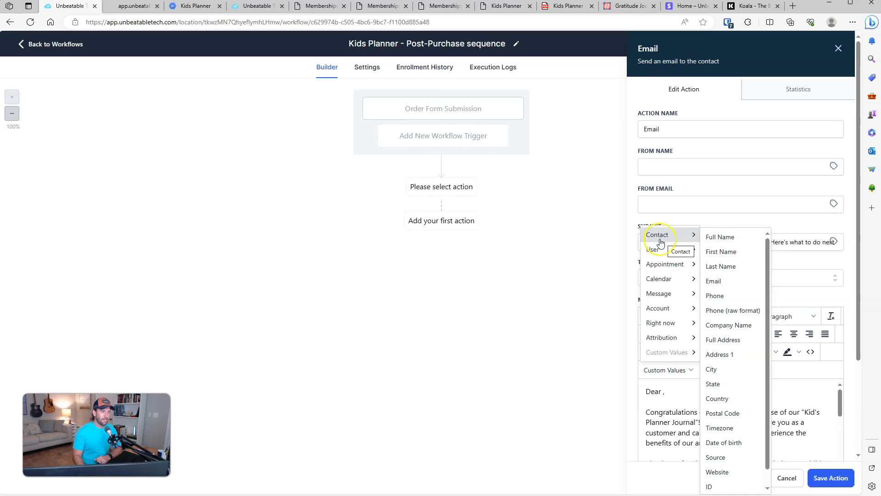
click(721, 251)
Step: Replace the company placeholder with 'Kids Planner Company.' and save the email action
scroll(787, 393, down, 3)
scroll(794, 392, down, 8)
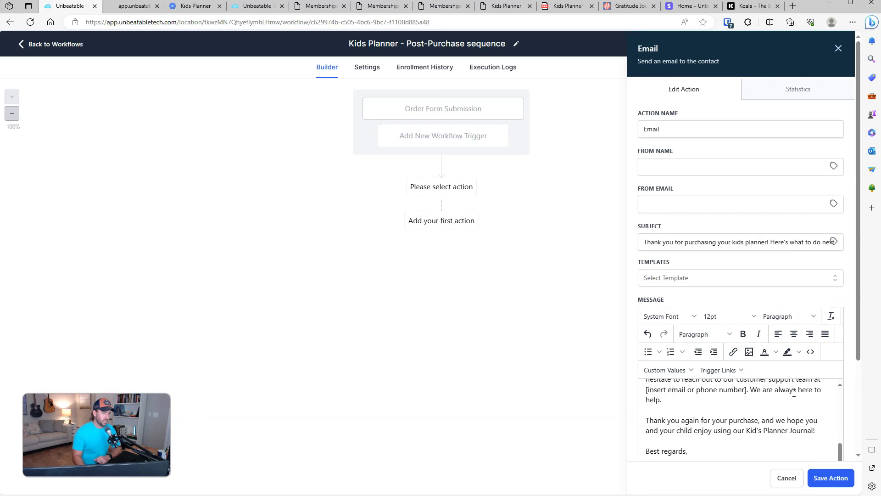
drag(723, 348, 639, 349)
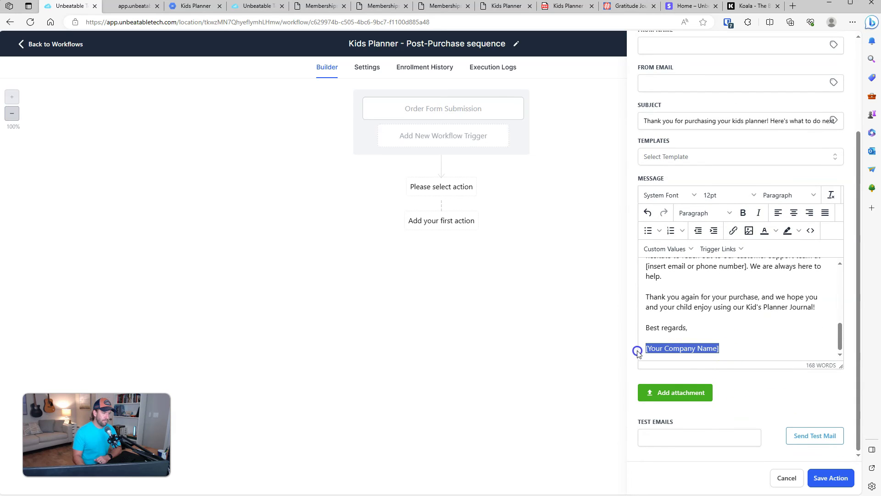
key(BackSpace)
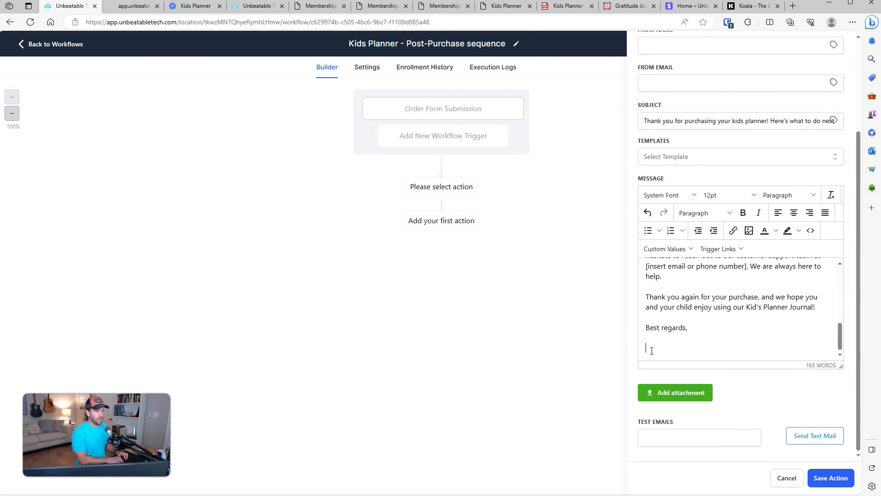
text(Kids Planner Company.com)
click(743, 351)
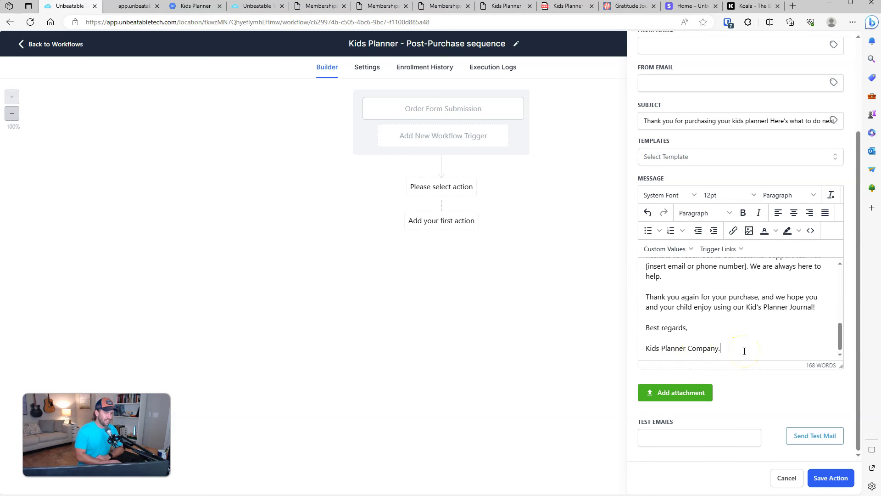
scroll(752, 326, up, 10)
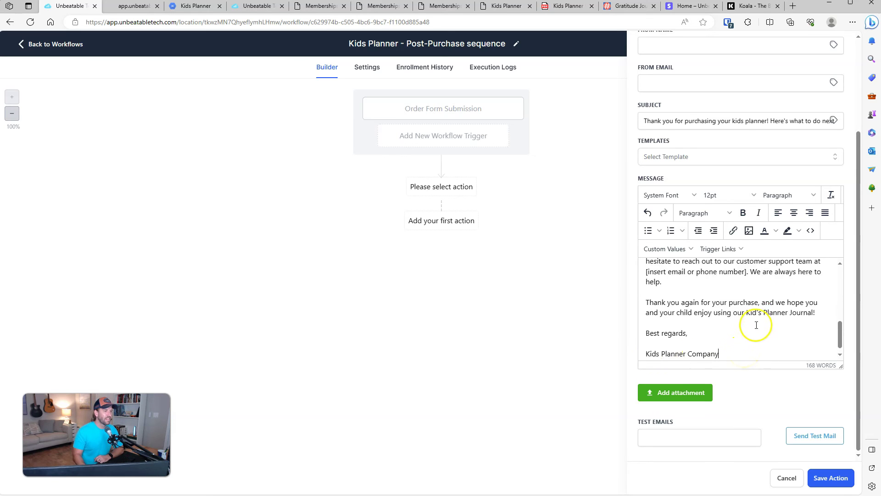
click(825, 481)
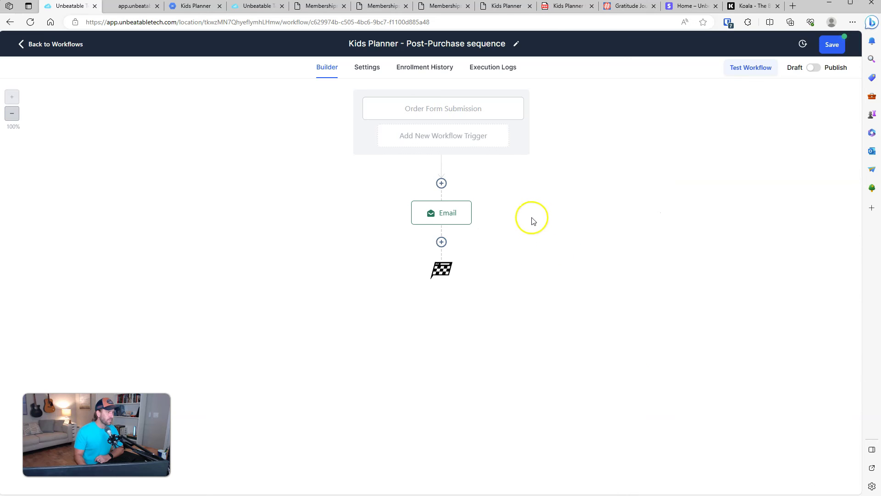
Step: Save the workflow, then in its settings allow contacts to re-enter and fill in the default sender name and email
click(833, 45)
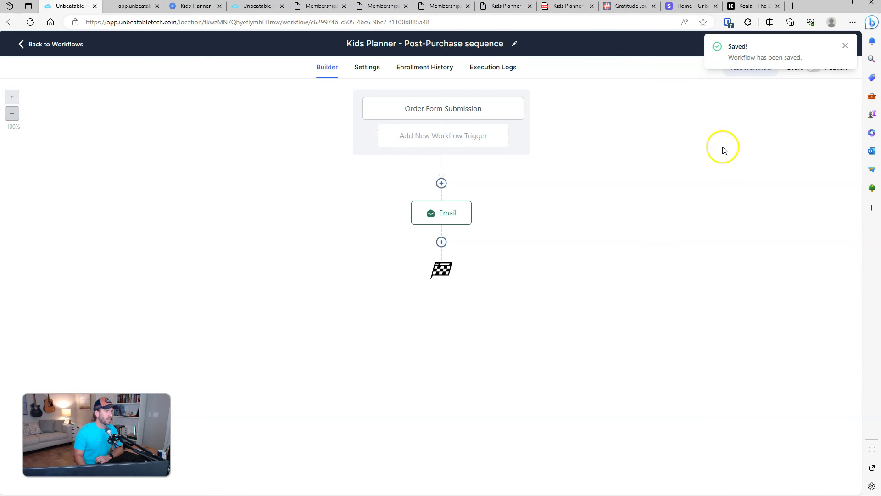
click(364, 69)
scroll(361, 126, down, 2)
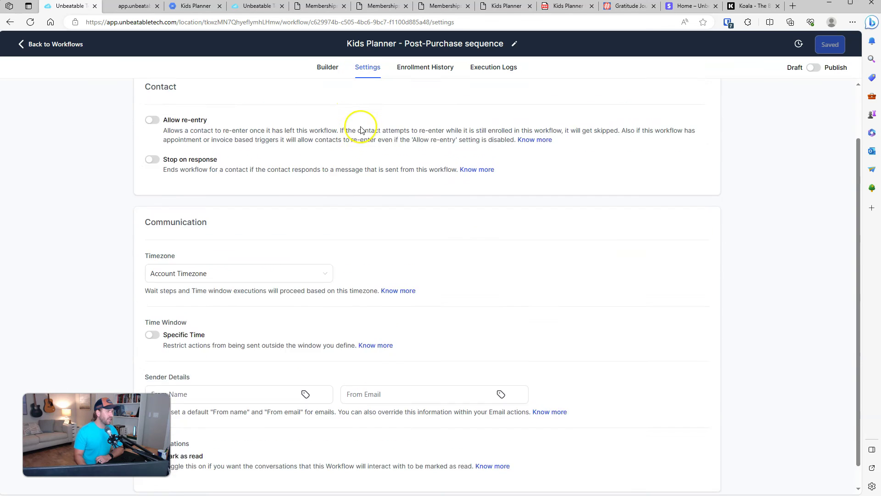
scroll(361, 129, up, 1)
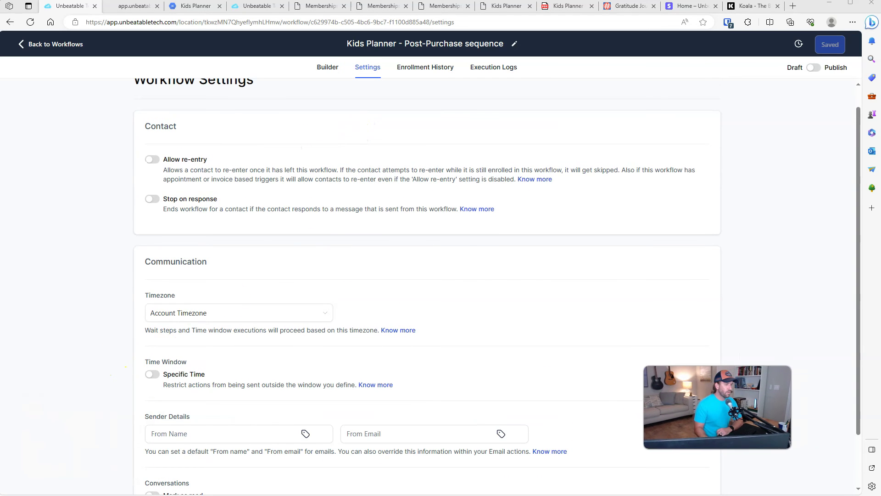
click(153, 160)
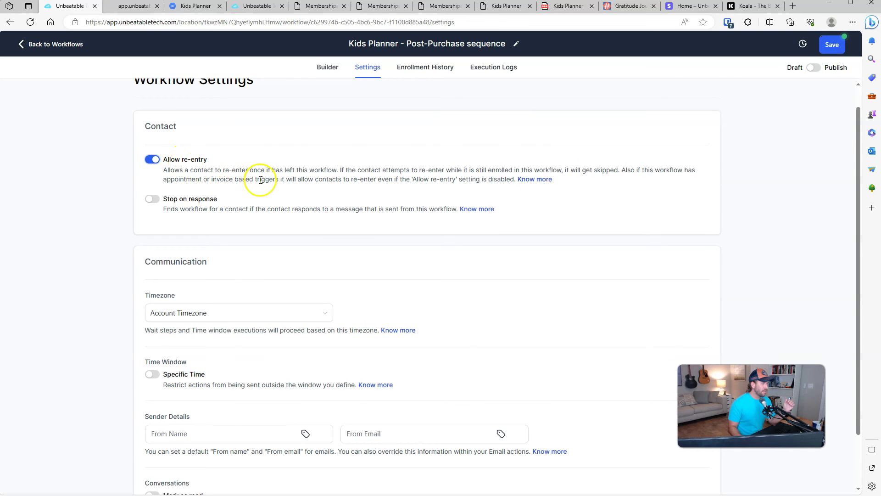
scroll(258, 178, down, 2)
click(194, 379)
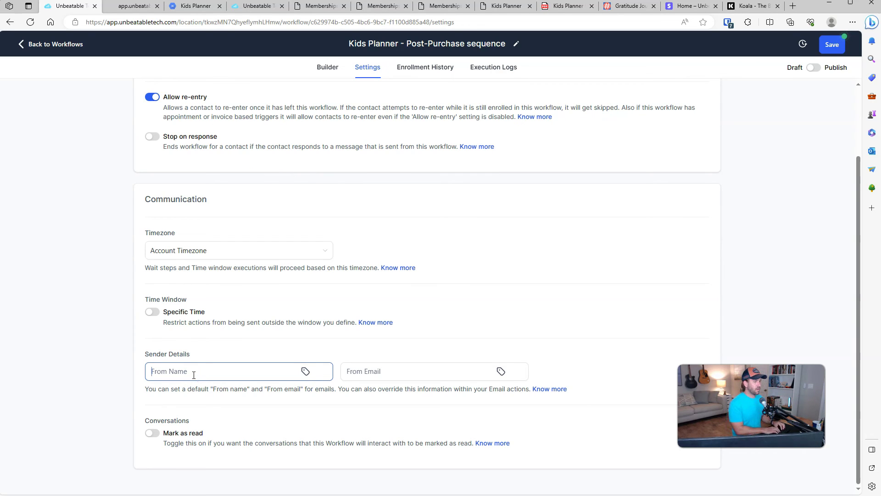
key(Tab)
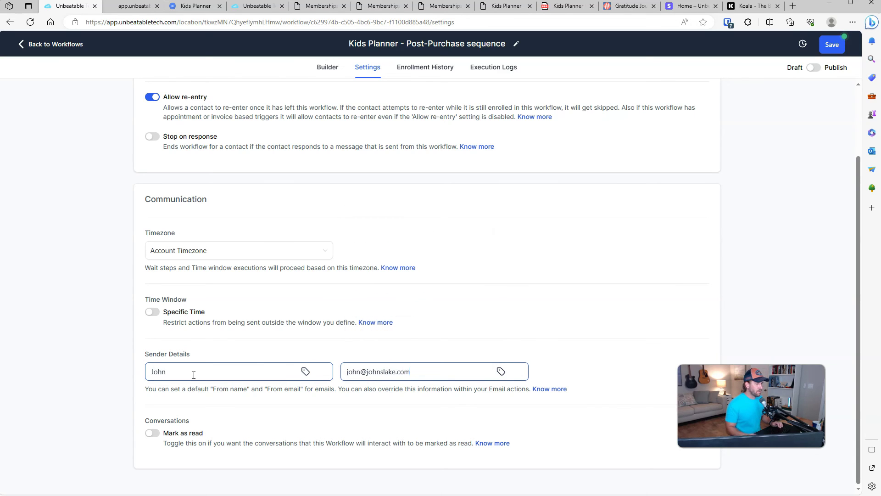
click(397, 352)
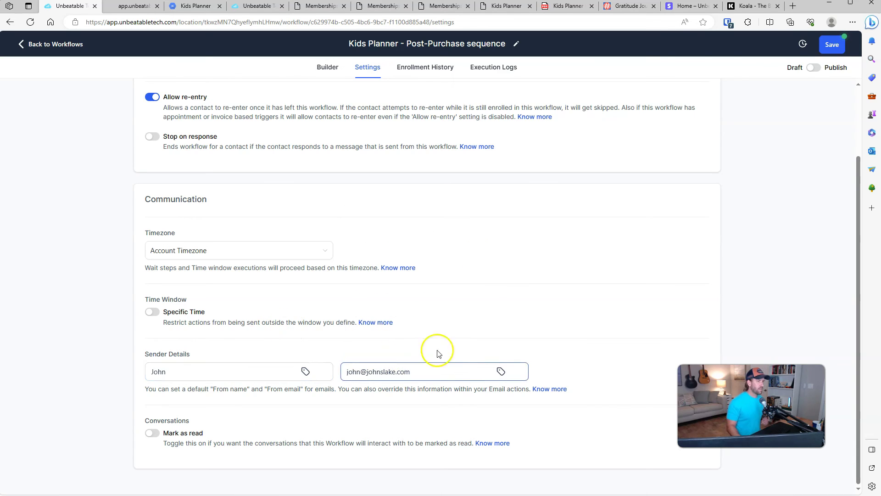
Step: Switch the workflow to Publish, save it, and return to the step builder
click(815, 69)
click(832, 45)
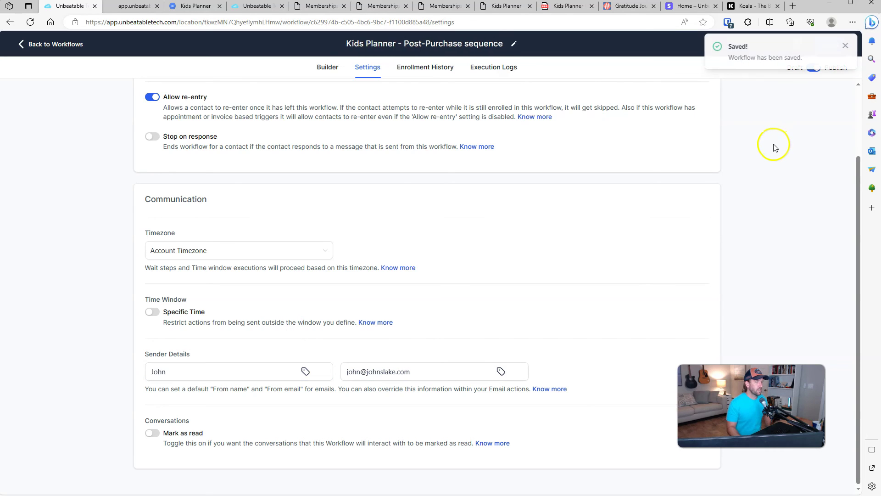
click(326, 66)
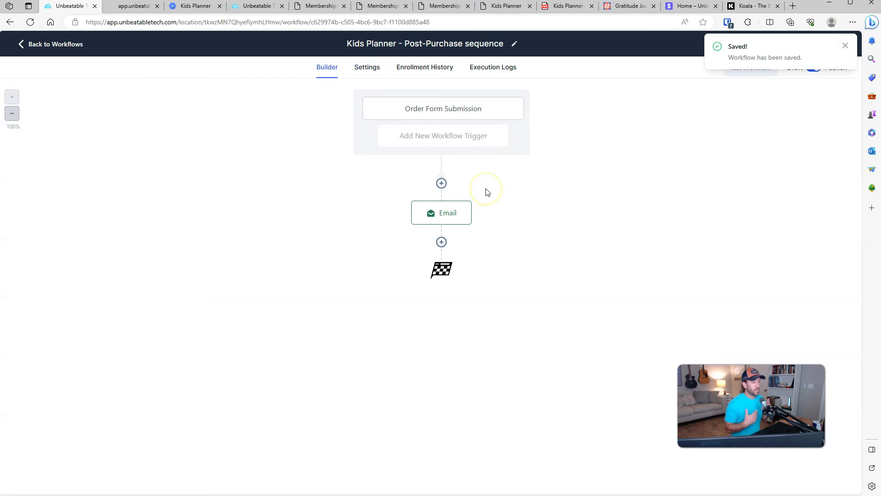
Step: Add a Wait step of 1 day after the Email action and save it
click(442, 241)
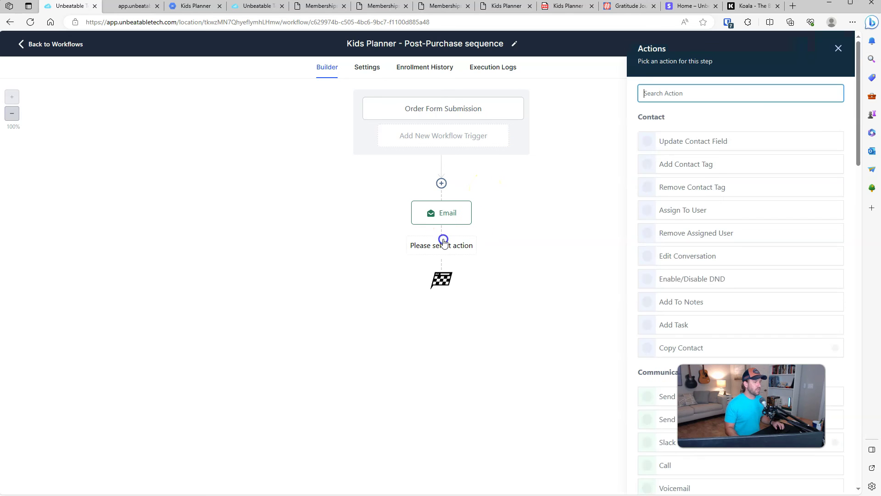
text(wai)
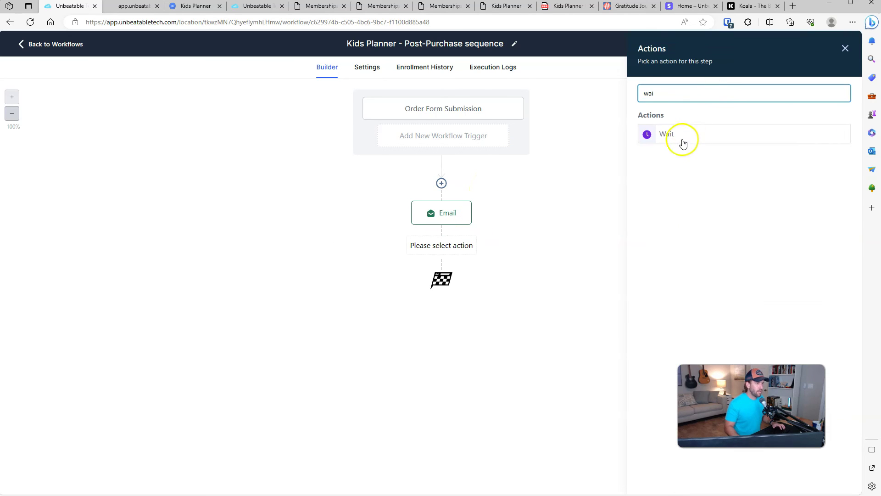
click(683, 144)
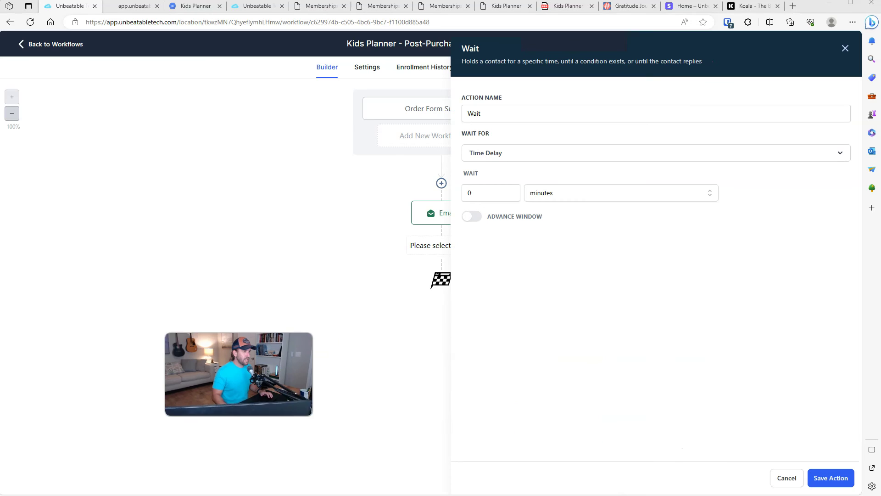
click(486, 197)
text(1)
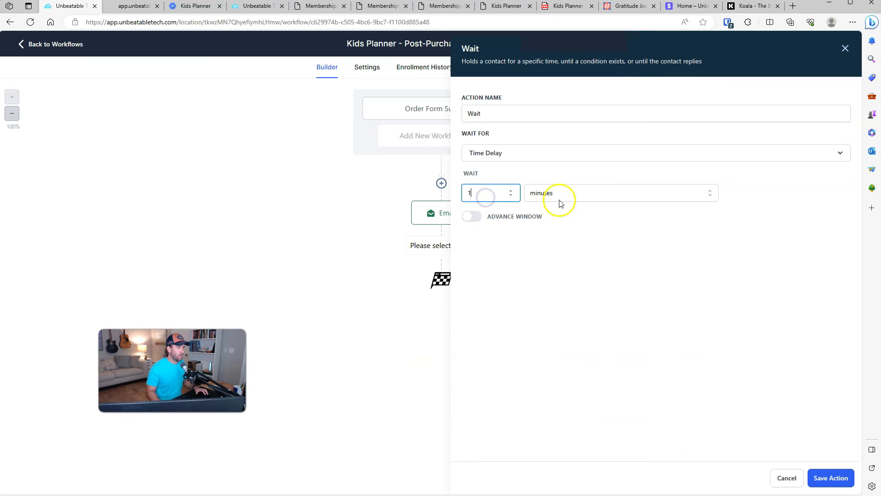
click(559, 197)
click(557, 250)
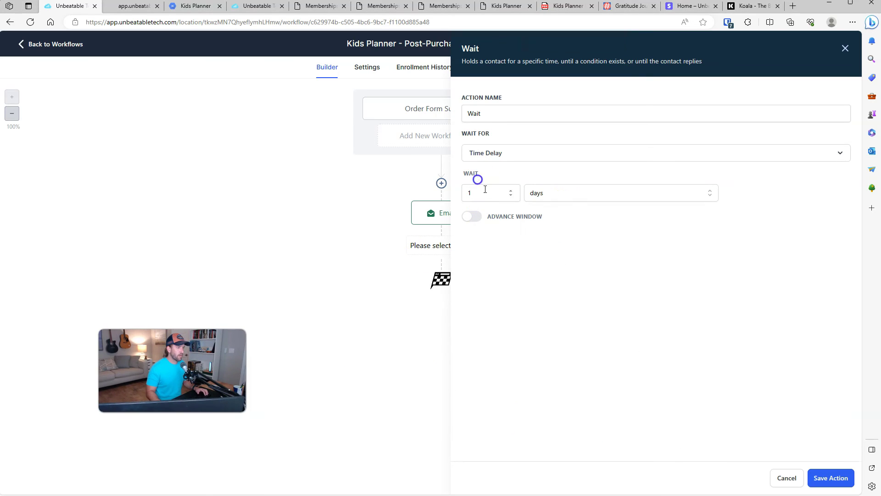
click(714, 262)
click(830, 477)
Step: Start a Send Email step after the Wait, then discard it unfinished
click(441, 301)
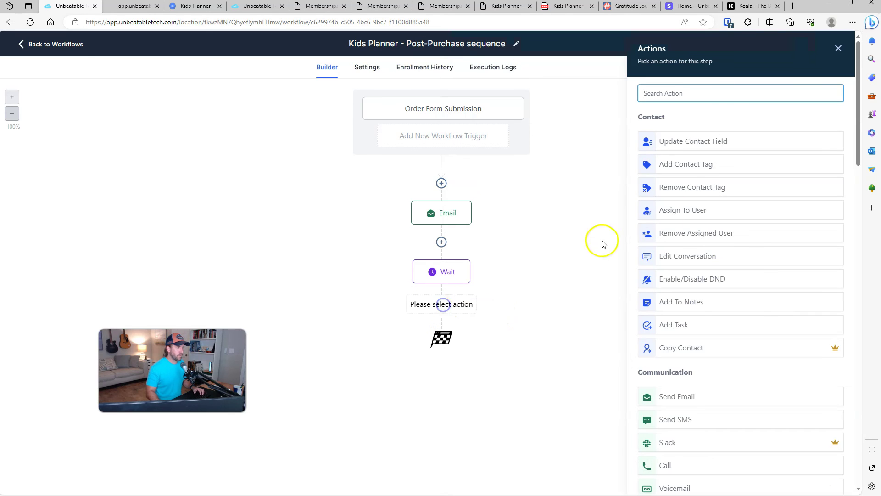
text(email)
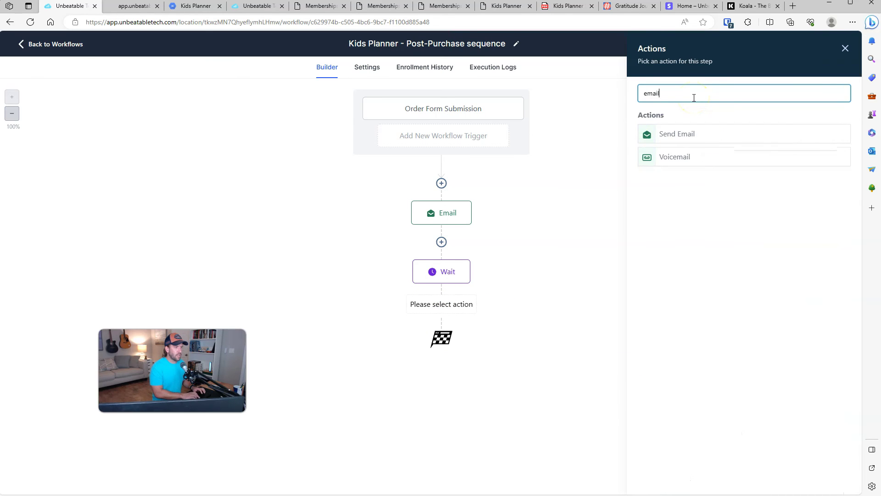
click(673, 137)
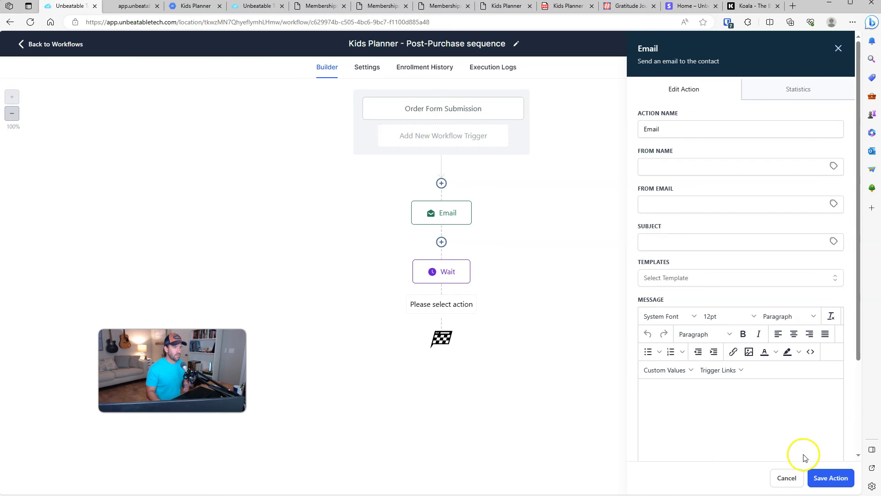
click(839, 48)
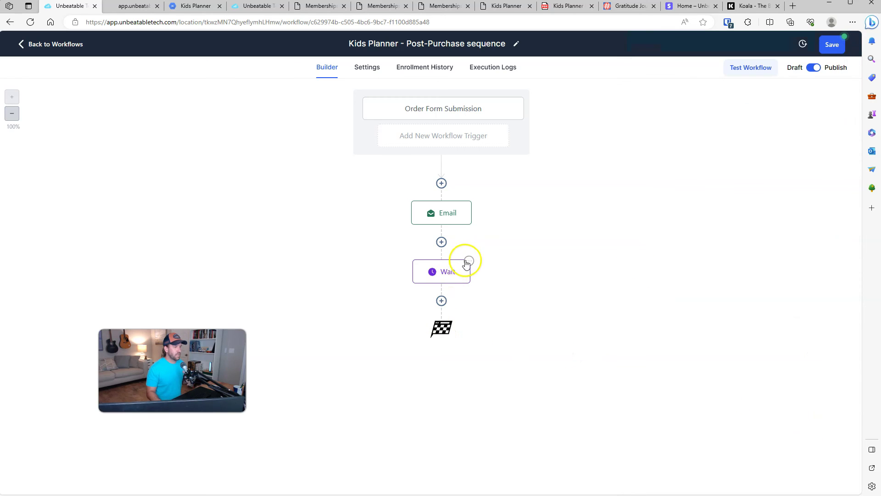
Step: Try adding an If / Else condition step after the Wait, then discard it
click(441, 302)
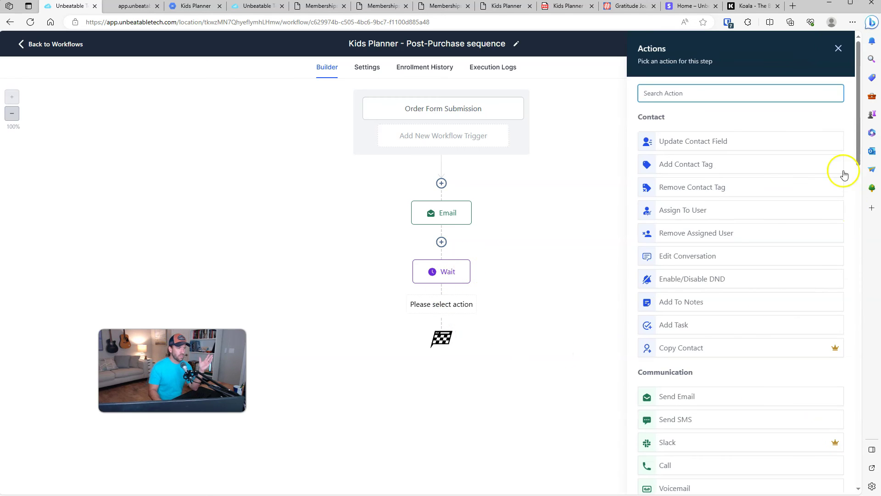
scroll(809, 258, down, 10)
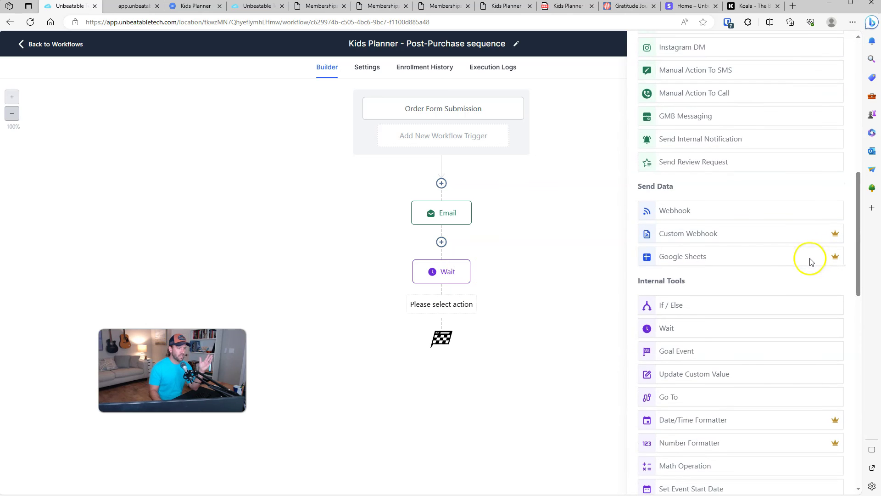
click(704, 308)
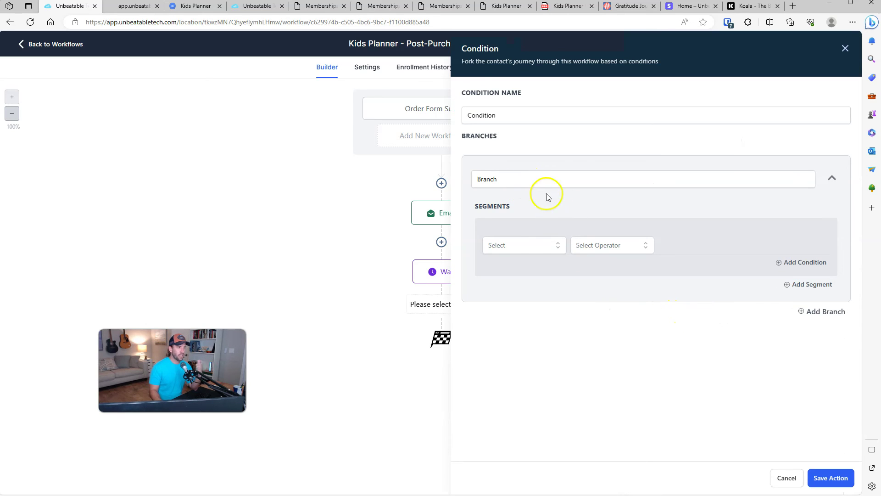
click(532, 248)
scroll(528, 289, down, 1)
scroll(528, 294, down, 1)
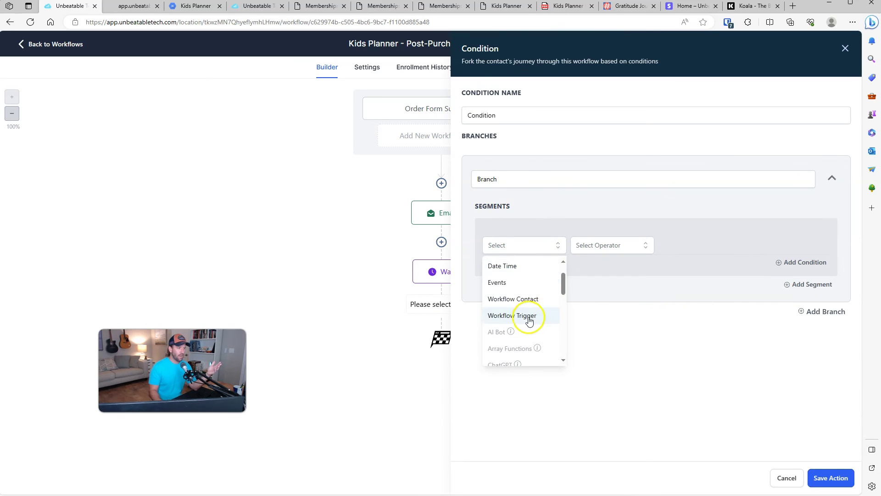
click(669, 318)
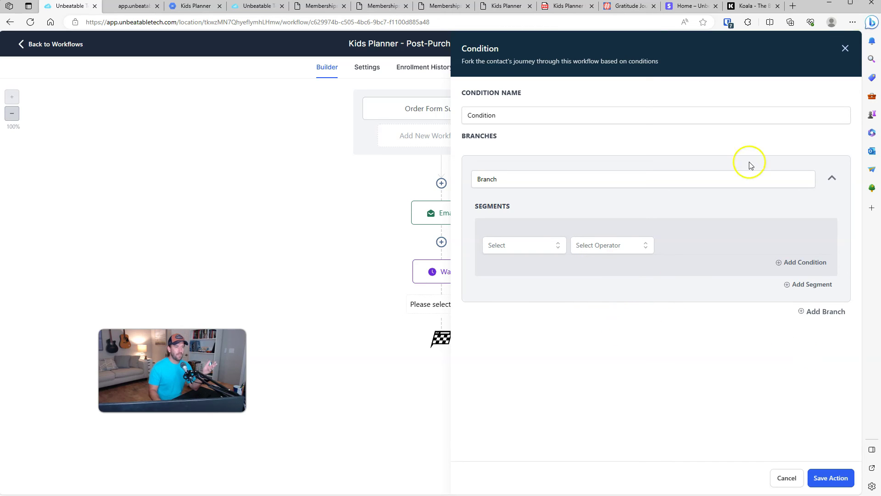
click(845, 47)
Step: Delete only the Wait step and confirm its removal
click(468, 261)
click(496, 342)
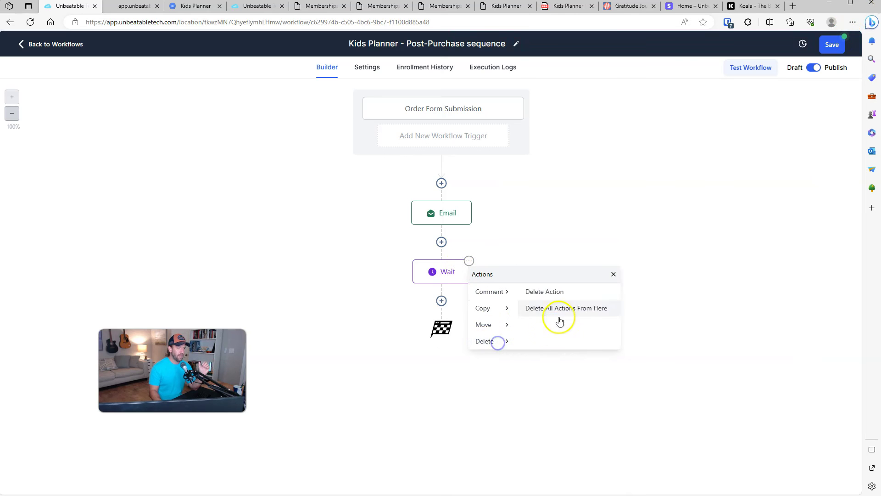
click(553, 297)
click(539, 291)
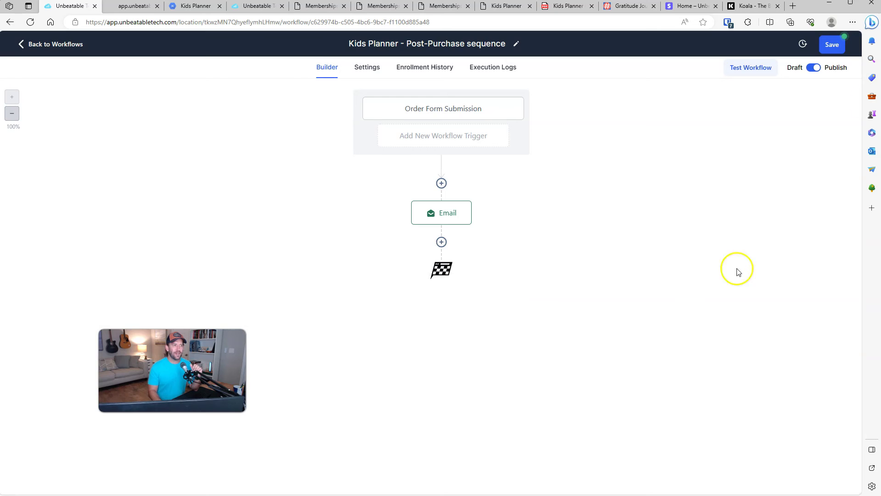
Step: Save the workflow and go back to the workflow list
click(832, 46)
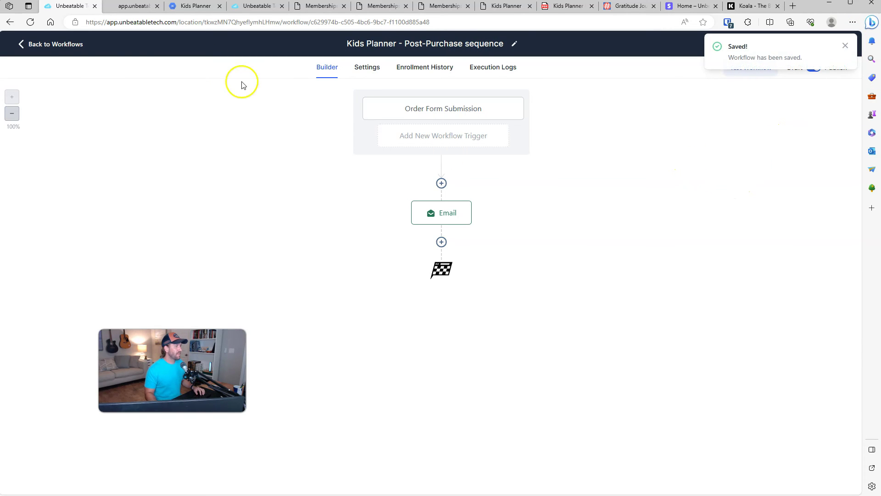
click(57, 43)
click(367, 134)
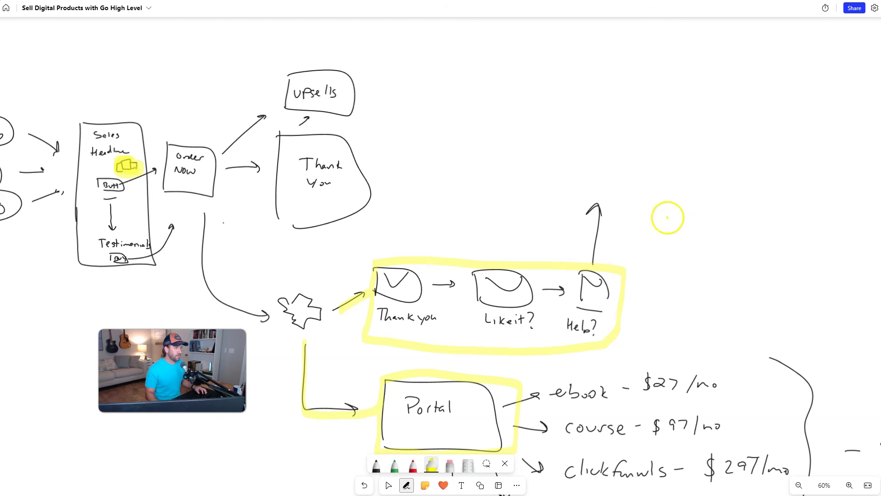
key(Escape)
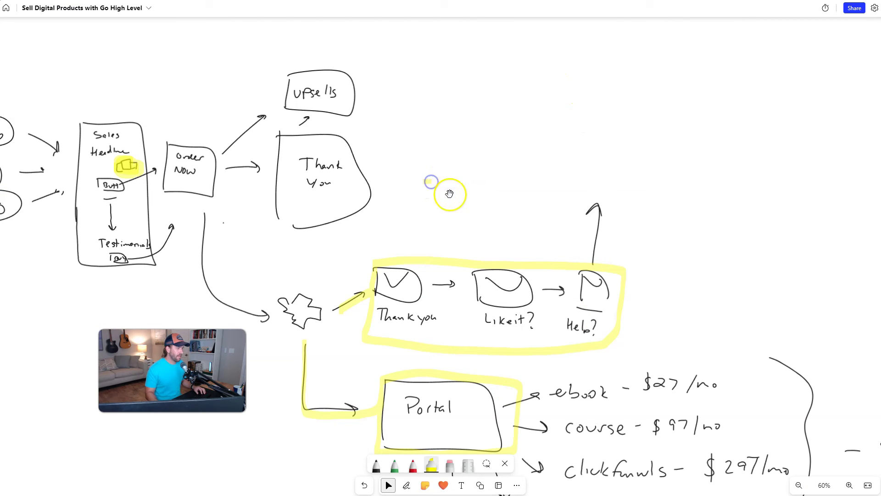
drag(463, 218, 525, 243)
scroll(555, 206, down, 3)
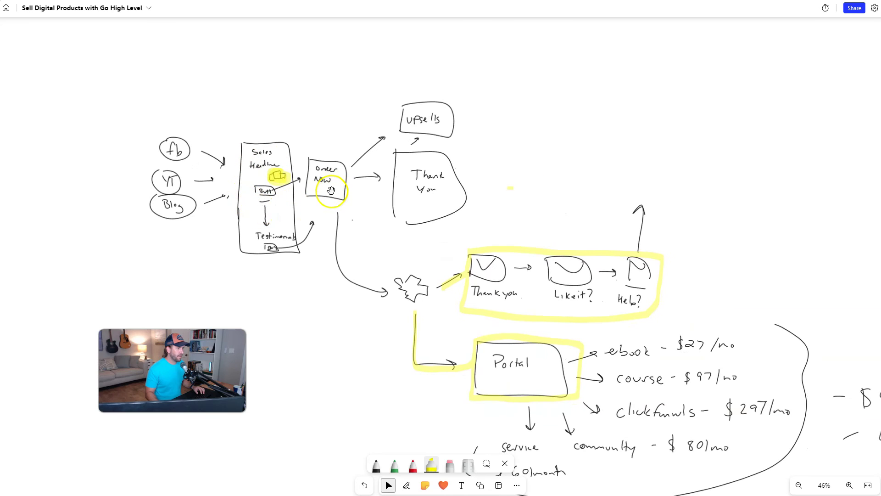
drag(425, 252, 349, 198)
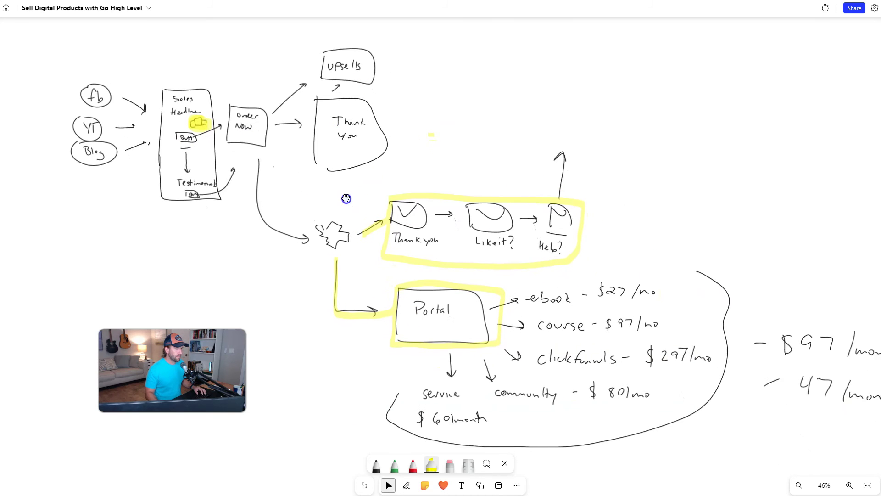
drag(638, 238, 667, 240)
click(235, 92)
click(235, 94)
click(230, 93)
click(573, 138)
drag(665, 146, 714, 153)
click(211, 112)
click(236, 107)
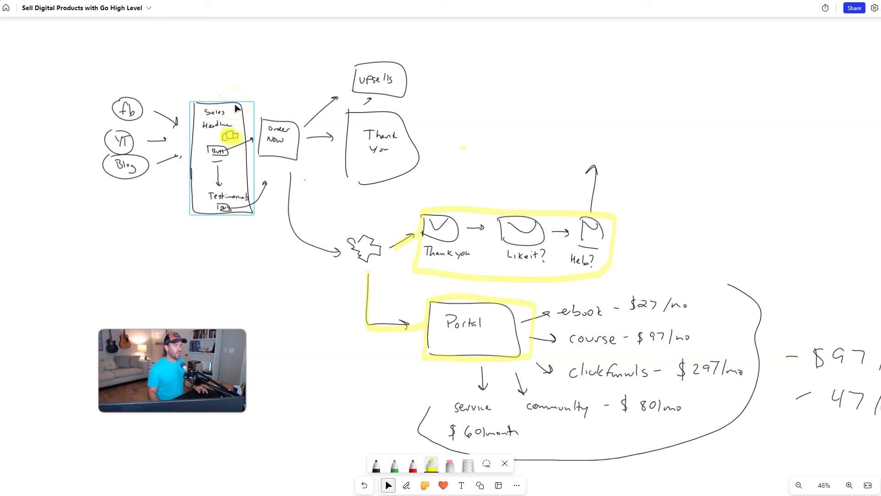
key(alt+Tab)
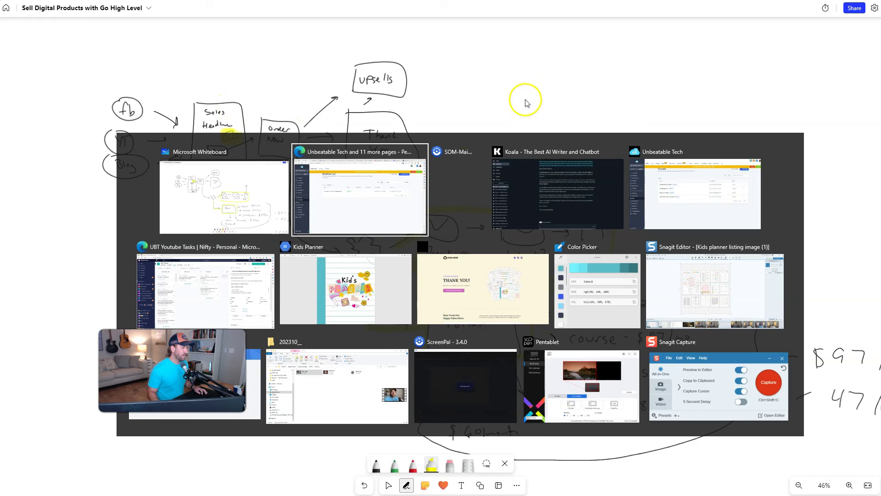
Step: Rename the Automation Plans funnel to Kids Planner and save its settings
click(318, 321)
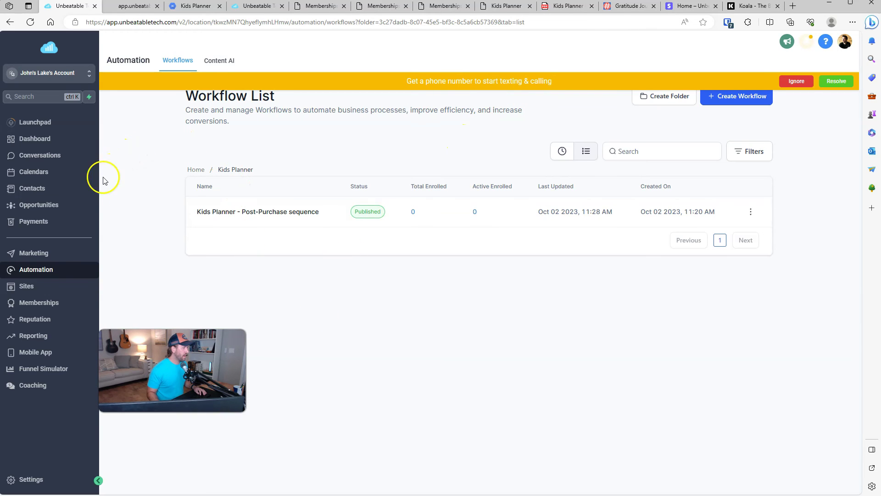
click(27, 286)
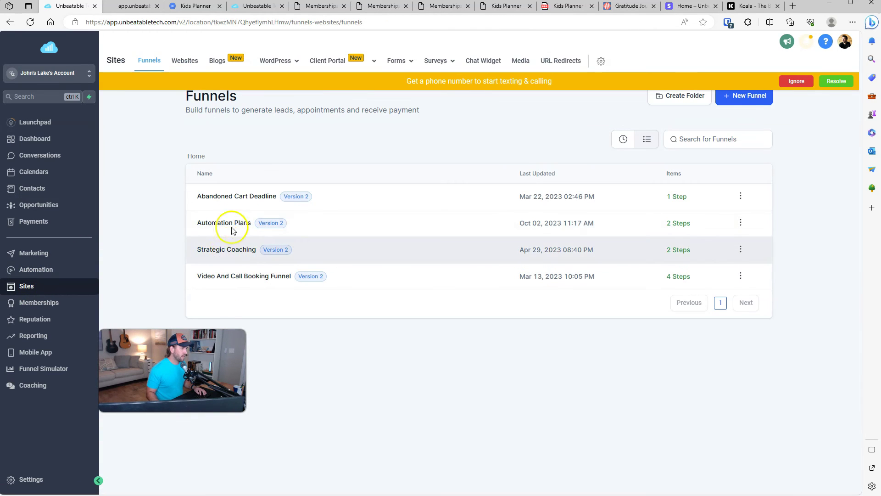
click(226, 222)
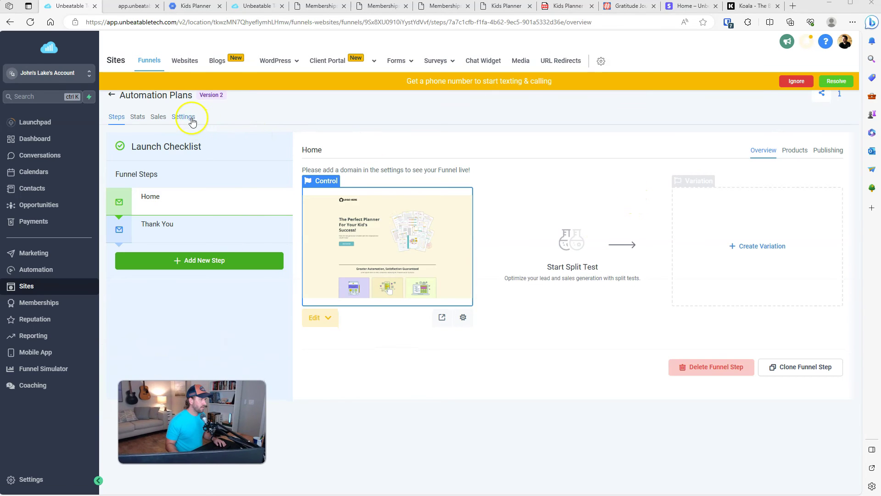
click(193, 117)
triple_click(290, 171)
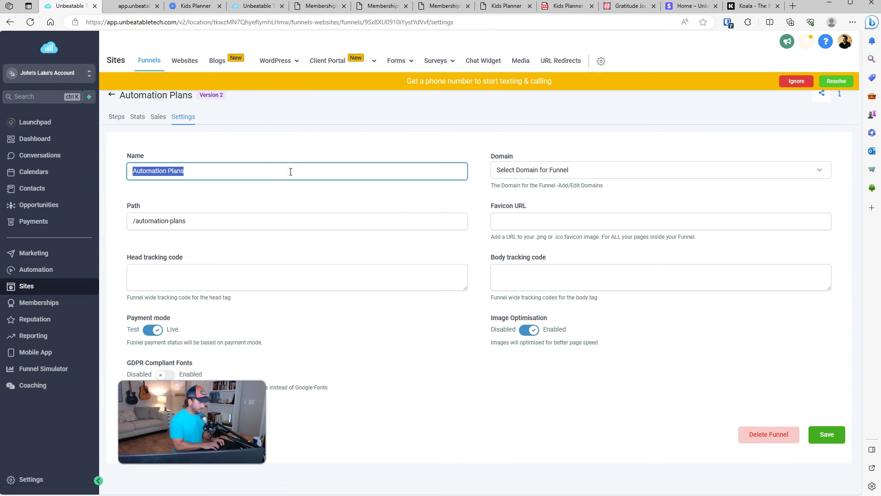
text(Kids Planner)
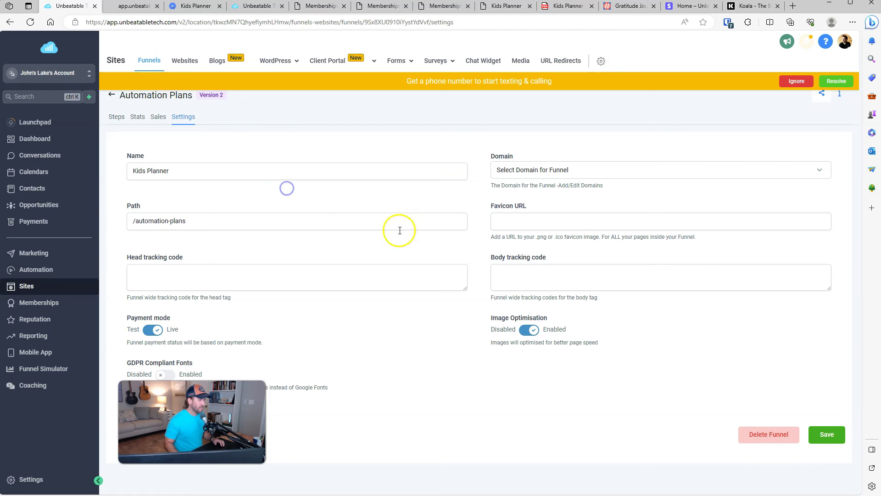
click(826, 435)
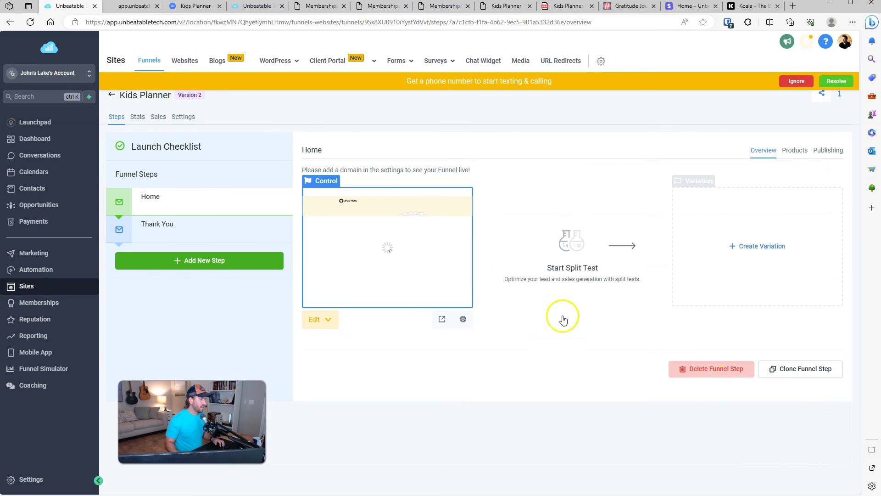
Step: Preview the funnel's Home page in a new tab, select its address, and return to the funnel steps
click(442, 319)
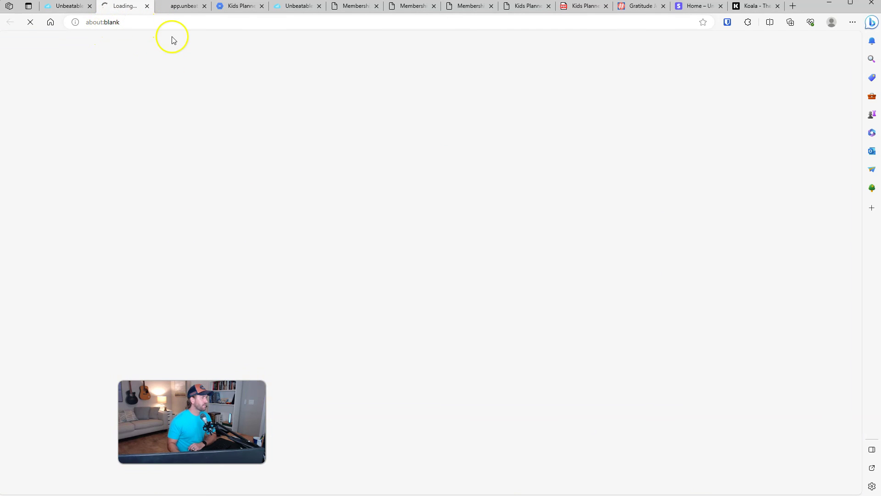
drag(105, 22, 214, 23)
click(224, 22)
drag(89, 24, 201, 23)
click(291, 22)
click(126, 61)
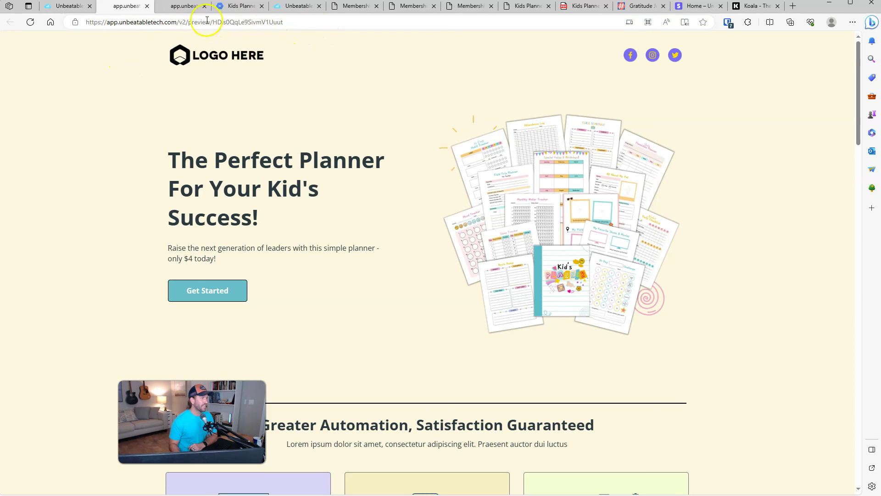
drag(88, 22, 303, 29)
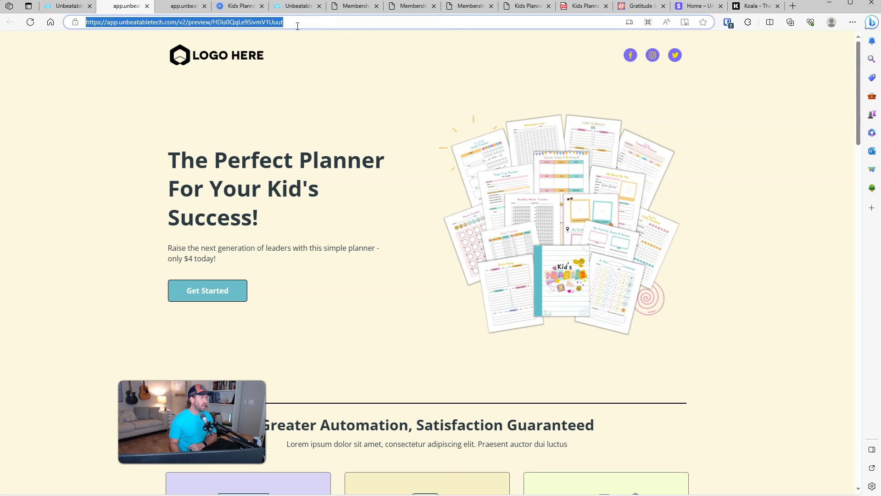
click(66, 7)
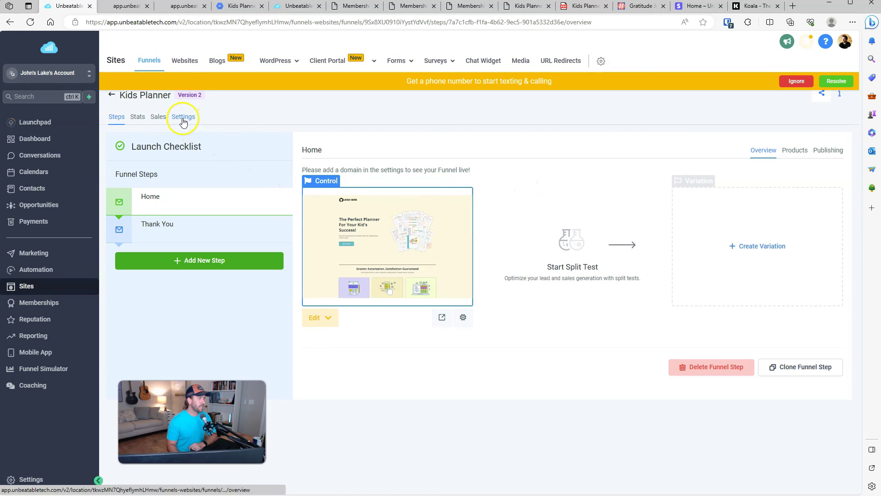
Step: Add planner.johnslake.com as a new domain from the funnel settings and authorize it through Google Domains
click(183, 121)
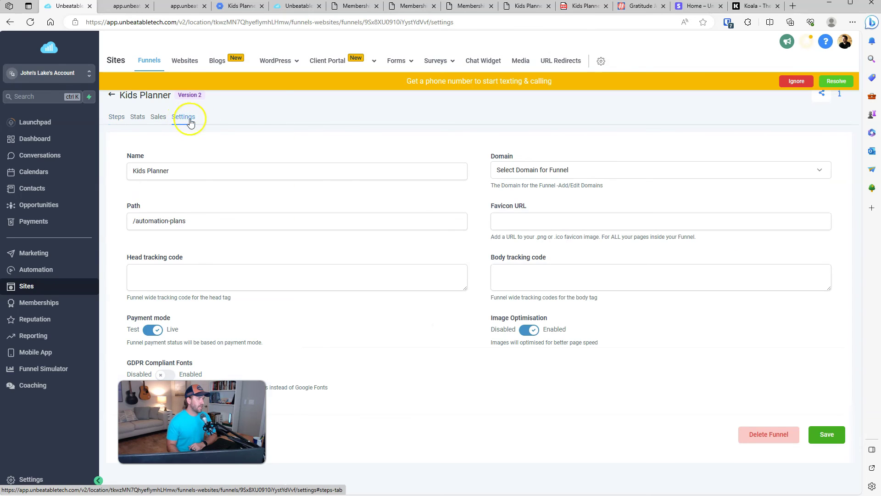
click(575, 173)
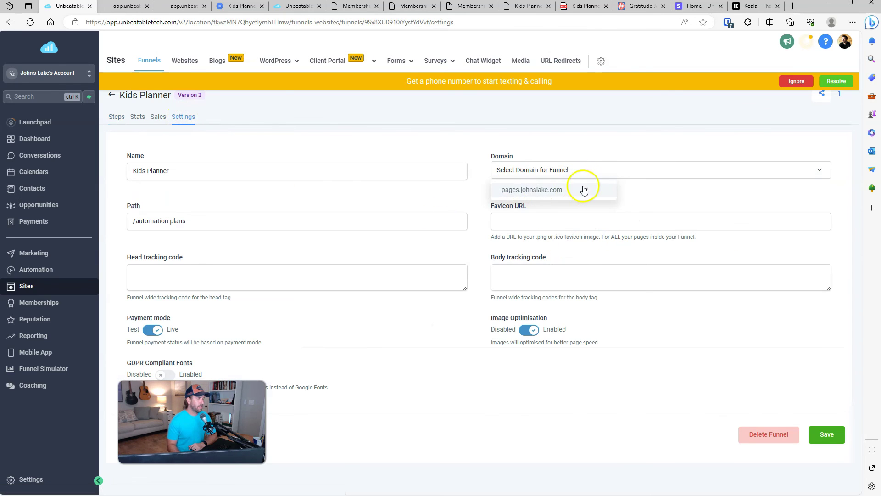
click(651, 191)
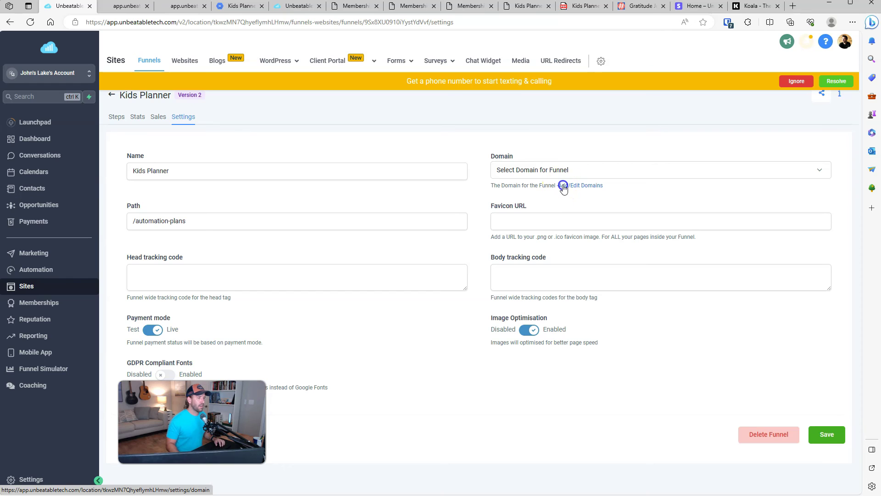
click(570, 190)
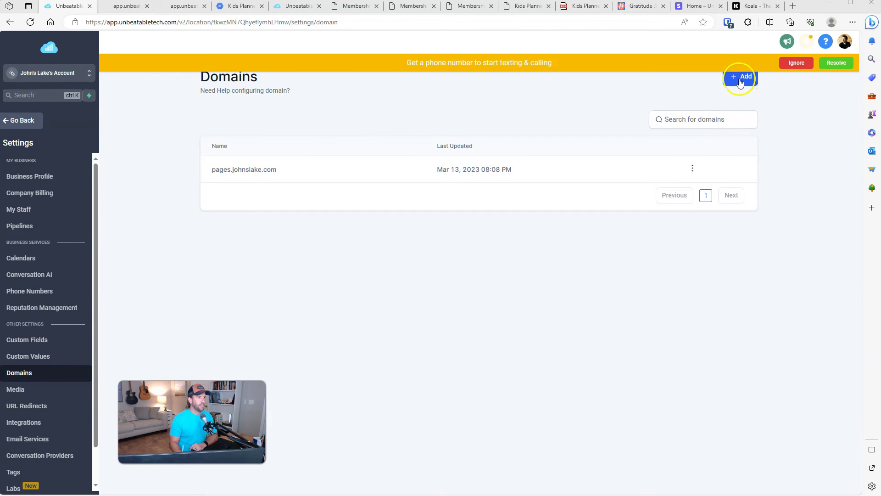
click(735, 81)
click(353, 273)
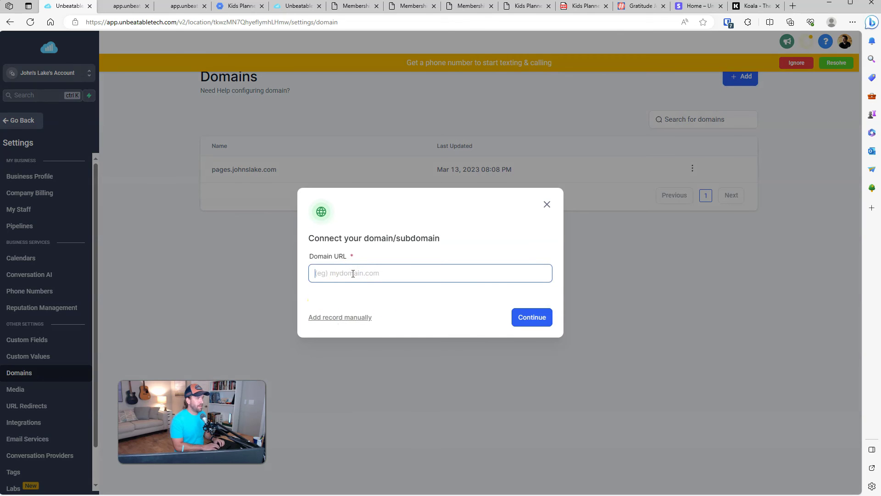
text(planner.johnslak)
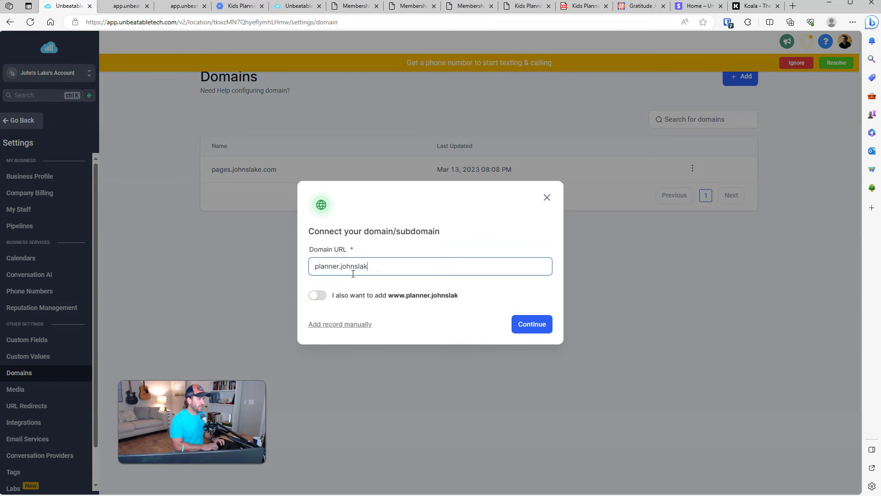
text(e.com)
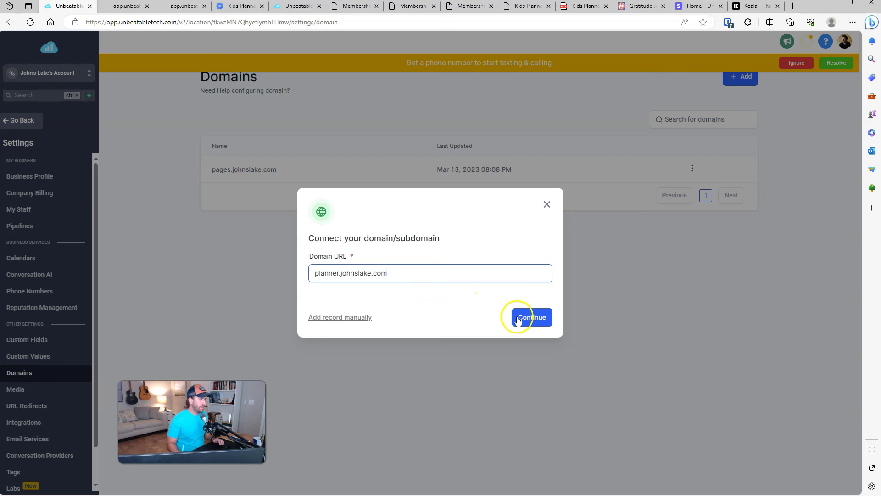
click(519, 320)
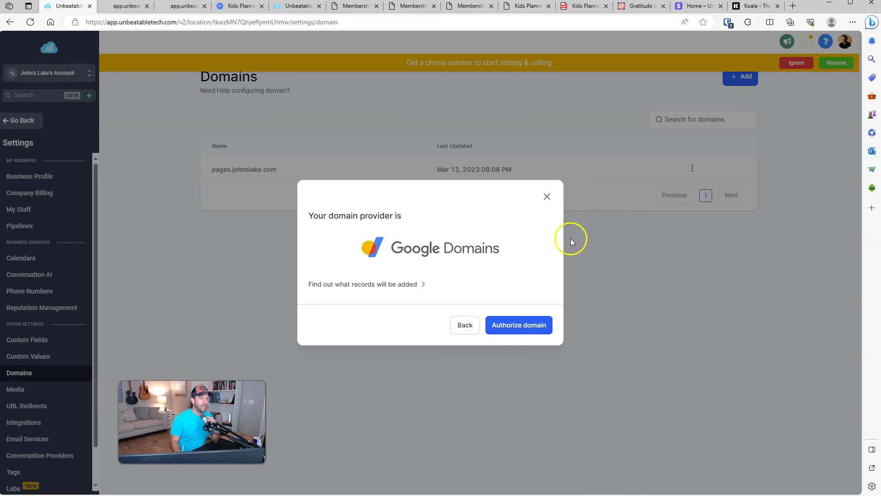
click(532, 328)
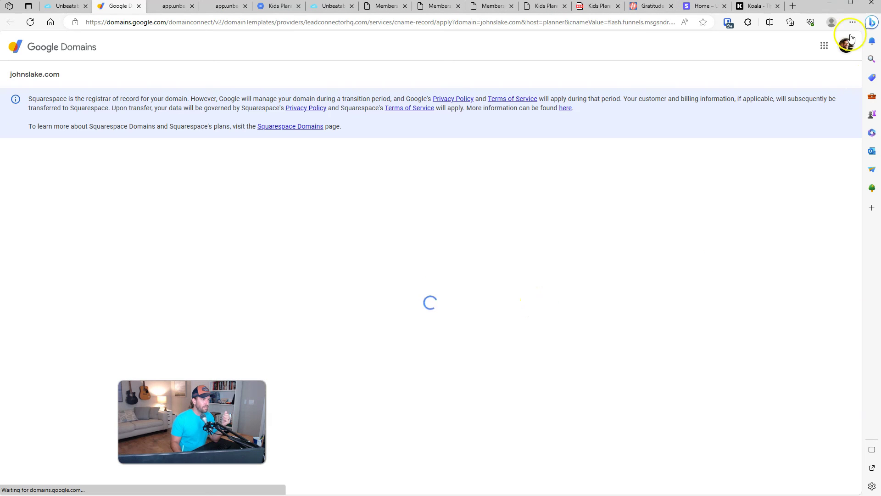
Step: Choose the Google account owning johnslake.com, approve the LeadConnector CNAME record, and return to Unbeatable Tech
click(452, 288)
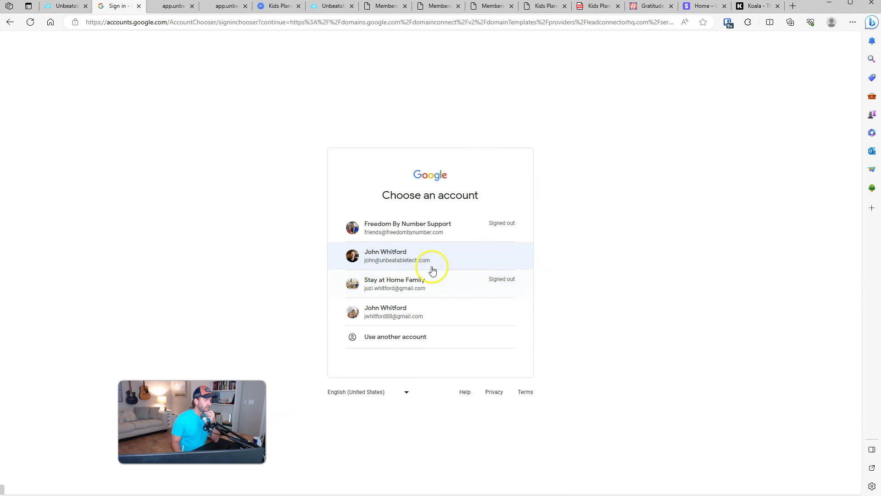
click(401, 309)
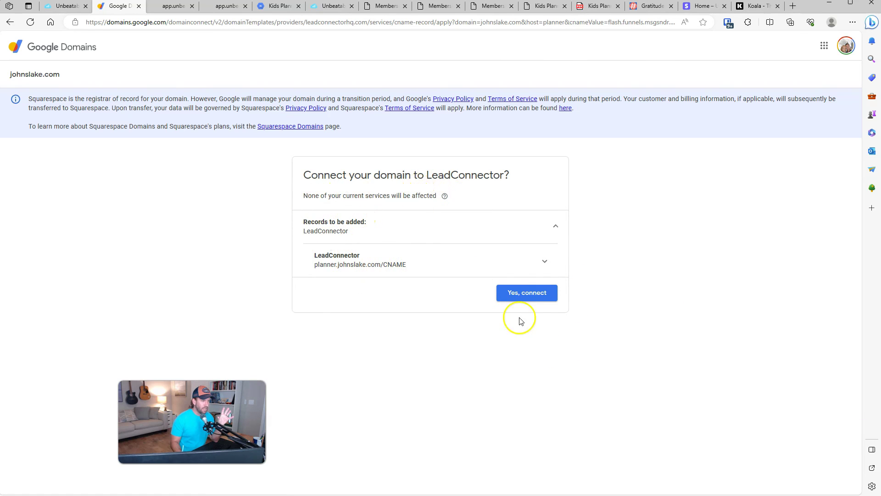
click(526, 293)
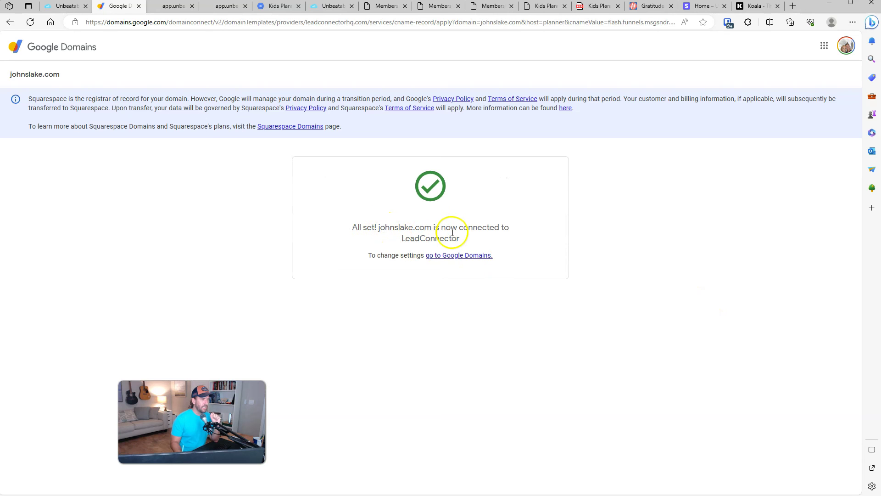
click(53, 8)
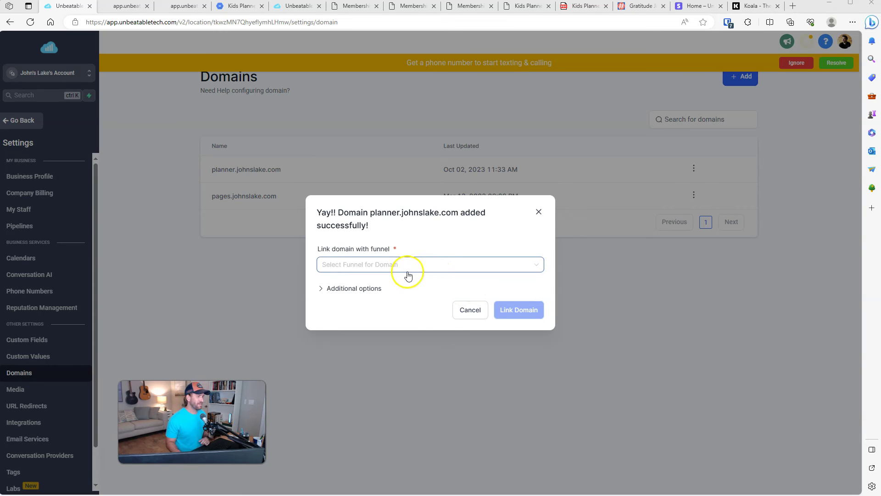
Step: Link planner.johnslake.com to the Kids Planner funnel with Home as the default step, then return to funnel settings
click(431, 267)
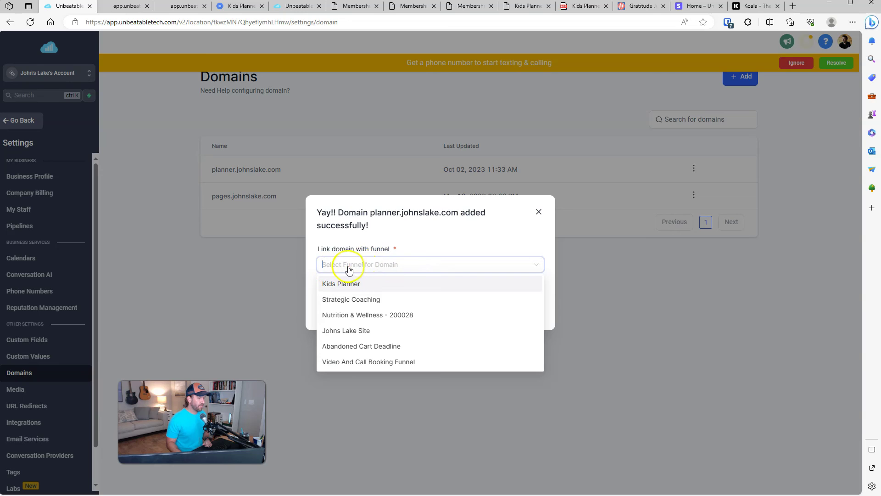
click(332, 285)
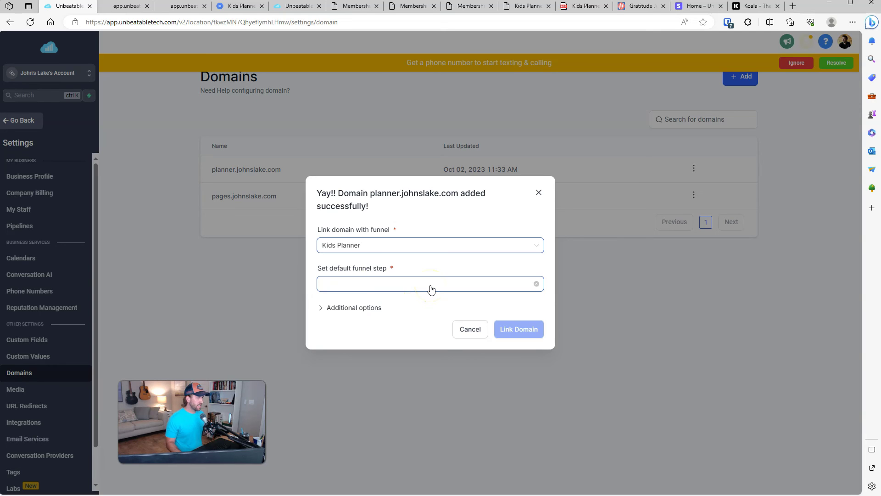
click(430, 286)
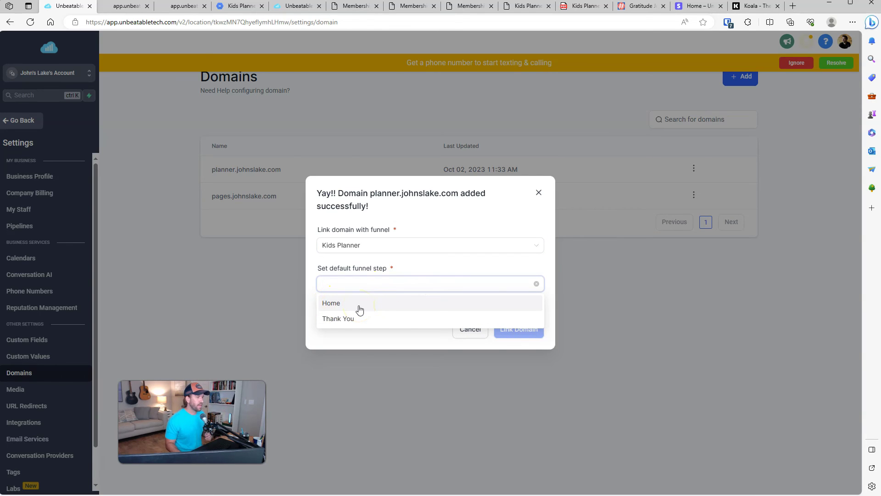
click(360, 310)
click(515, 330)
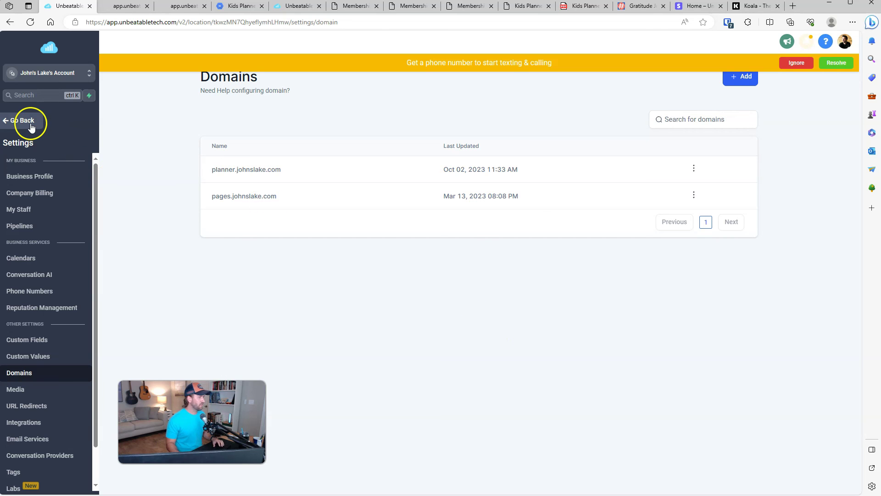
click(31, 127)
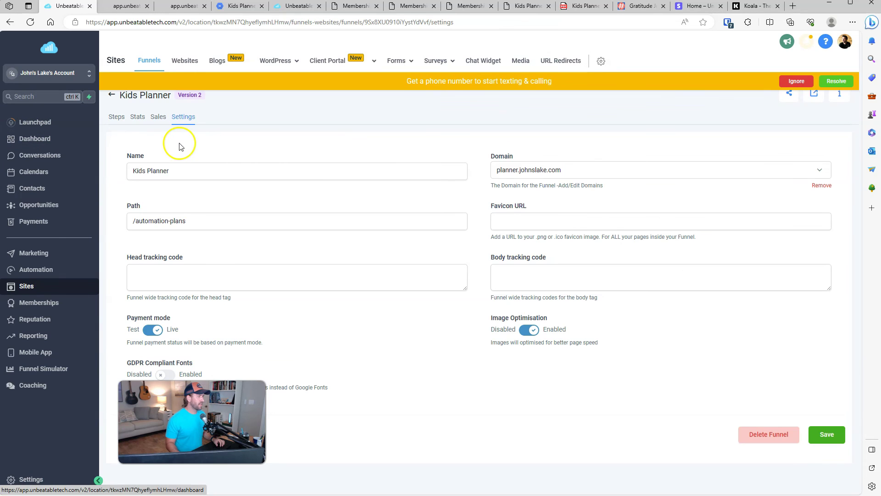
Step: Load planner.johnslake.com in the preview tab, check that Get Started opens the checkout popup, then close it
click(135, 6)
click(154, 24)
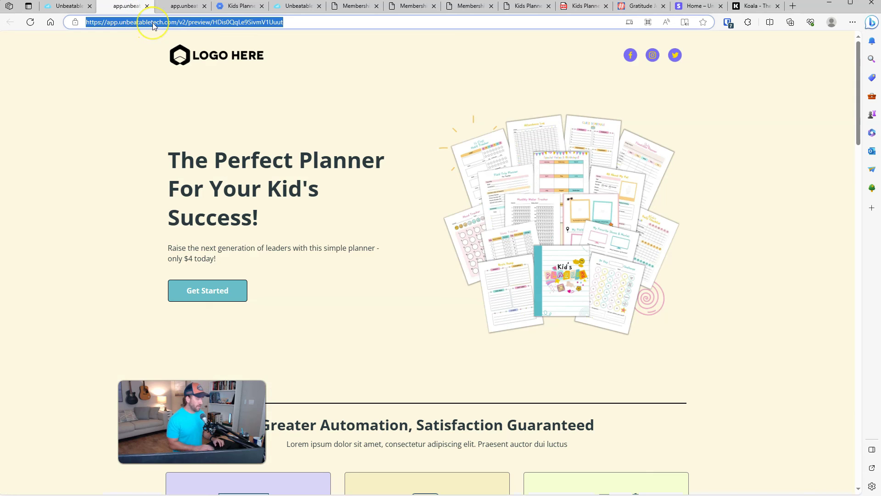
text(planner.)
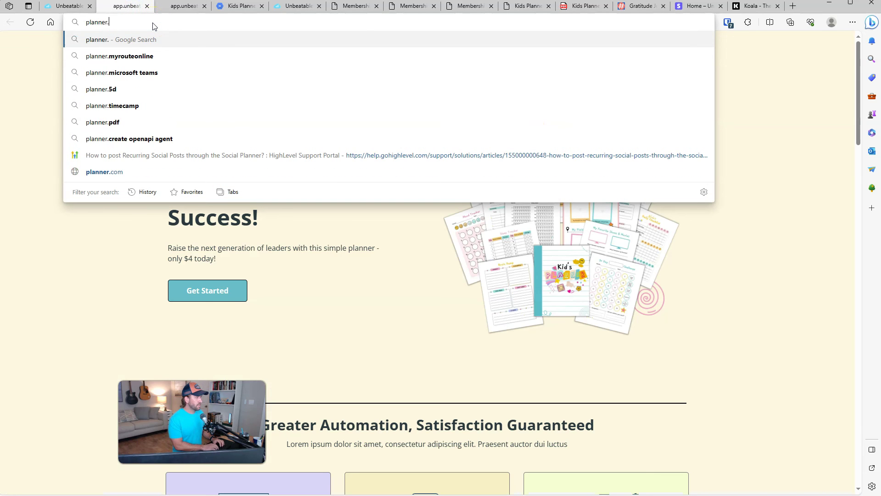
text(johnslake.com)
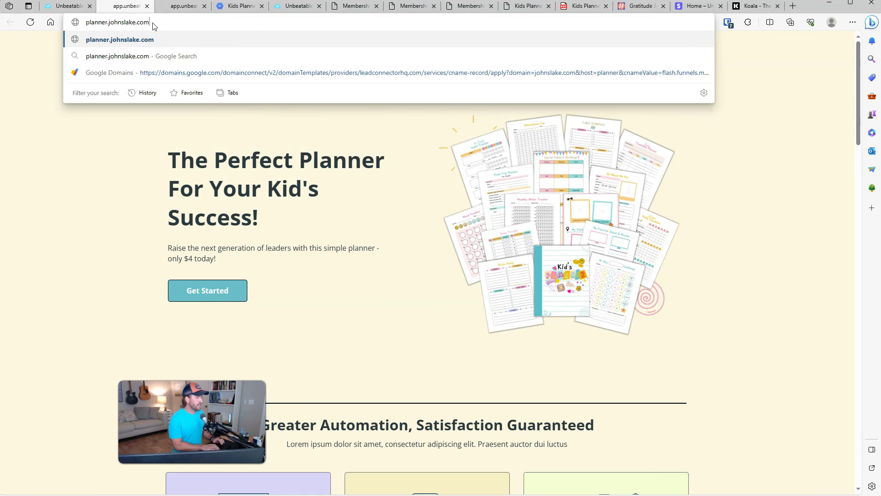
key(Return)
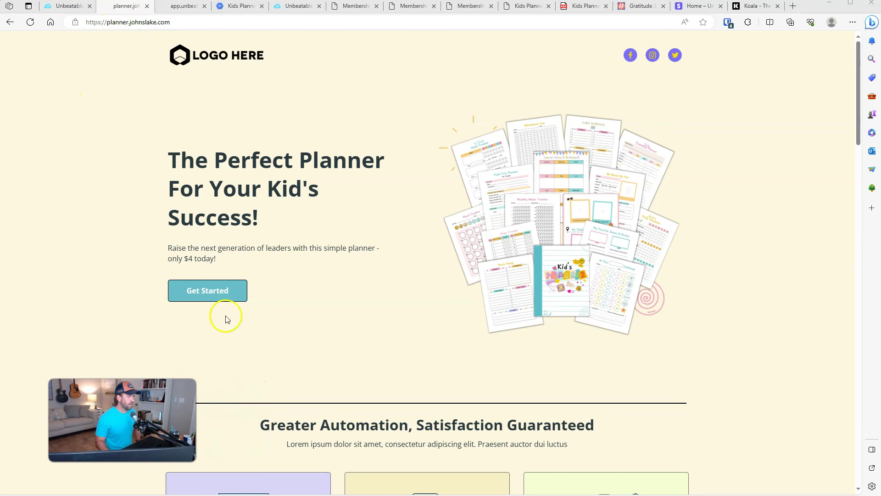
click(236, 284)
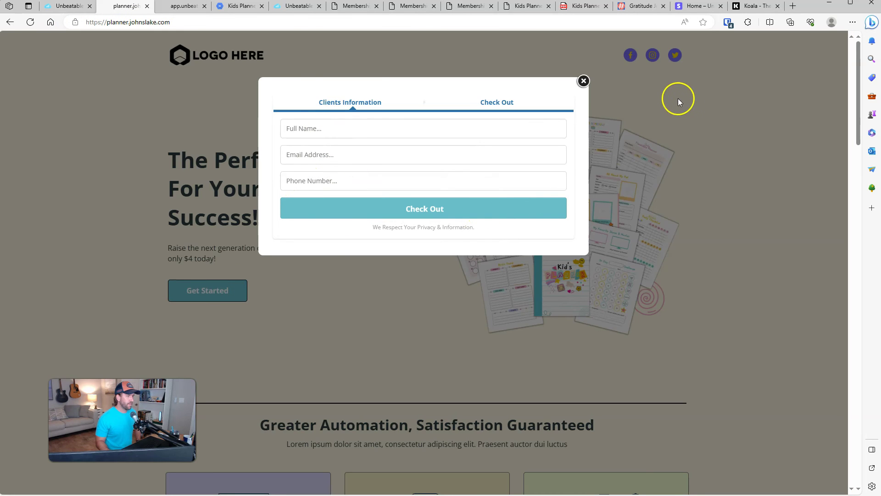
click(583, 81)
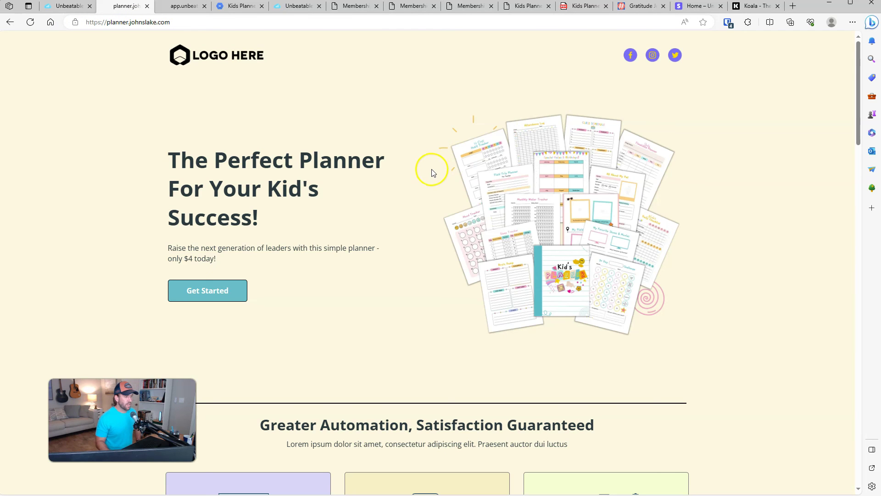